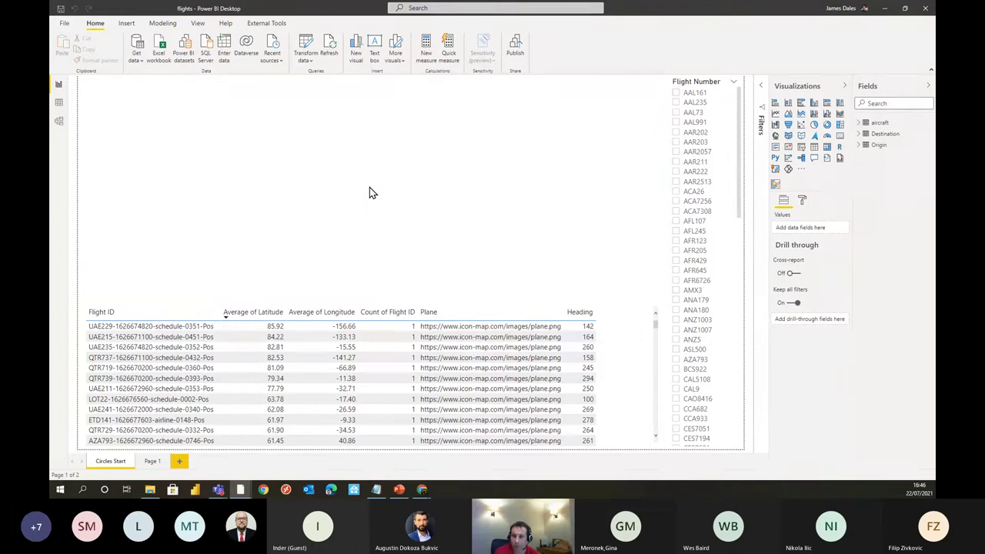
Step: Shrink the flight table from its upper edge to free more canvas space above it
click(616, 311)
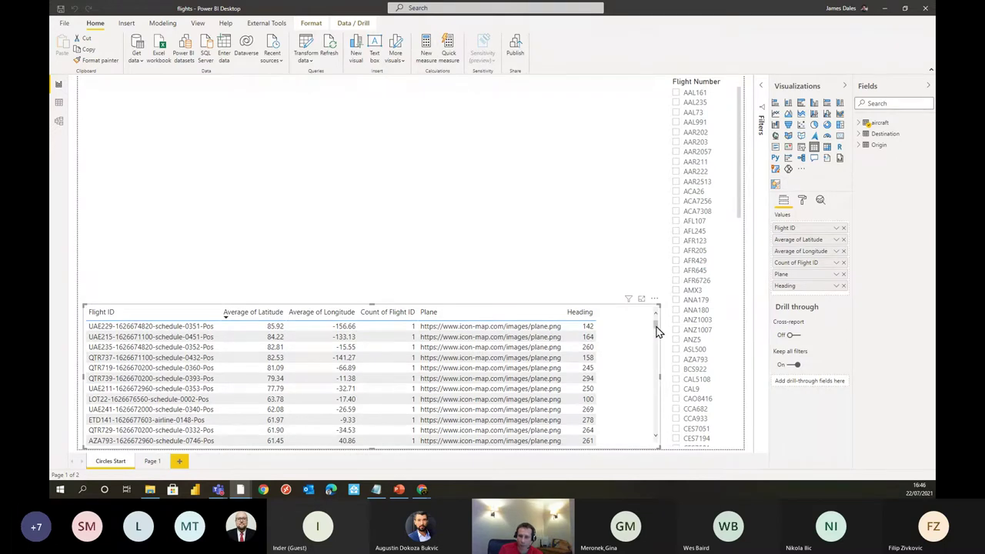
mouse_move(656, 329)
mouse_down()
mouse_move(657, 436)
mouse_move(657, 319)
mouse_up()
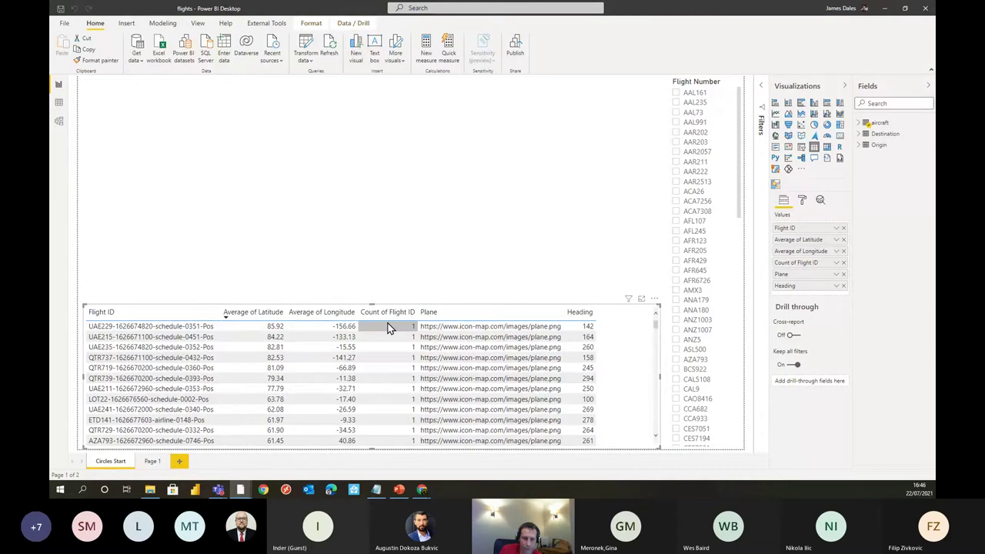
drag(376, 307, 381, 379)
click(394, 240)
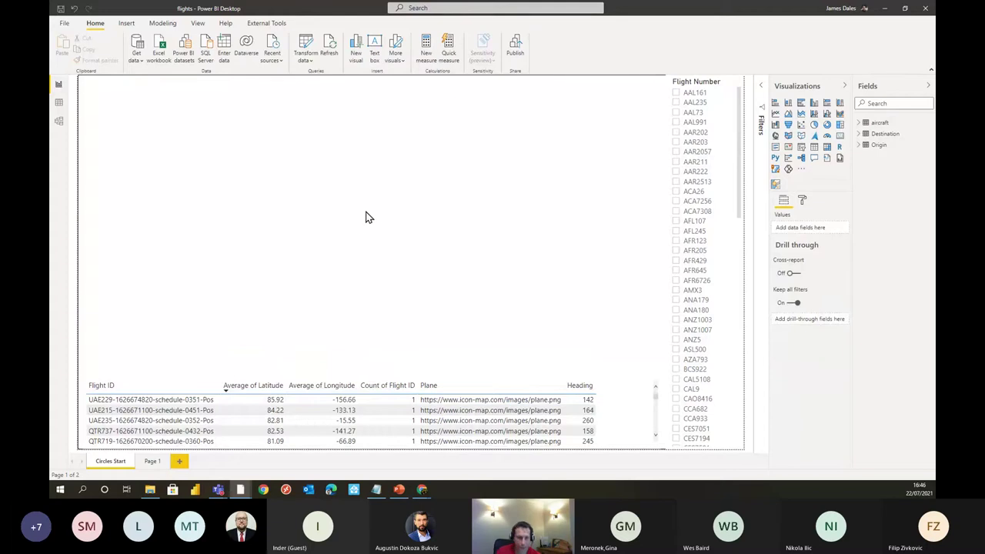
click(154, 399)
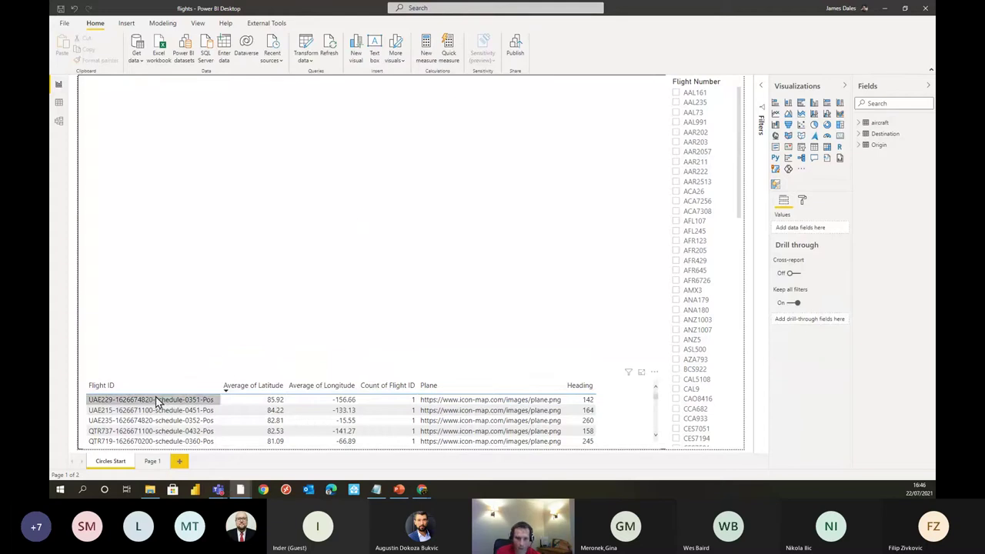
click(128, 441)
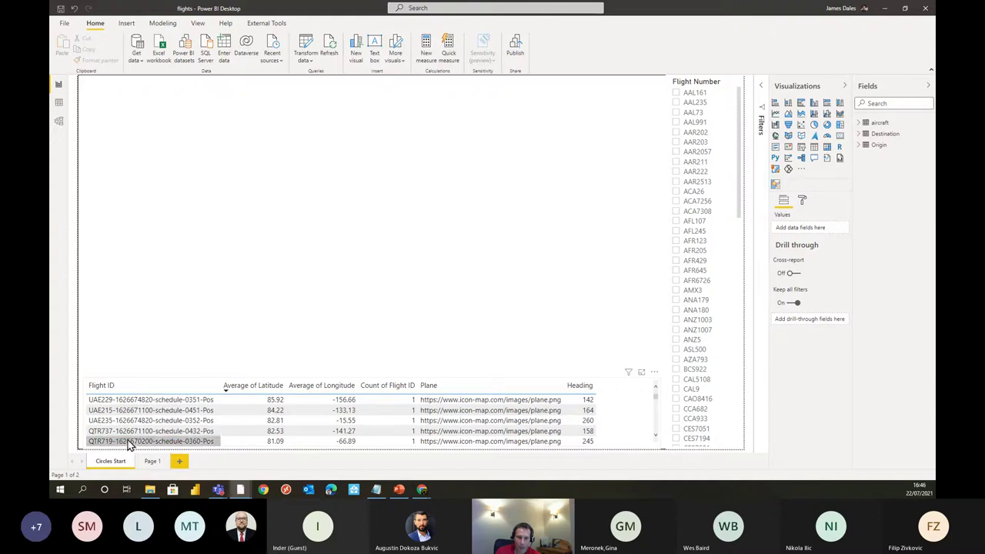
click(154, 400)
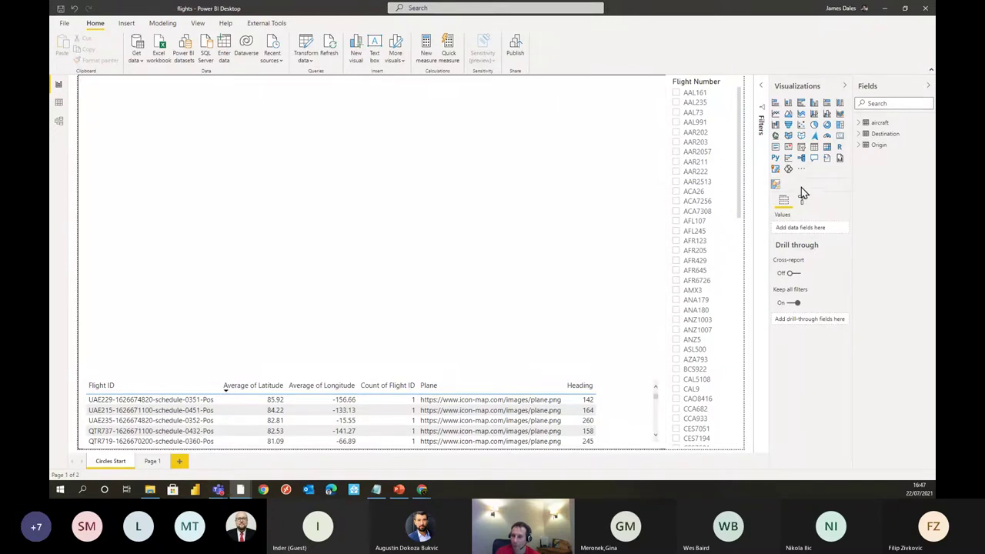
Step: Add an Icon Map visual with the aircraft table's Flight ID as category and count of Flight ID as size
click(776, 185)
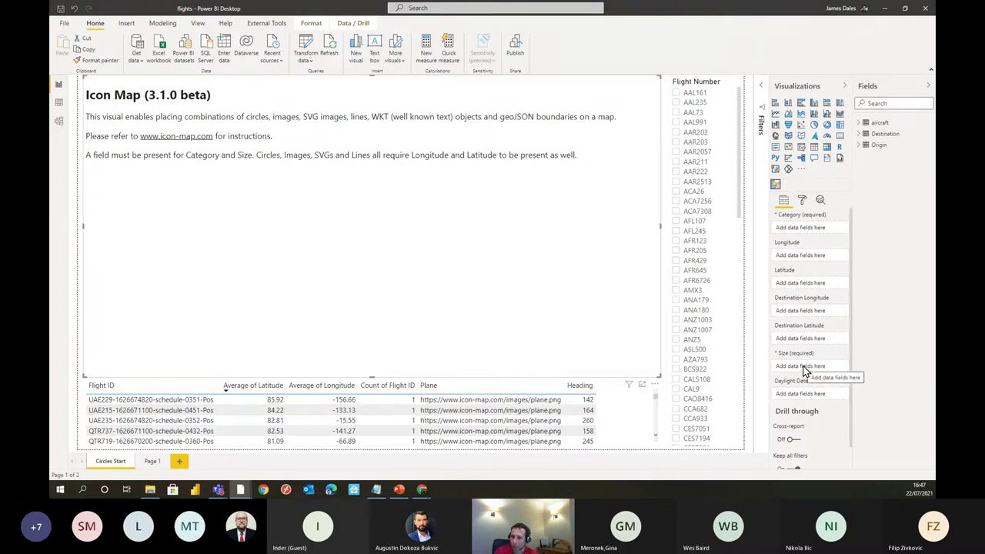
click(879, 123)
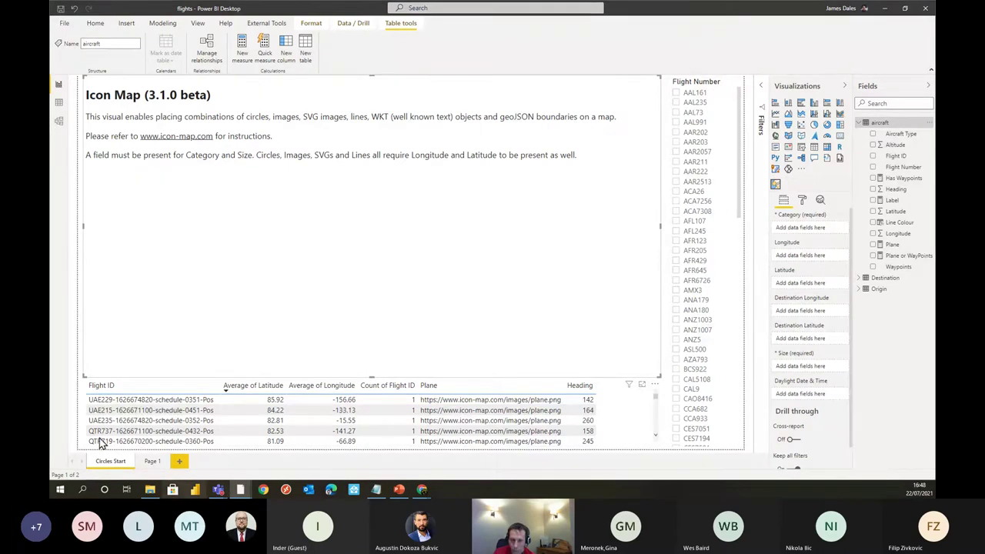
drag(893, 156, 815, 231)
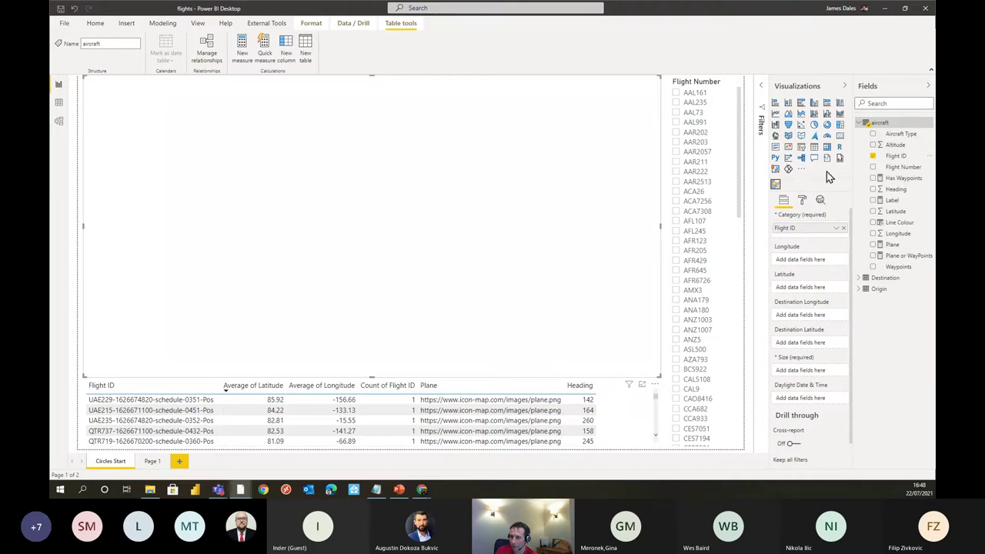
drag(895, 157, 818, 373)
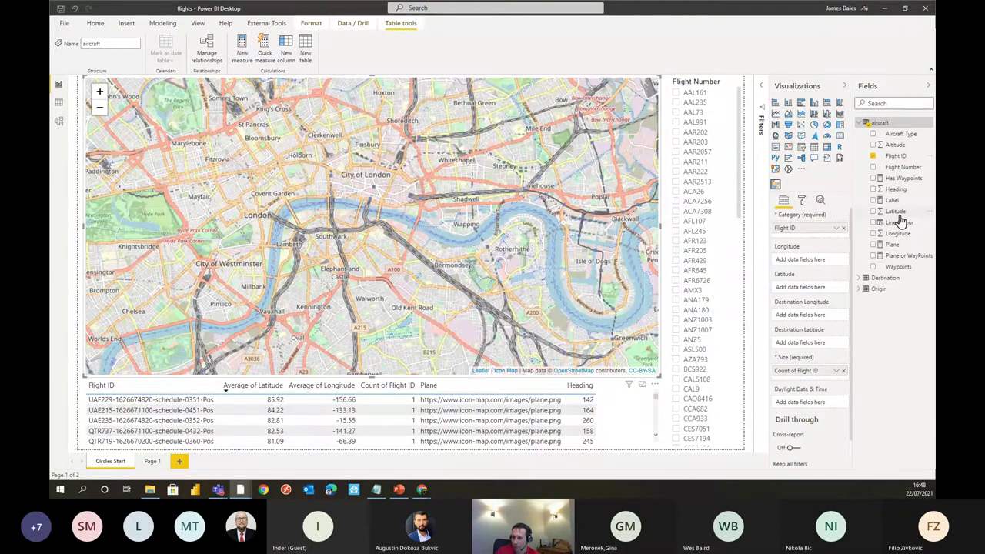
Step: Assign the aircraft table's Latitude and Longitude to the Icon Map's Latitude and Longitude fields
drag(897, 215, 809, 289)
drag(898, 233, 805, 262)
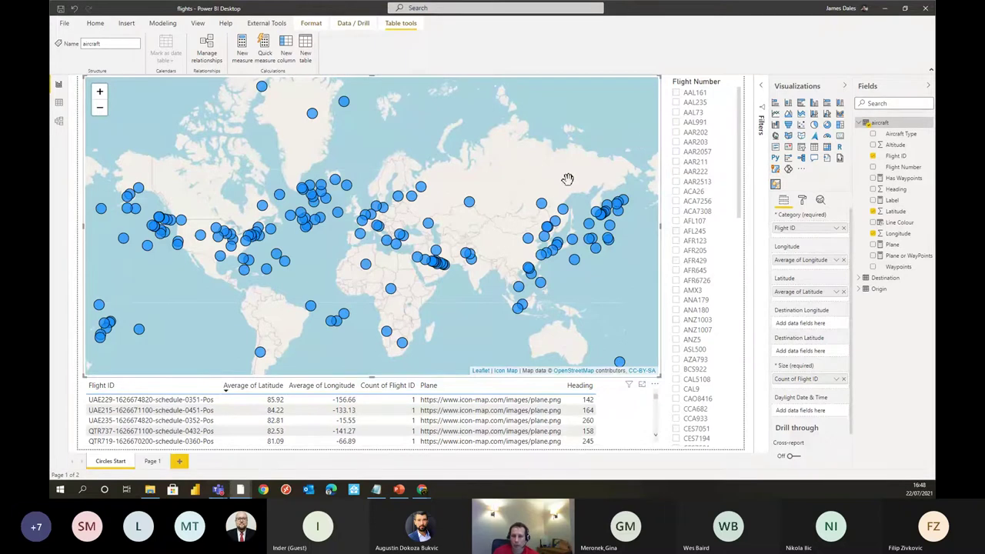
mouse_move(367, 265)
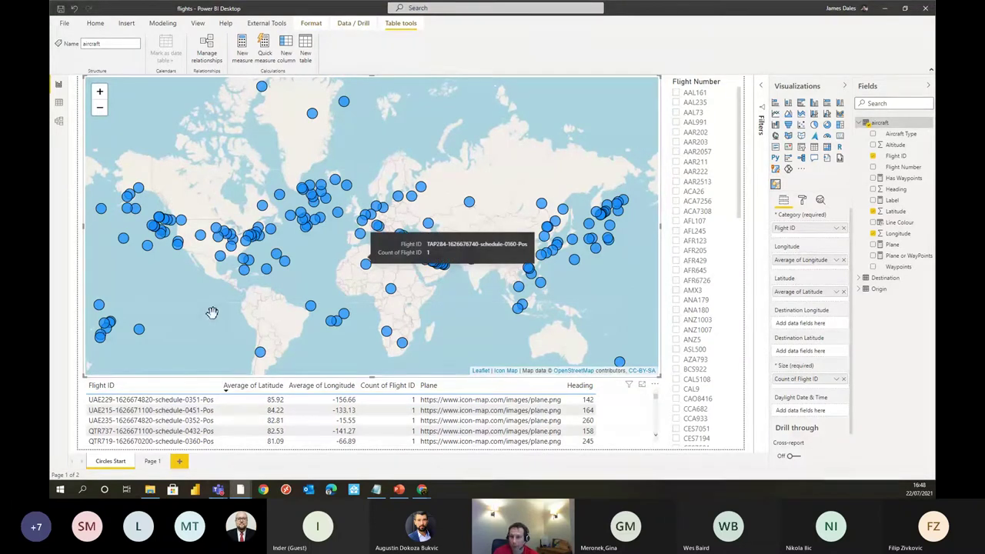
Step: Set the map objects' Image / WKT by field value, based on the aircraft table's Plane measure
click(803, 201)
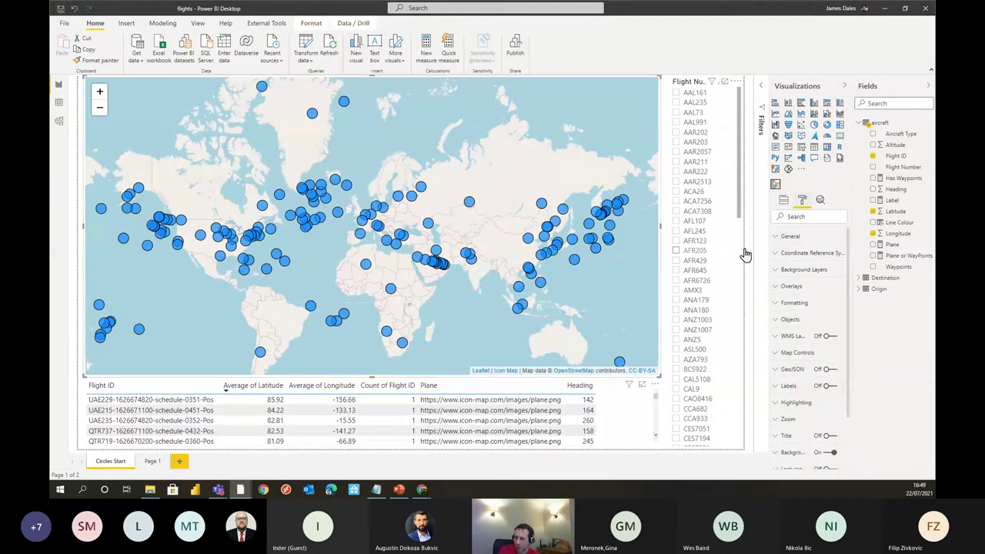
click(797, 322)
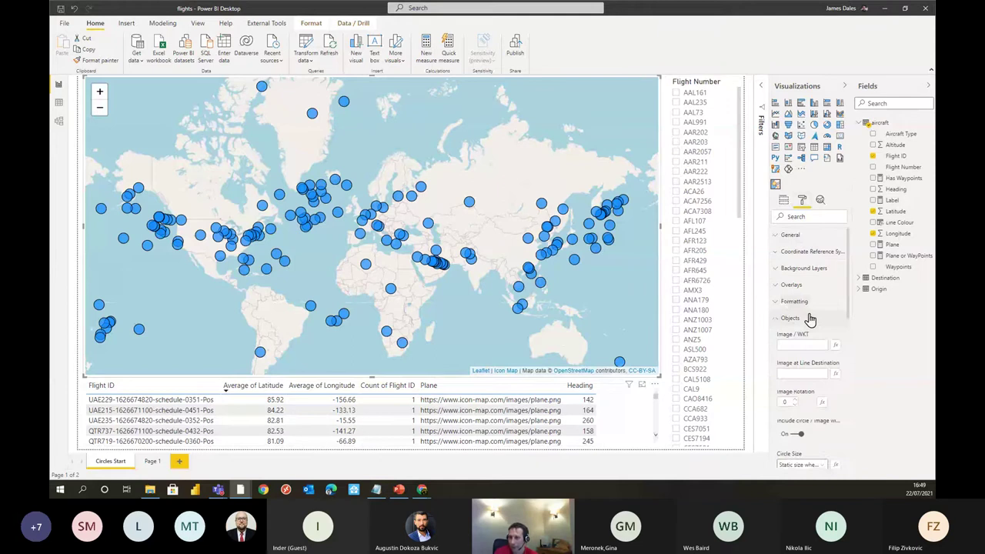
scroll(789, 311, down, 1)
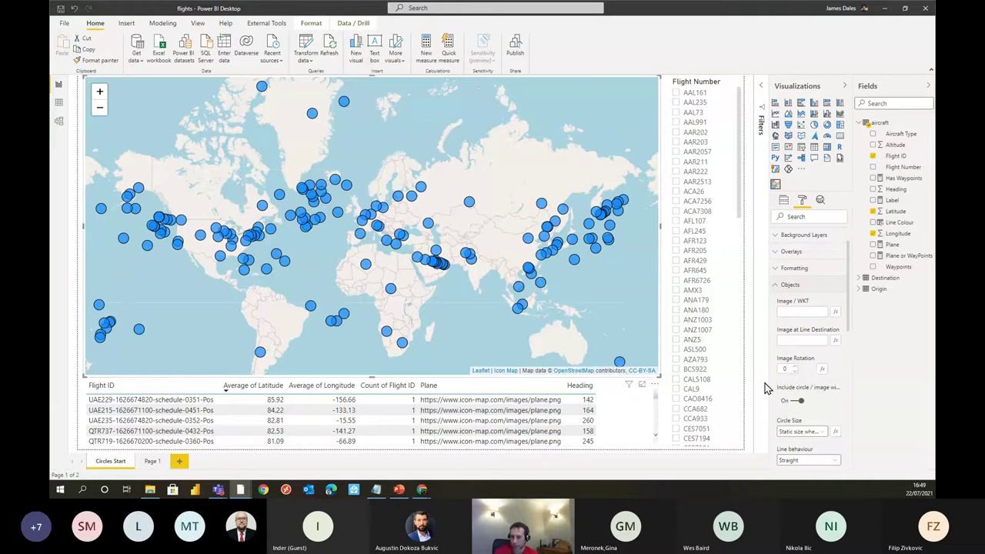
click(793, 313)
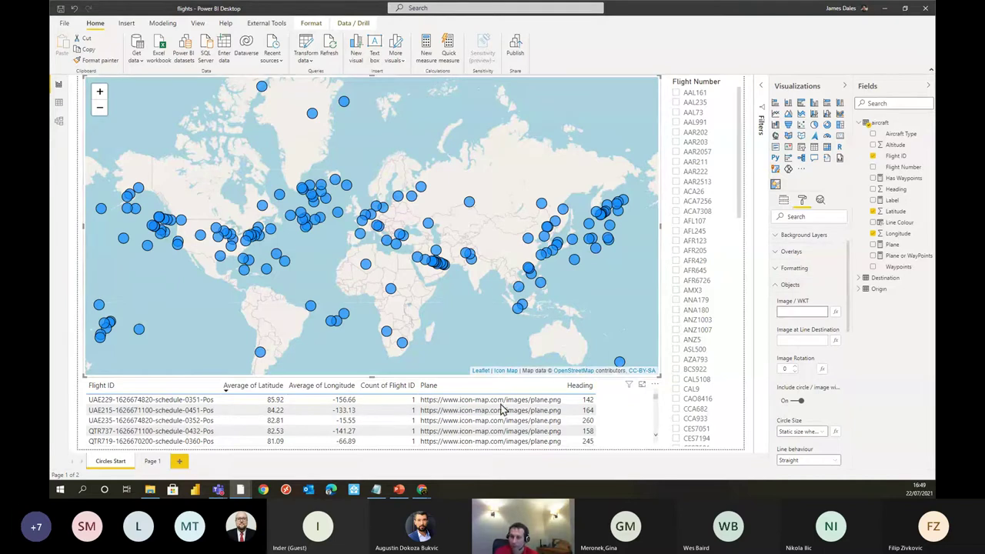
click(837, 318)
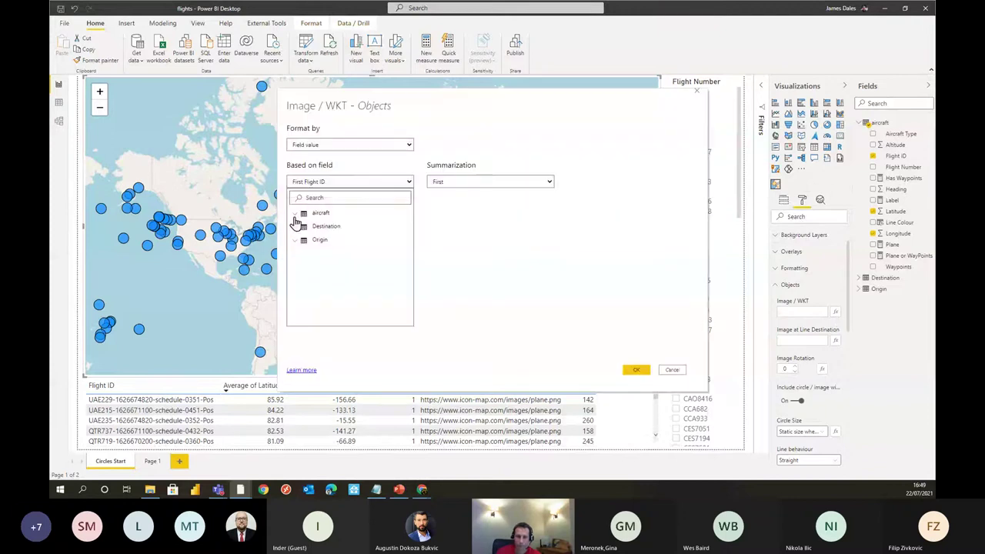
click(296, 214)
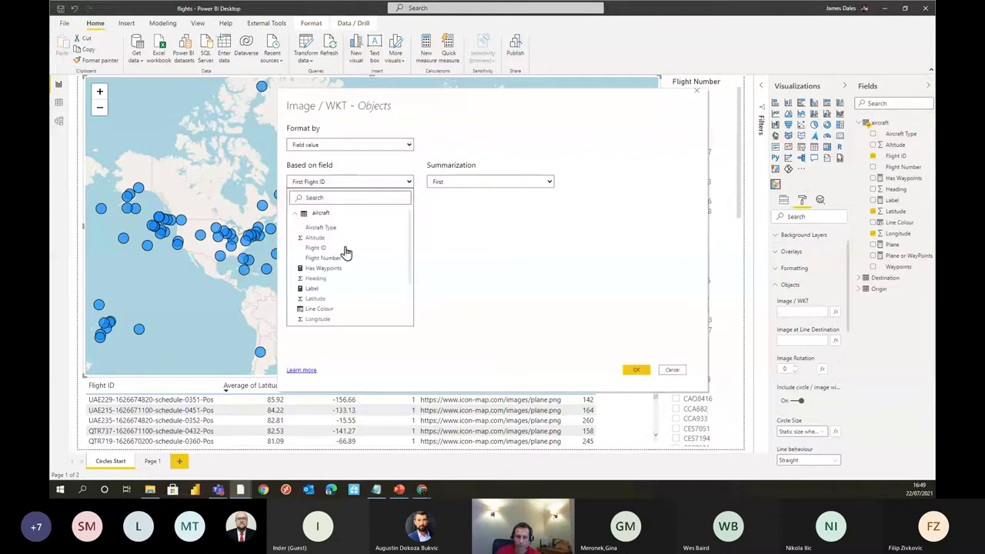
scroll(340, 293, down, 2)
click(339, 298)
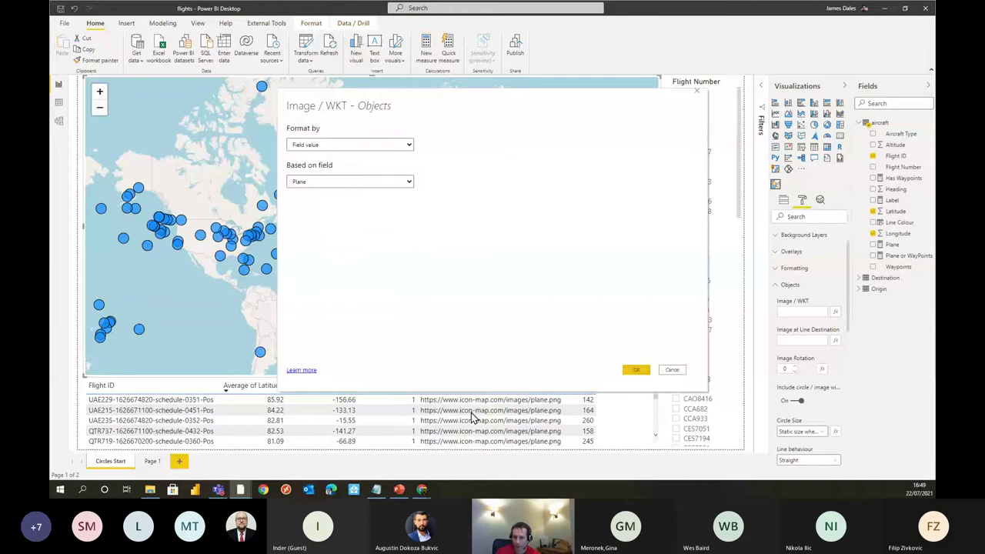
click(635, 370)
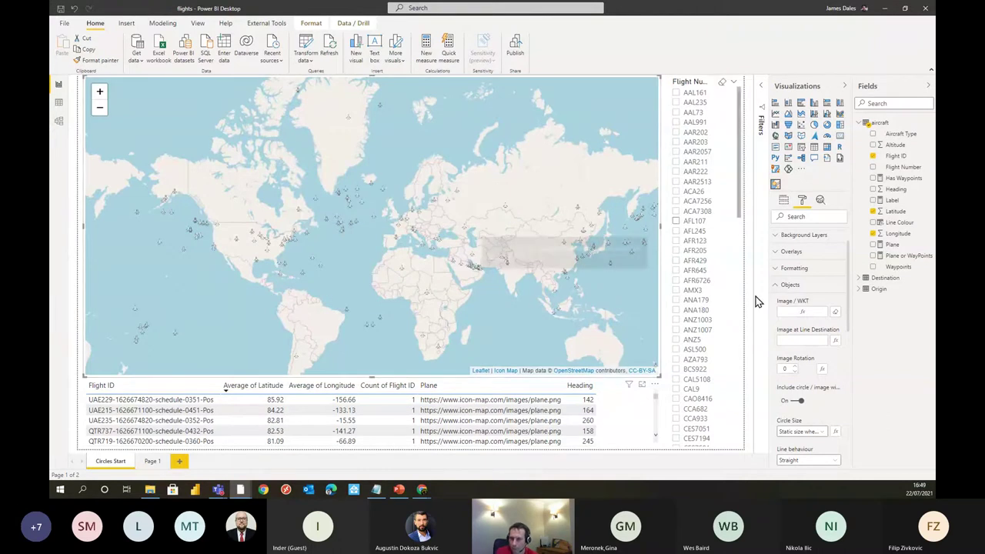
Step: Set the minimum size of the map objects to 20
scroll(810, 262, down, 3)
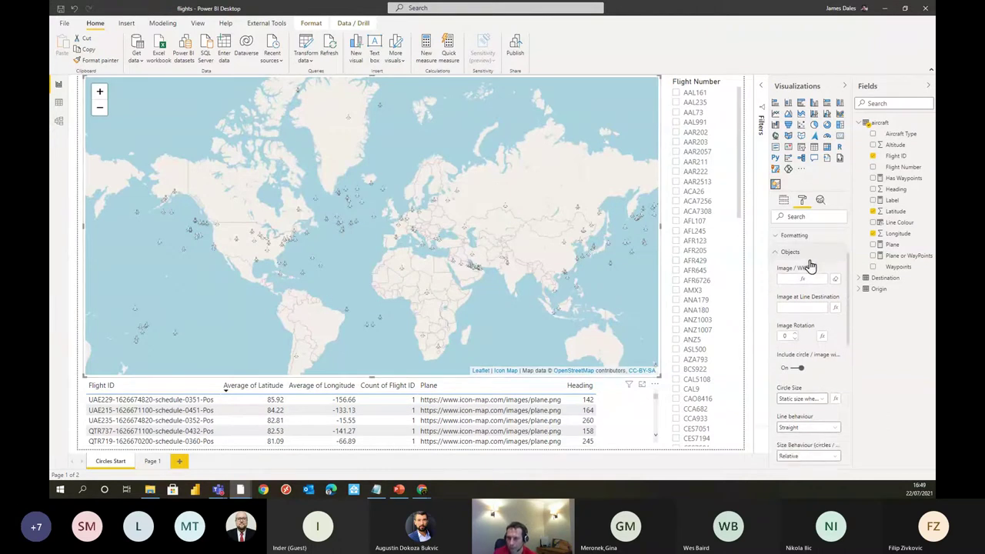
scroll(812, 265, down, 2)
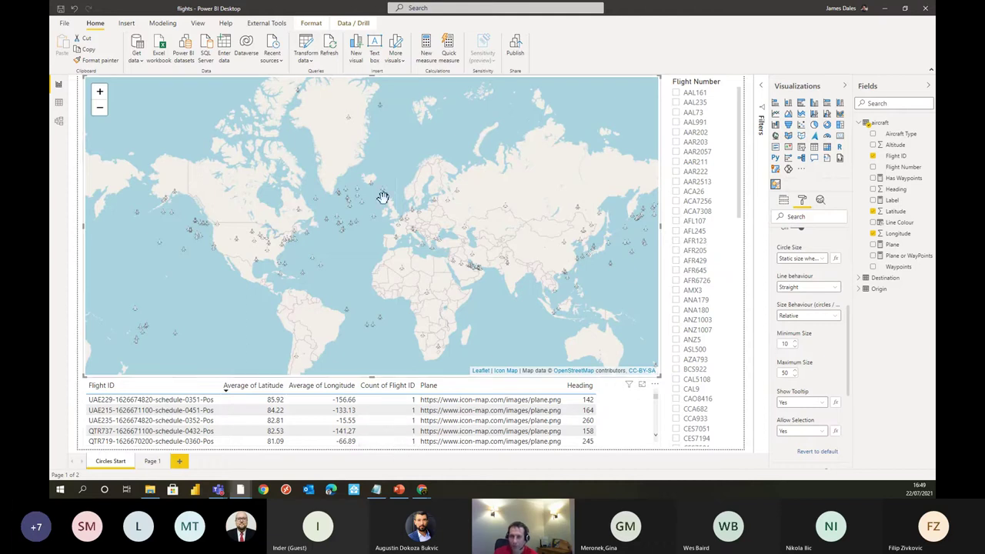
click(790, 344)
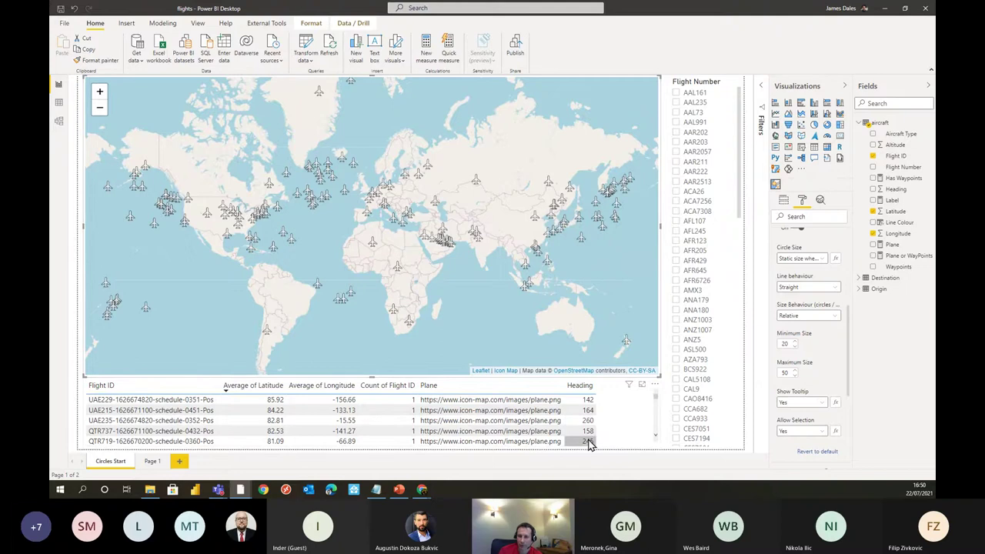
Step: Set the map objects' Image Rotation by field value, based on the sum of Heading from the aircraft table
scroll(803, 308, up, 2)
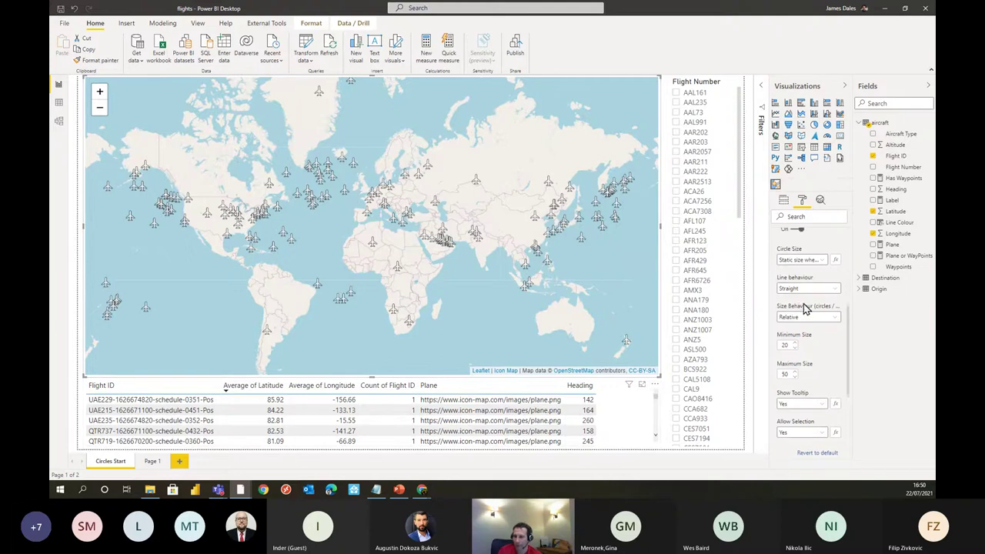
scroll(805, 308, up, 2)
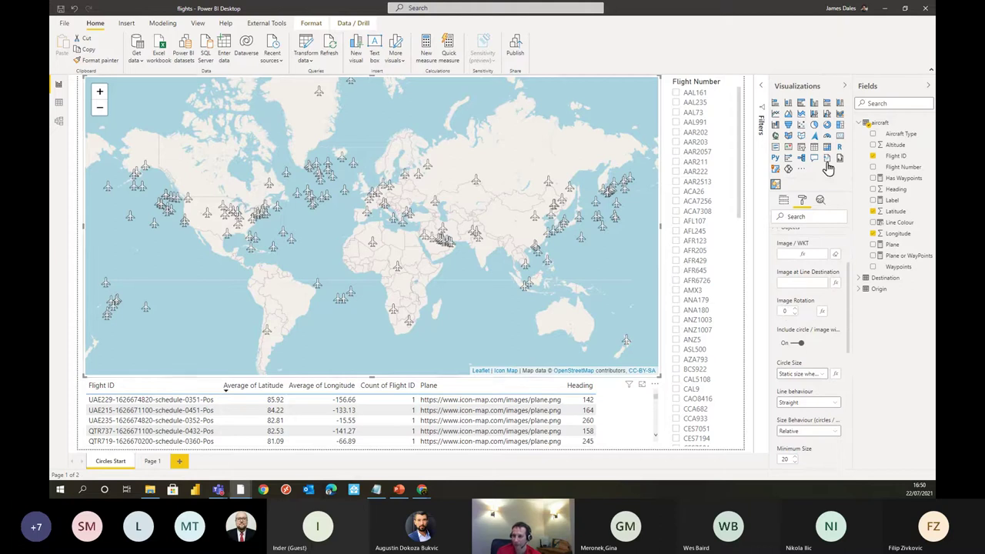
click(822, 311)
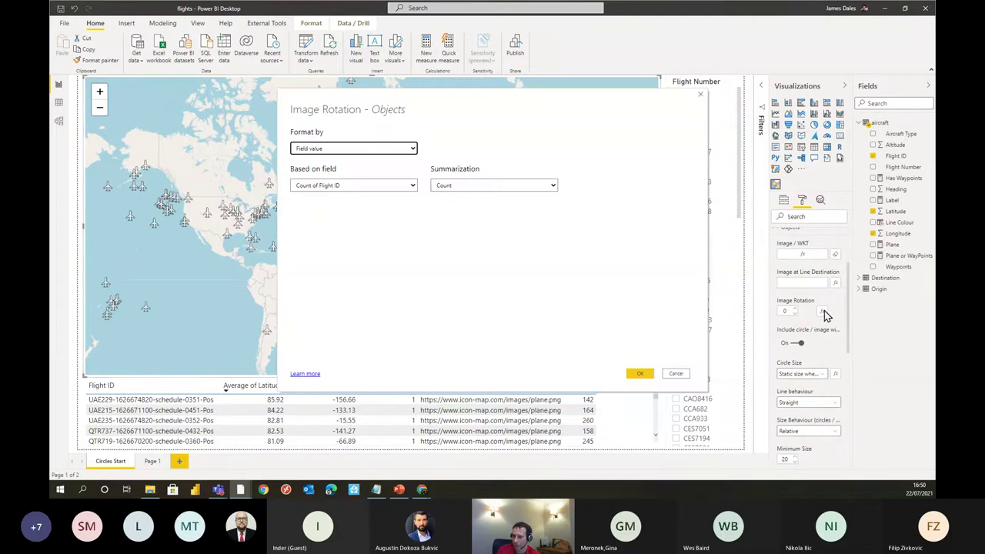
click(407, 187)
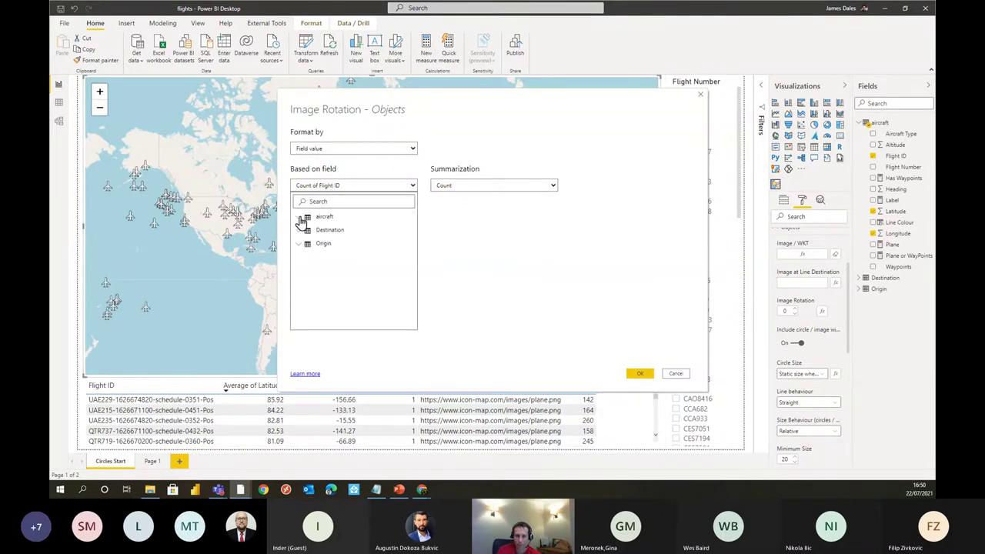
click(318, 282)
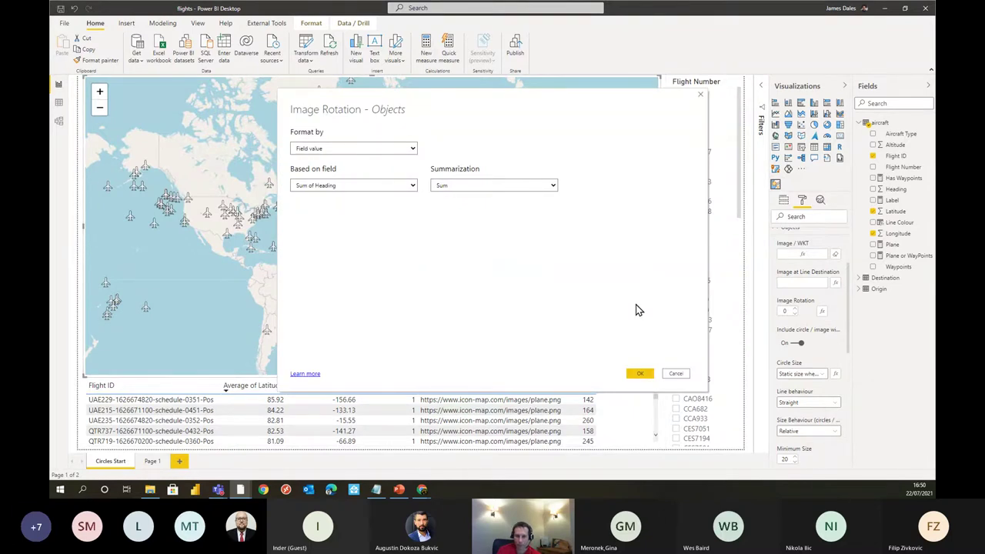
click(639, 374)
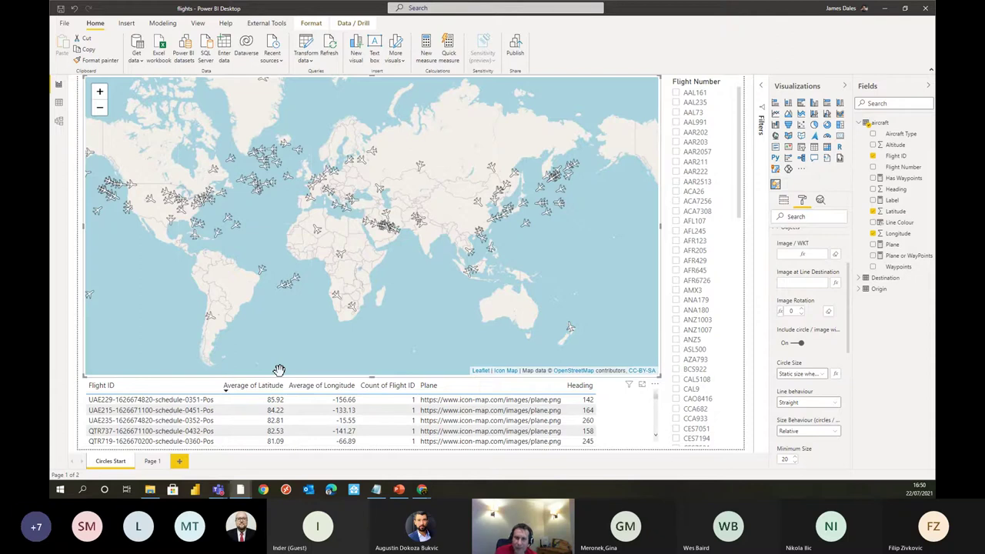
Step: Assign the Destination table's Latitude and Longitude to the map's Destination Latitude and Destination Longitude, and inspect the lines over the North Atlantic
click(862, 278)
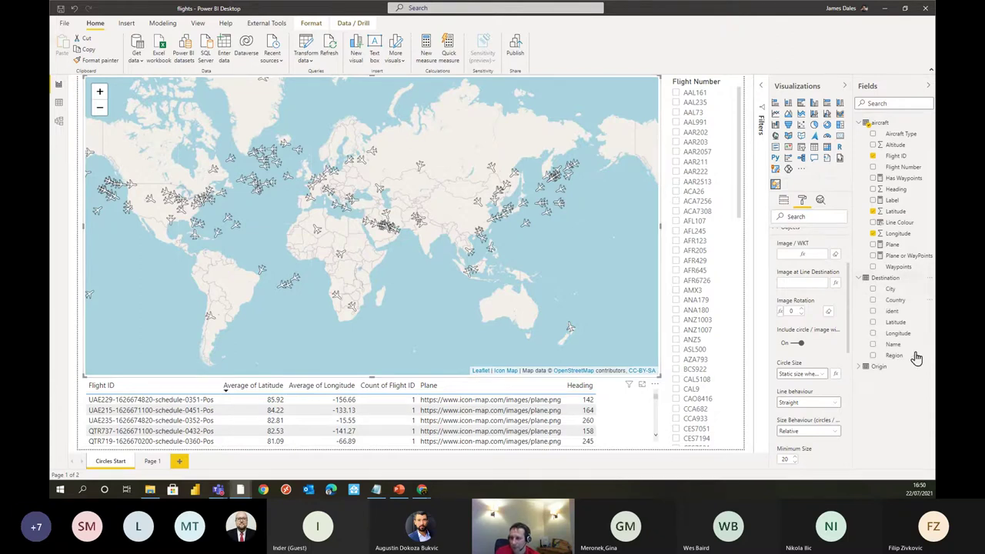
click(785, 200)
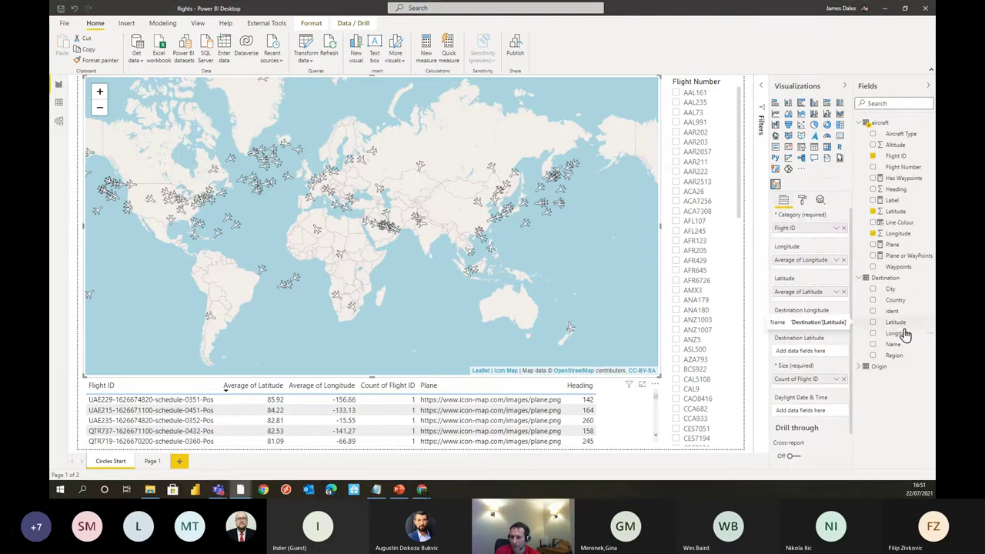
drag(896, 323, 824, 353)
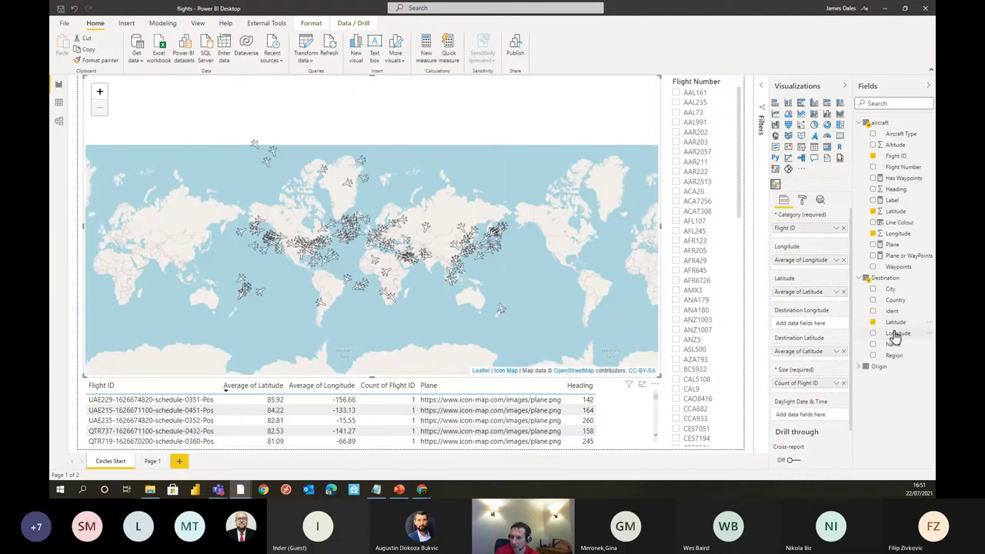
drag(895, 333, 812, 323)
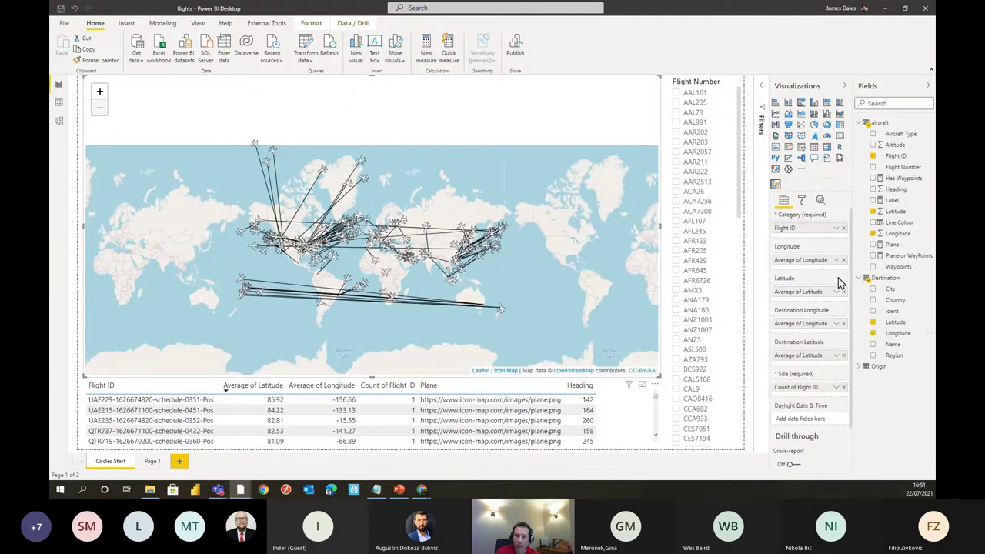
scroll(271, 202, up, 3)
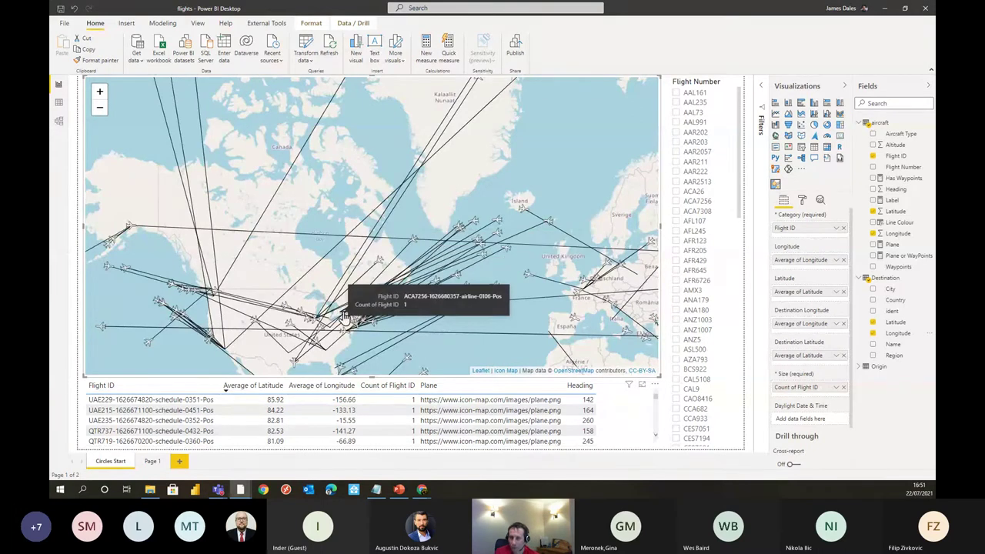
drag(494, 338, 445, 250)
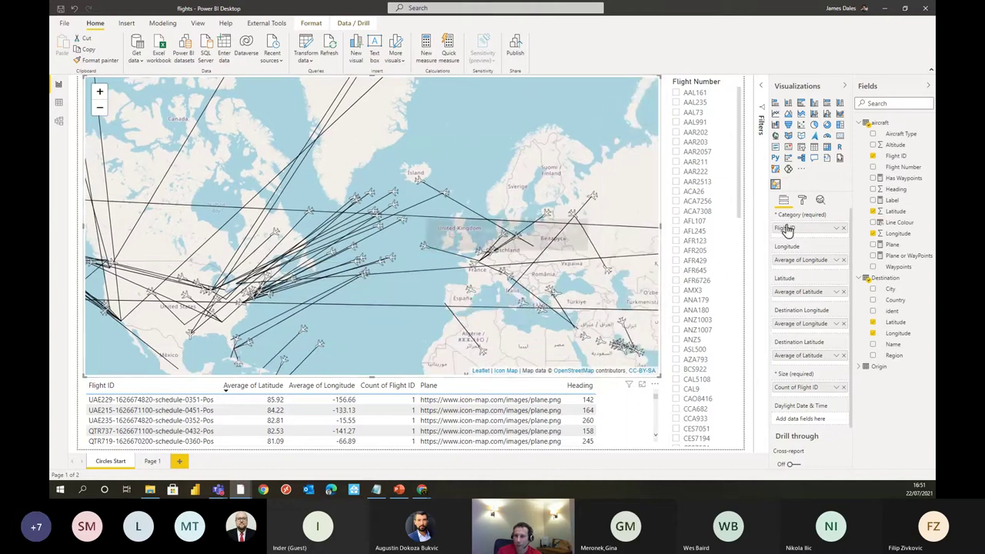
Step: Set the map objects' Line behaviour to Geodesic and inspect the curved routes over the Arctic and North Atlantic
click(802, 201)
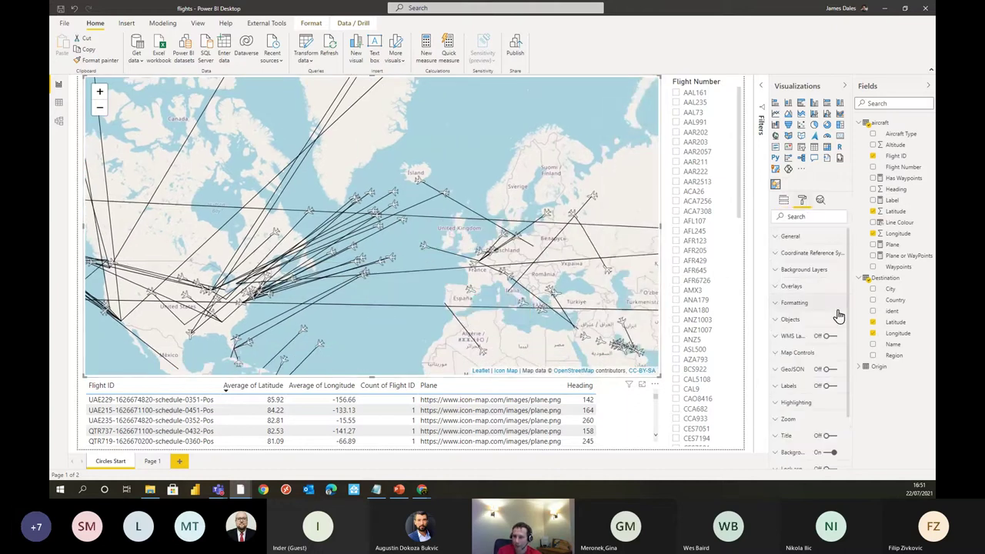
click(808, 319)
scroll(805, 331, down, 2)
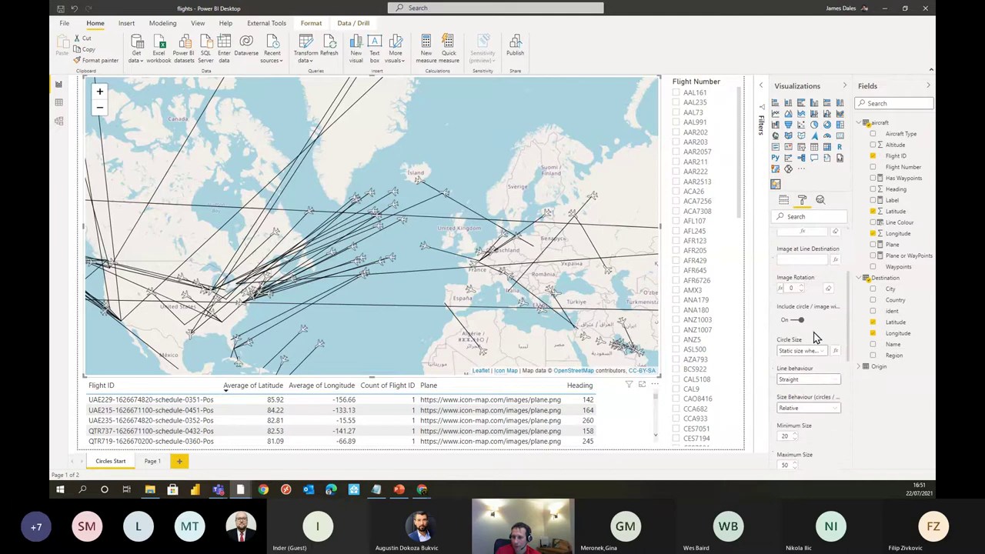
click(806, 381)
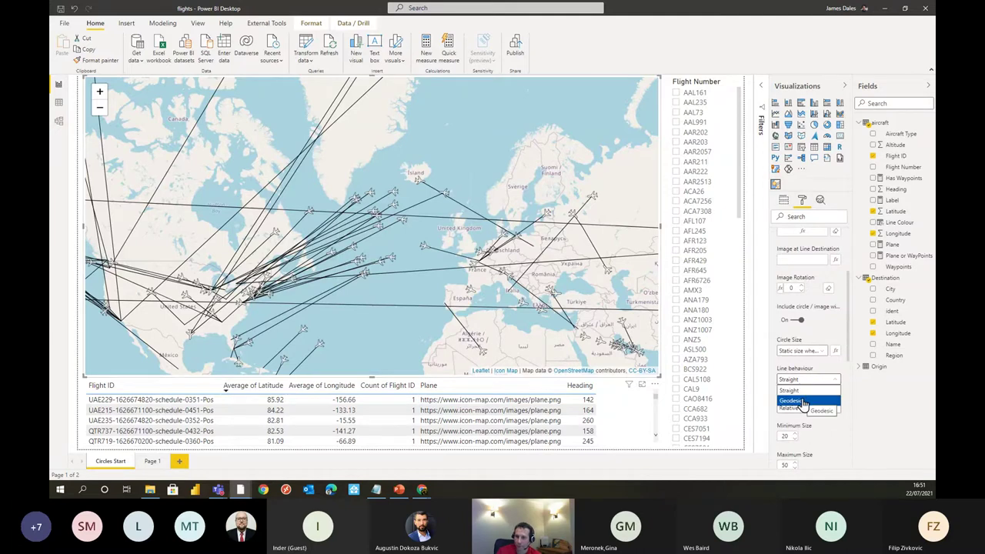
click(802, 406)
scroll(277, 228, up, 3)
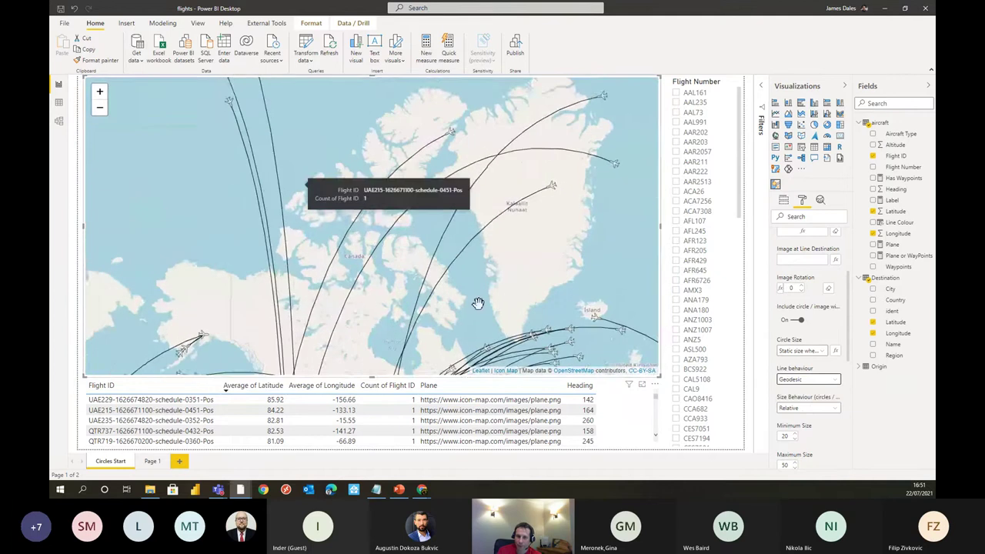
scroll(478, 303, down, 3)
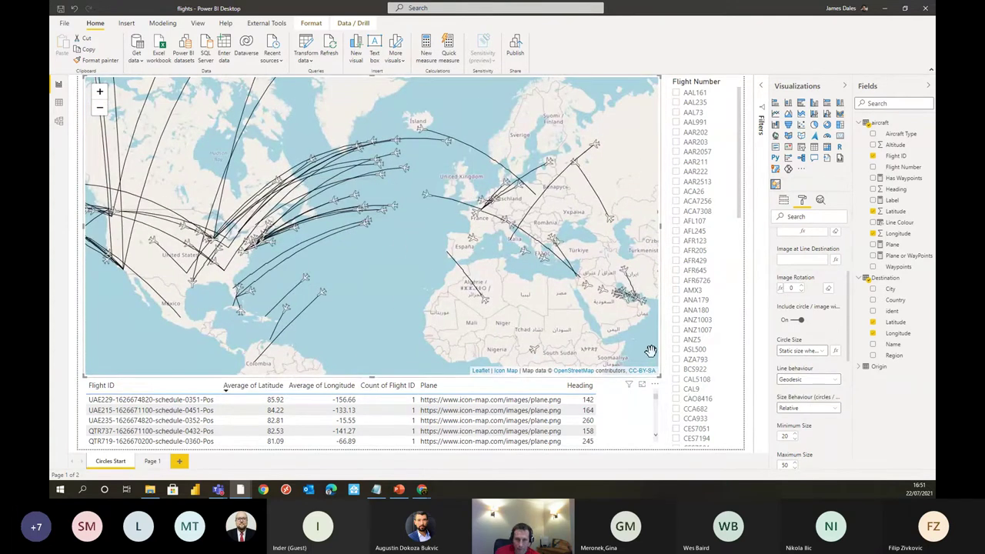
Step: Set the Border Color of the map's flight lines to the dark blue theme colour
scroll(820, 331, up, 3)
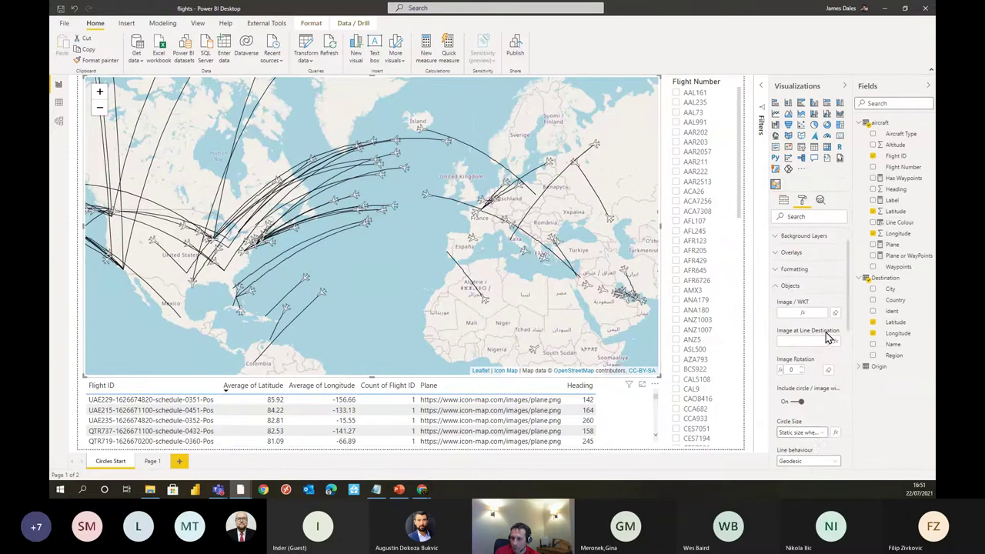
click(804, 305)
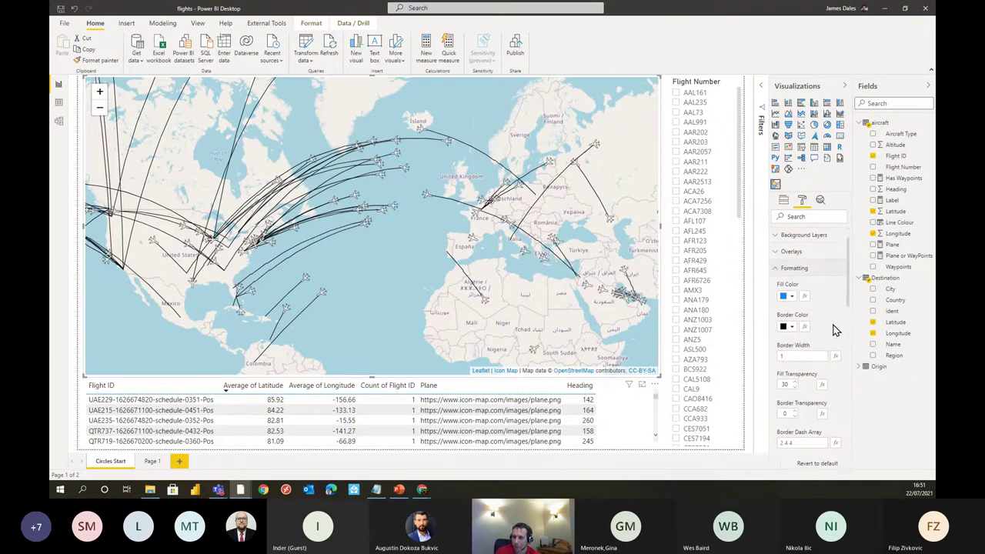
scroll(837, 329, down, 1)
click(784, 318)
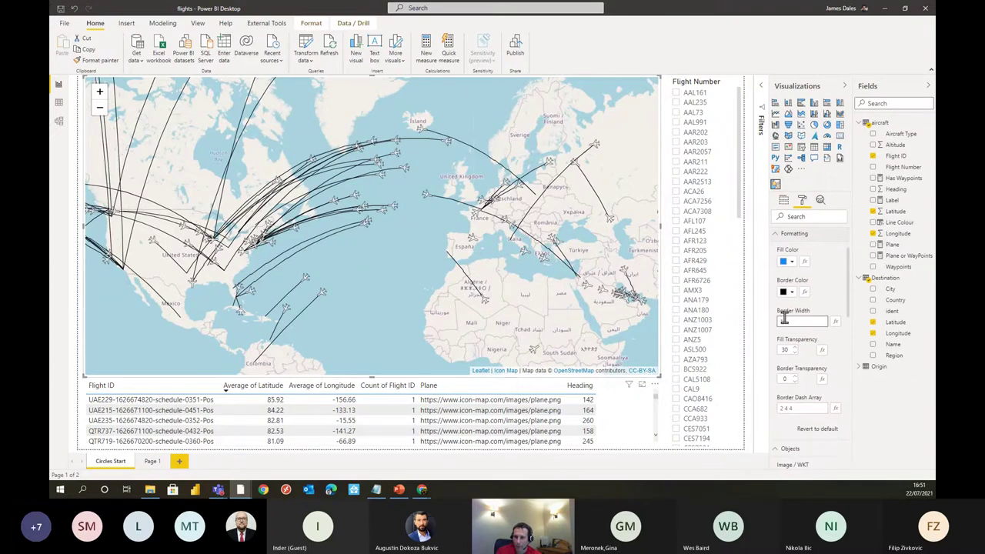
click(790, 292)
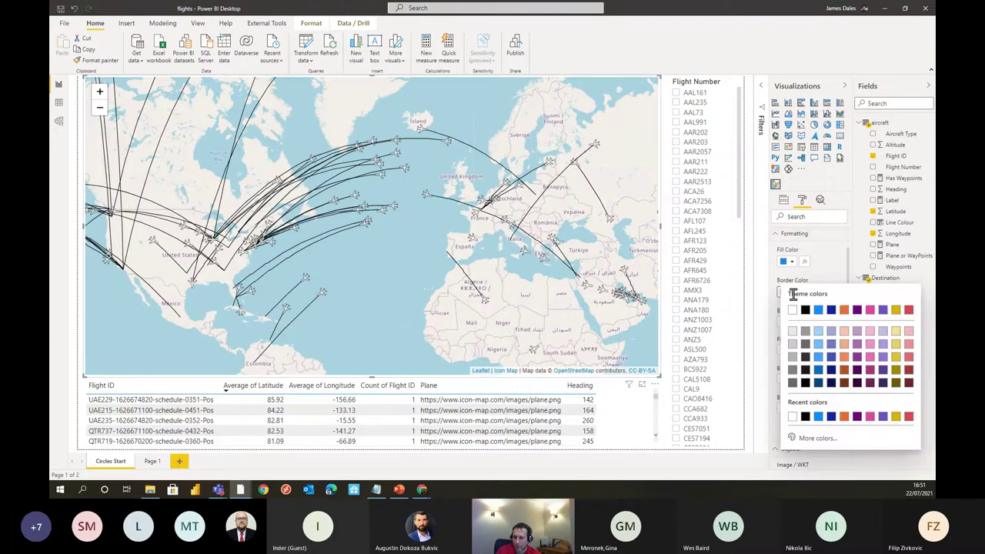
click(832, 310)
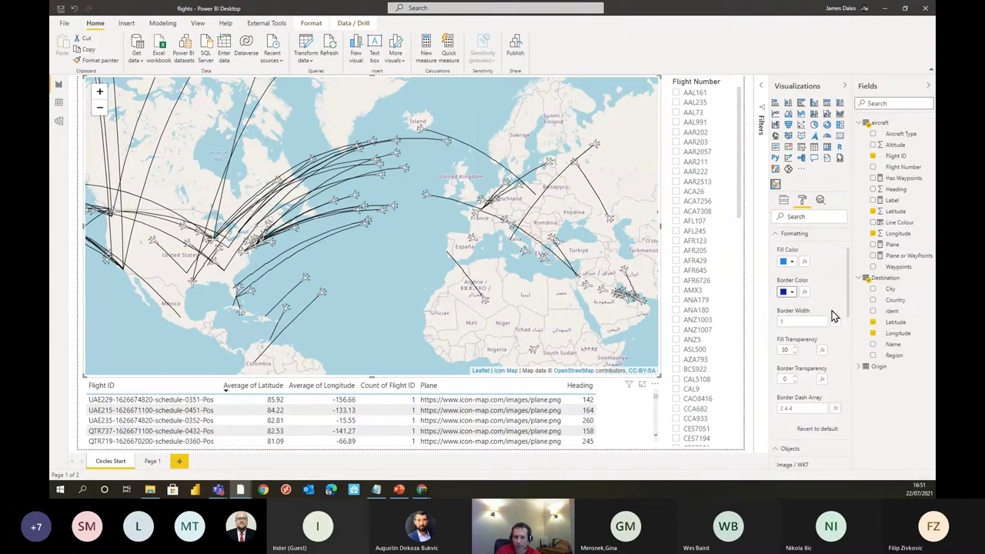
Step: Try Border Widths of 0.5 and 5 on the flight lines, and return the width to 1
click(794, 320)
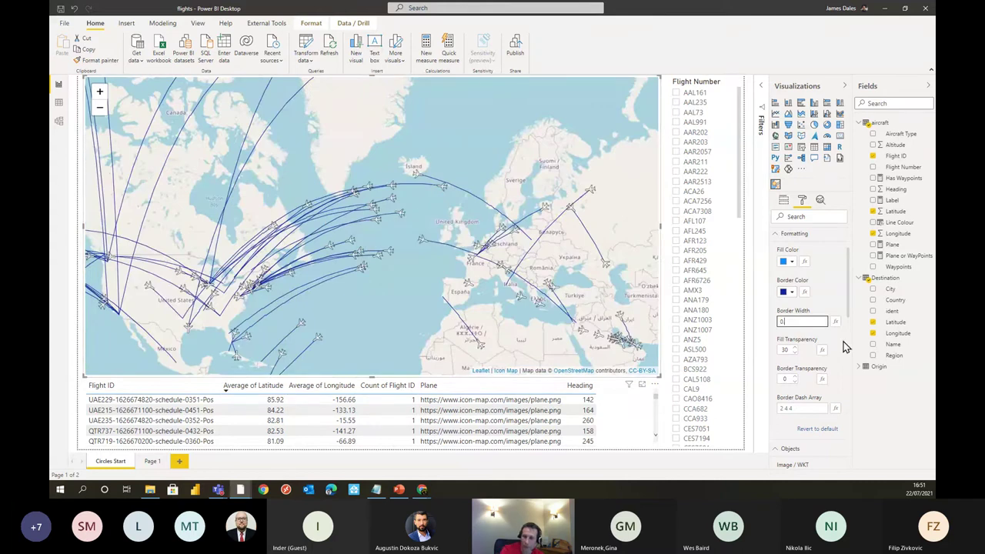
text(0.5)
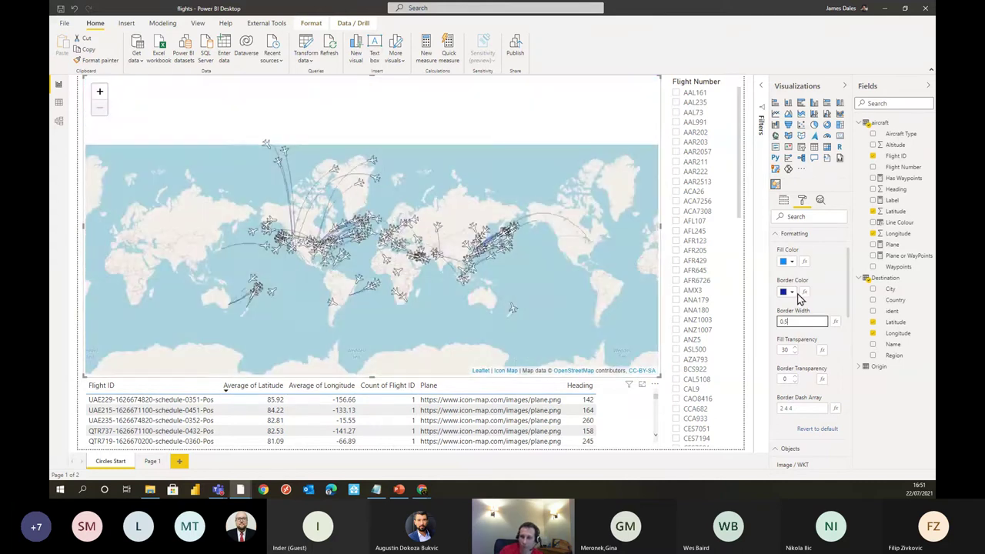
key(Return)
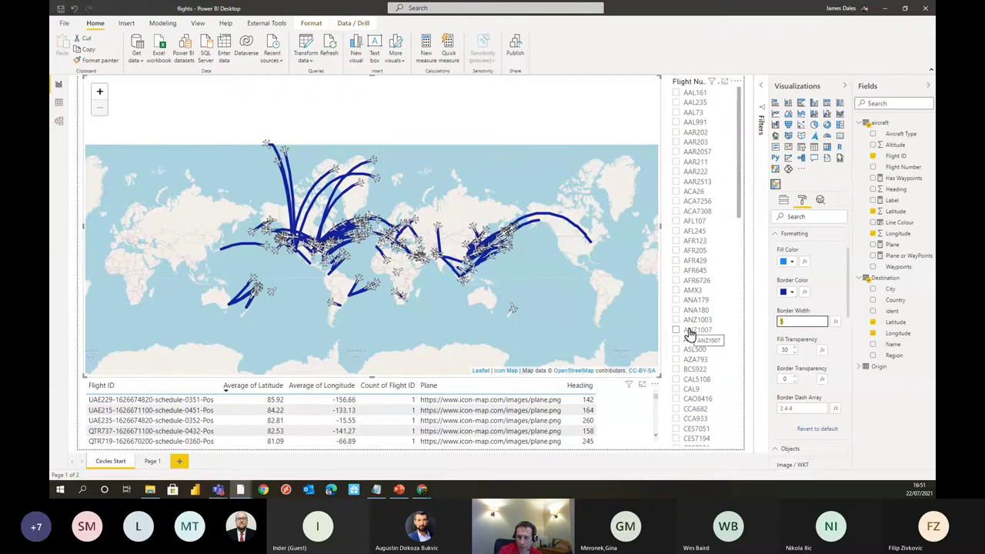
text(1)
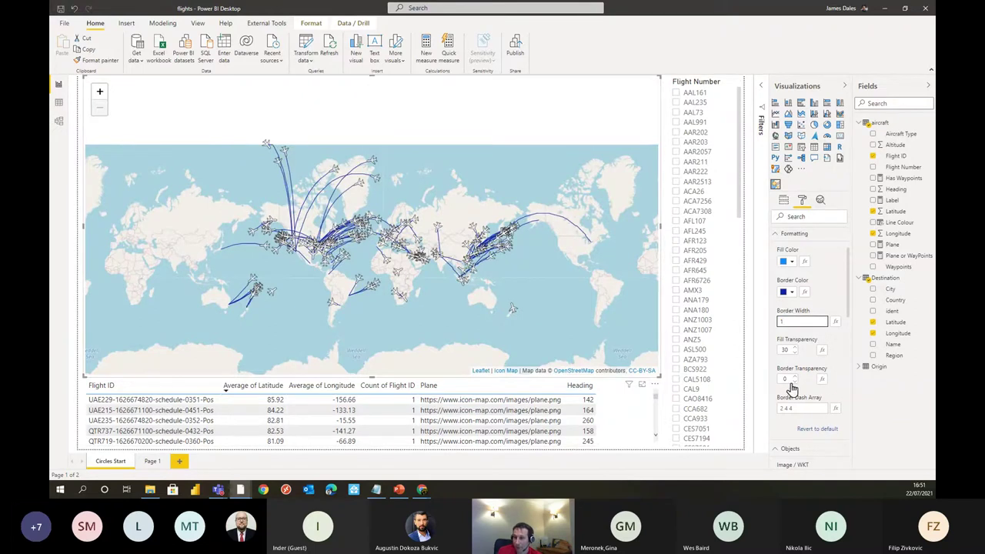
Step: Set the Border Dash Array of the flight lines to 2 1 5 and inspect the dashed routes on the map
click(801, 407)
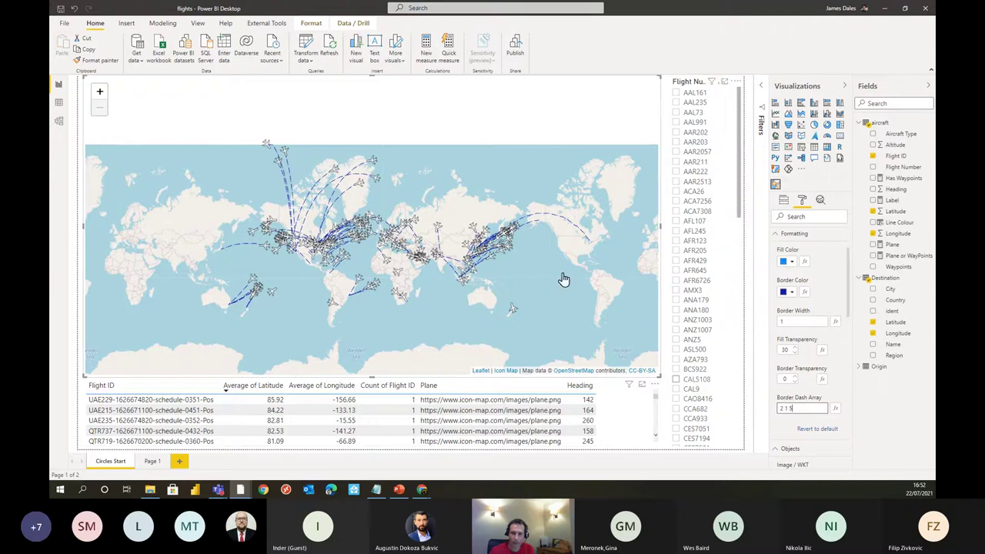
click(313, 169)
scroll(313, 170, up, 1)
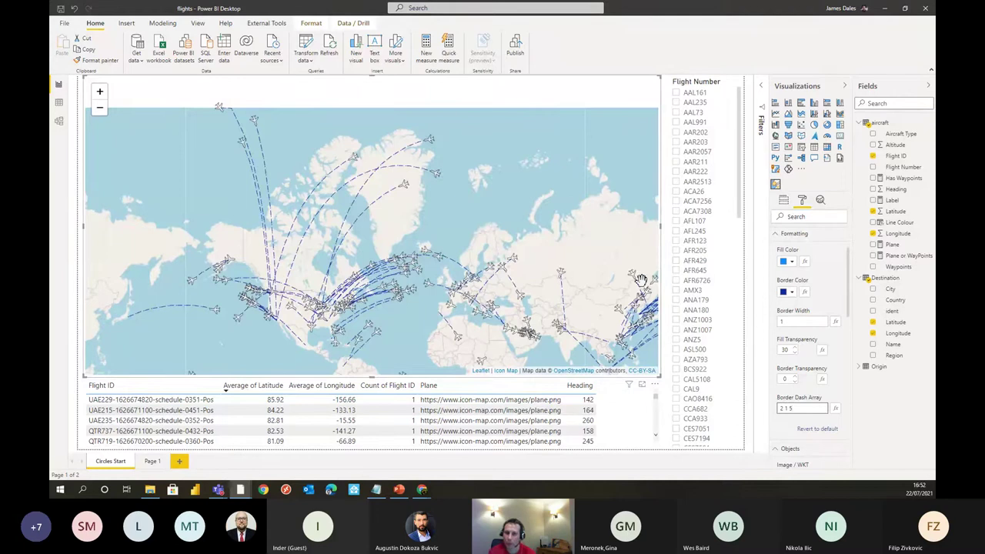
click(786, 407)
text(2 1 5)
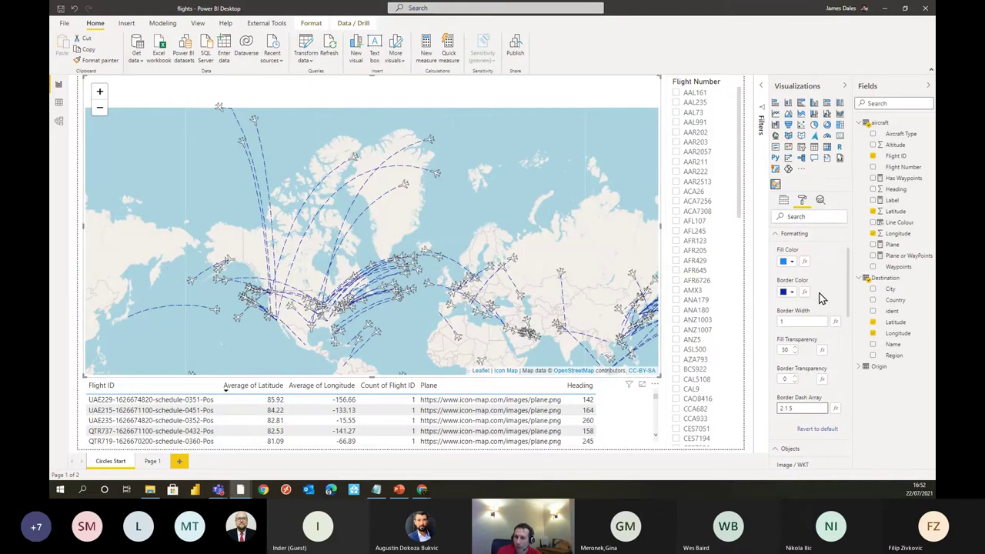
click(837, 410)
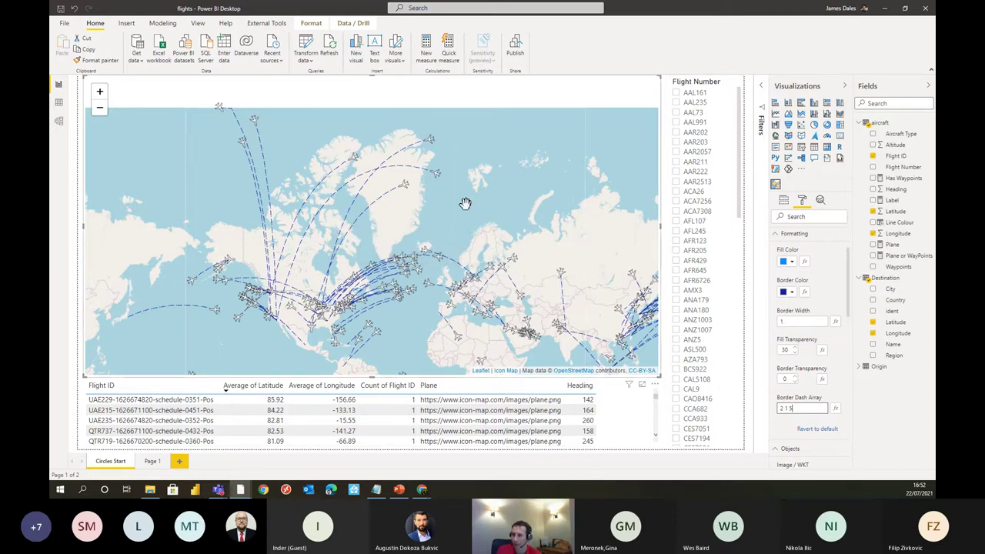
mouse_move(501, 324)
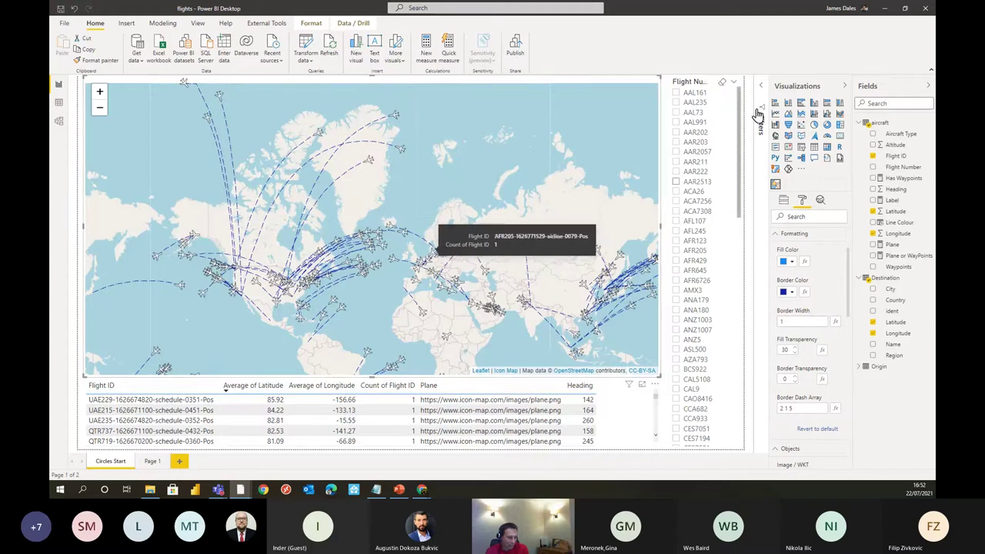
Step: Turn on the Daylight Terminator overlay for the map
click(797, 233)
scroll(829, 257, up, 1)
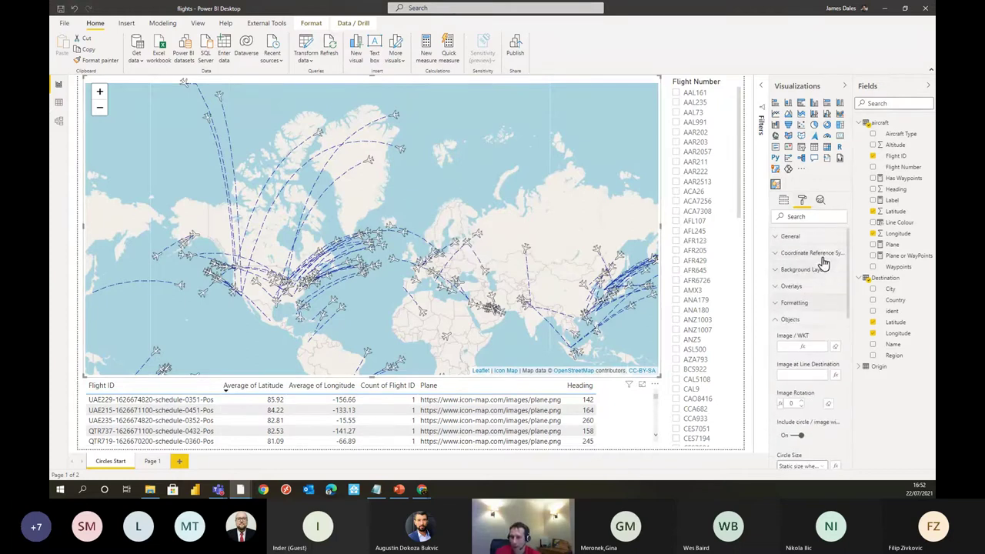
click(811, 290)
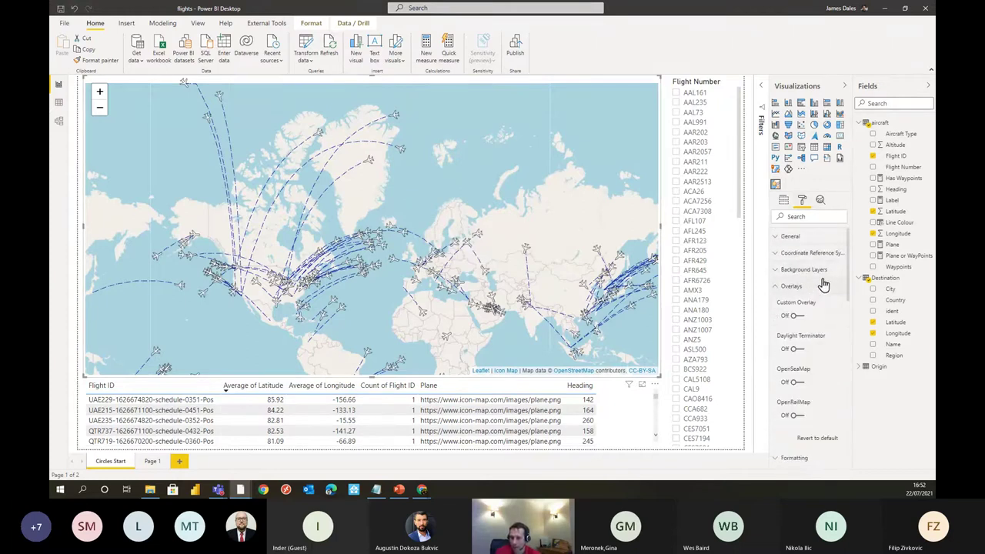
scroll(811, 285, down, 1)
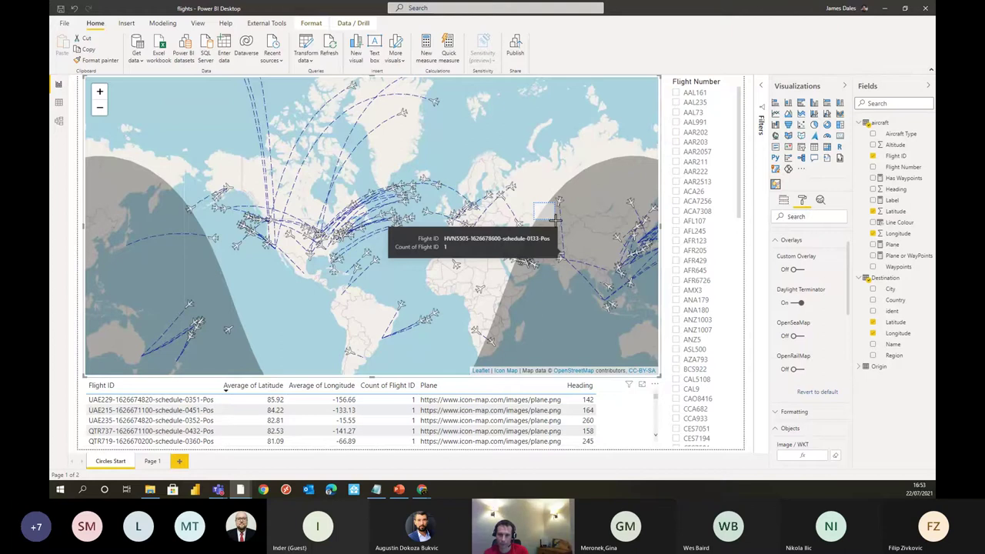
Step: Examine the daylight boundary on the map up close and across the world, and check the visual's Daylight Date & Time field
scroll(556, 227, up, 5)
scroll(472, 177, up, 3)
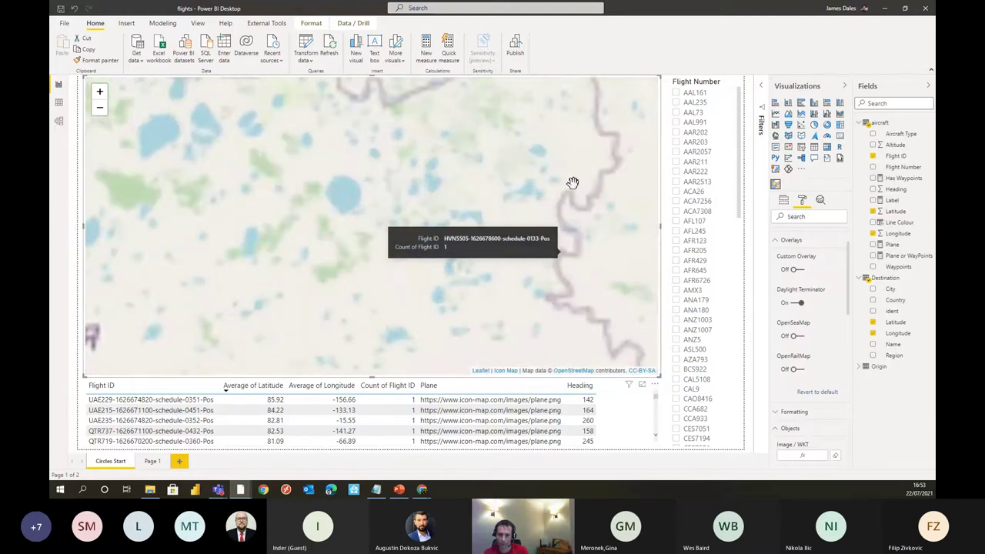
scroll(517, 191, down, 5)
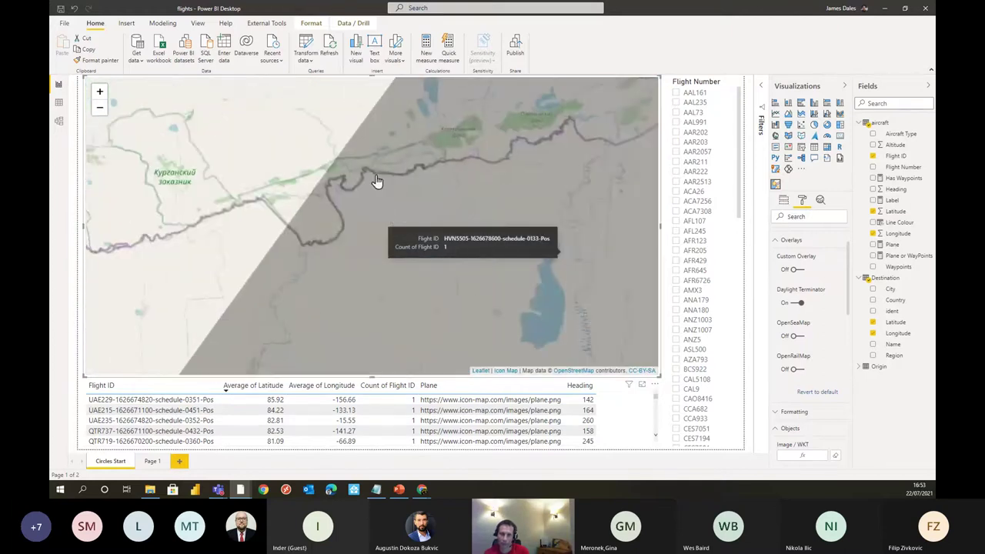
scroll(396, 293, up, 2)
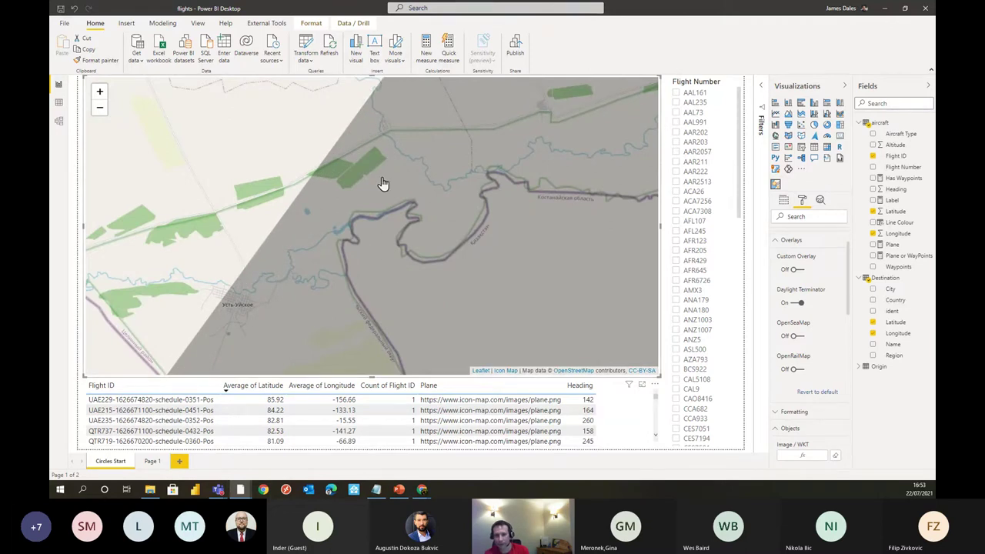
scroll(435, 240, down, 3)
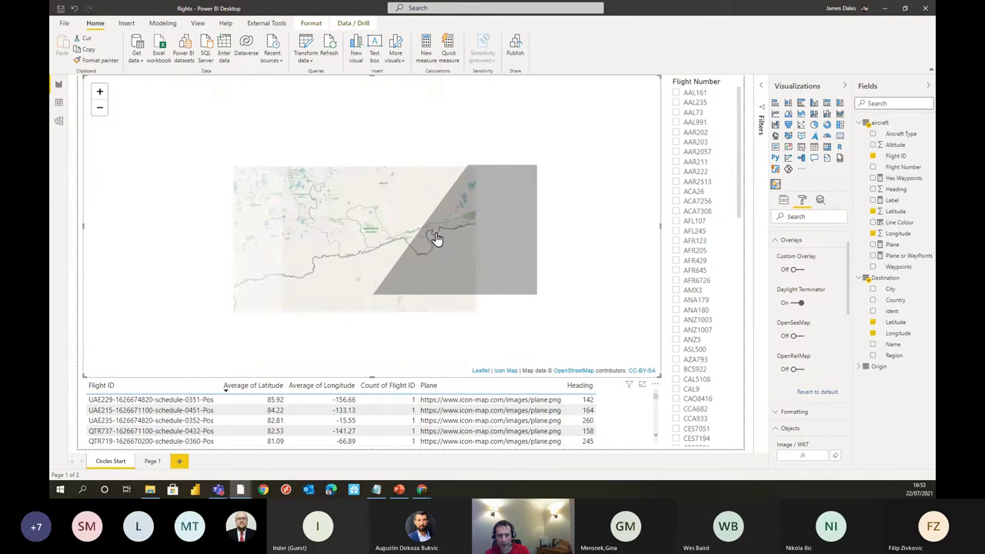
scroll(431, 247, down, 3)
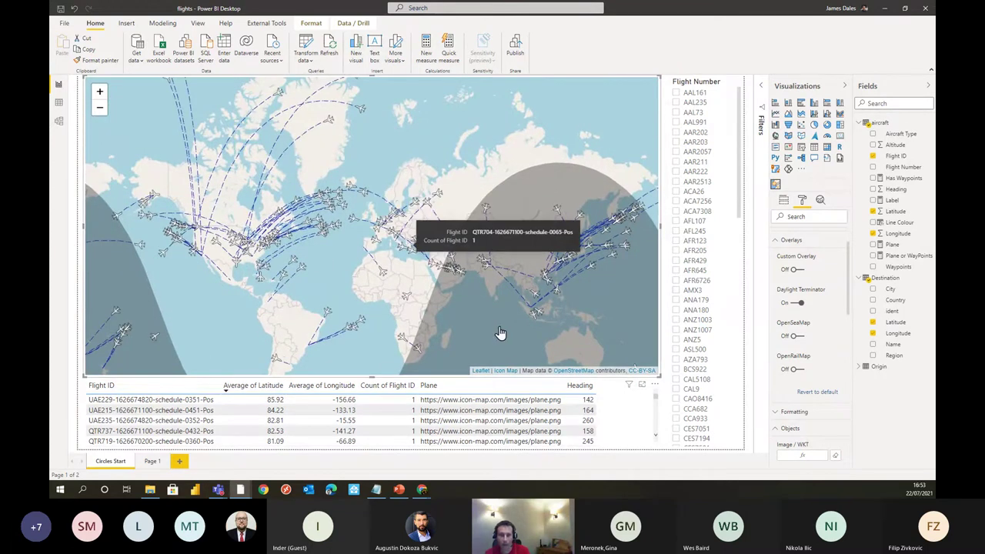
click(785, 201)
scroll(821, 406, down, 3)
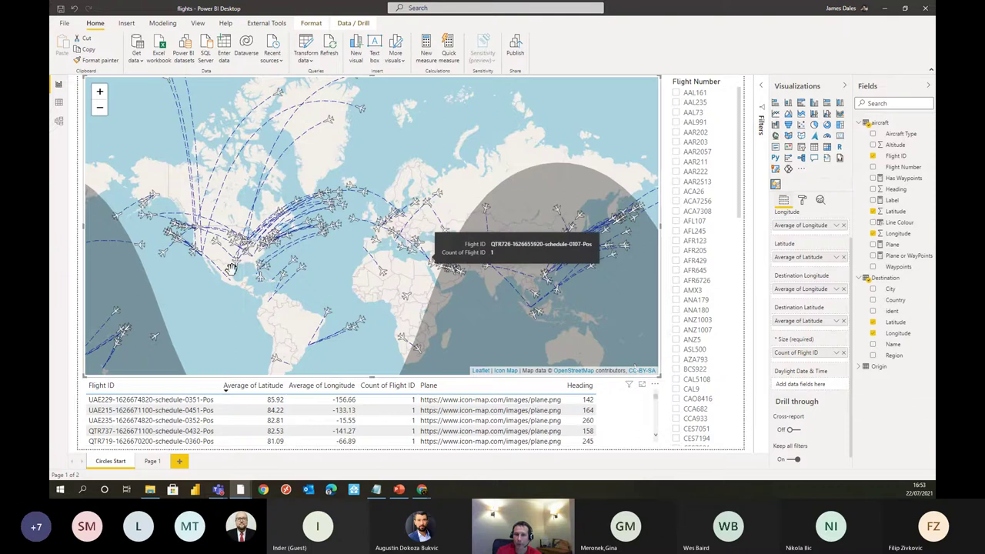
click(803, 200)
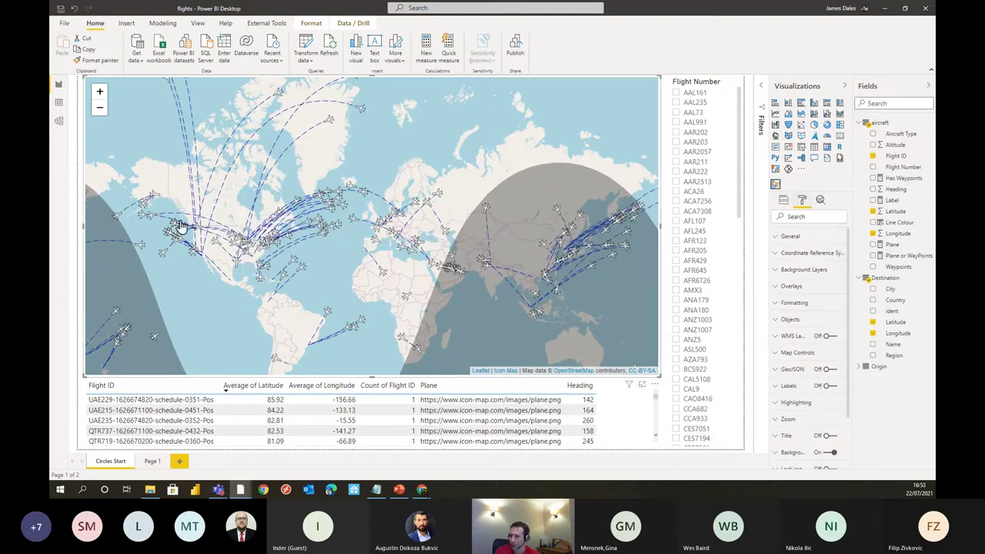
click(810, 287)
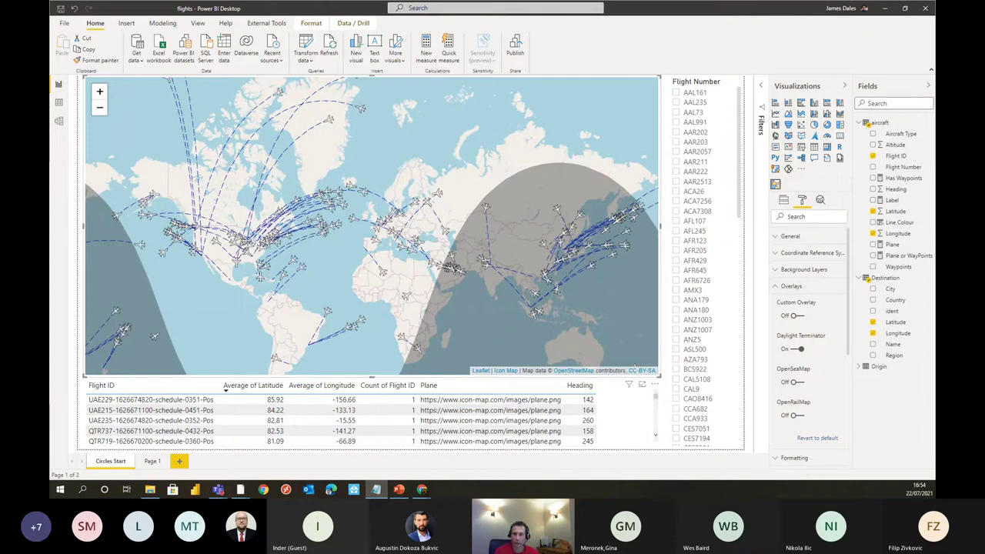
click(807, 315)
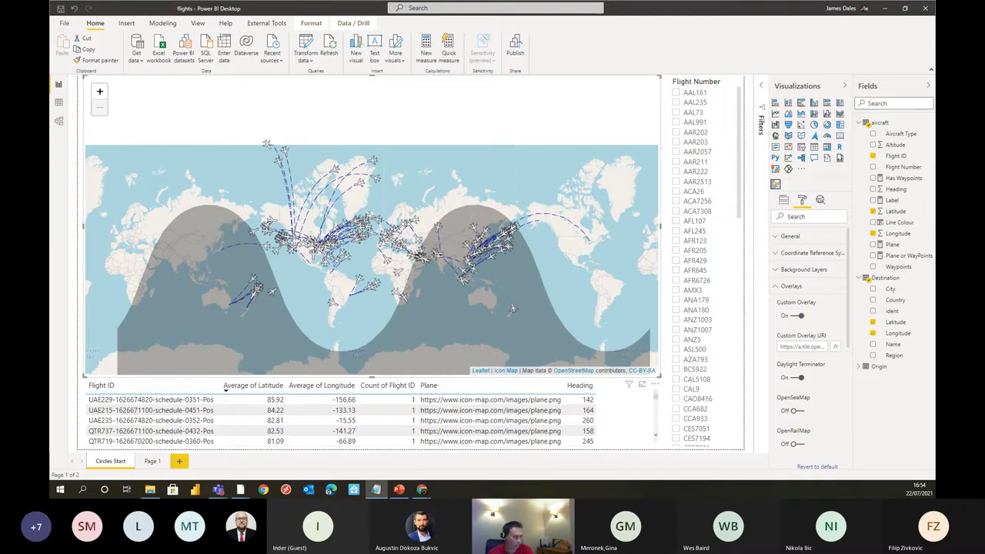
click(803, 347)
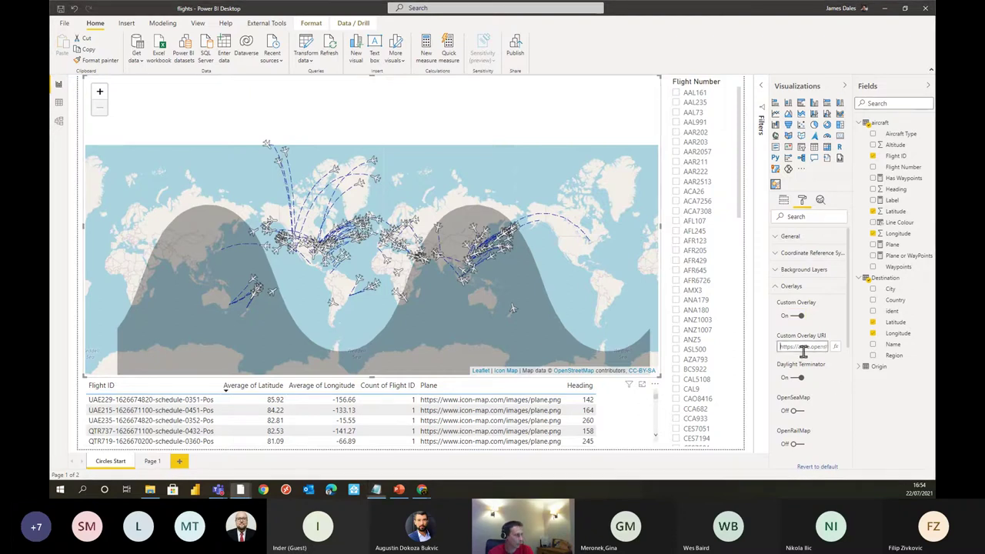
key(ctrl+v)
key(Return)
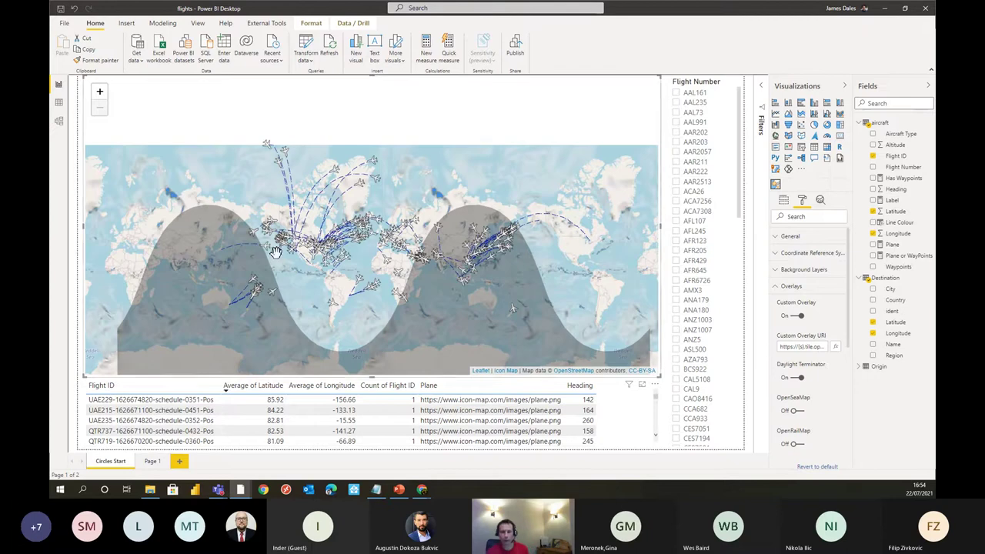
scroll(274, 252, up, 2)
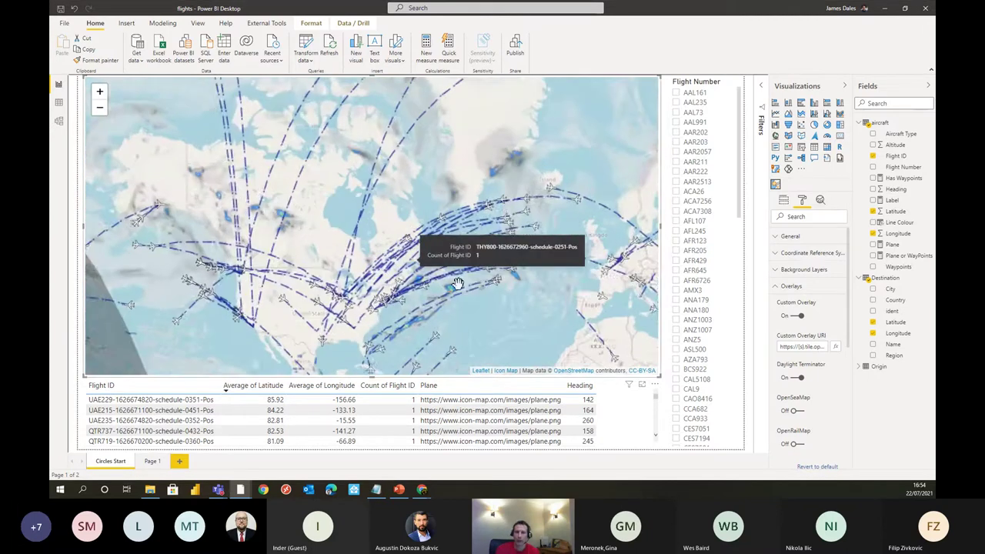
drag(521, 326, 407, 242)
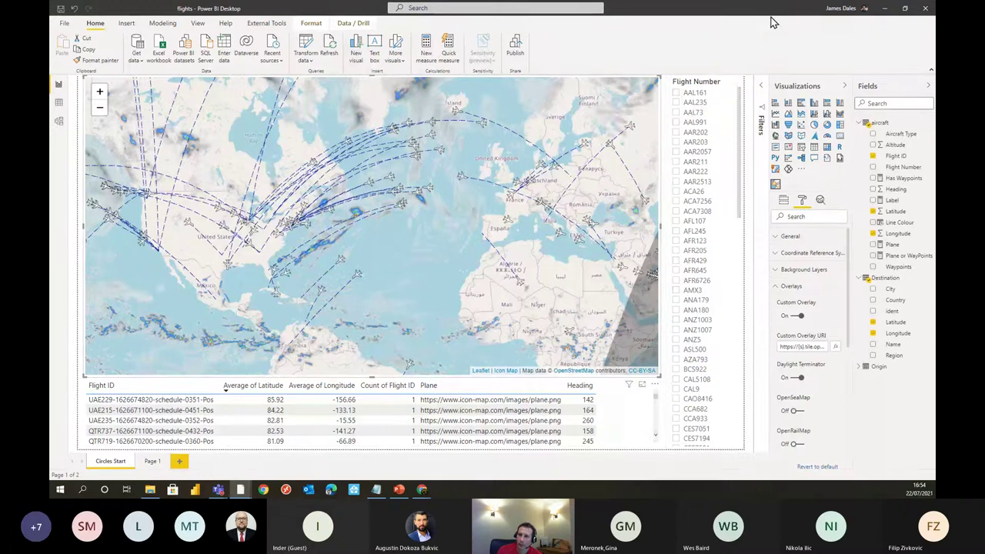
Step: Switch to the V3 report's empty Page 5 and look through the fields of the Price Paid 2021 and Postcode Lookups tables
click(884, 8)
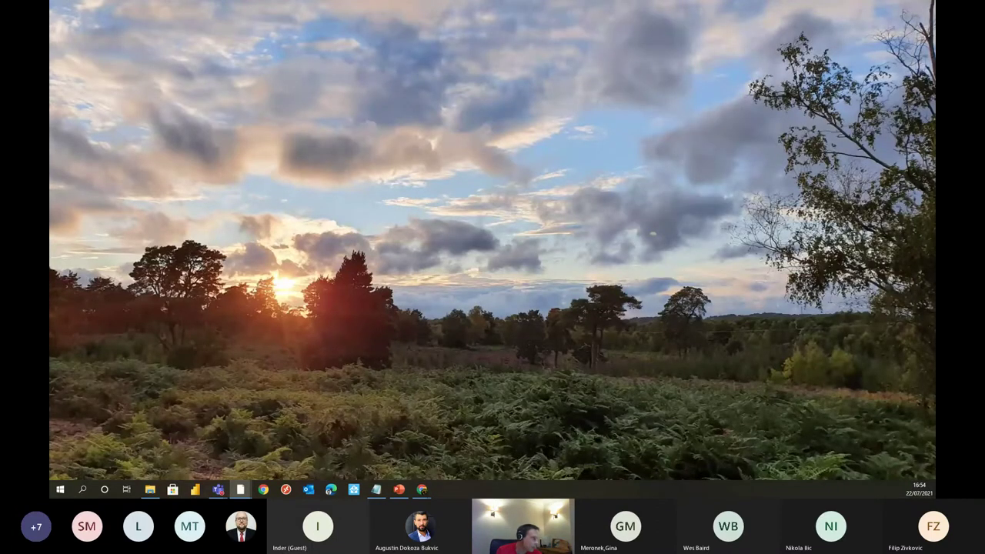
click(240, 490)
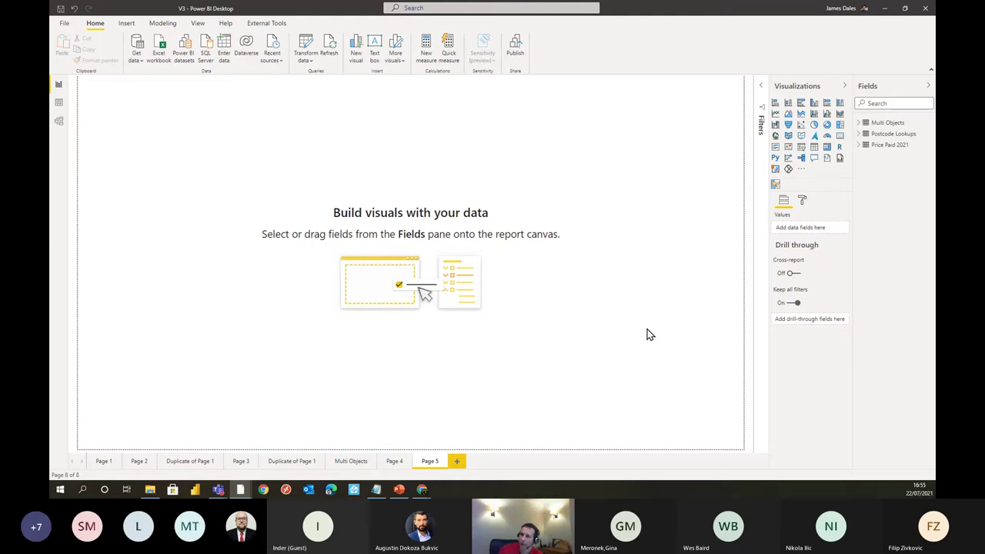
click(860, 146)
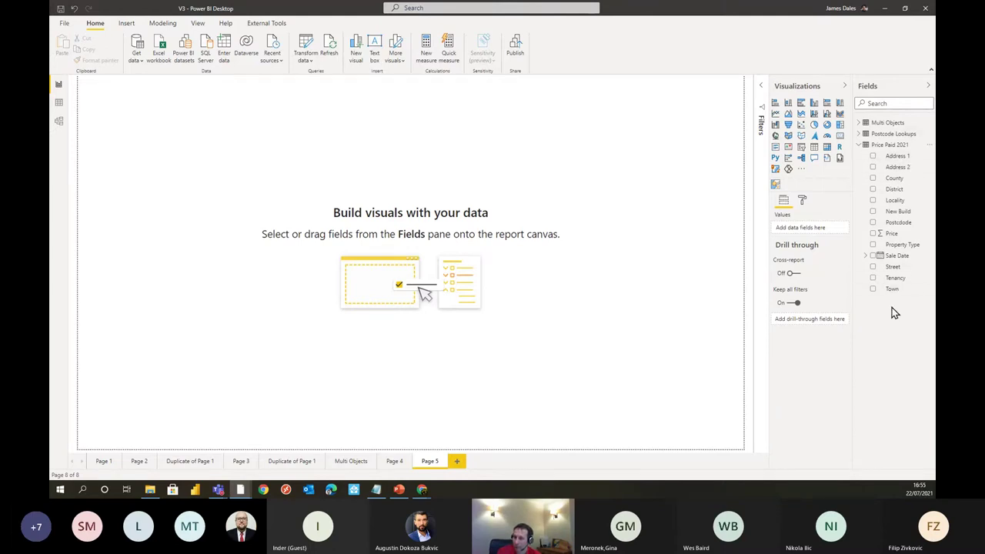
click(901, 223)
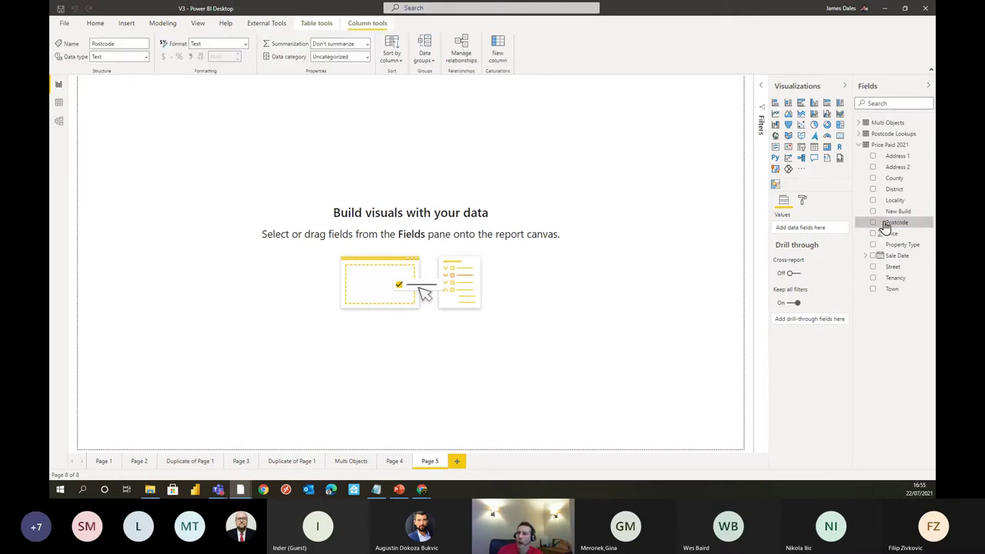
click(860, 134)
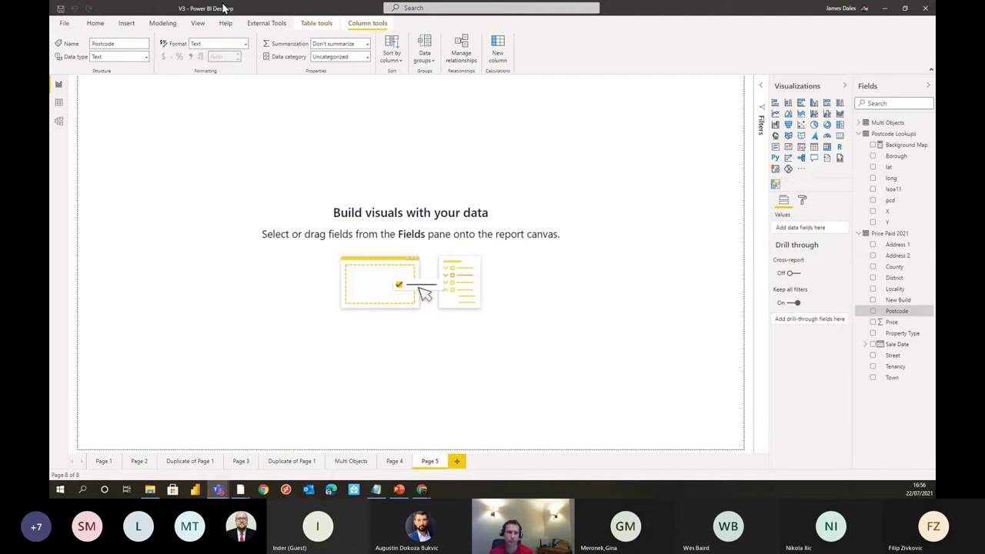
Step: Add an Icon Map visual to the empty page and enlarge it to cover most of the canvas
click(97, 24)
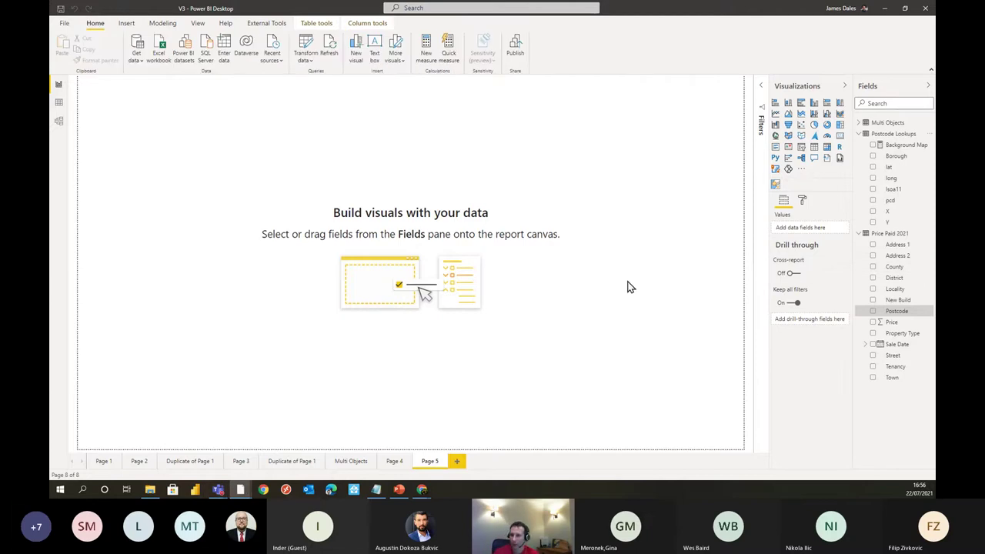
click(776, 185)
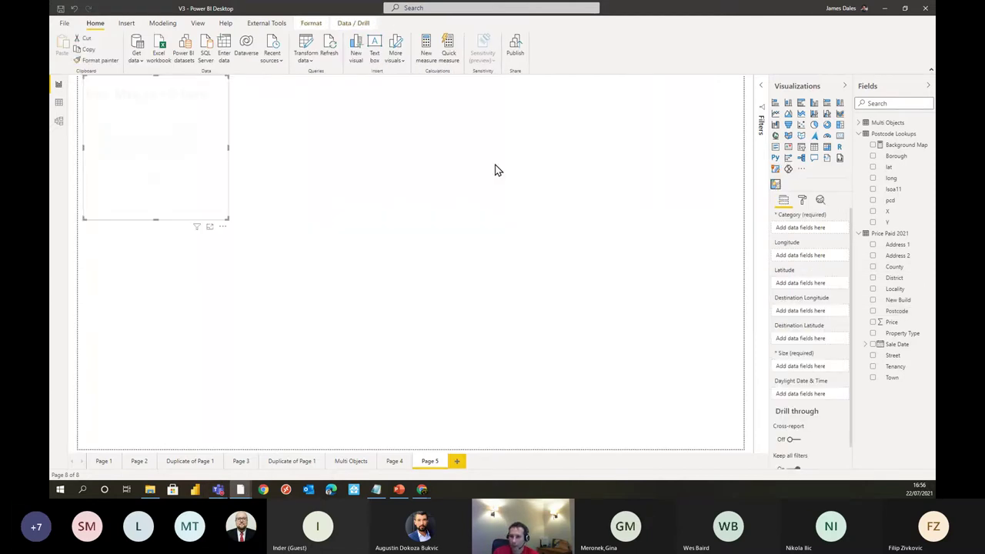
drag(226, 220, 640, 443)
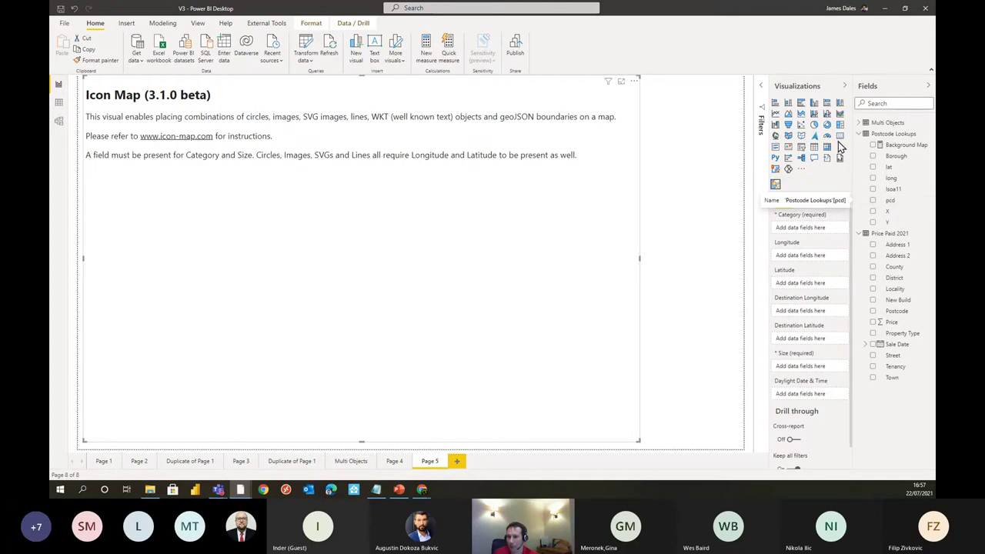
Step: Filter all report pages by the Postcode Lookups Borough field, excluding (Blank)
click(762, 117)
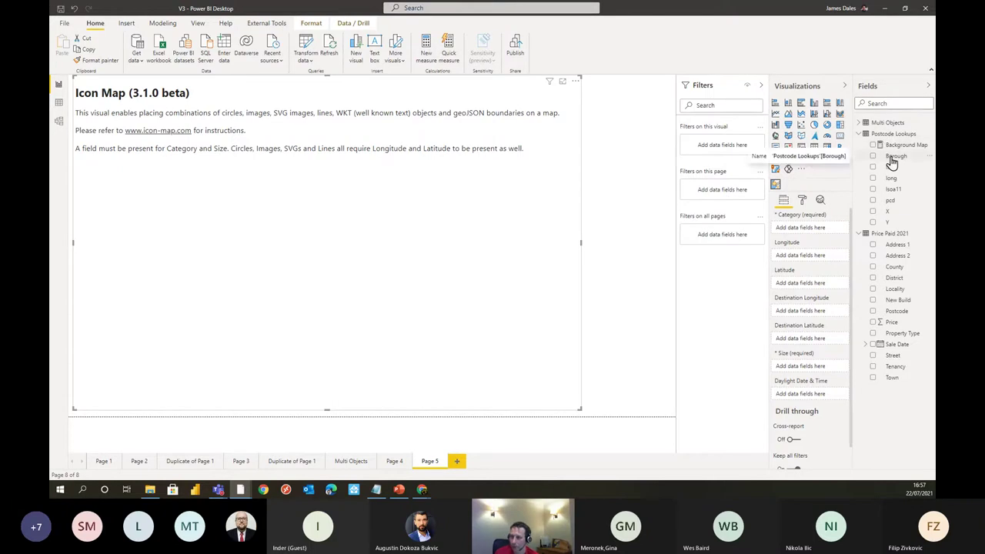
drag(901, 161, 730, 238)
click(691, 287)
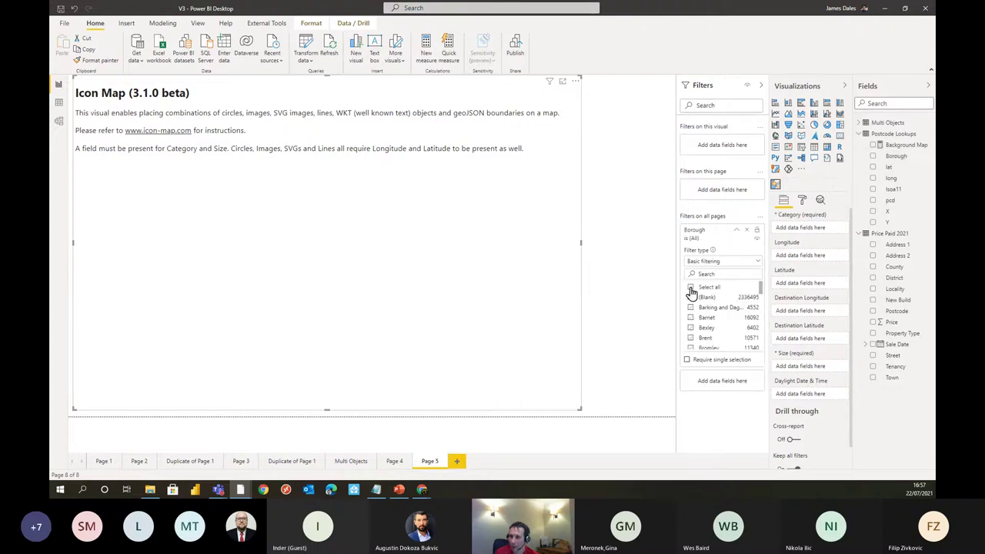
click(691, 297)
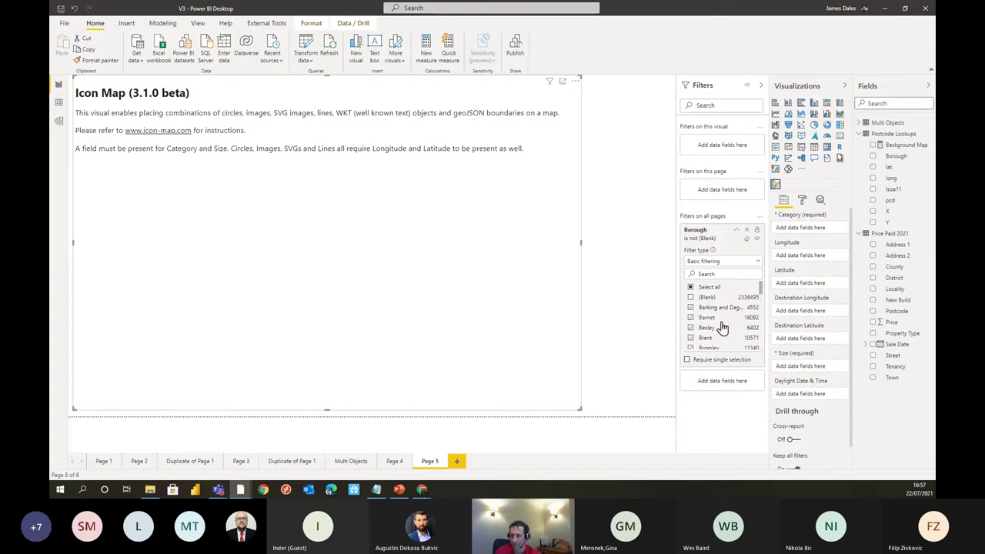
click(736, 230)
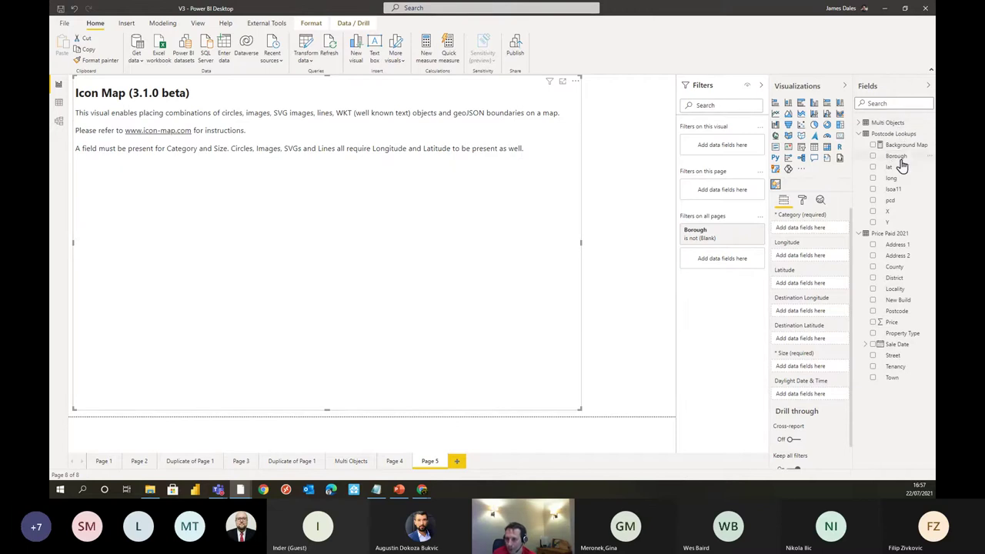
Step: Assign Borough as the map's Category, lat as its Latitude and long as its Longitude
drag(899, 159, 814, 229)
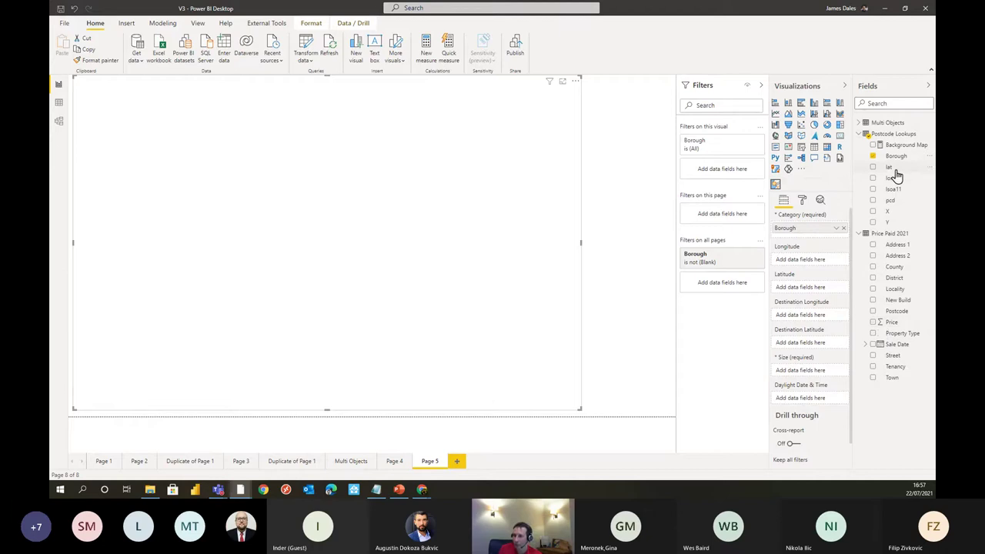
drag(890, 168, 821, 287)
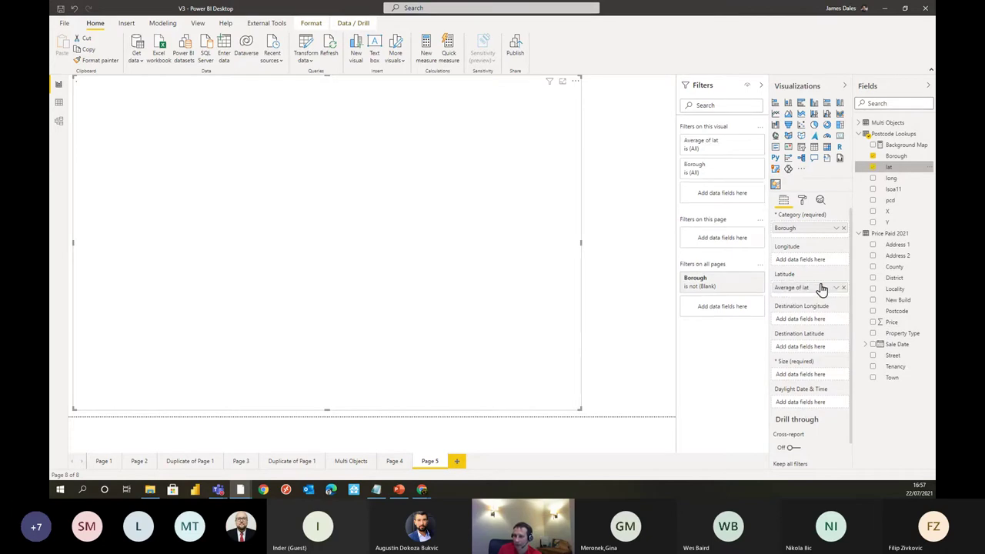
drag(891, 178, 804, 259)
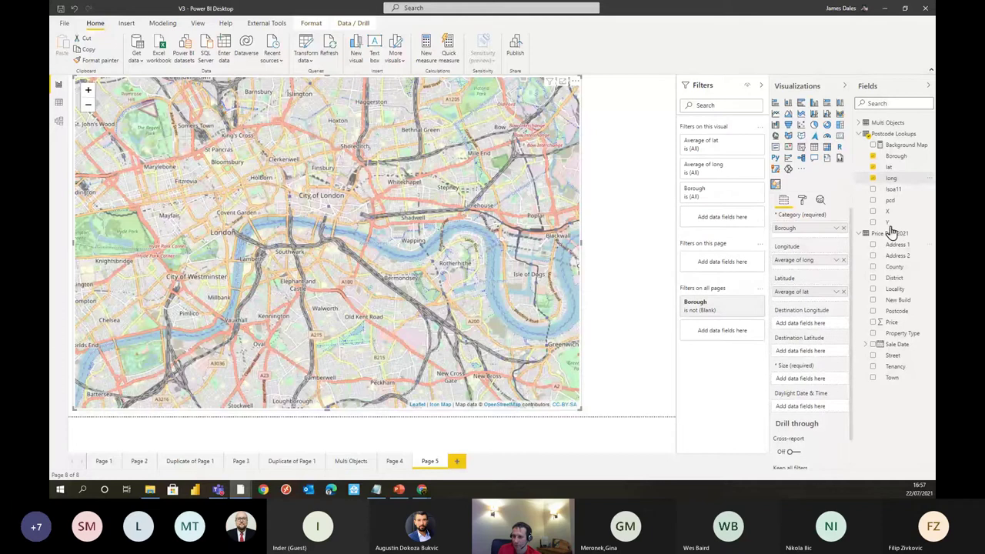
Step: Use Price from Price Paid 2021 for the map's Size and aggregate it as an average
drag(896, 324, 810, 380)
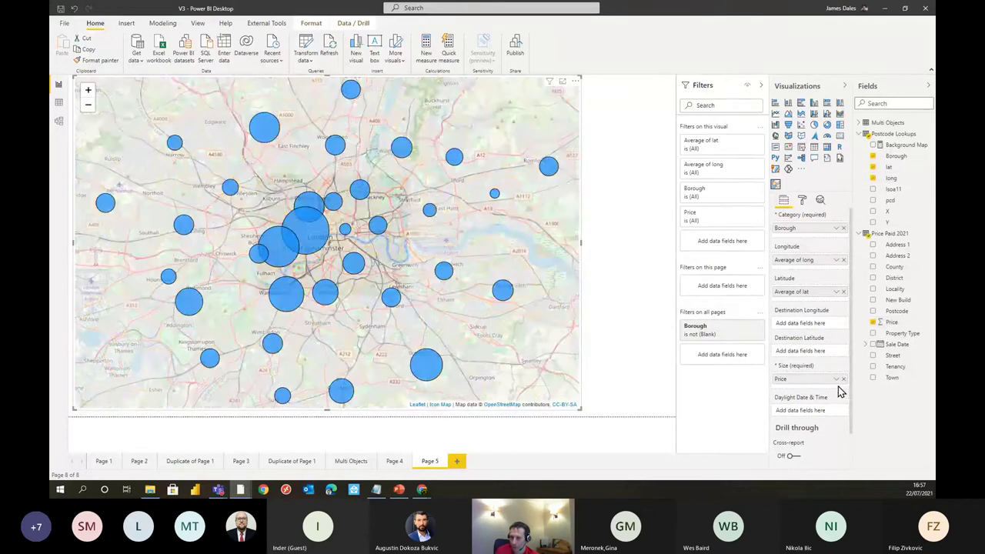
click(838, 387)
click(876, 280)
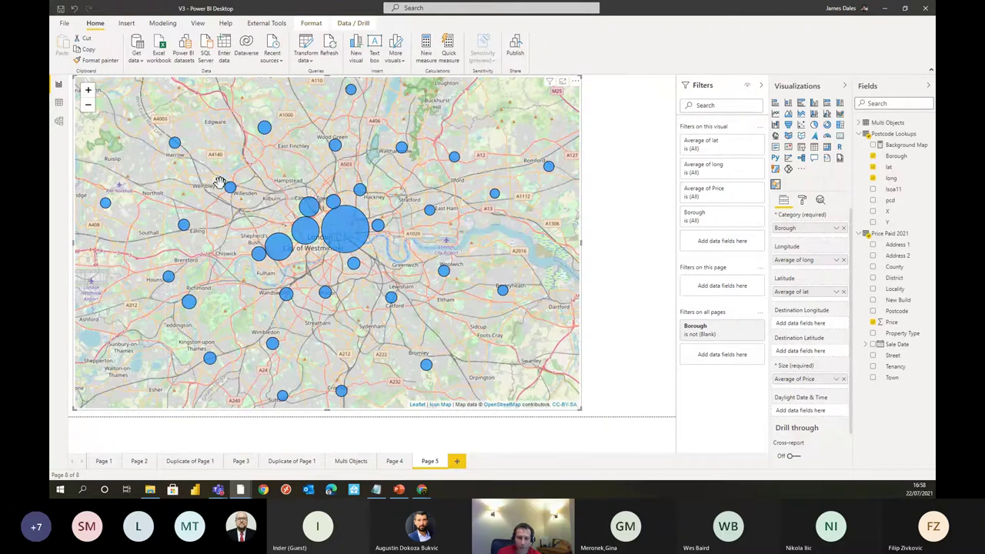
Step: Examine the size settings in the map's Objects formatting options, including the minimum and maximum circle sizes
click(803, 201)
click(791, 318)
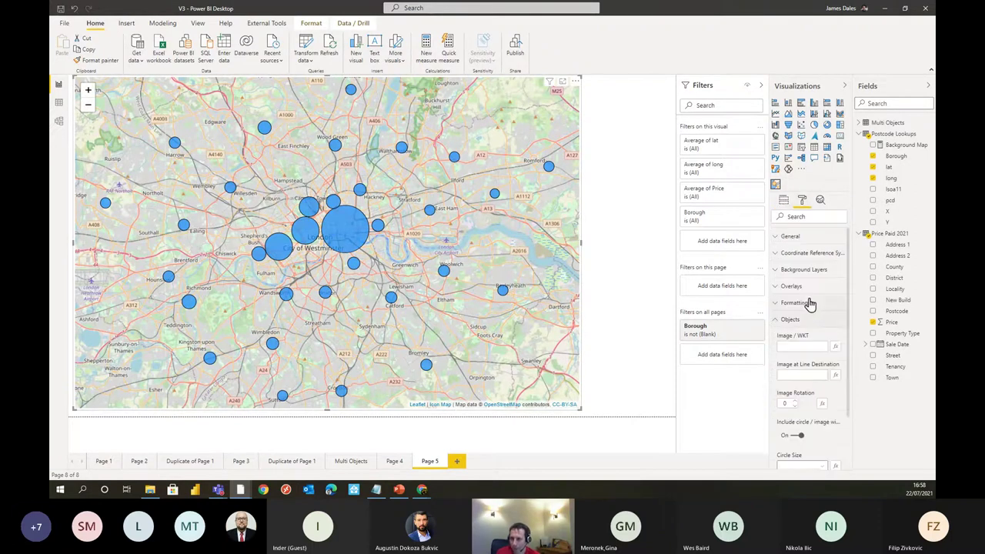
scroll(821, 275, down, 5)
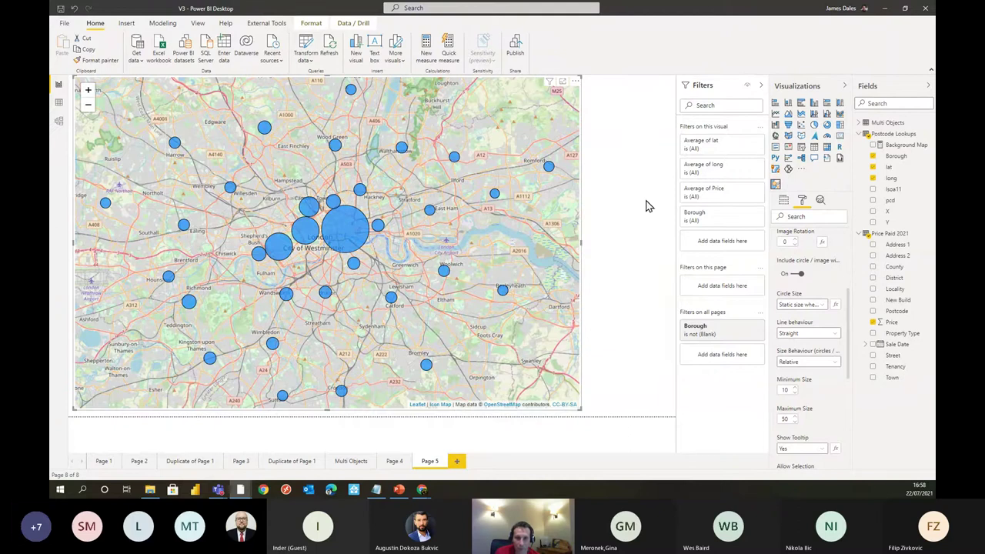
mouse_move(495, 197)
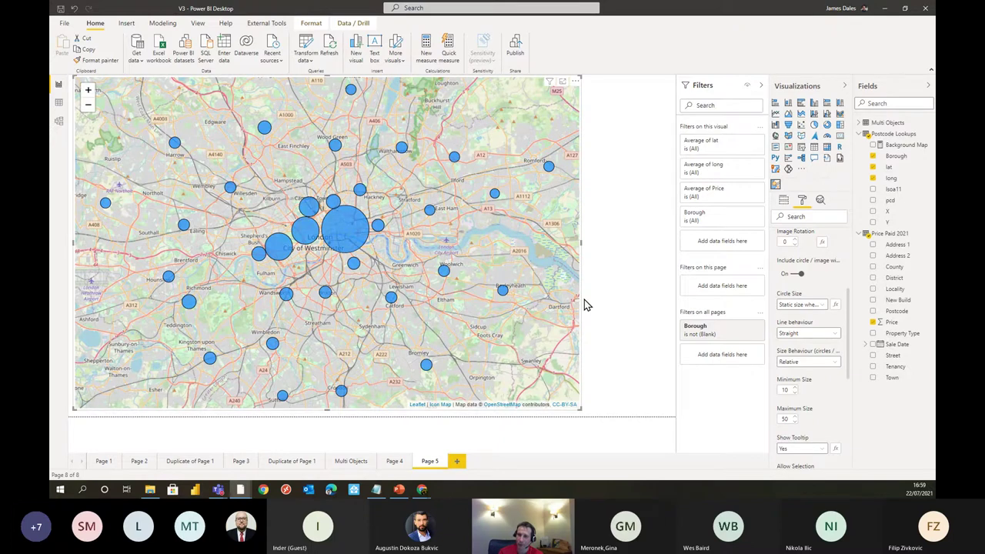
Step: Try the Explicit size behaviour for the map's circles and return it to Relative
scroll(786, 343, up, 1)
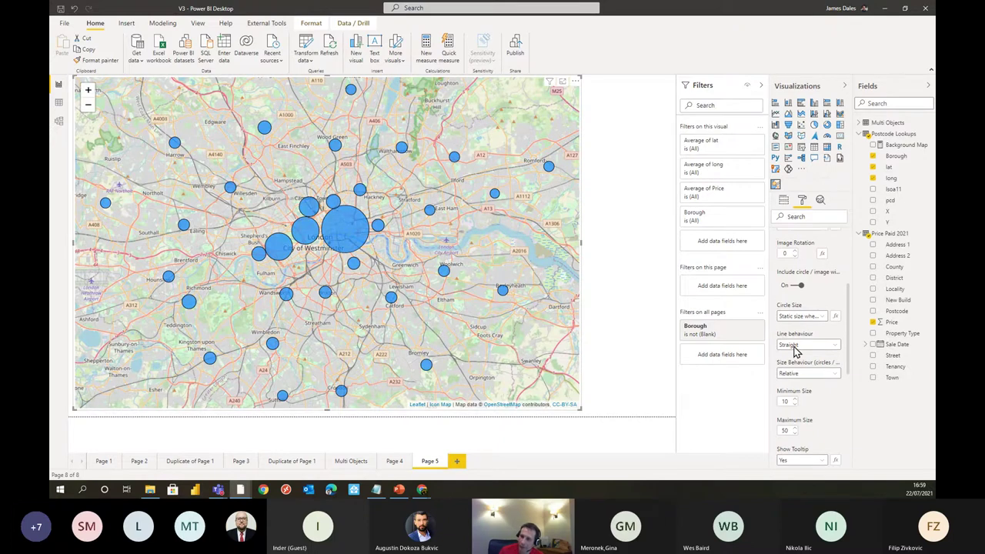
click(802, 373)
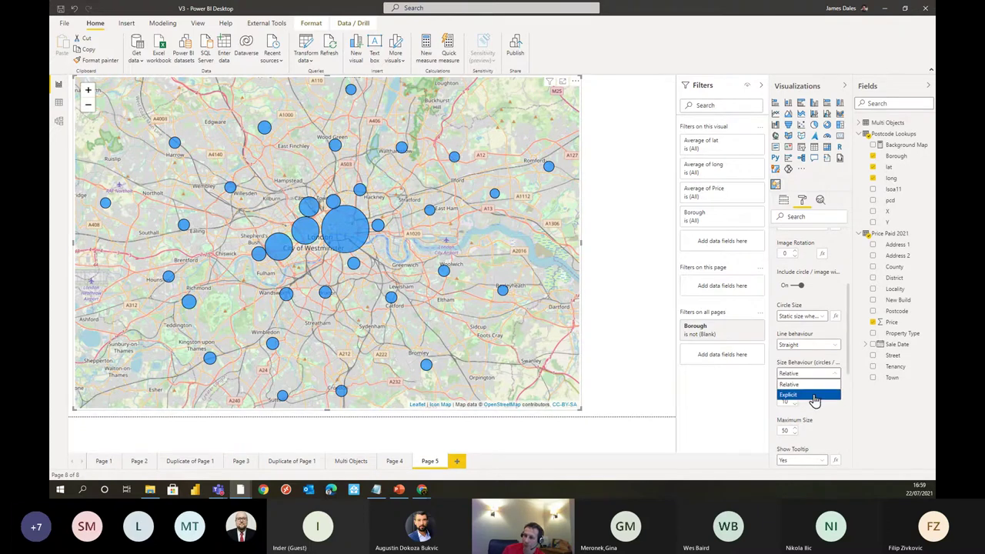
click(815, 395)
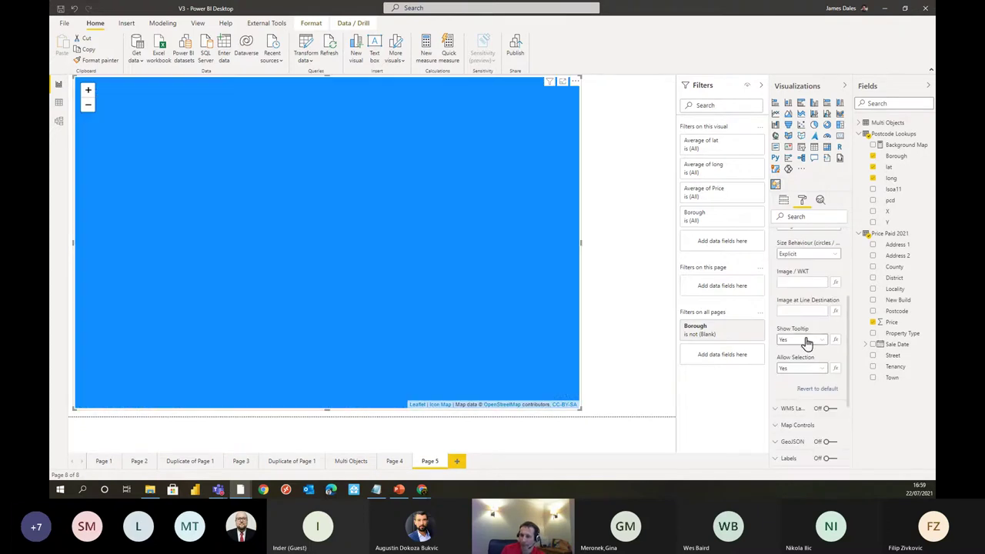
click(806, 338)
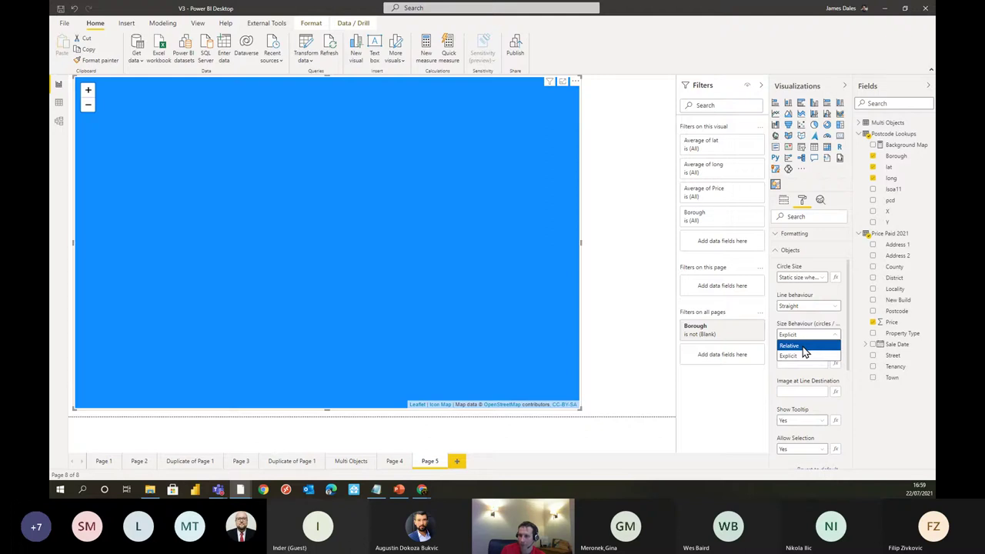
click(804, 348)
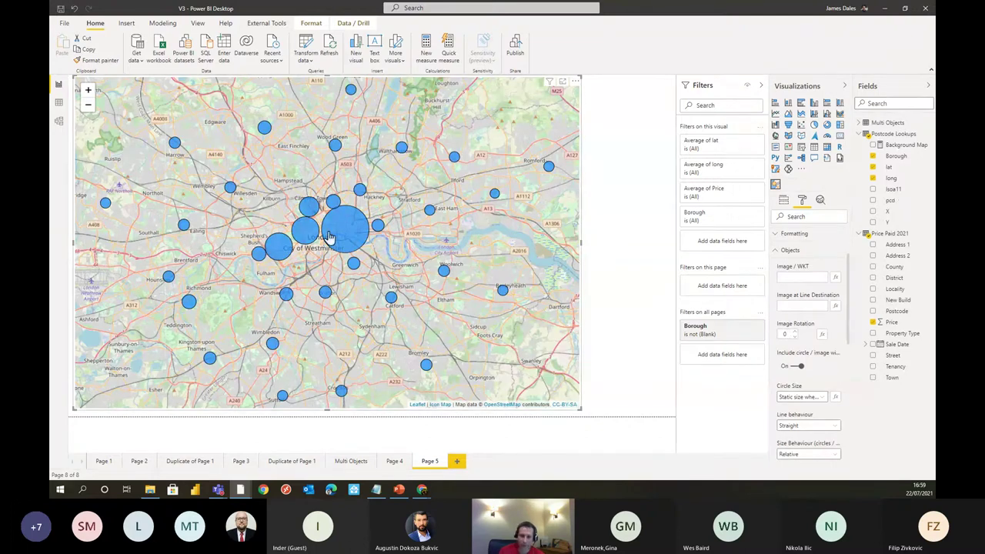
Step: Check the tooltip of the City of London circle and review the map's Objects size settings again
mouse_move(331, 237)
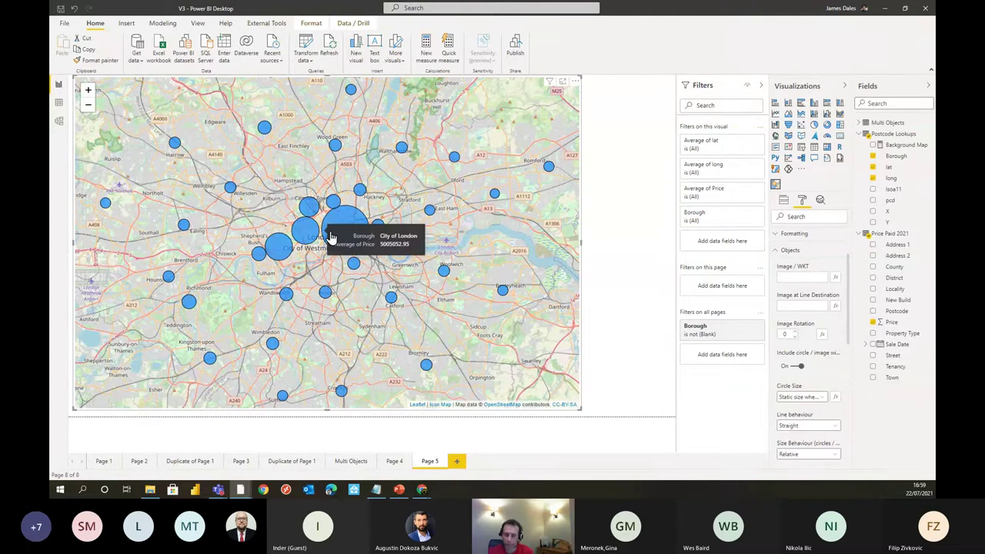
click(598, 279)
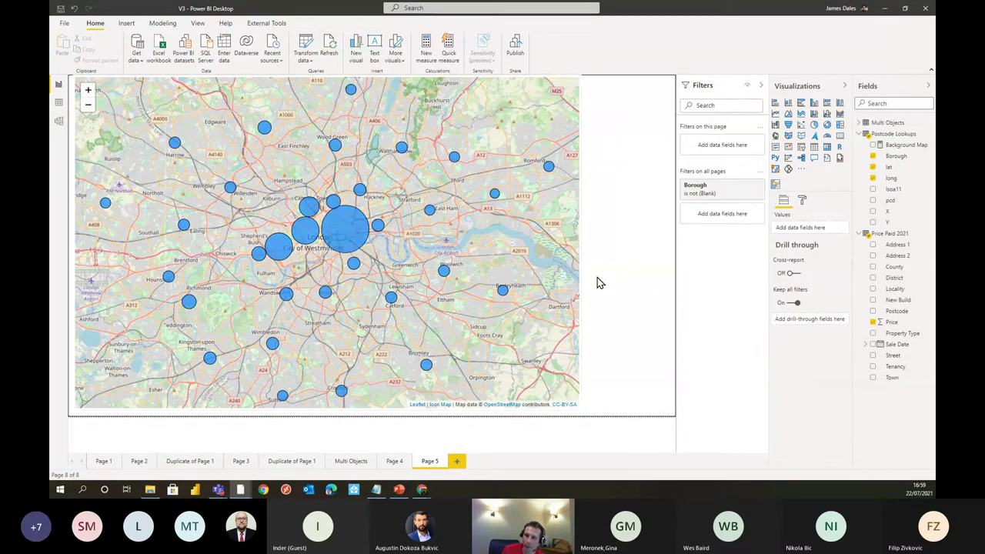
click(524, 265)
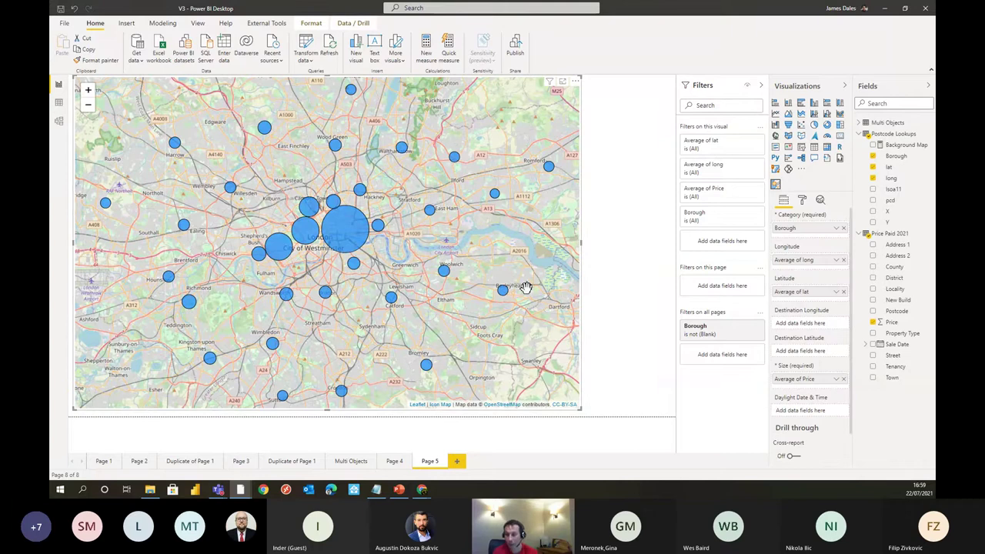
click(803, 202)
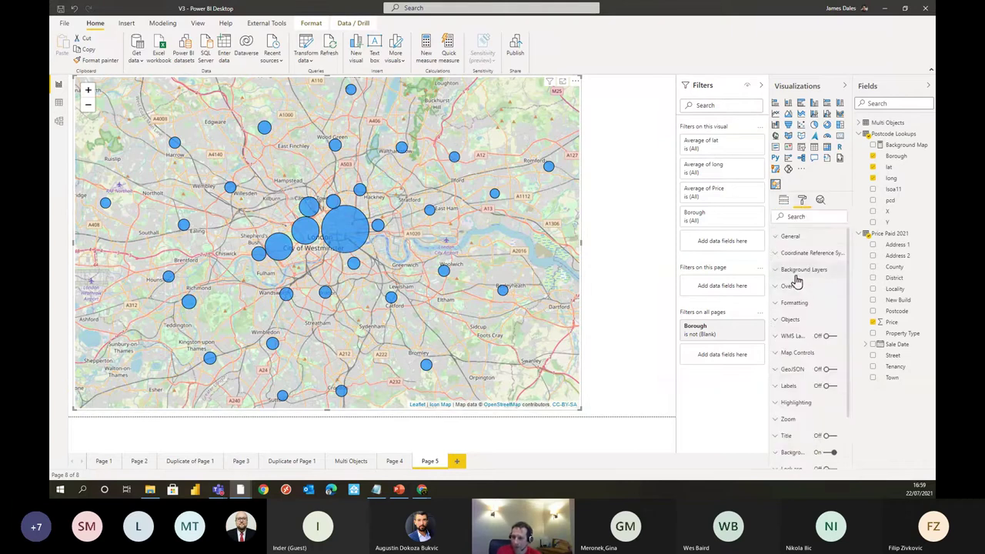
click(813, 324)
scroll(813, 331, down, 4)
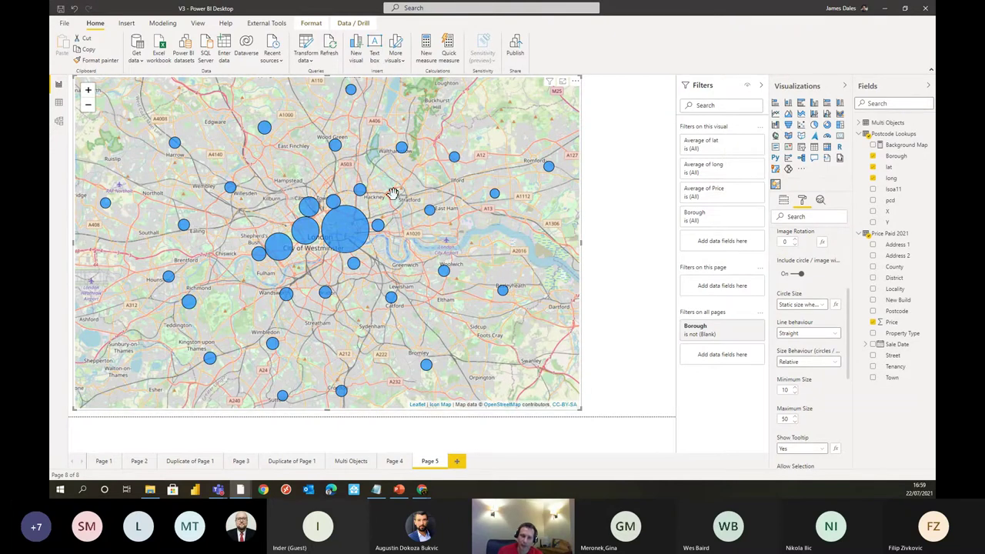
Step: Examine the City of London circle at closer zoom levels to compare its size against the streets around it
drag(392, 193, 567, 166)
scroll(343, 220, up, 4)
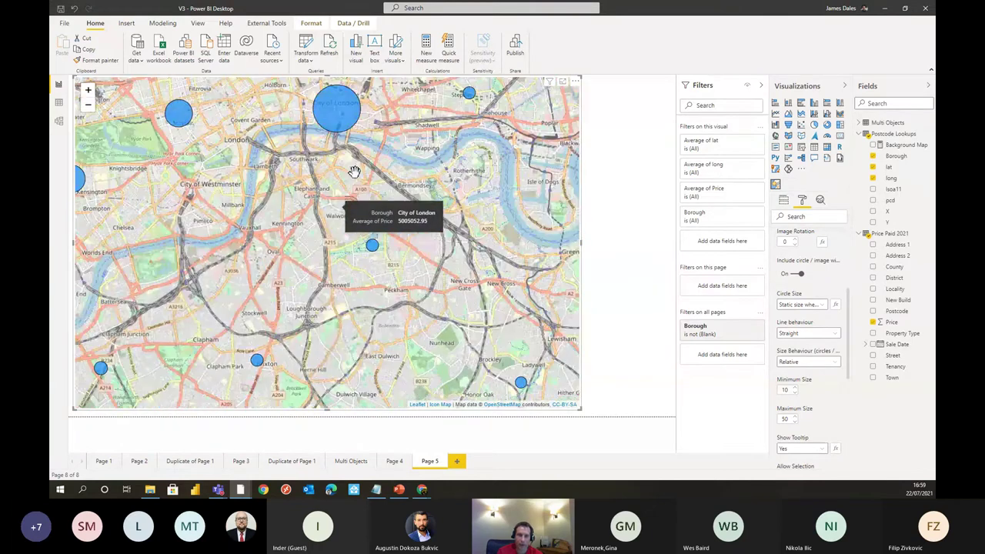
scroll(328, 212, up, 1)
scroll(239, 245, up, 1)
scroll(239, 254, up, 1)
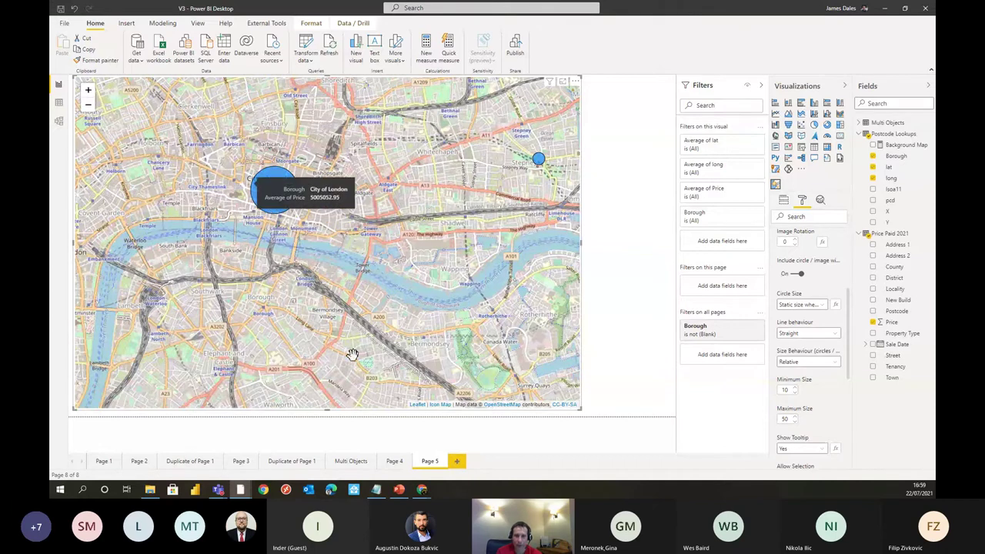
drag(352, 352, 411, 271)
scroll(414, 272, up, 1)
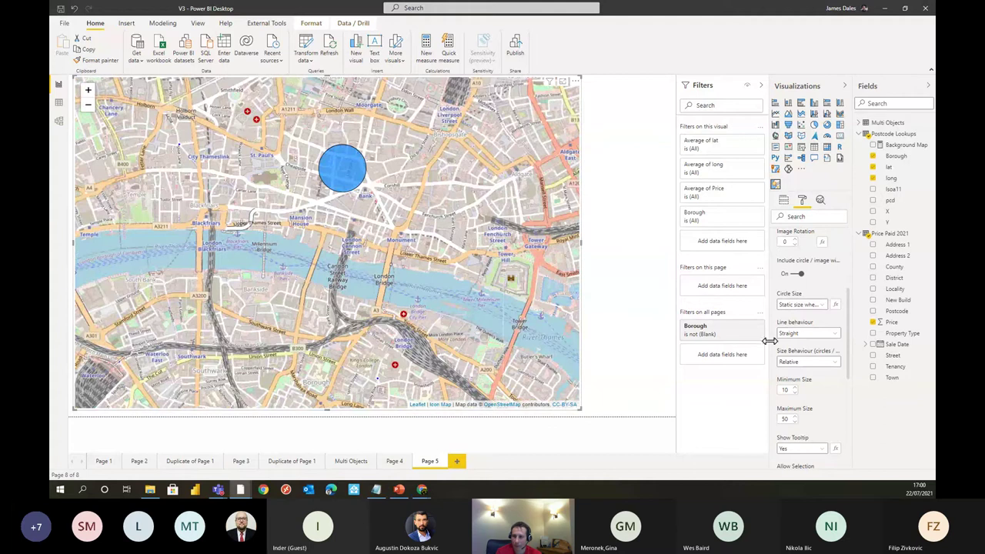
Step: Review the Circle Size options, compare the borough circles at wider zoom levels, and keep Static size when zoomed
click(812, 307)
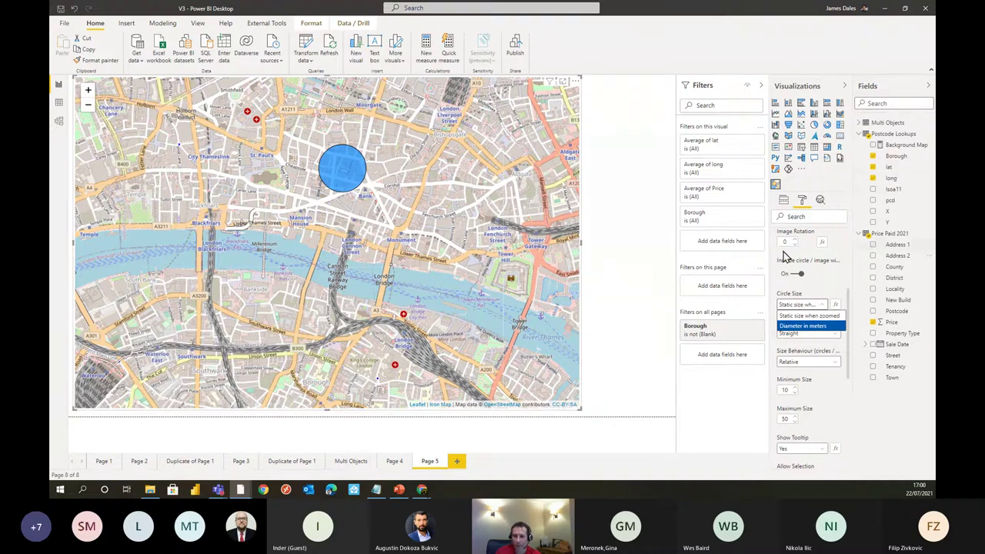
scroll(480, 266, down, 1)
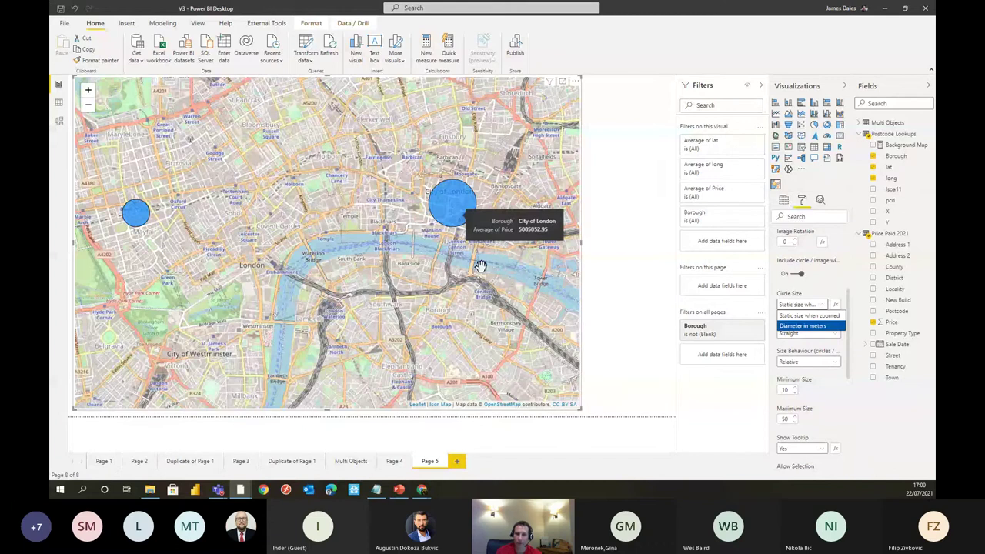
scroll(483, 265, down, 1)
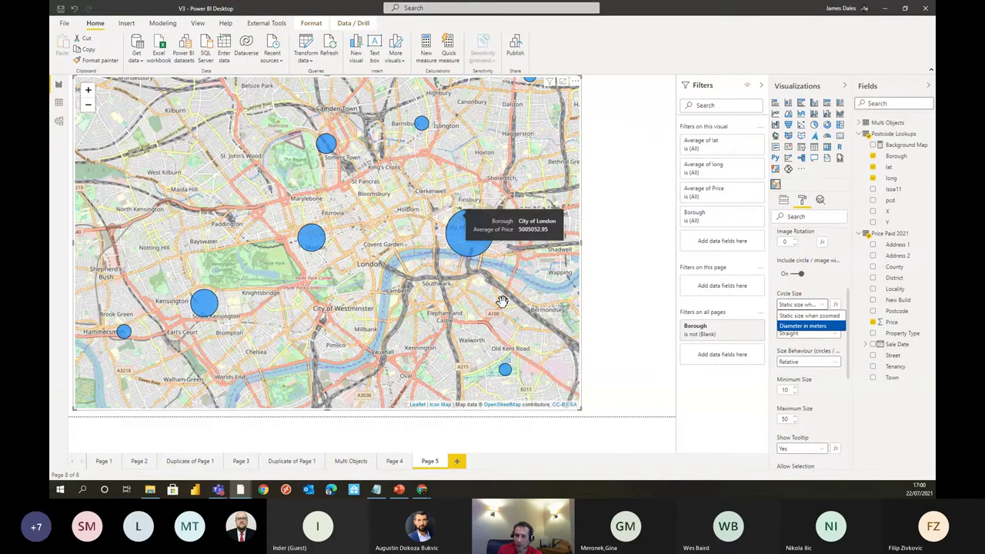
drag(502, 301, 347, 290)
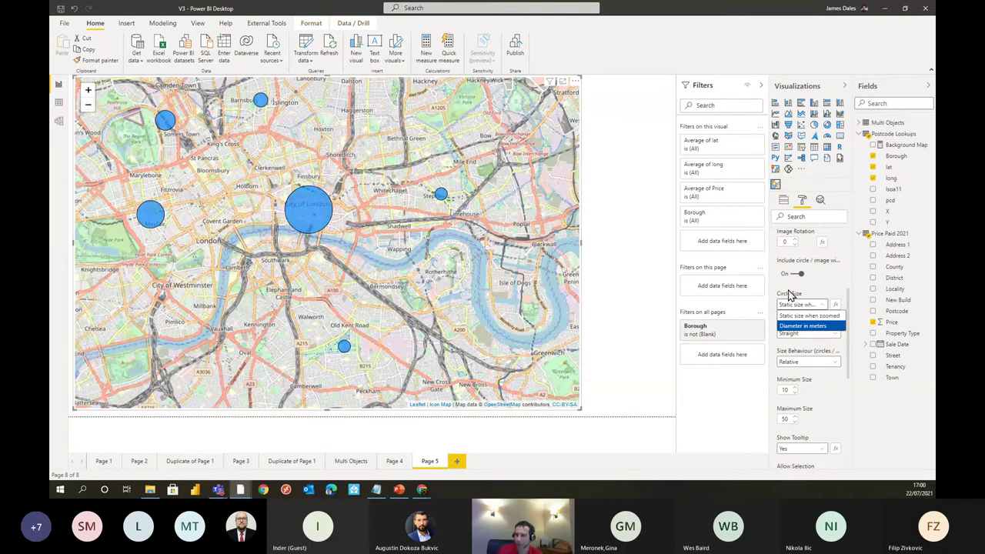
click(824, 315)
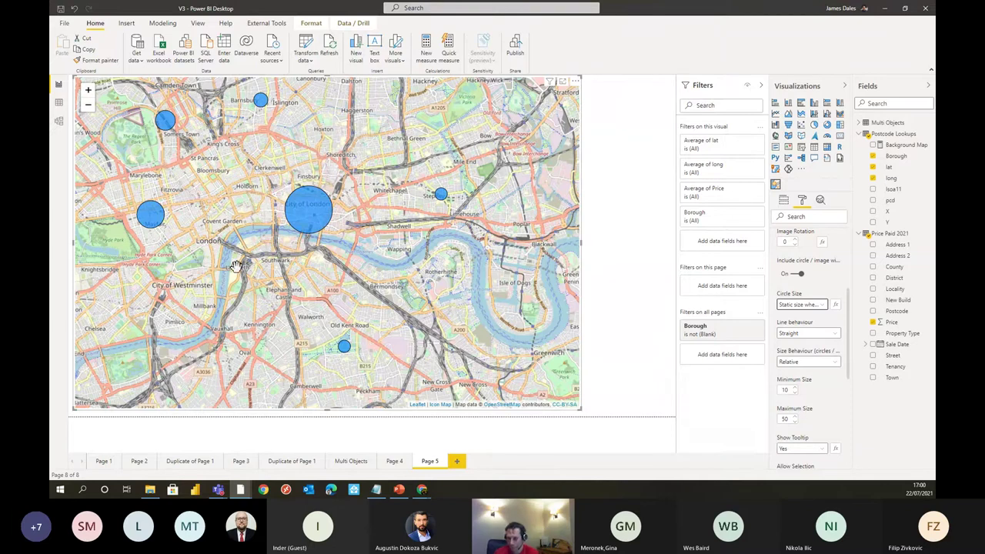
scroll(841, 393, up, 1)
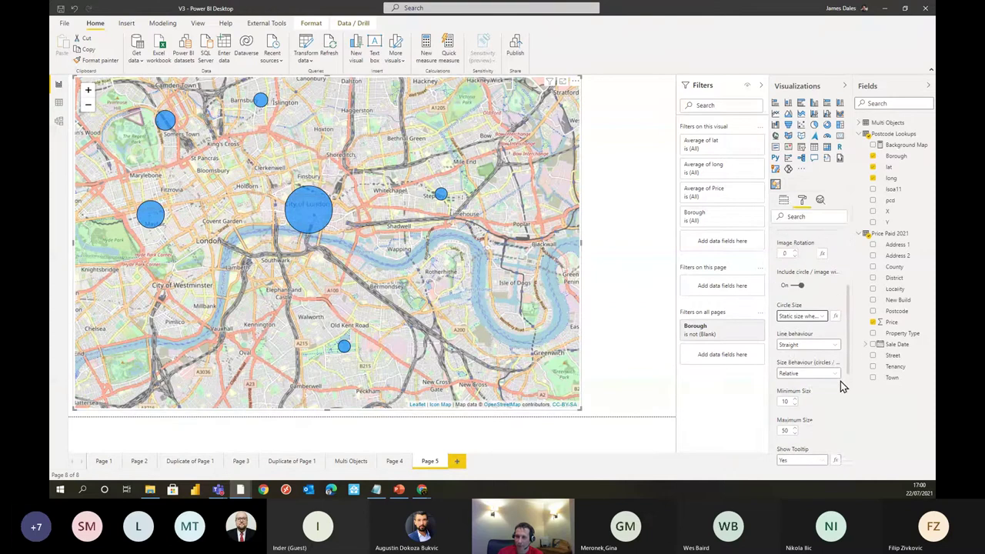
scroll(844, 388, down, 1)
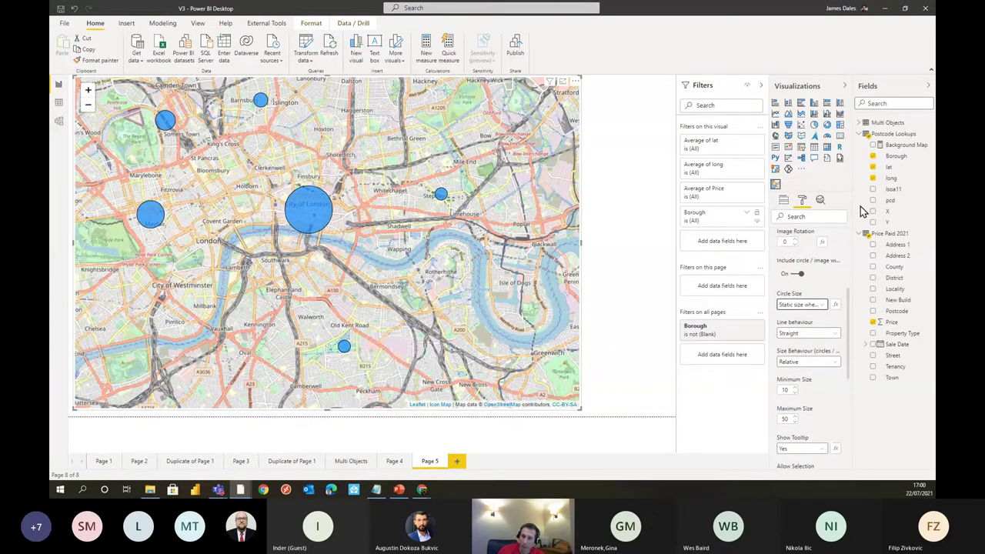
Step: Try a fill colour scale based on Count of Borough for the map's circles and clear it again
scroll(833, 263, up, 5)
click(806, 303)
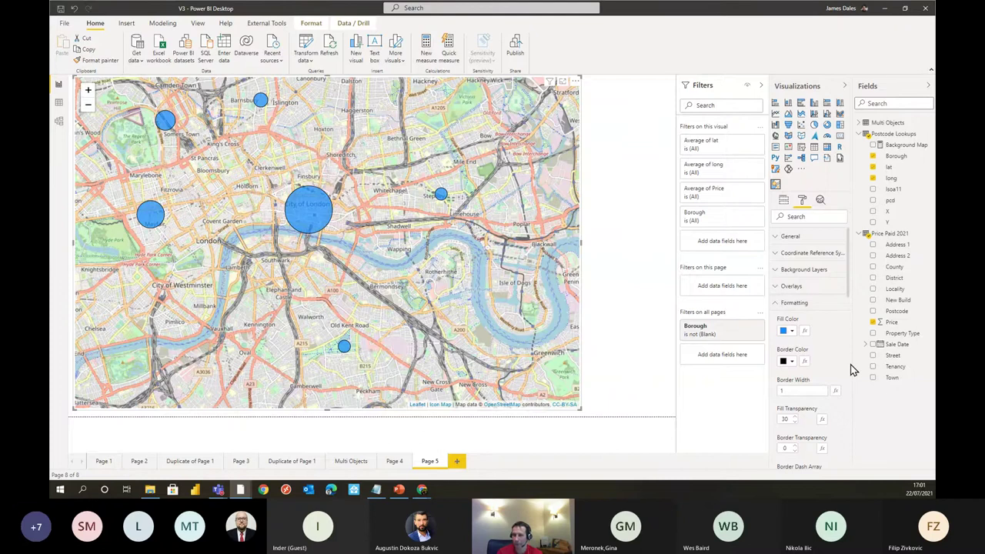
click(804, 331)
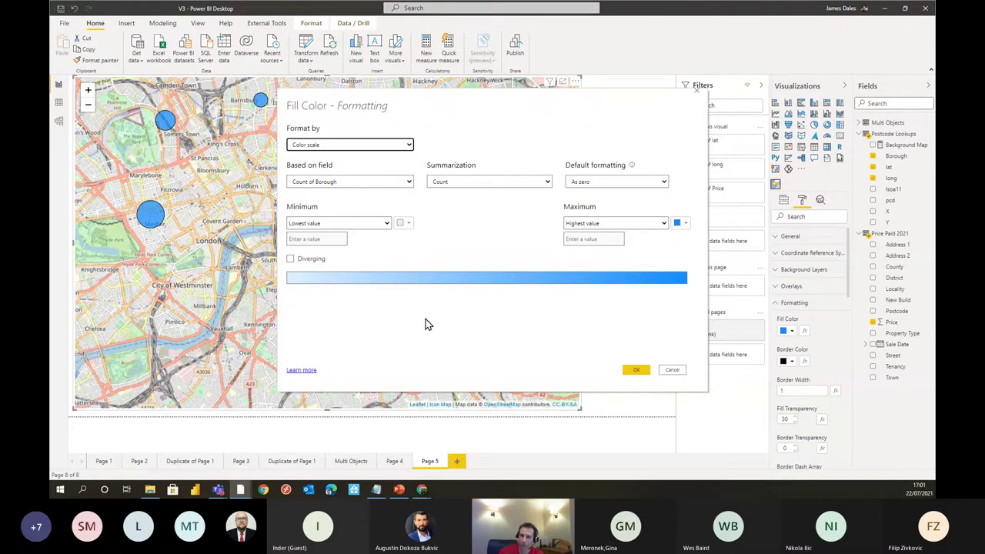
click(468, 108)
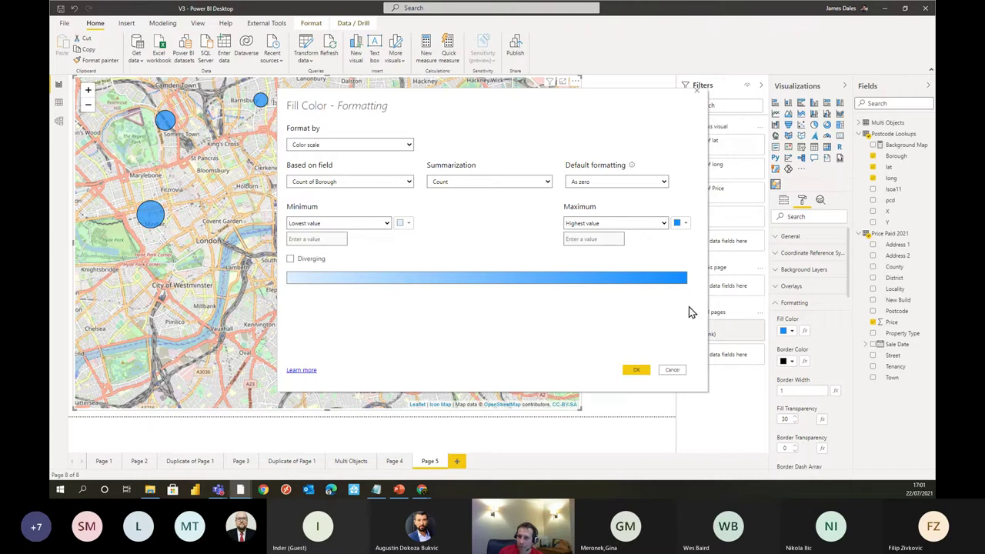
click(374, 144)
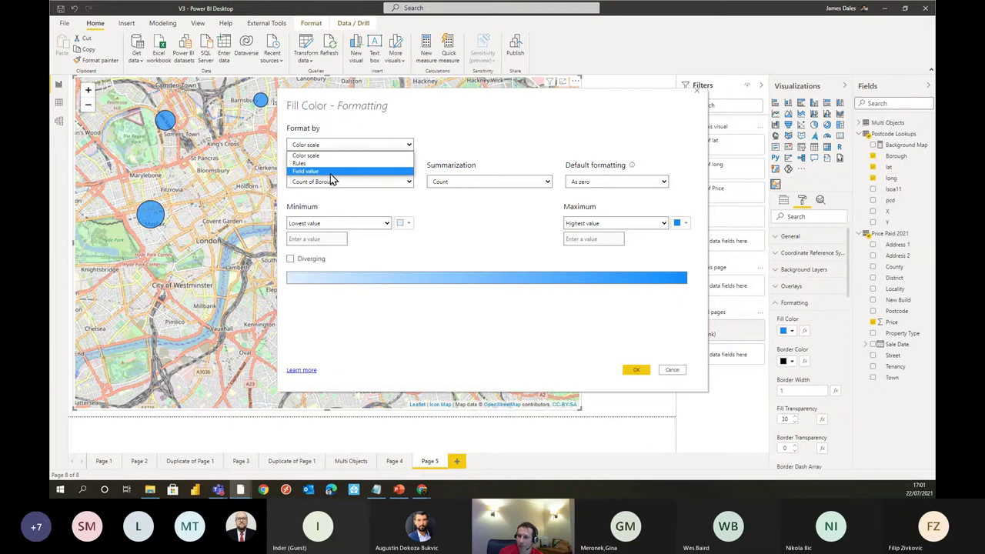
click(392, 130)
click(637, 372)
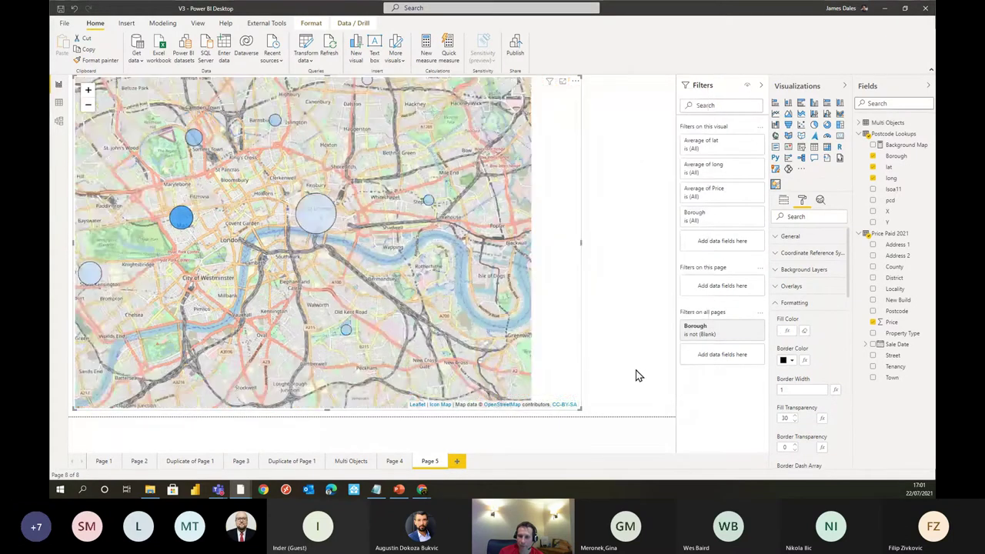
click(805, 330)
Step: Apply a conditional fill colour scale to the circles, based on the Price field summarised as Average
click(804, 331)
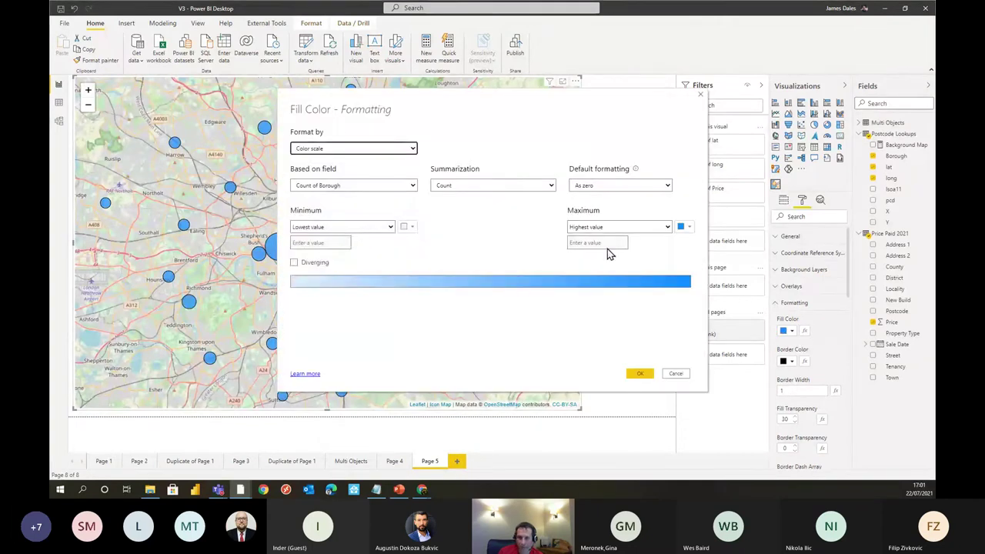
click(392, 188)
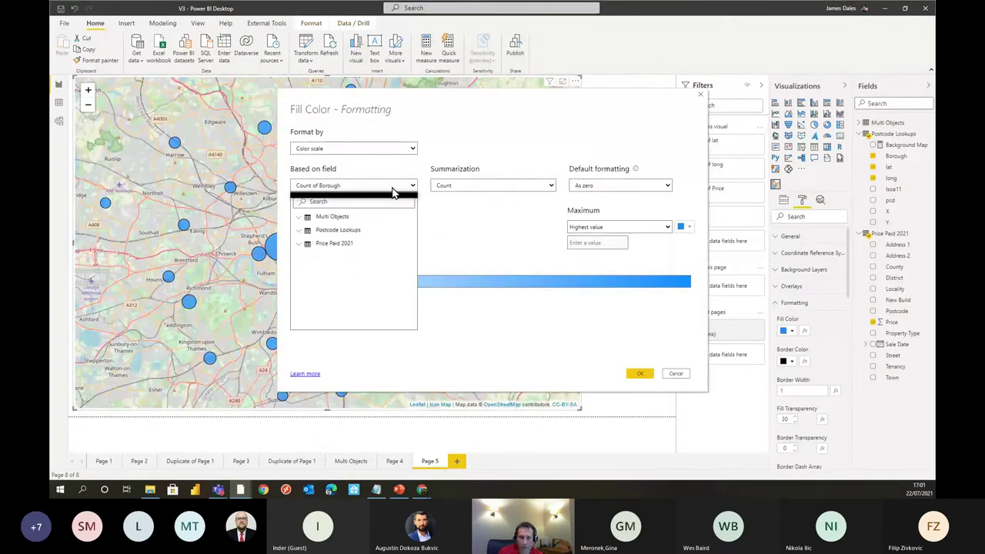
click(301, 243)
scroll(336, 304, down, 3)
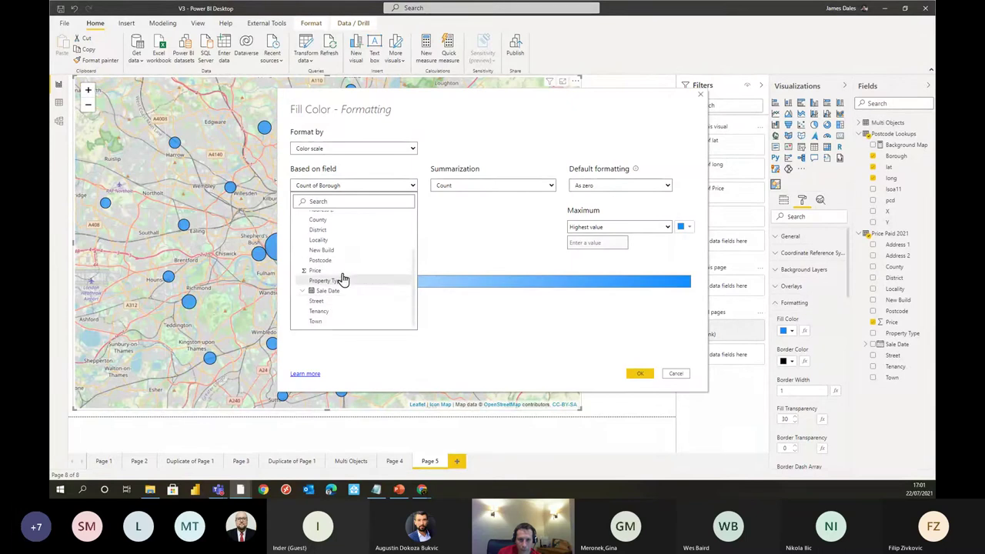
click(334, 308)
click(337, 187)
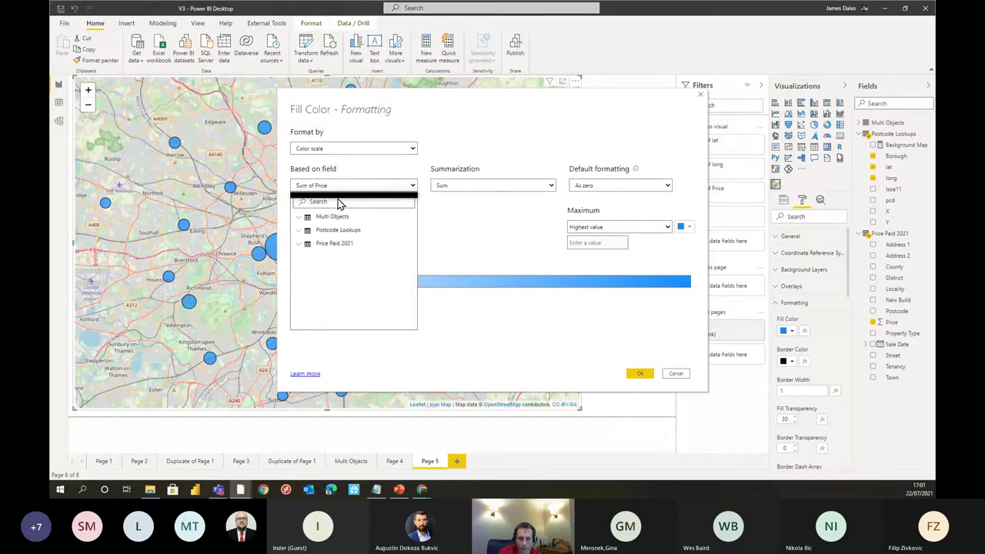
click(475, 187)
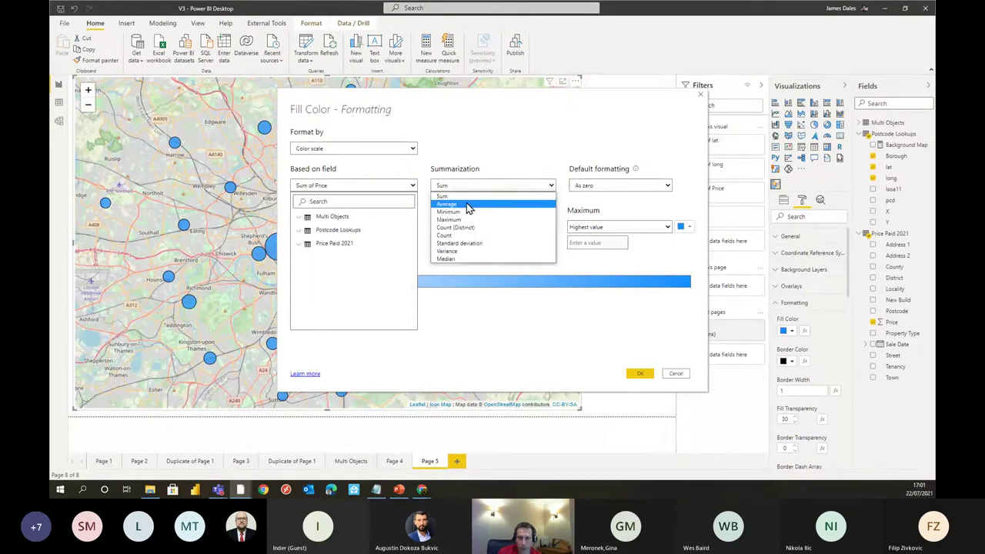
click(472, 204)
click(639, 374)
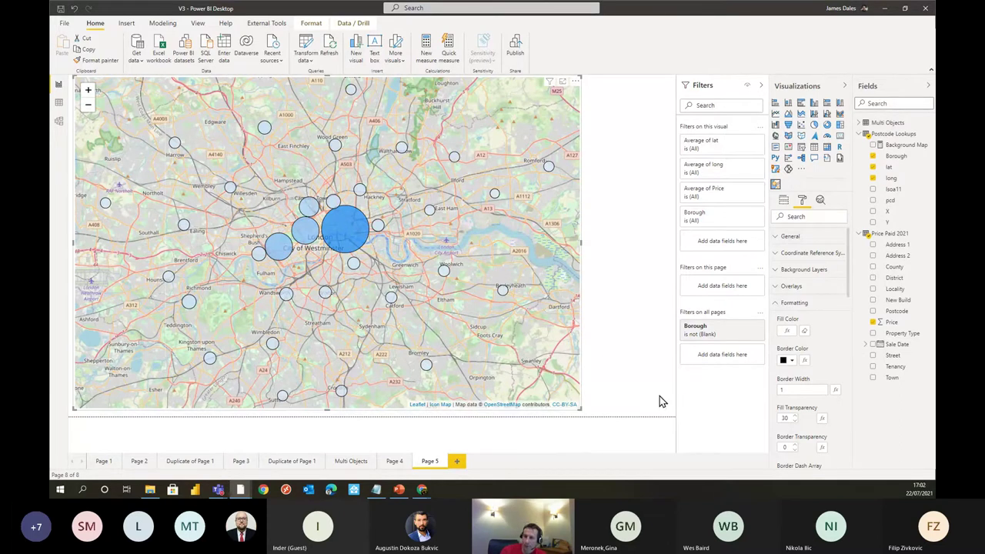
Step: Enable GeoJSON for the map and paste the lad.json file URL as the source of its boundary shapes
click(796, 307)
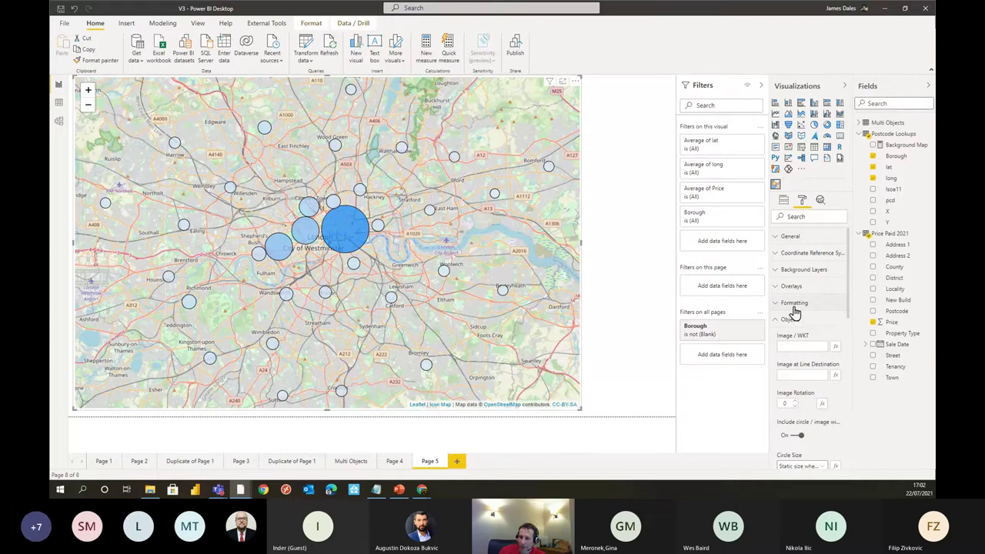
click(793, 322)
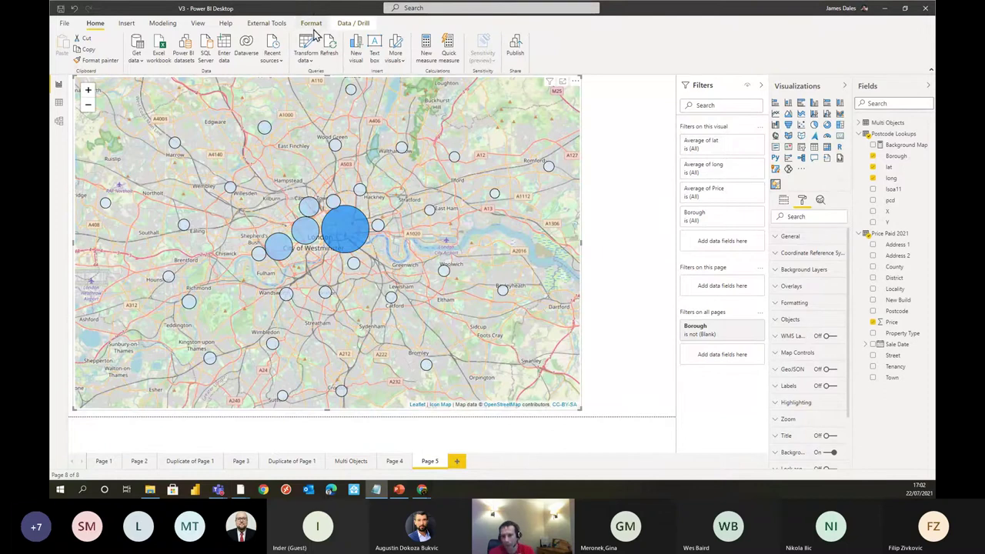
click(828, 371)
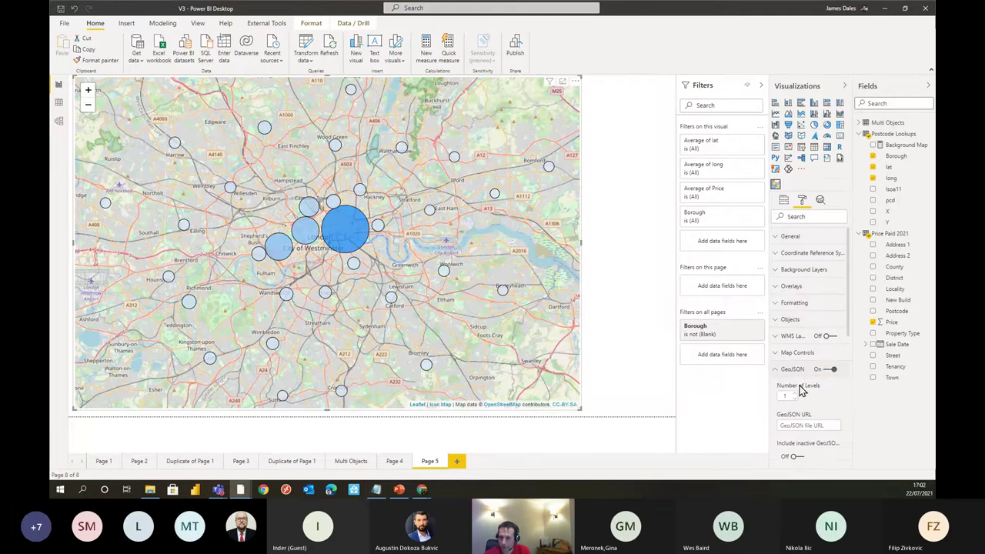
scroll(801, 390, down, 1)
click(812, 344)
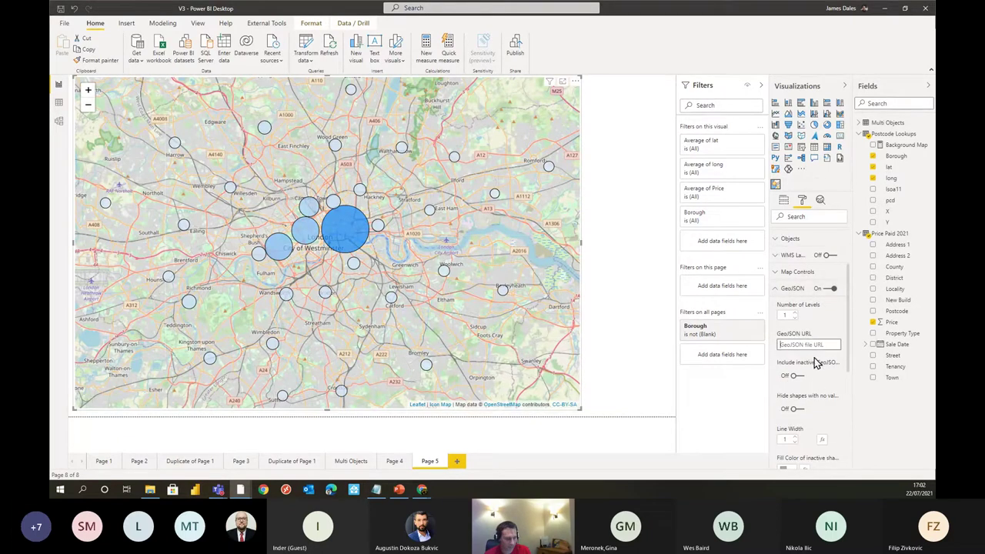
key(ctrl+v)
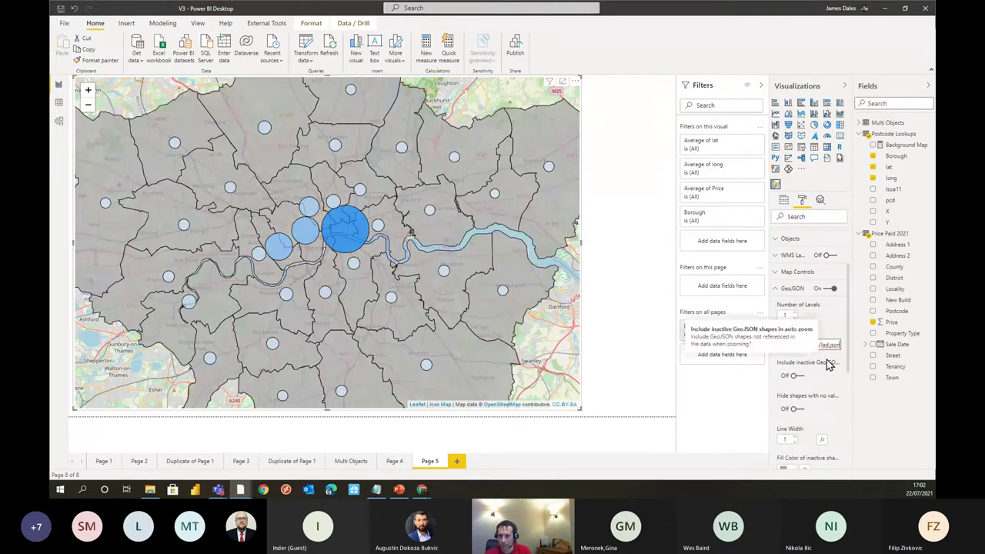
Step: Examine the borough boundaries beneath the circles at different zoom levels and check the circles' price tooltips
scroll(454, 298, down, 1)
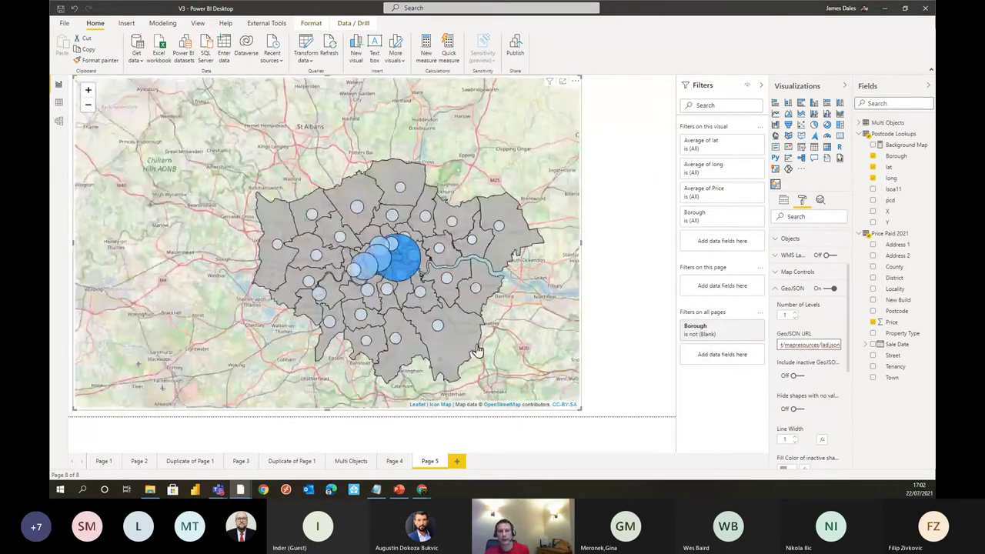
scroll(462, 300, up, 2)
scroll(532, 311, up, 2)
scroll(533, 300, down, 3)
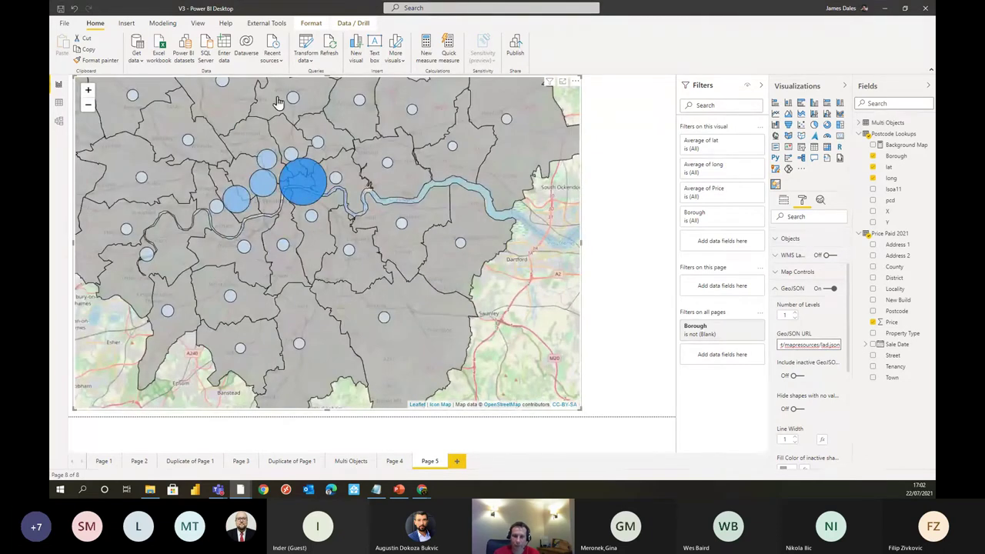
scroll(526, 305, down, 1)
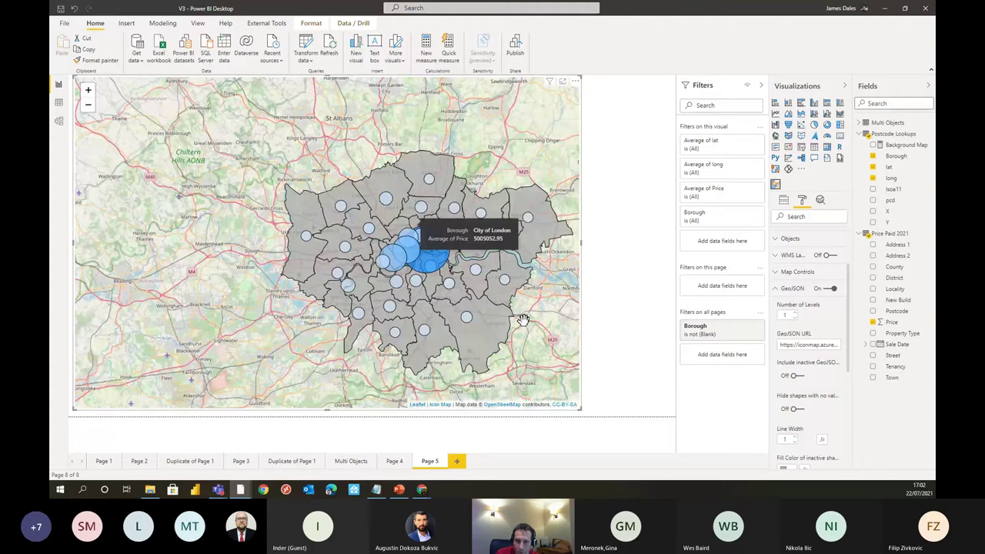
scroll(522, 320, up, 1)
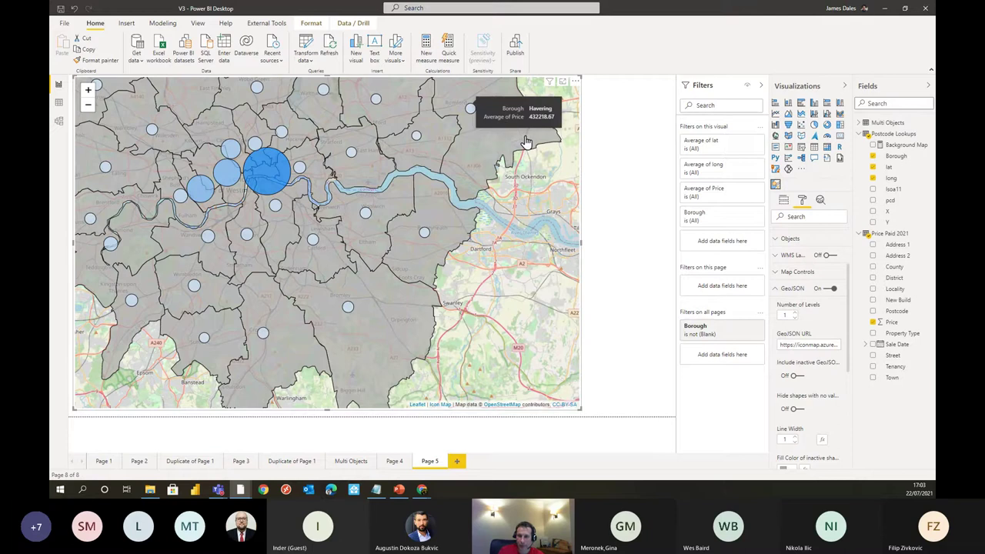
Step: Remove Average of long and Average of lat from the map's coordinates and reopen Page 5 to redraw the map
click(784, 200)
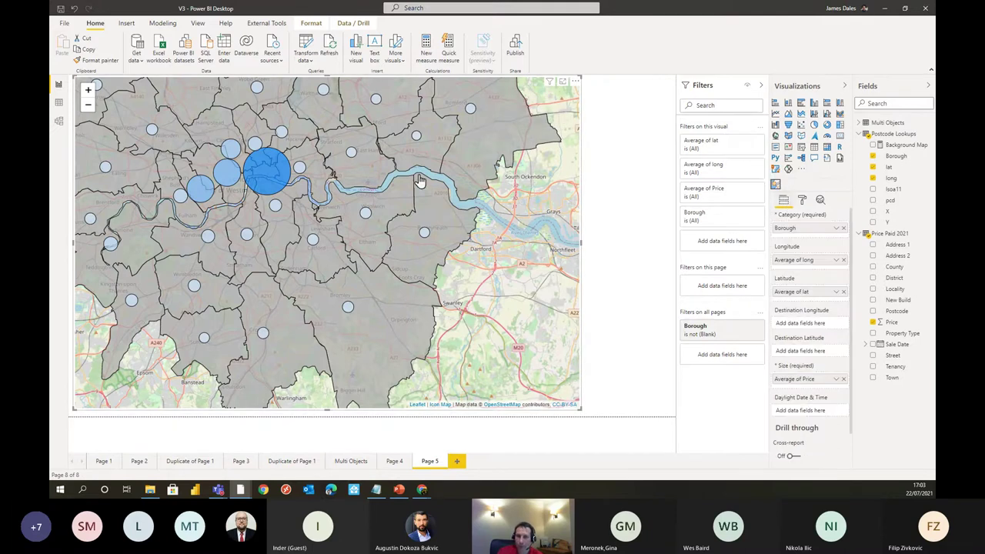
click(843, 260)
click(844, 289)
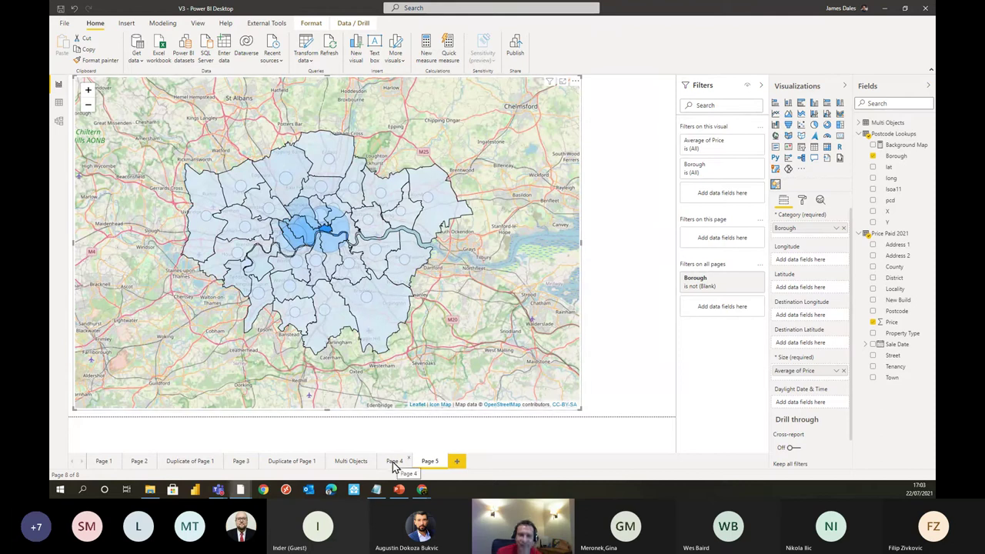
click(430, 462)
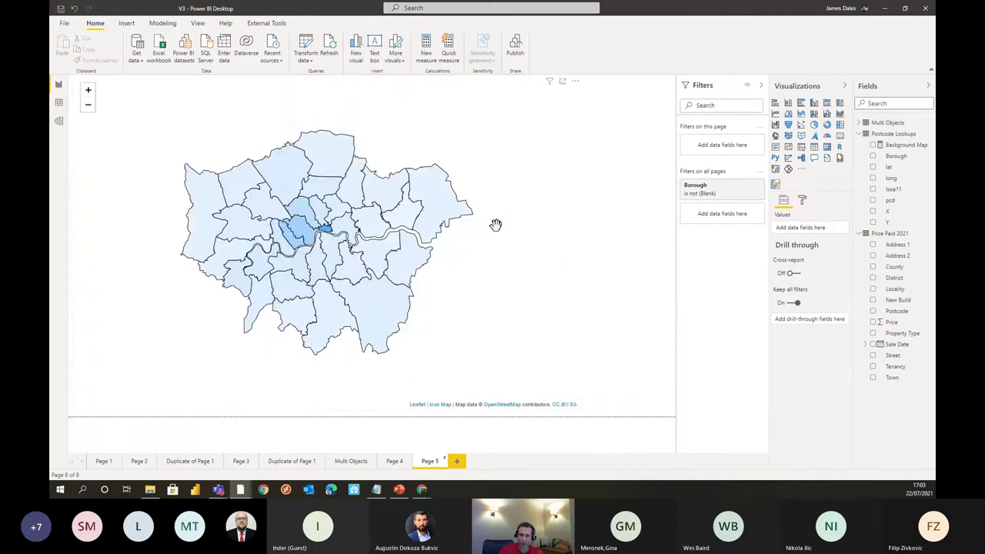
Step: Examine the borough shapes shaded by average price and their tooltips across different areas and zoom levels of the map
scroll(371, 247, up, 2)
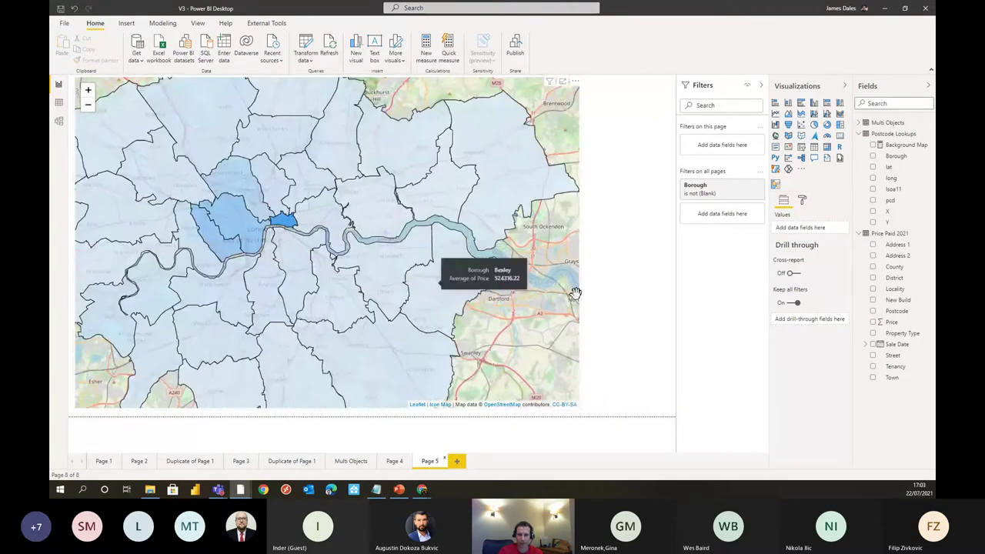
scroll(358, 285, down, 3)
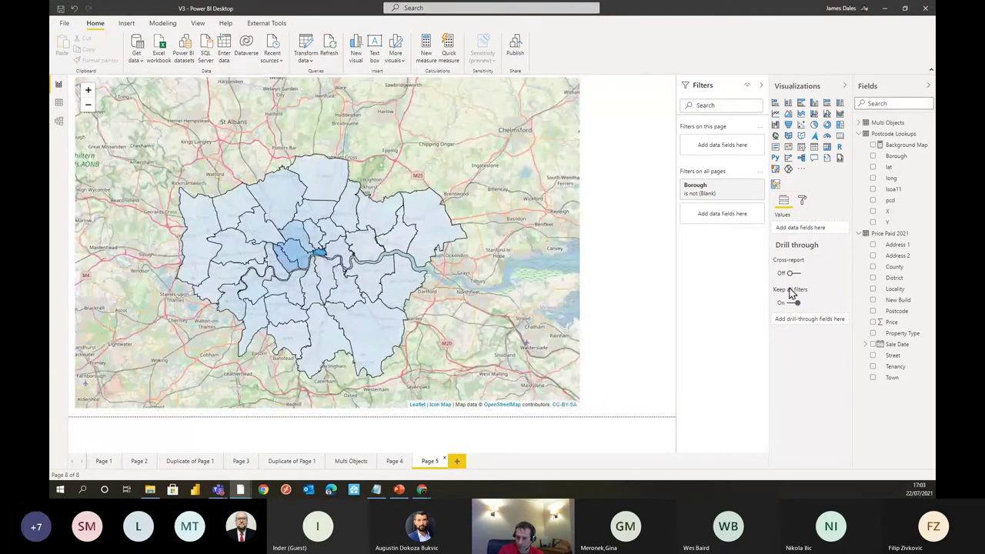
click(801, 203)
scroll(356, 273, up, 2)
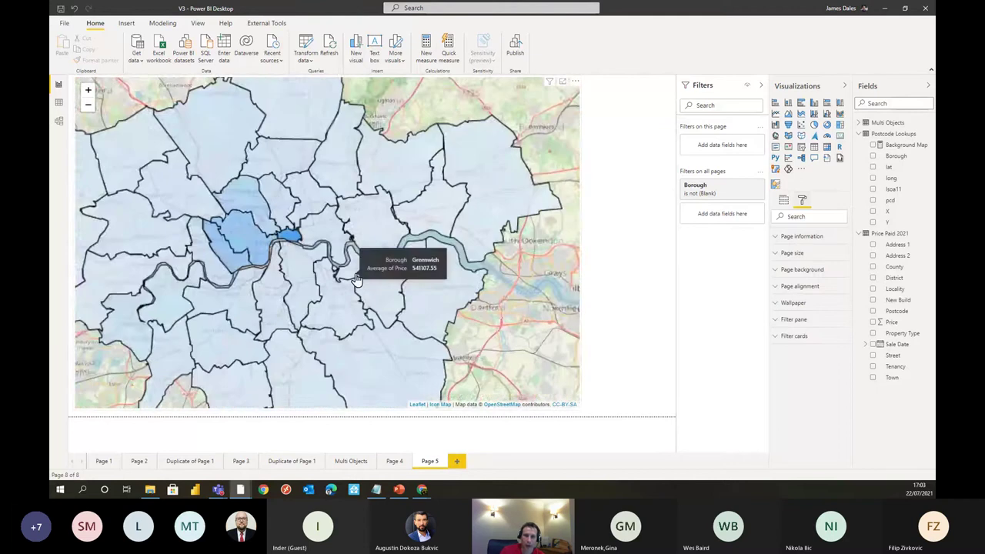
drag(184, 209, 207, 188)
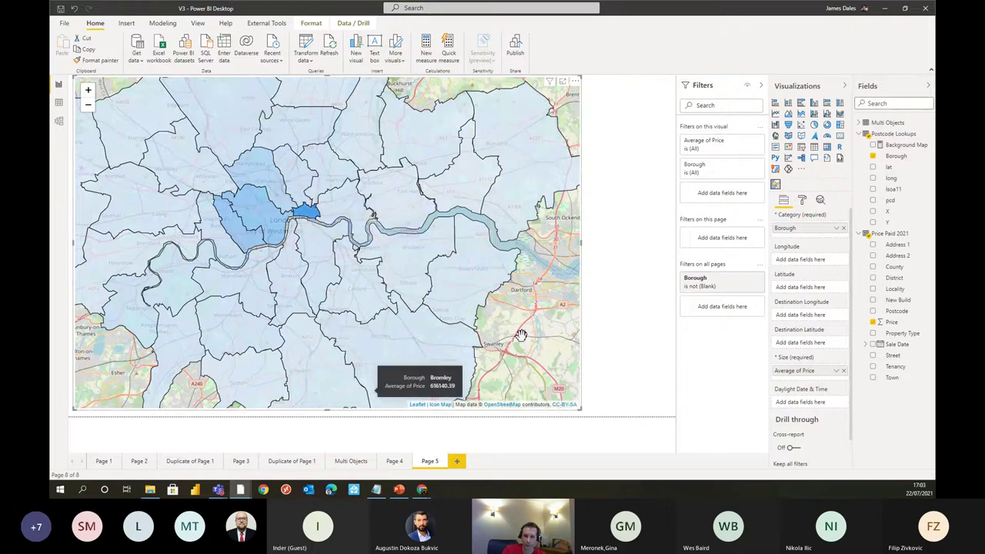
drag(525, 333, 545, 325)
scroll(377, 173, down, 2)
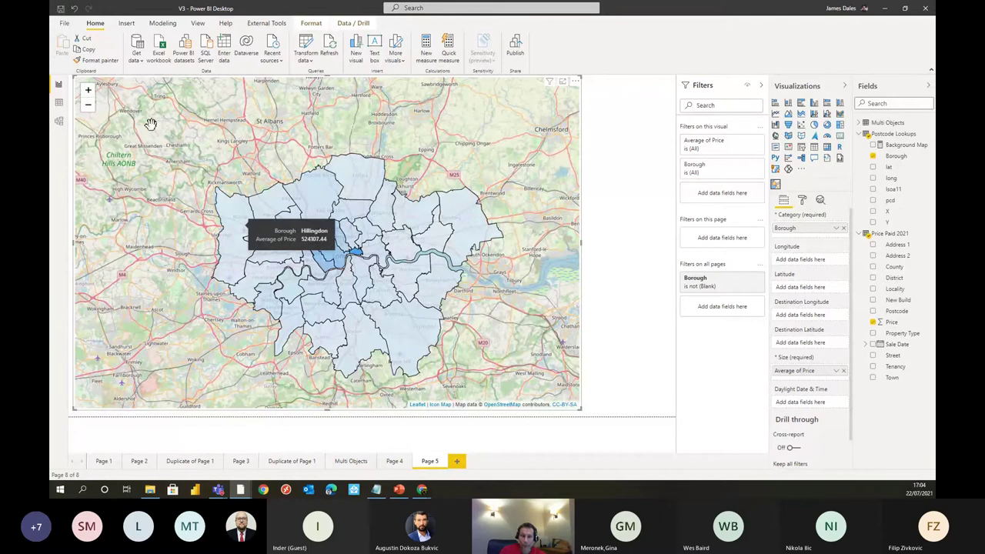
Step: Set the map's background layer to No Background
click(803, 201)
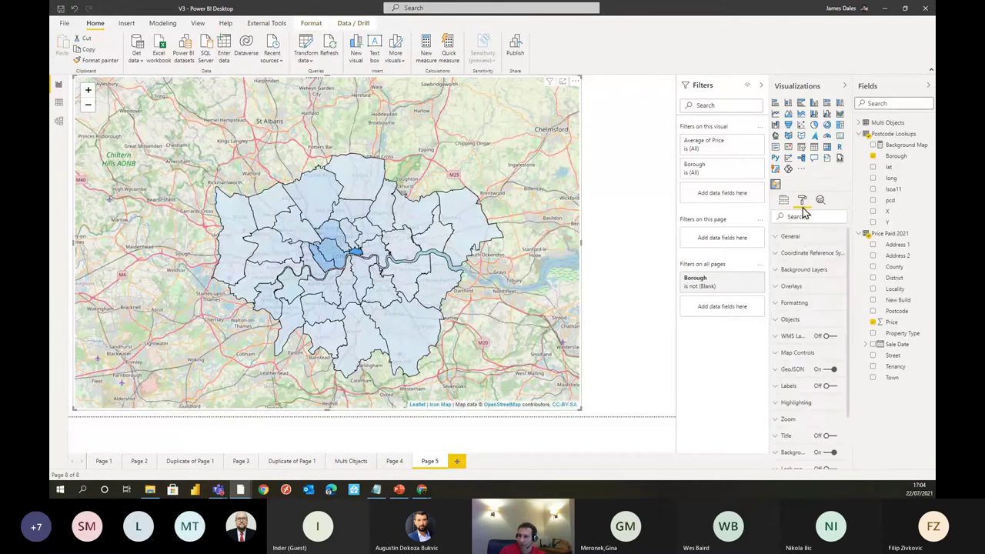
click(800, 271)
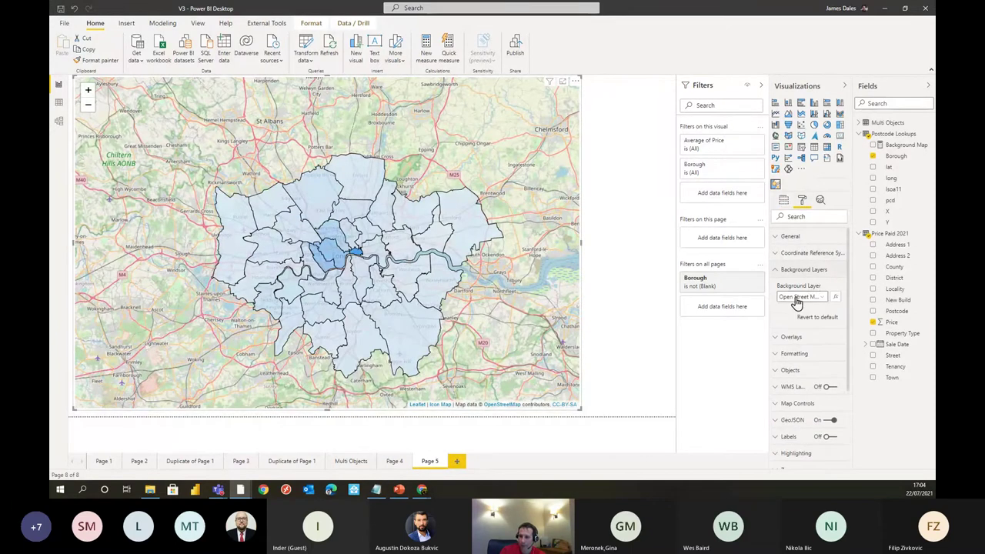
click(799, 297)
click(826, 432)
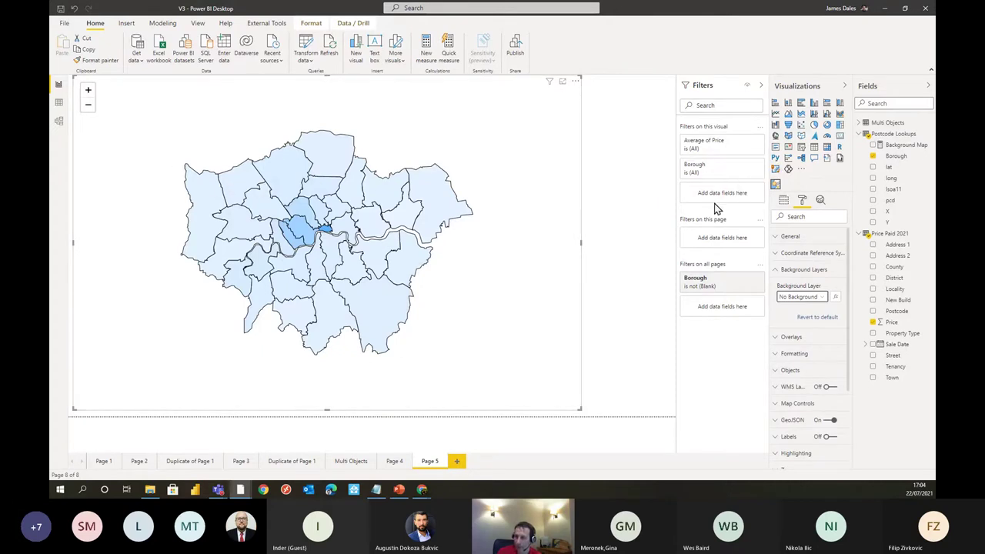
Step: Set the number of GeoJSON levels to 2 and paste the boundary file URL for level 2
click(789, 270)
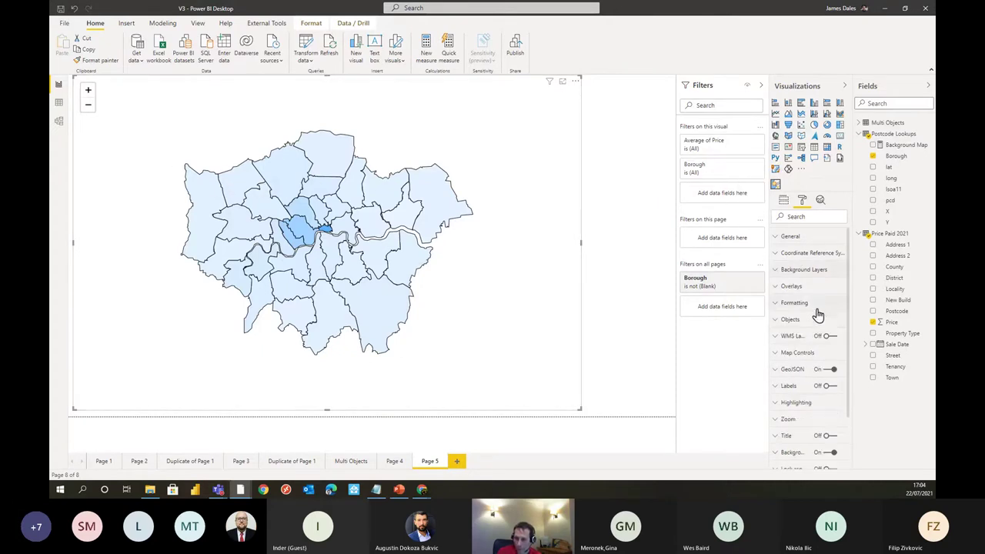
click(792, 369)
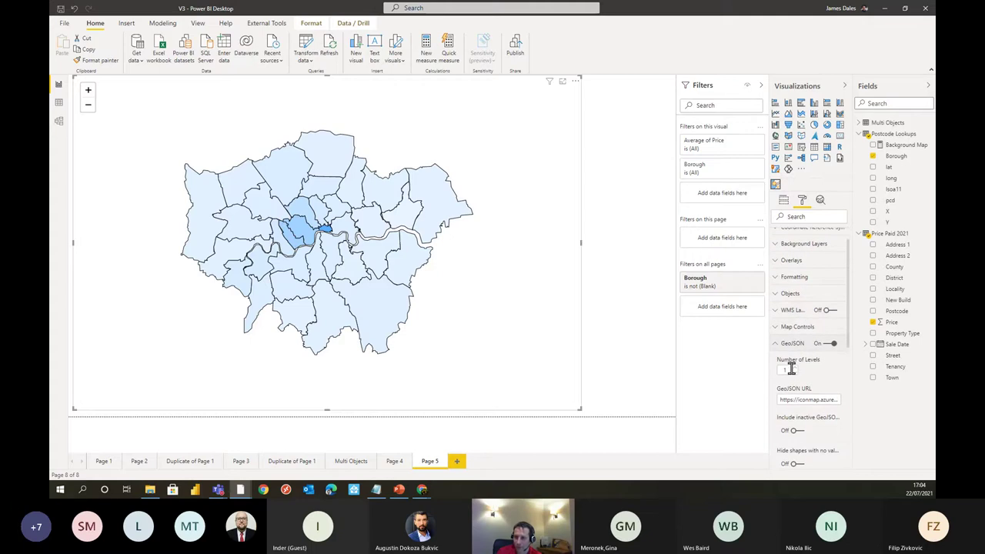
click(795, 367)
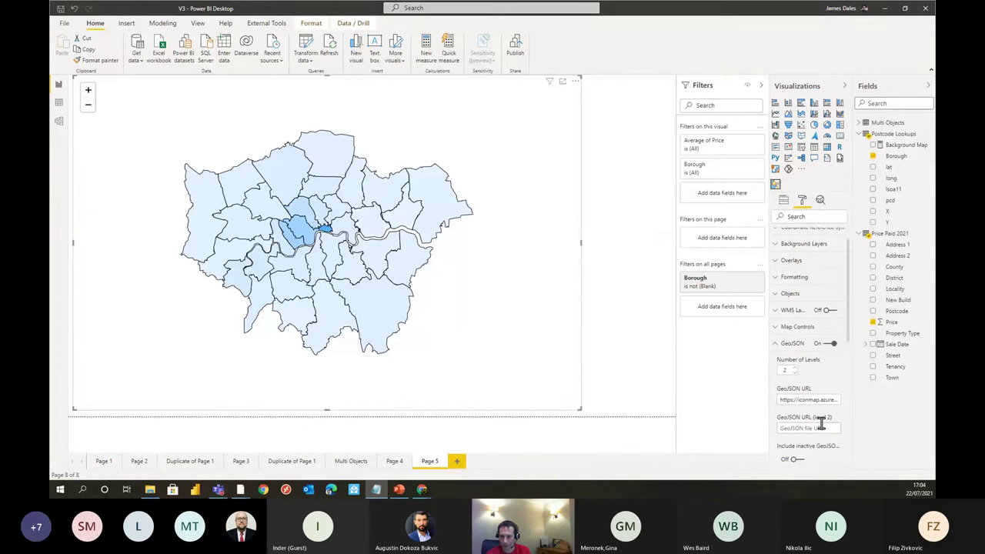
Step: Add lsoa11 below Borough in the map's category and reopen Page 5 to redraw the visual
click(784, 200)
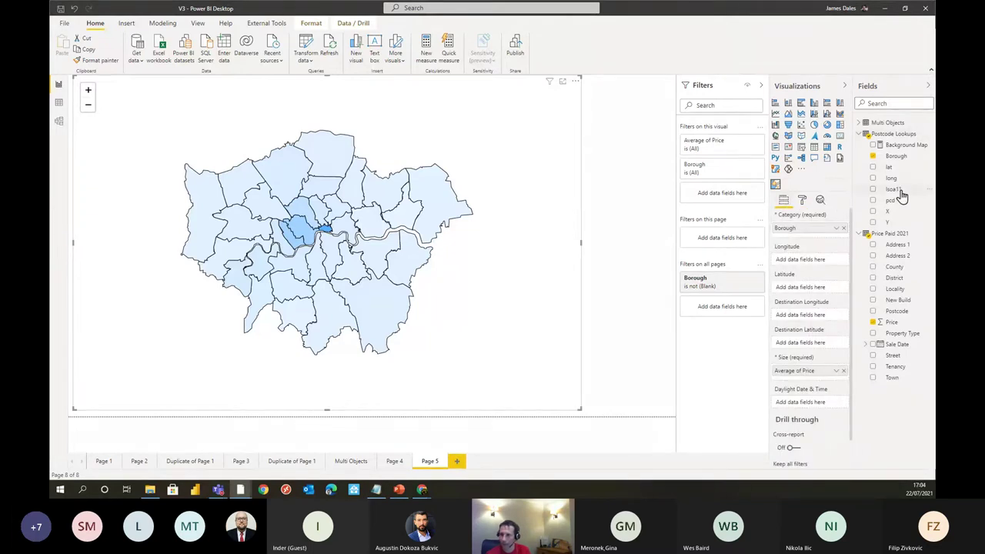
drag(897, 191, 817, 235)
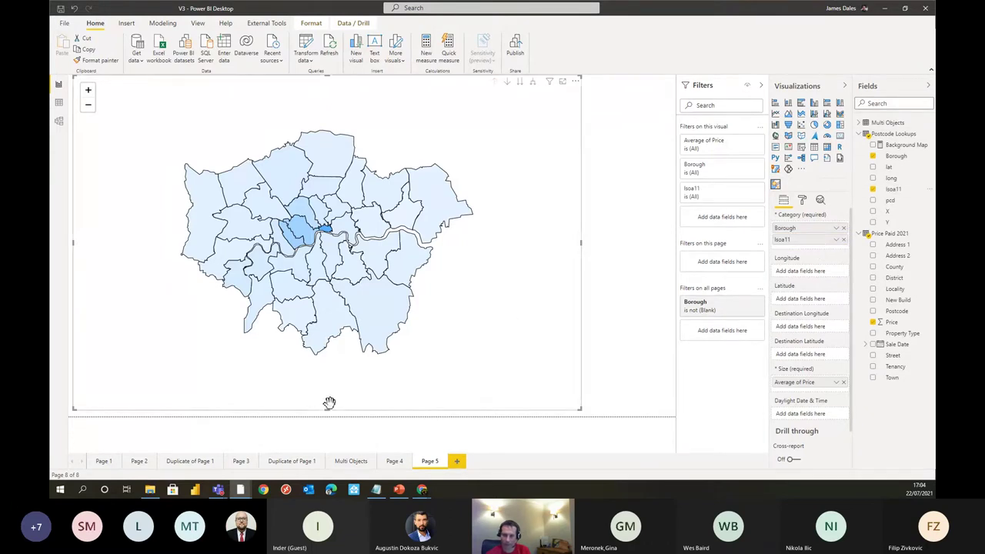
click(392, 461)
click(429, 461)
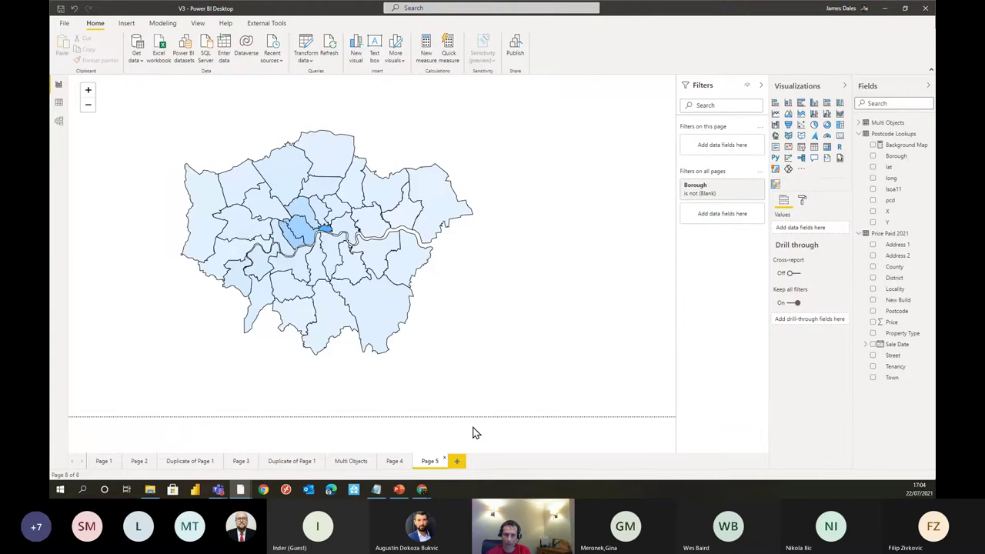
Step: Turn on drill-down for the map, drill into Westminster and examine its lsoa11 areas and price tooltips
drag(486, 306, 536, 316)
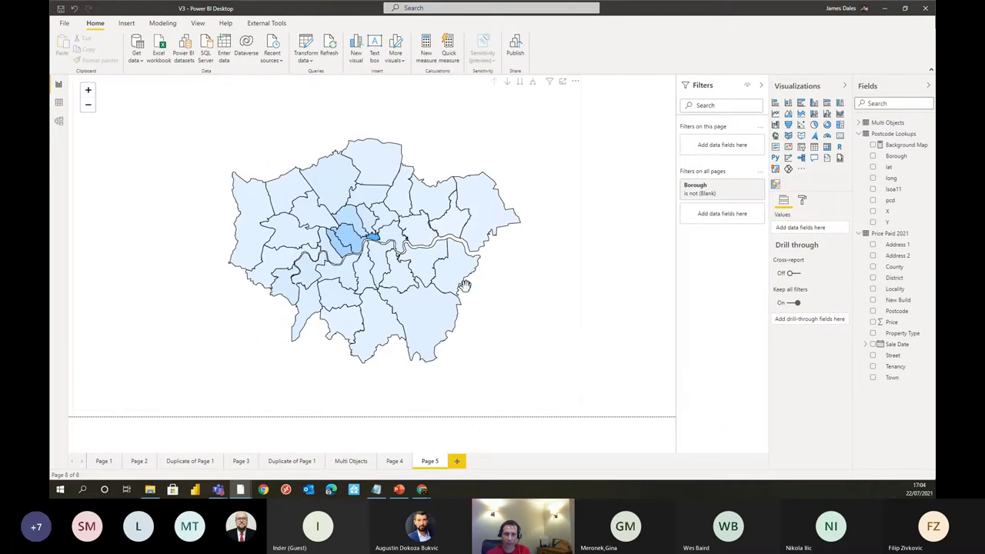
click(507, 82)
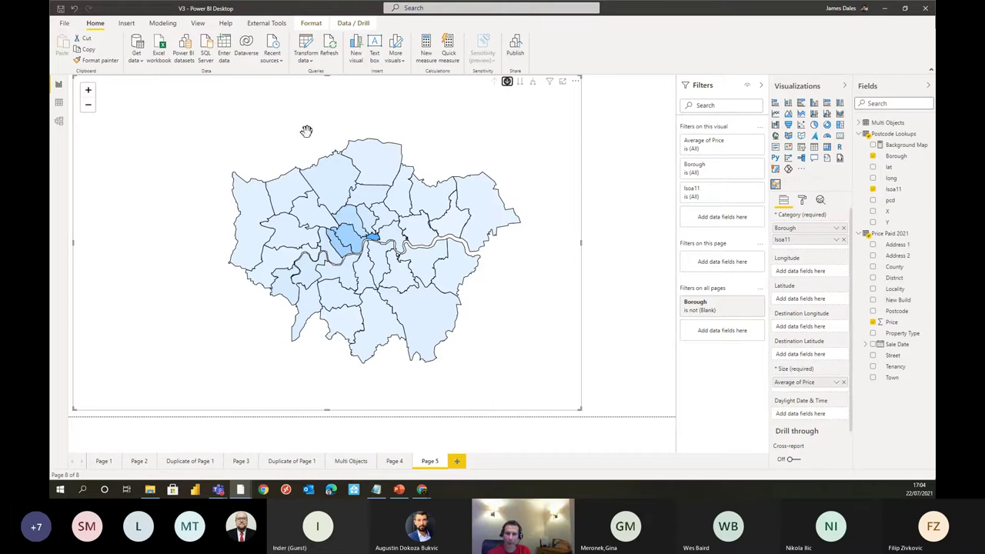
mouse_move(350, 244)
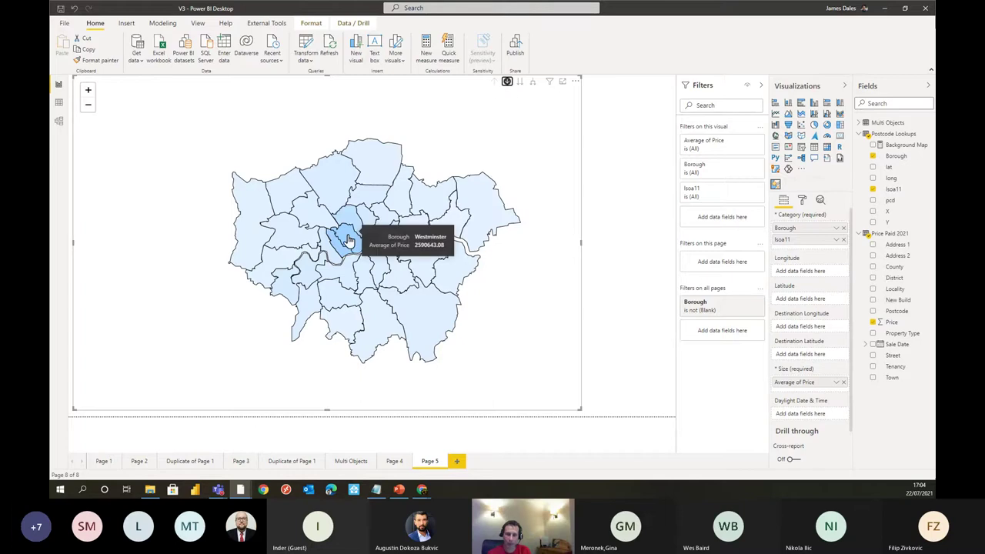
click(349, 241)
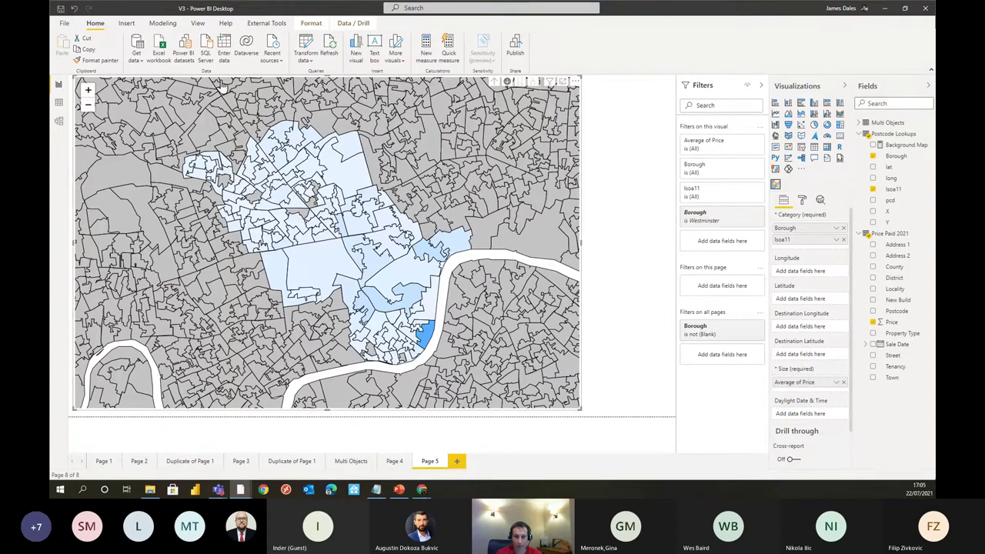
scroll(523, 215, down, 2)
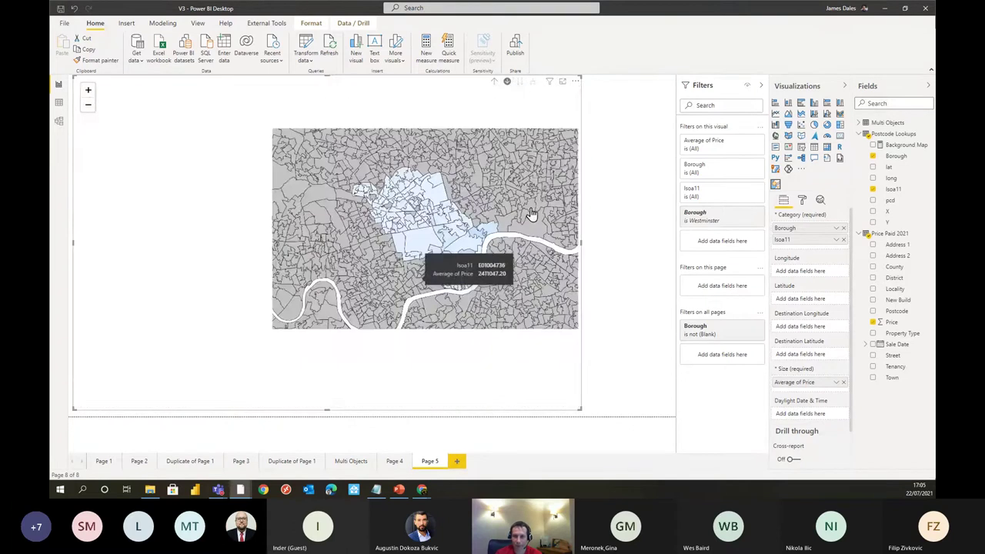
scroll(531, 214, down, 2)
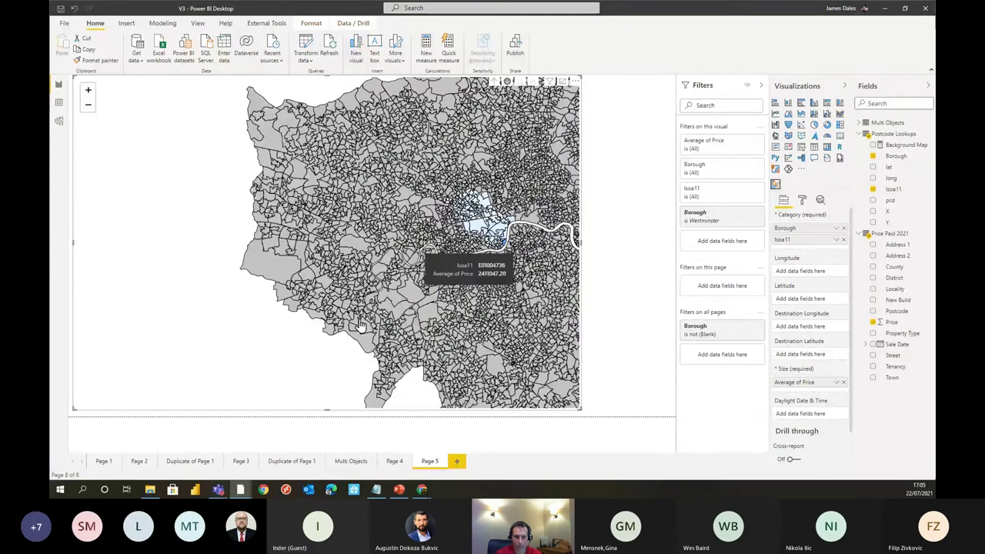
scroll(331, 219, up, 3)
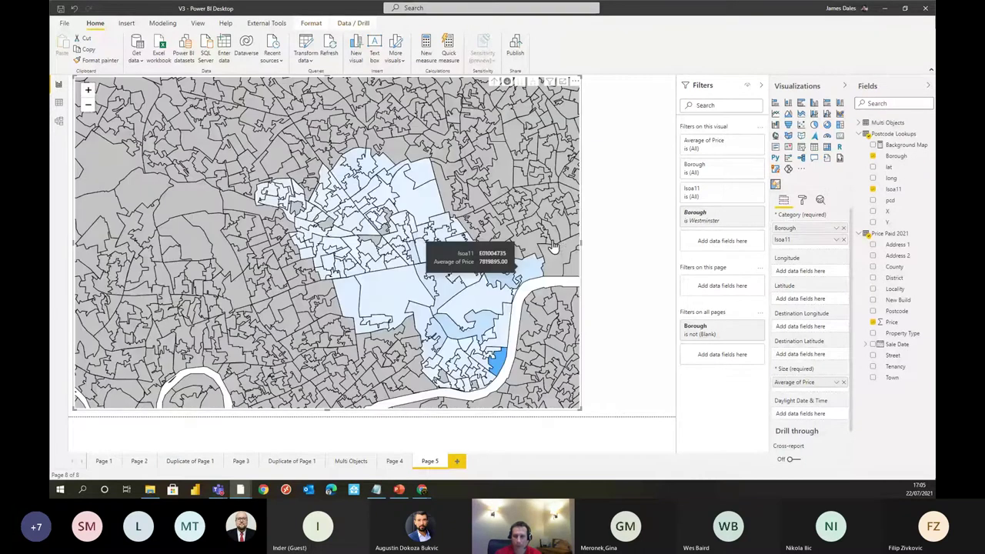
Step: Try hiding the GeoJSON shapes with no values around Westminster and switch the option back off
click(803, 200)
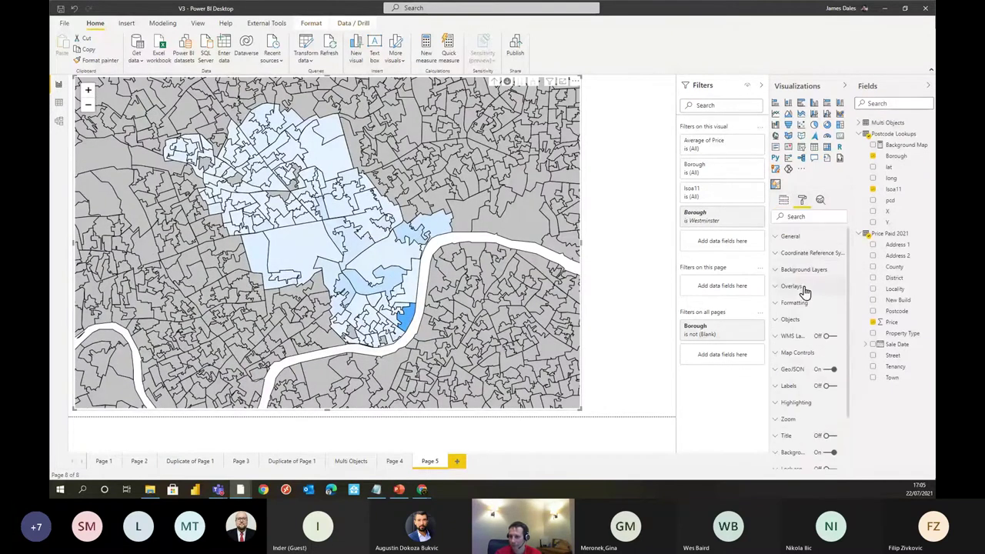
click(793, 370)
scroll(825, 328, down, 3)
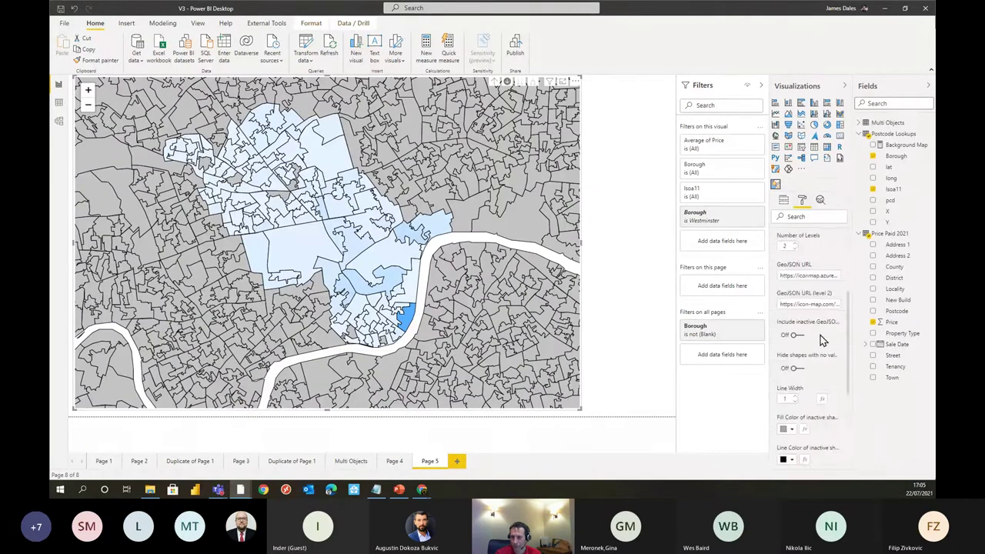
scroll(816, 324, down, 2)
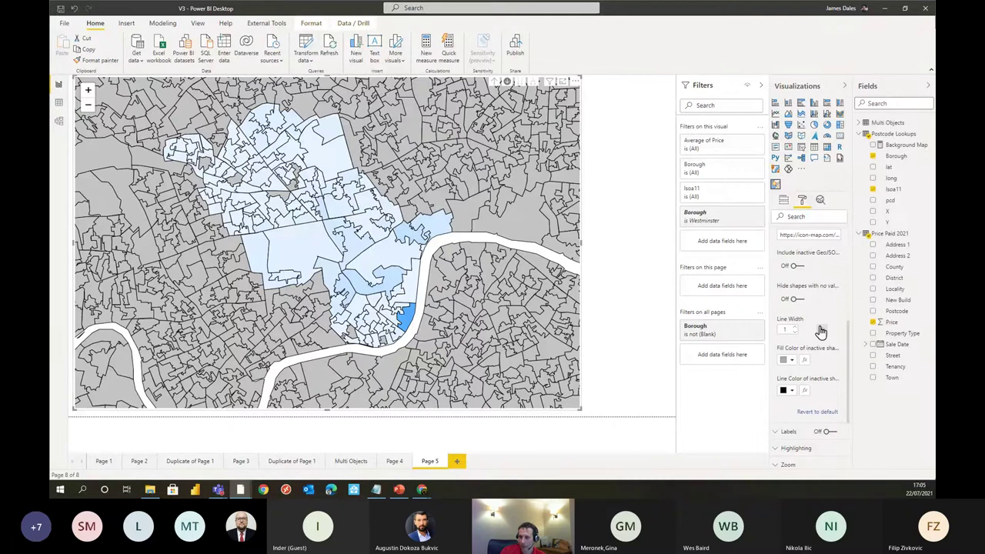
click(796, 300)
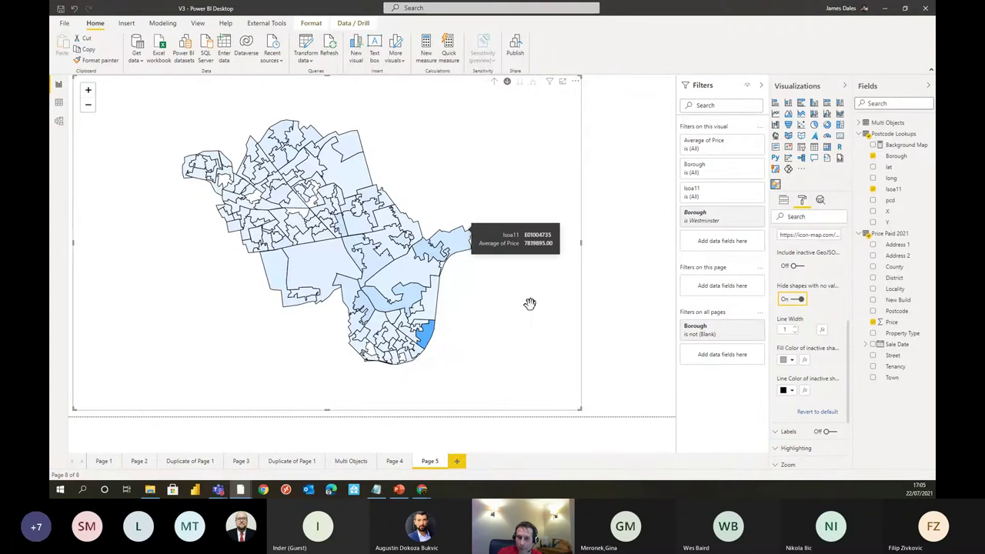
click(796, 300)
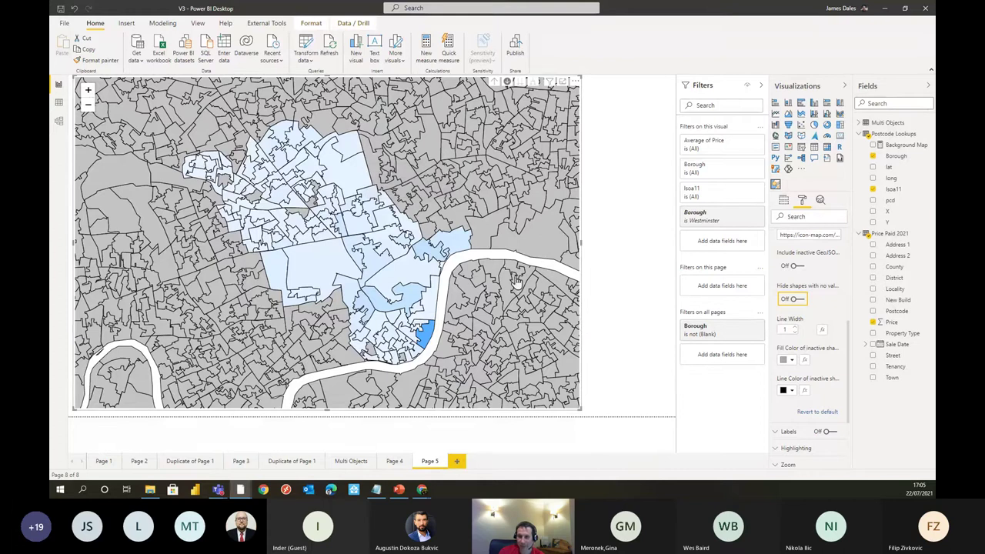
Step: Set the map's background layer to Open Street Map
scroll(816, 379, up, 5)
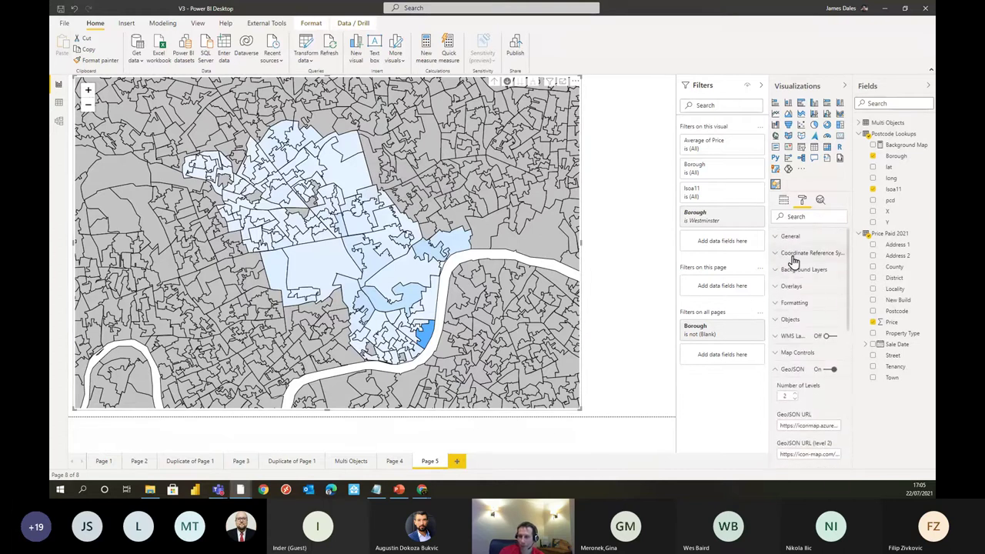
click(801, 302)
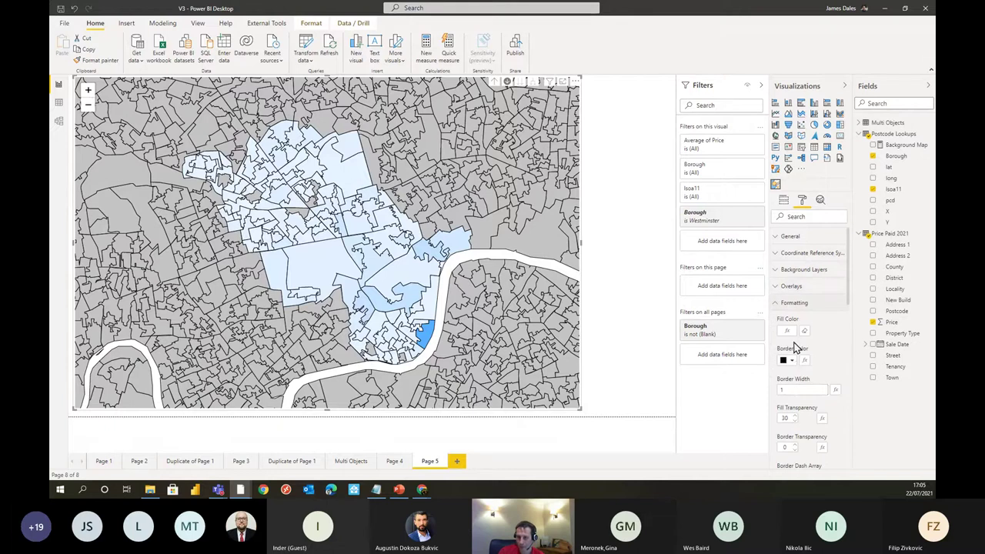
click(793, 303)
scroll(804, 340, down, 1)
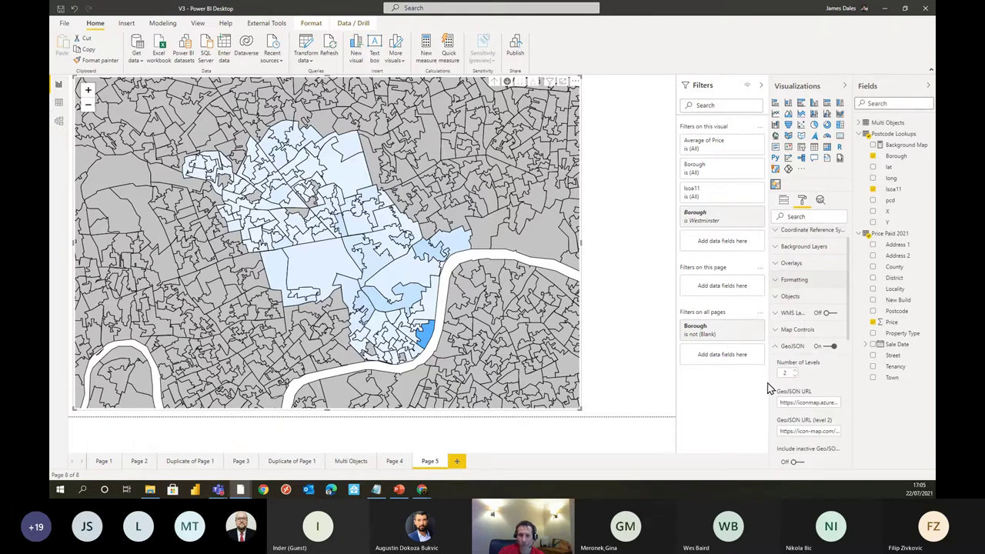
scroll(795, 252, up, 1)
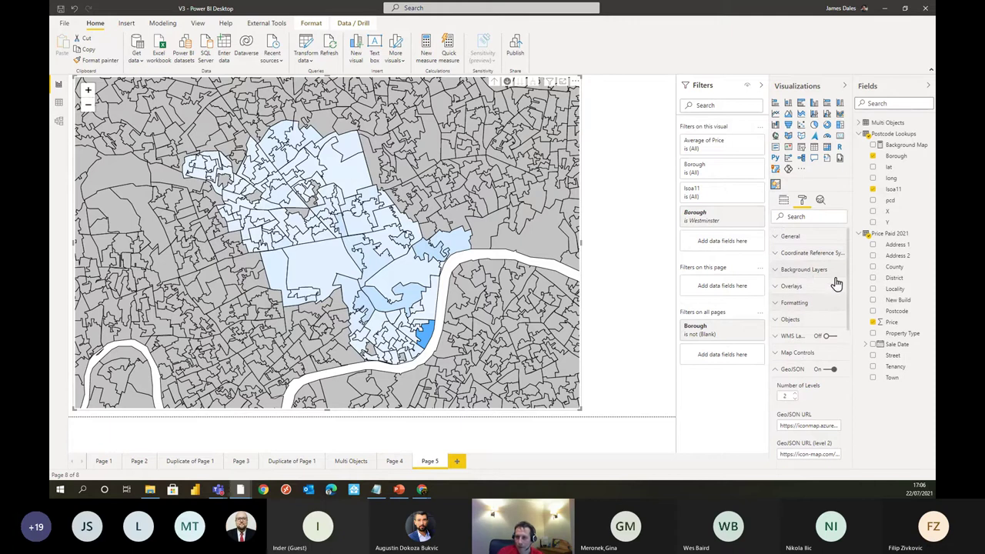
click(804, 271)
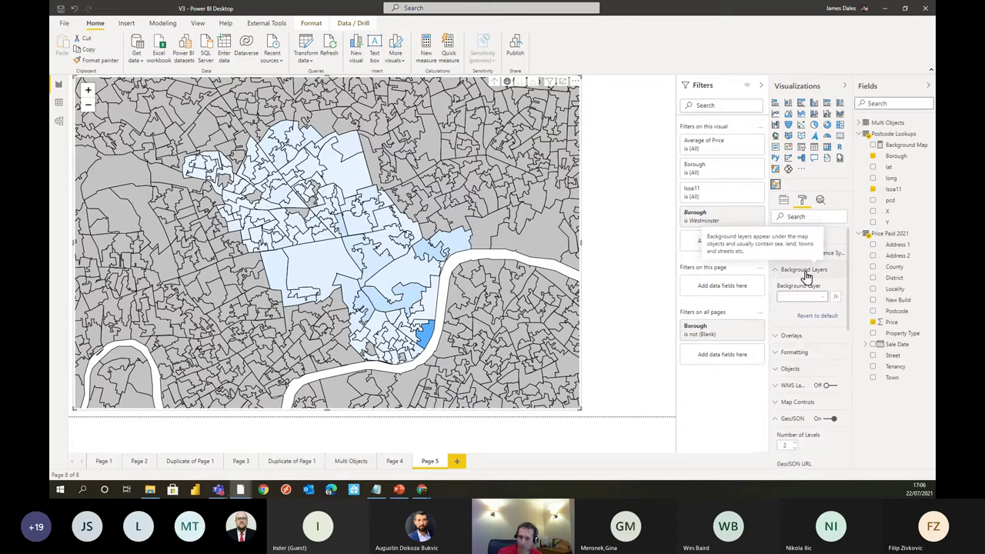
click(802, 296)
click(808, 311)
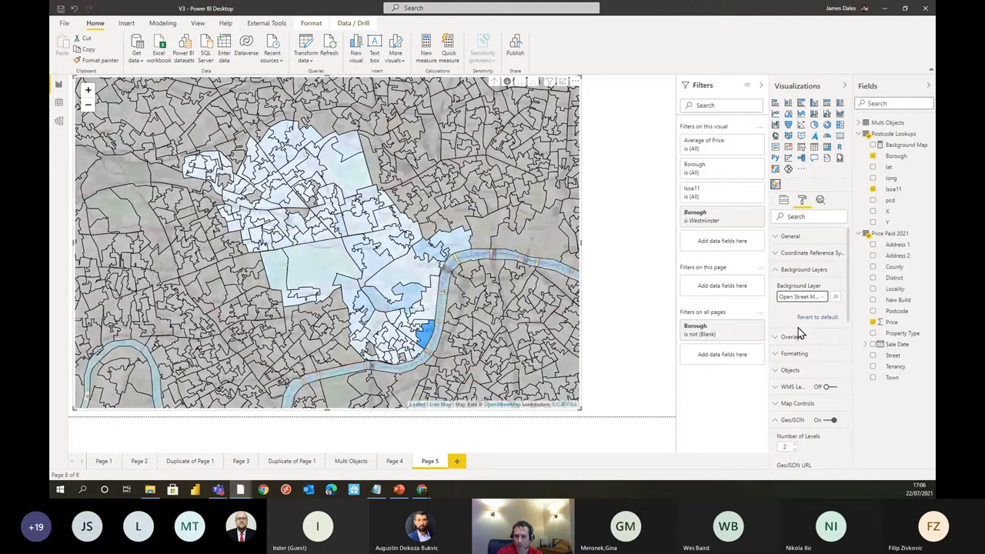
Step: Try the GeoJSON options for hiding shapes with no values and including inactive shapes, leaving both off
scroll(803, 369, down, 5)
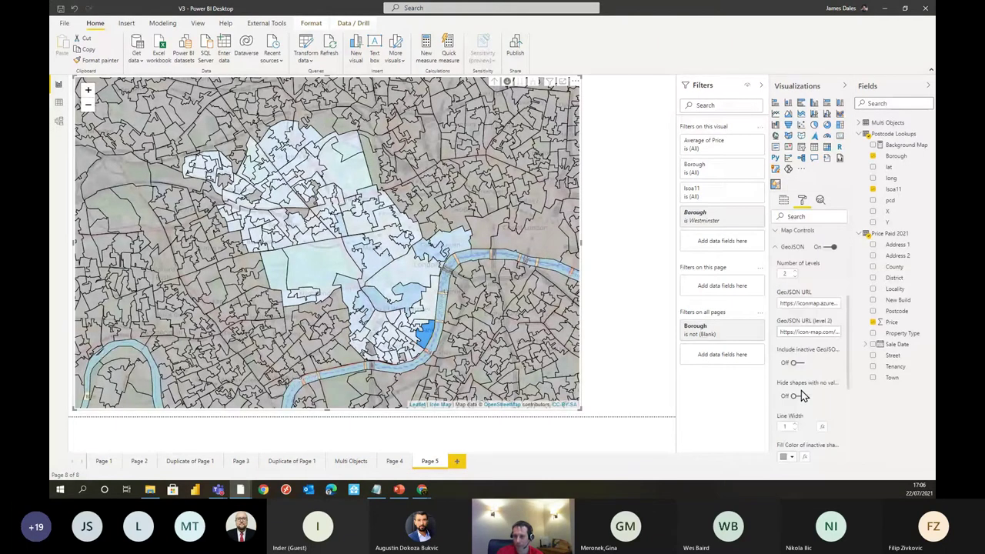
click(795, 396)
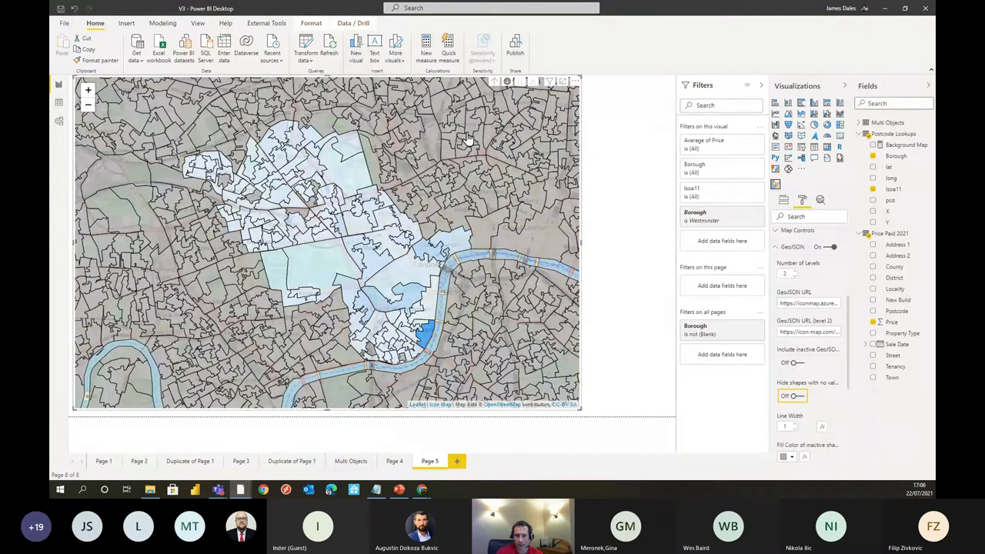
click(795, 363)
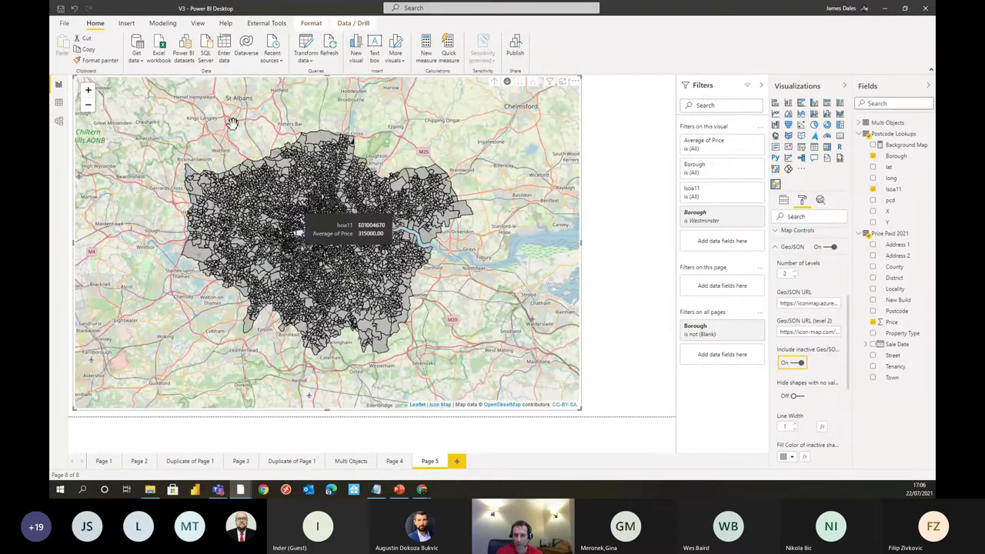
click(798, 365)
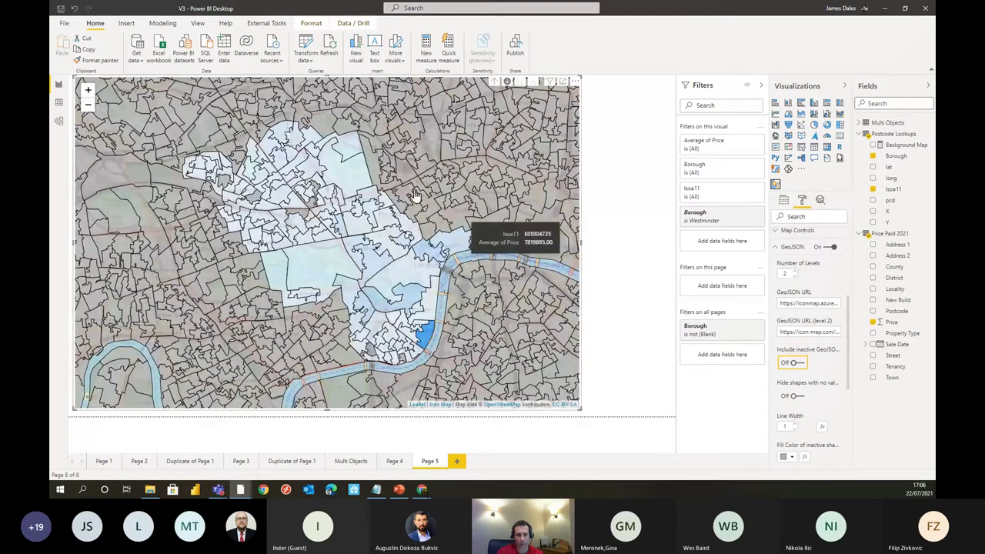
Step: Hide GeoJSON shapes with no values and return the map to borough level with drill-down mode off
click(797, 398)
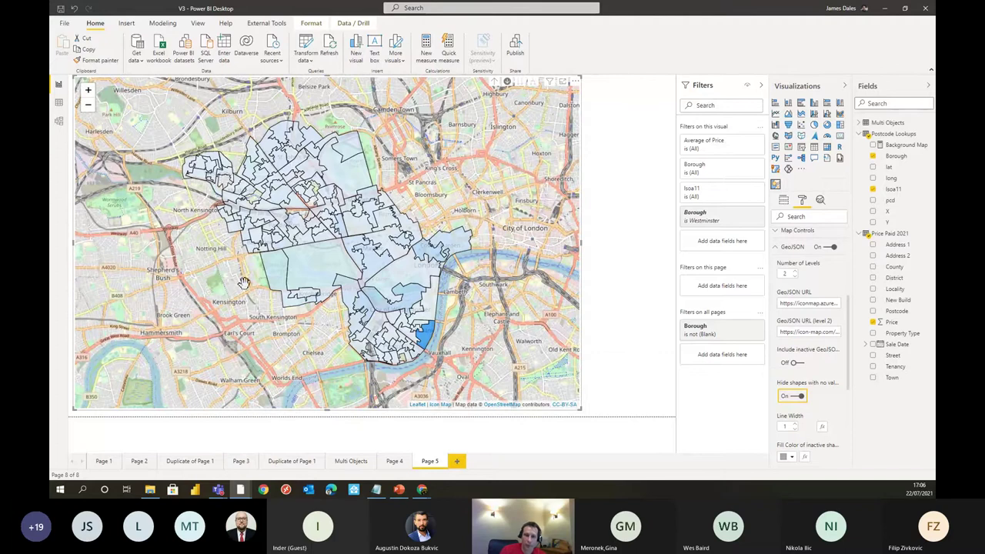
click(508, 82)
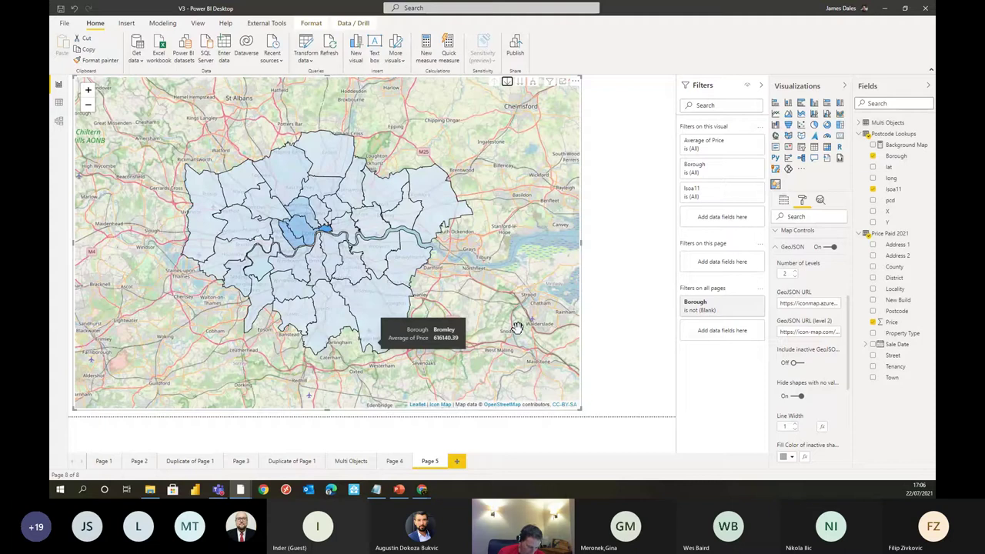
click(607, 197)
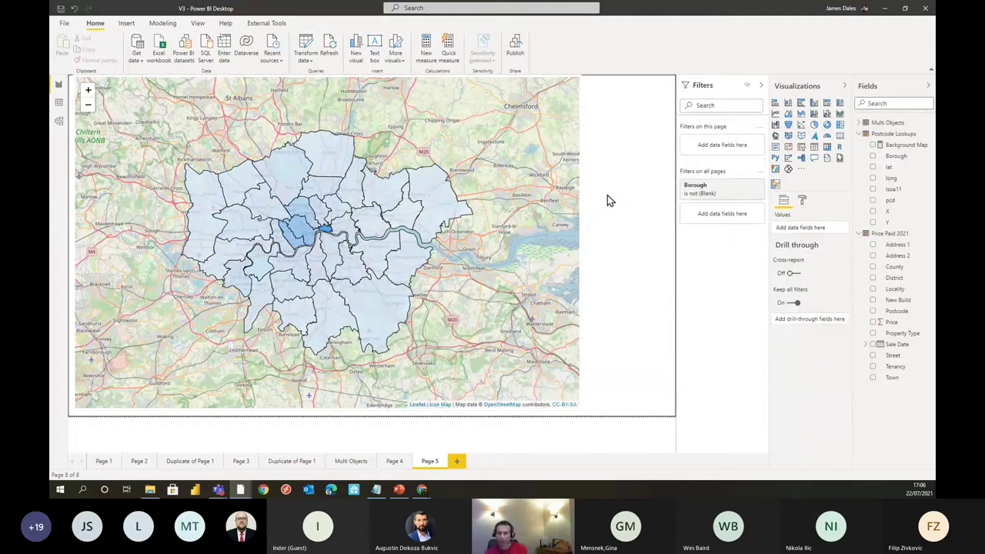
Step: Review the map's available background layer choices and examine the formula of the Background Map measure
click(488, 115)
click(802, 200)
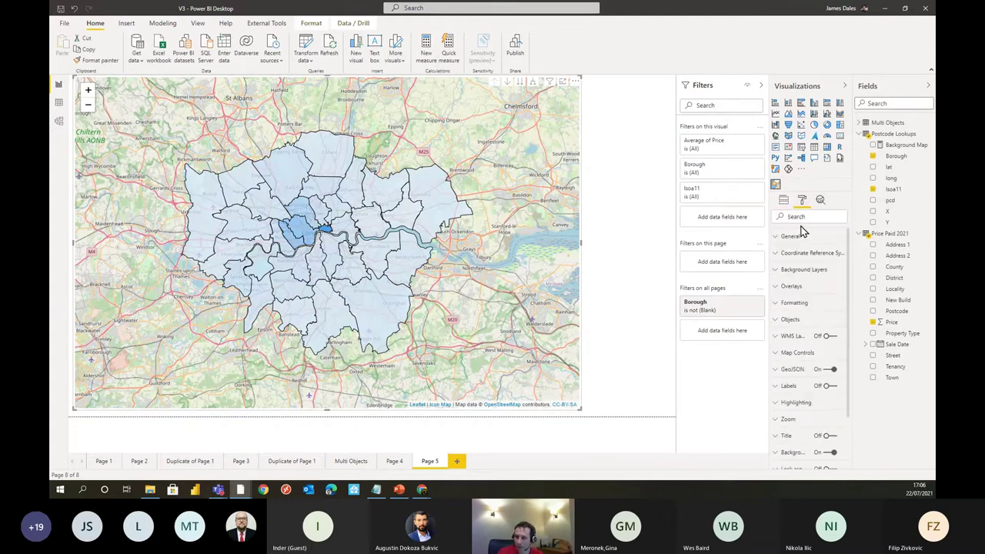
click(816, 271)
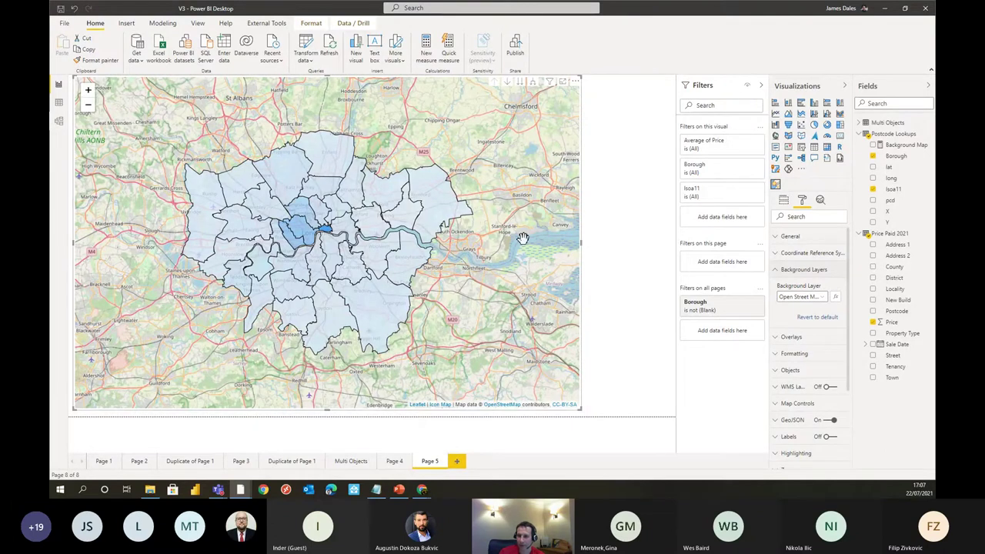
click(809, 297)
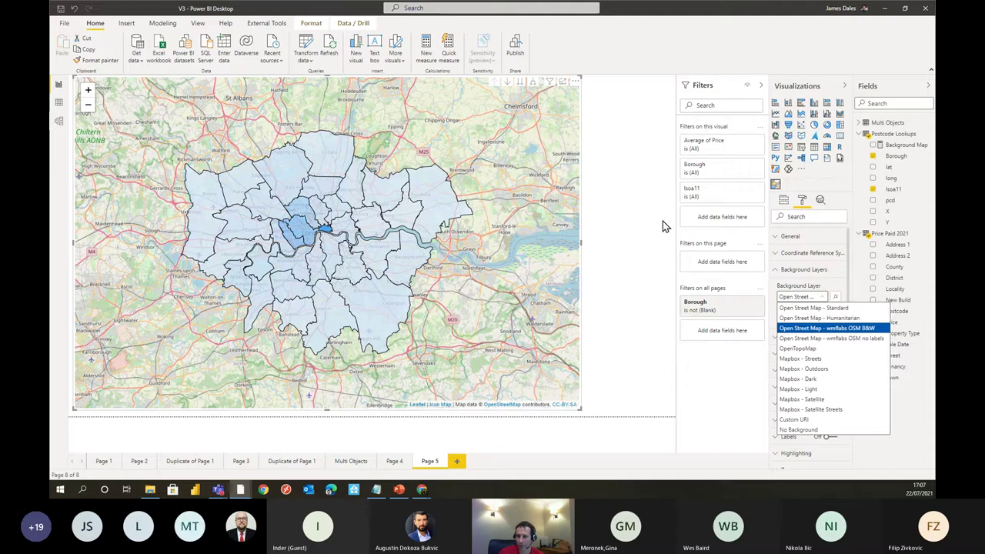
click(822, 299)
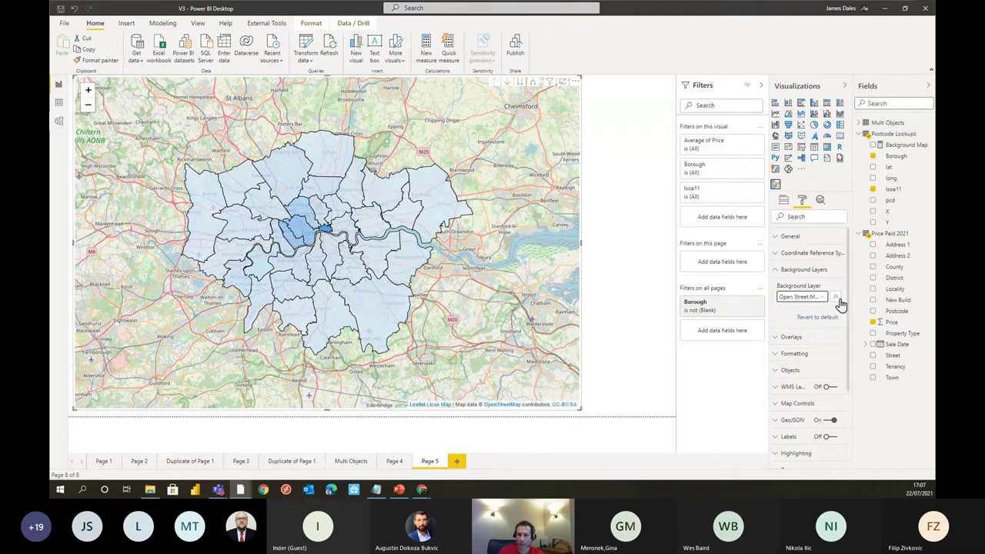
click(905, 146)
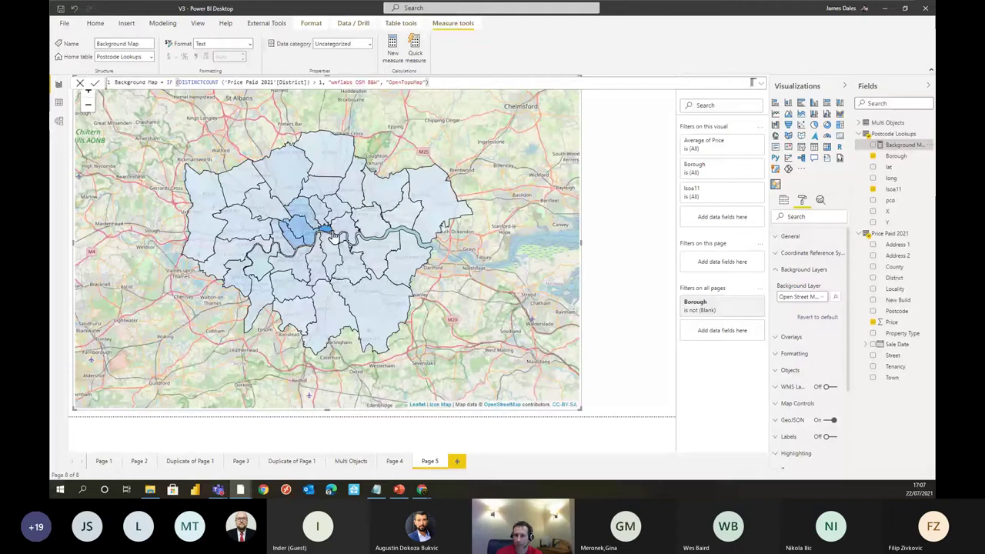
click(334, 234)
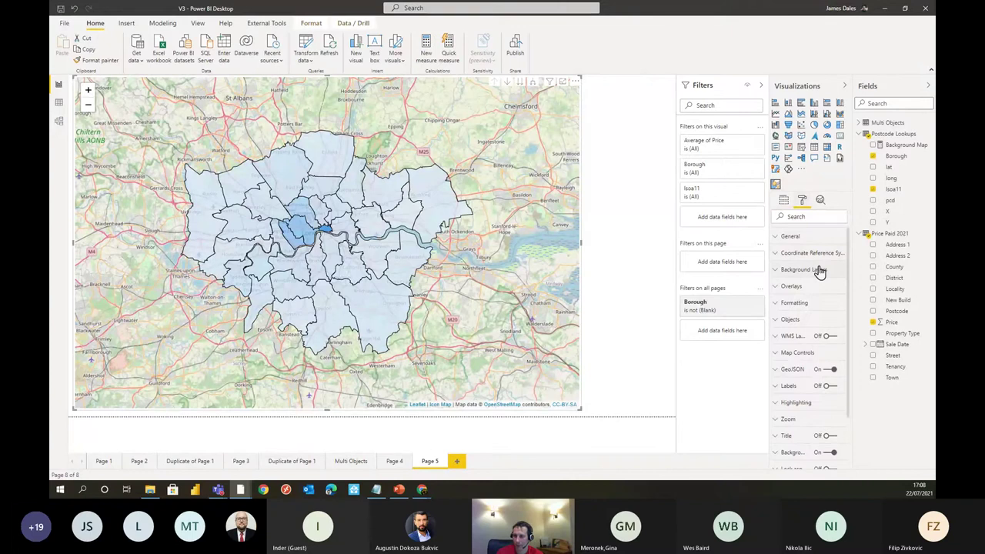
Step: Format the map's background layer by field value, based on the Background Map measure from Postcode Lookups
click(820, 271)
click(836, 298)
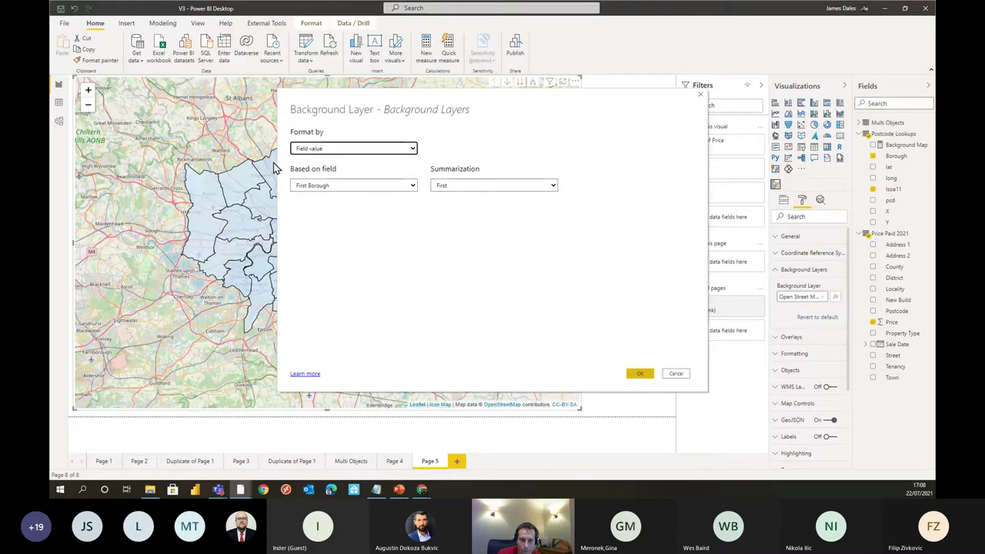
click(323, 185)
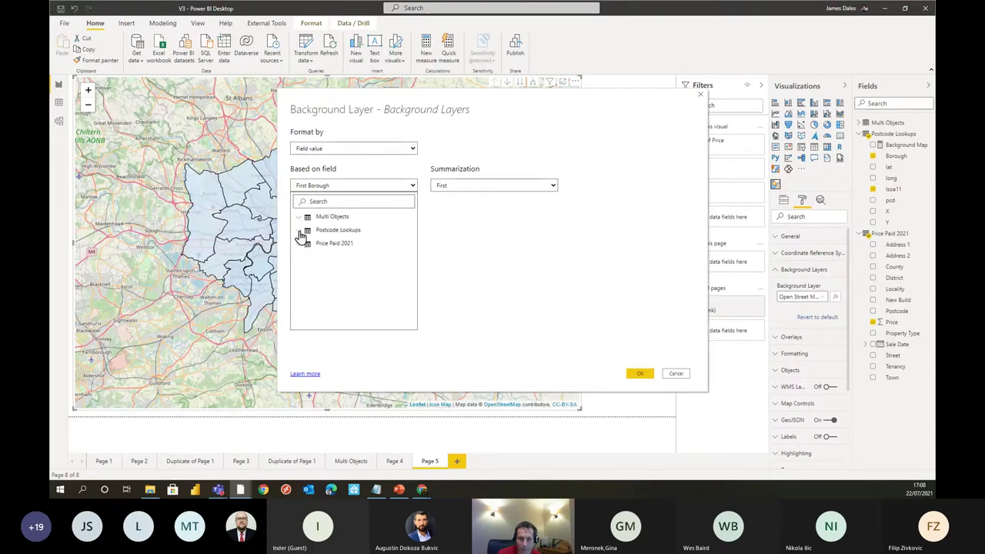
click(300, 229)
click(338, 243)
click(647, 374)
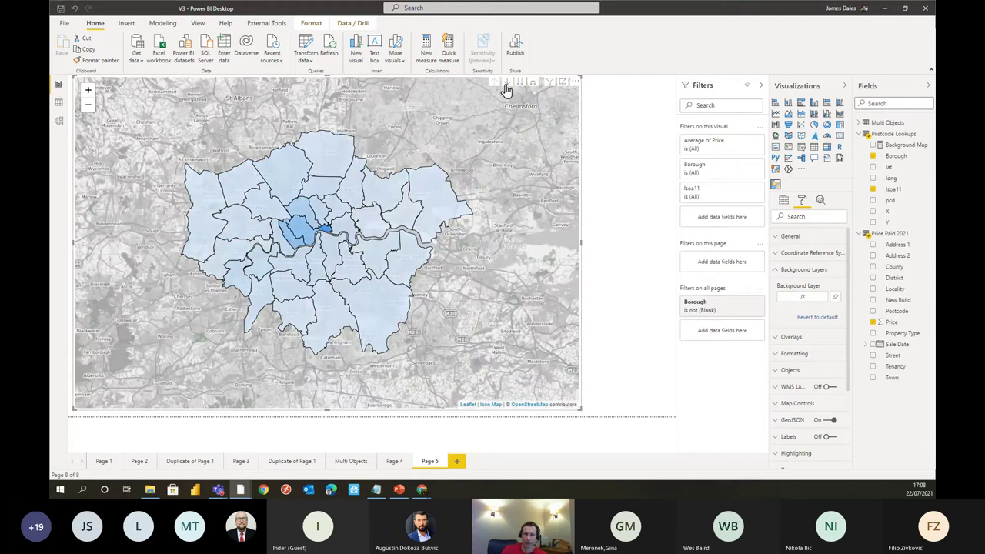
Step: Drill down into Westminster to examine its background map around King's Cross and Mayfair, and drill back up to borough level
click(297, 228)
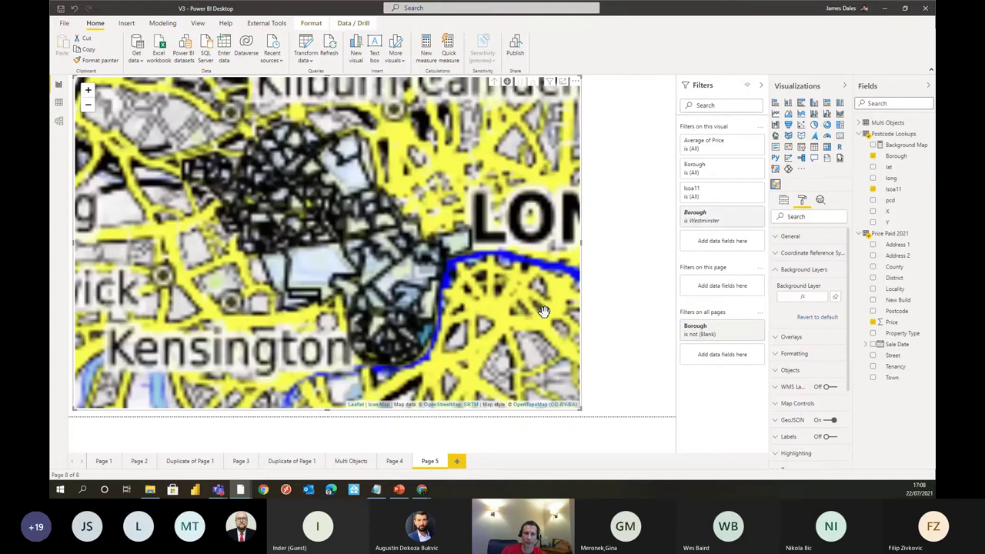
scroll(440, 158, up, 4)
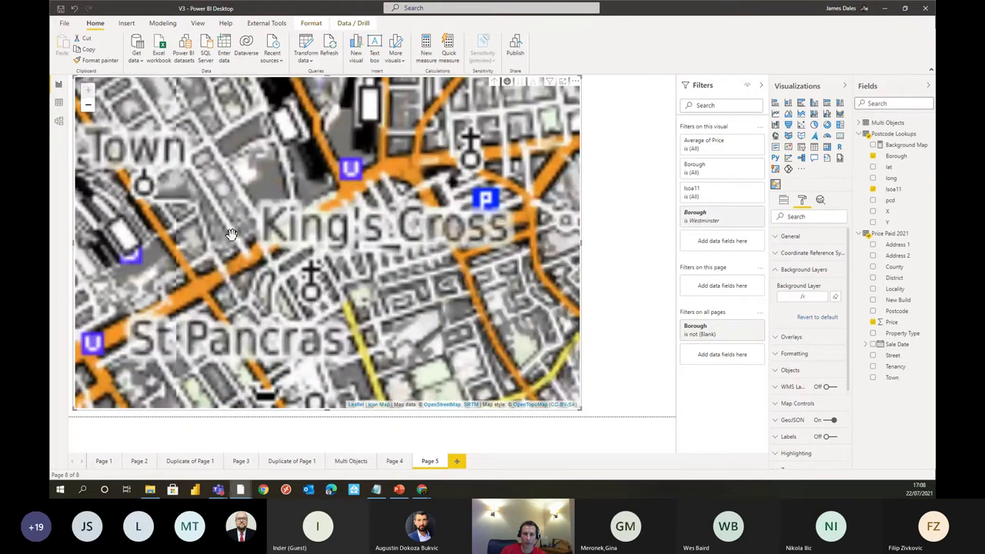
scroll(231, 234, down, 2)
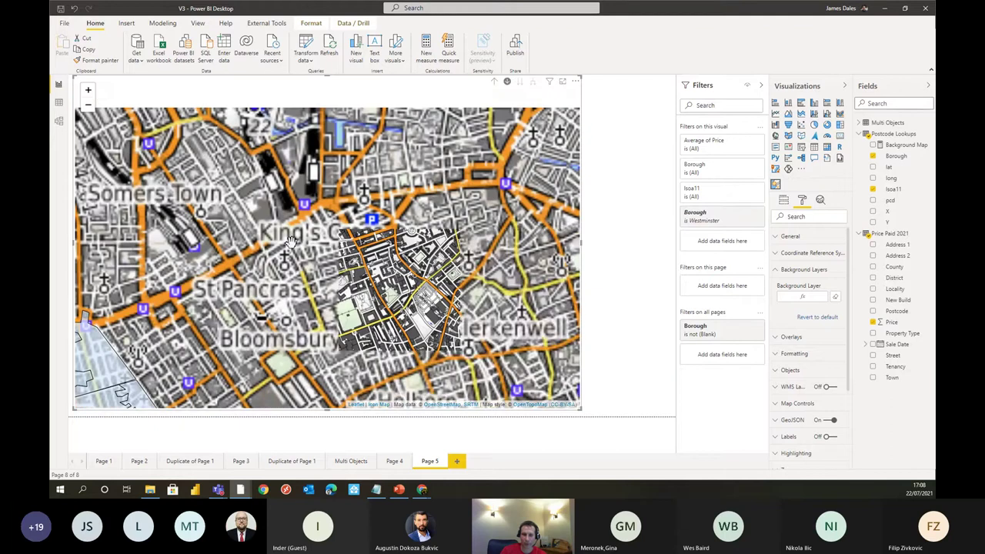
drag(185, 361, 408, 319)
scroll(408, 319, down, 1)
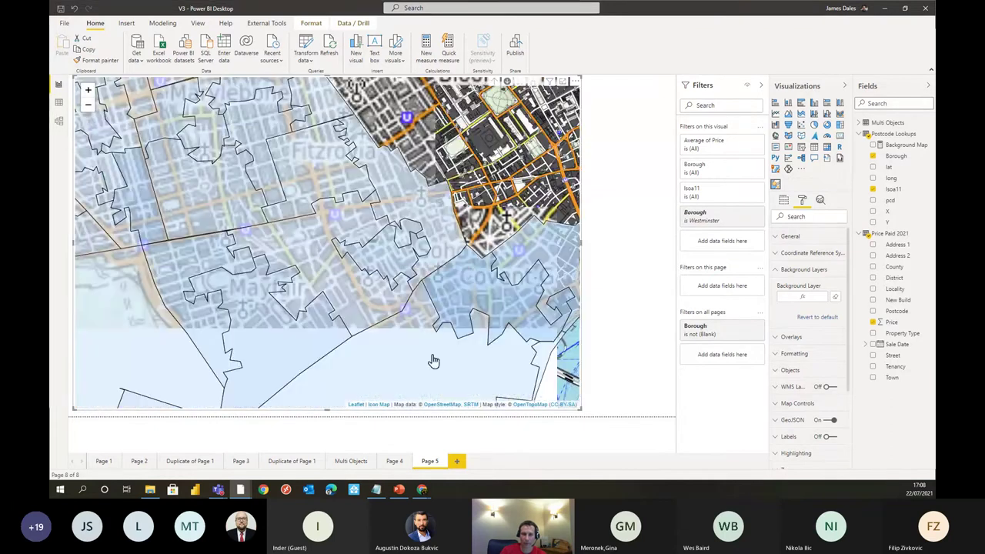
click(495, 83)
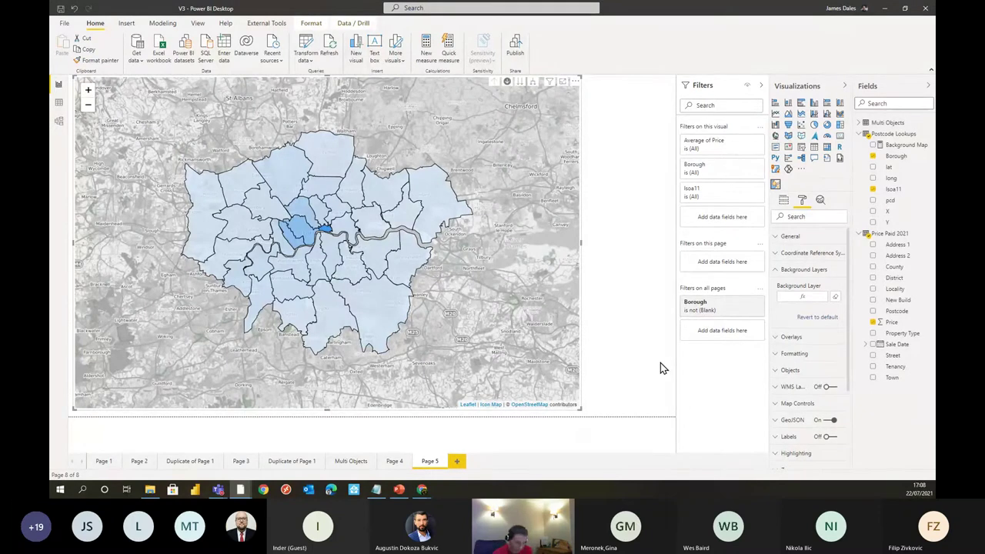
Step: Turn on the WMS layer, paste in its WMS URL and set the layer name to imd:imd_lsoa_2015
click(821, 281)
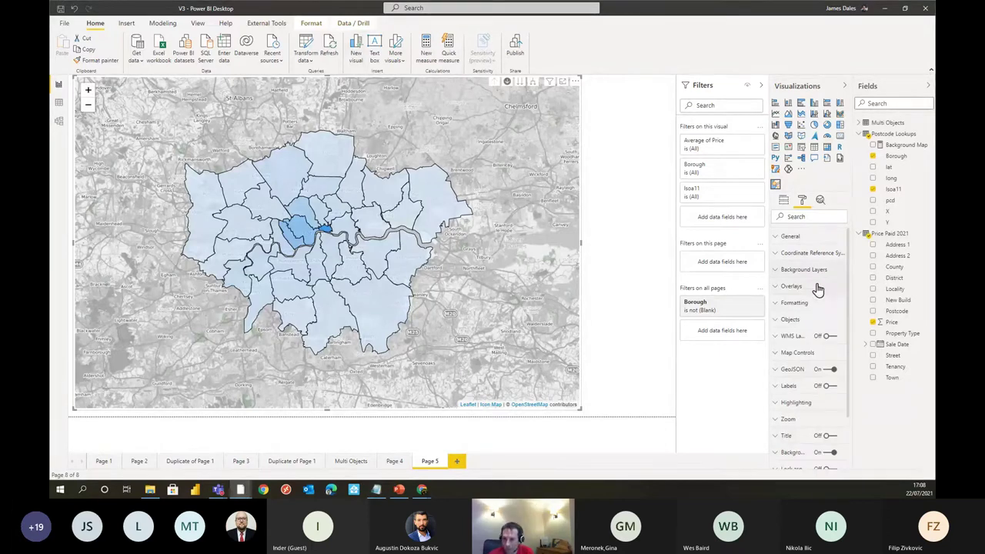
click(816, 338)
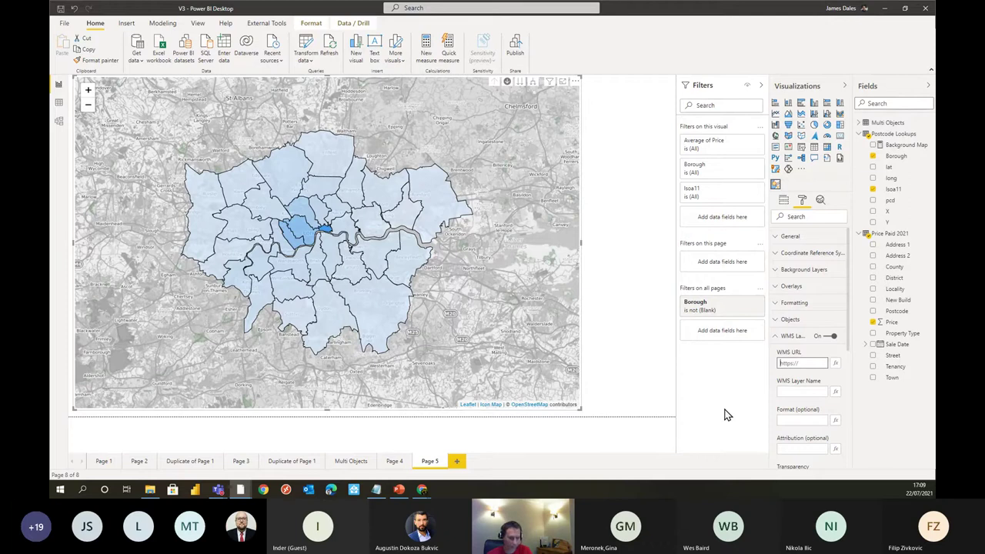
key(ctrl+v)
drag(798, 362, 738, 364)
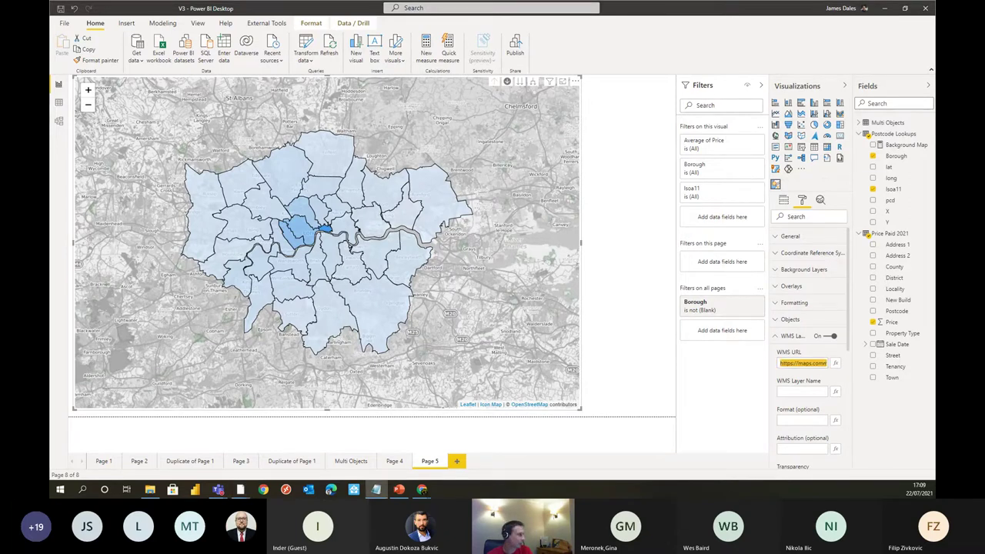
click(790, 392)
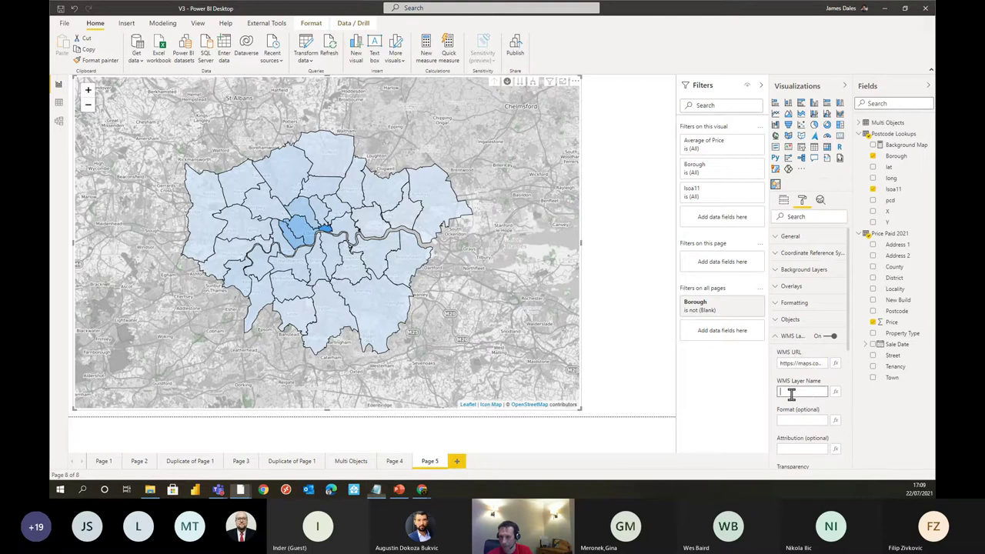
text(imd:imd_lsoa_2015)
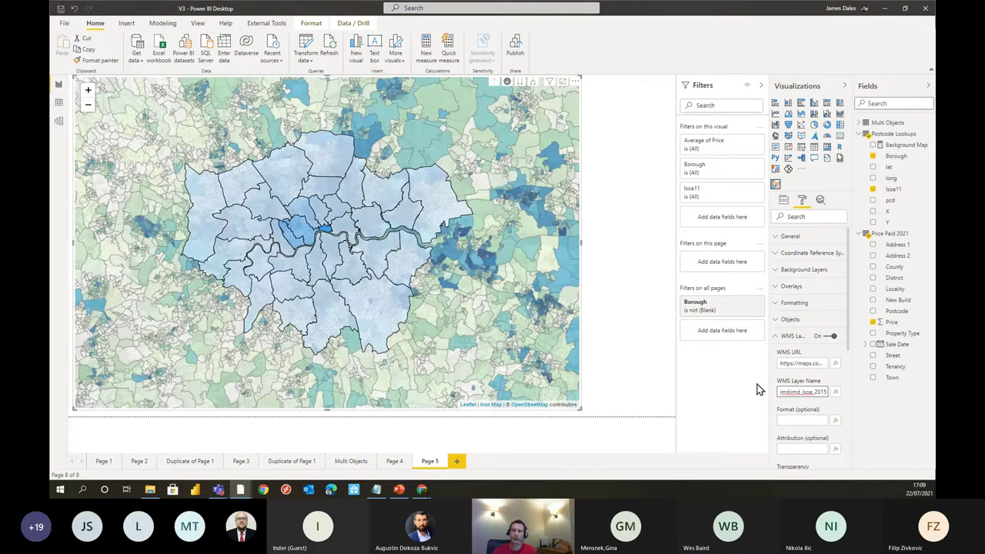
Step: Inspect the WMS overlay around south-west London and set the WMS layer's transparency to 37
scroll(308, 247, up, 1)
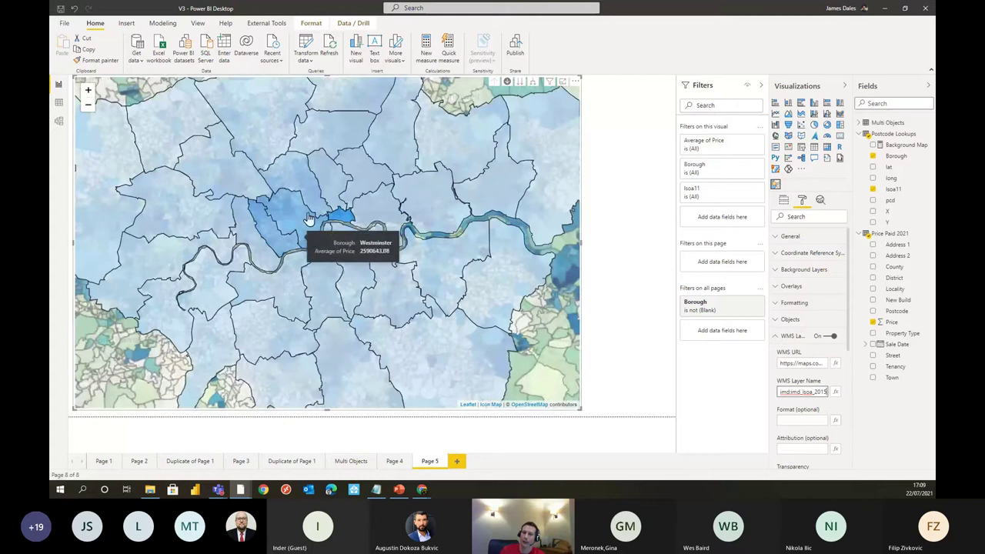
scroll(324, 228, up, 3)
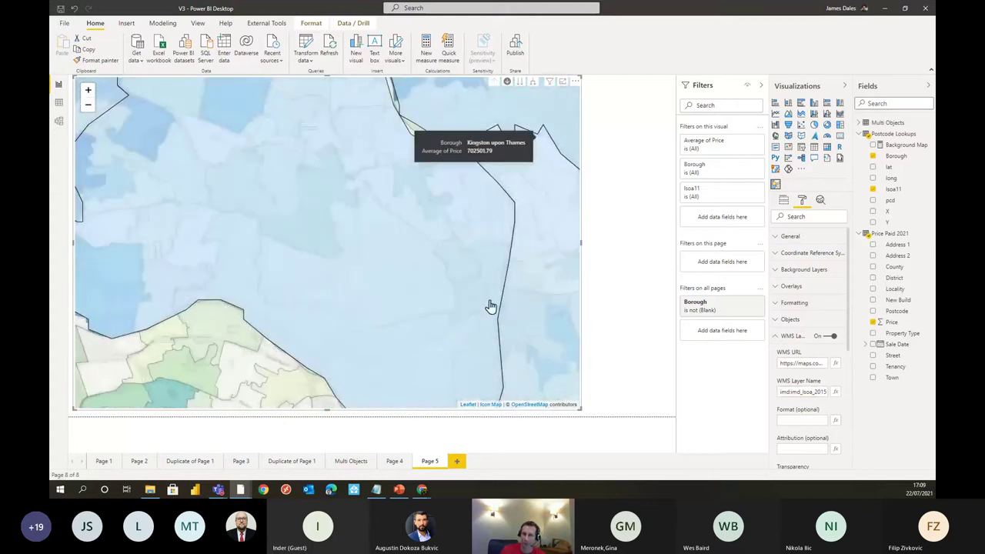
scroll(323, 277, down, 3)
scroll(397, 254, down, 2)
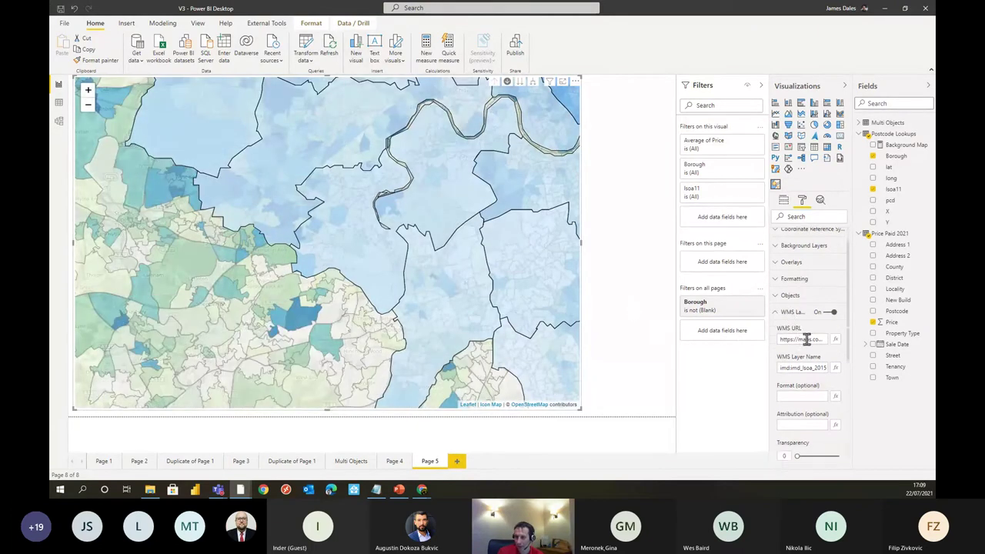
scroll(808, 336, down, 3)
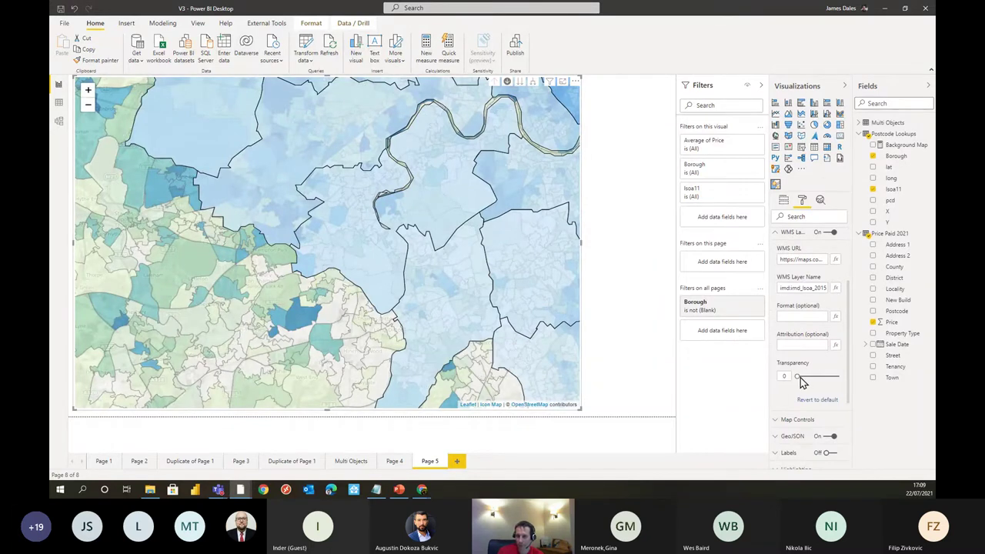
drag(801, 377, 813, 377)
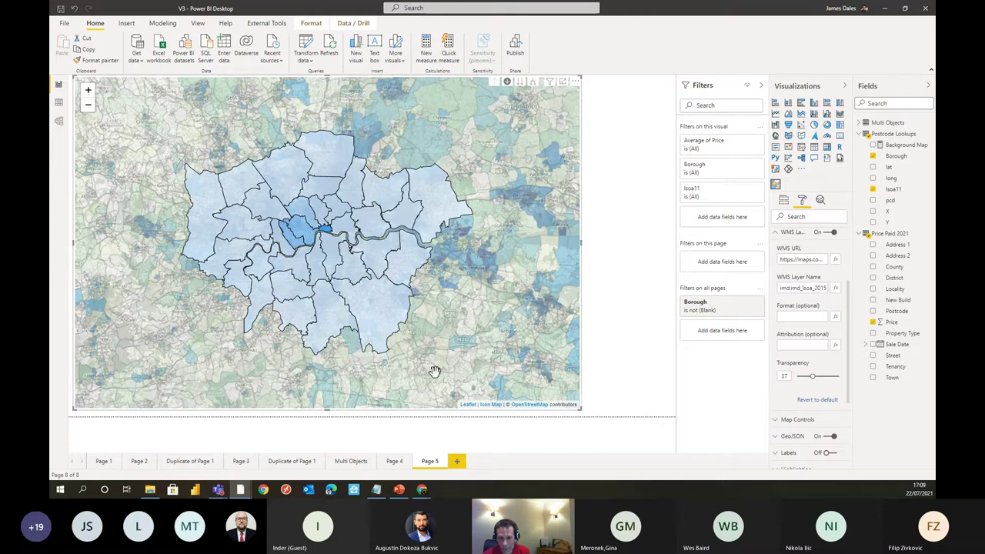
Step: Set the WMS layer's optional attribution text to "Hello There"
click(793, 346)
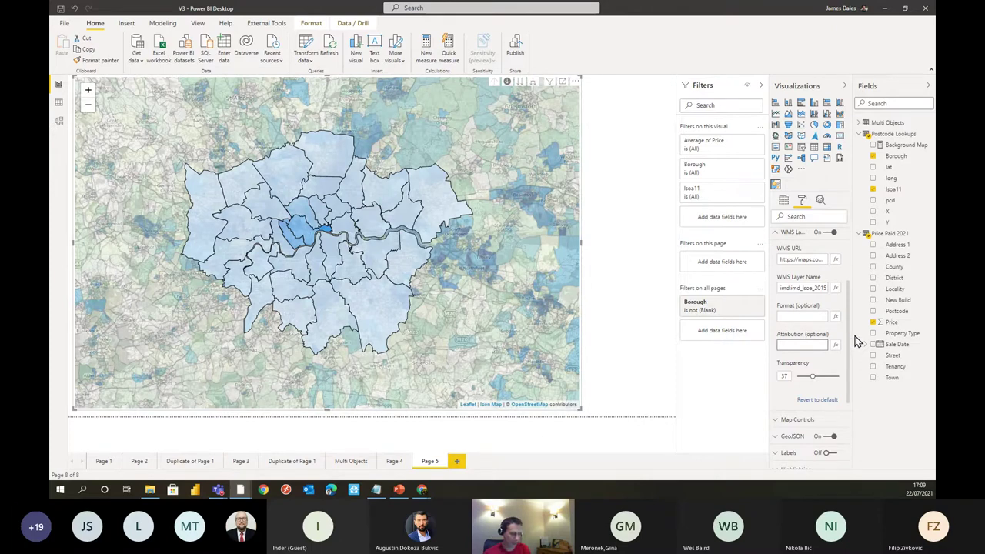
text(Hello)
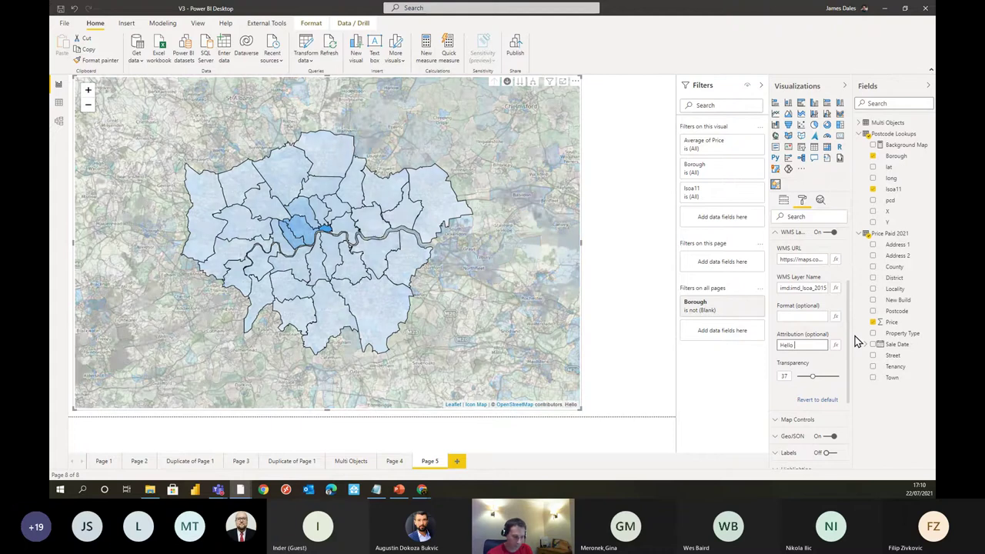
text( There)
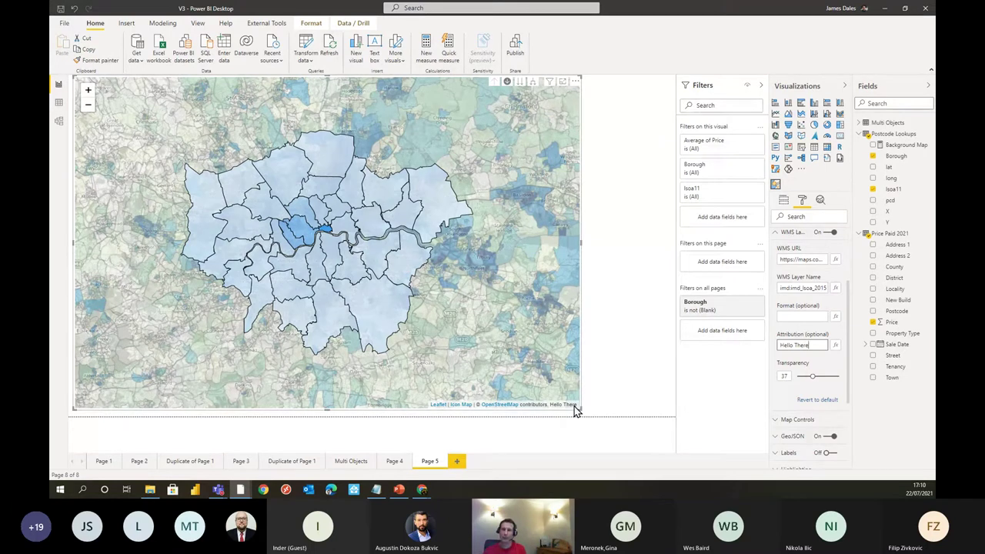
Step: Expand the map control settings and look through them down to Additional Attribution
click(808, 419)
scroll(823, 323, down, 1)
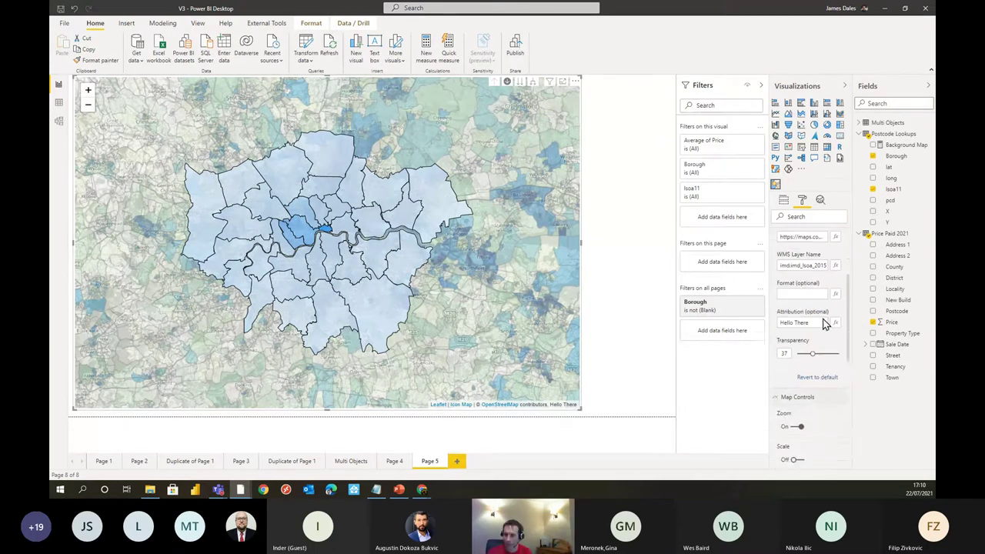
scroll(820, 293, down, 5)
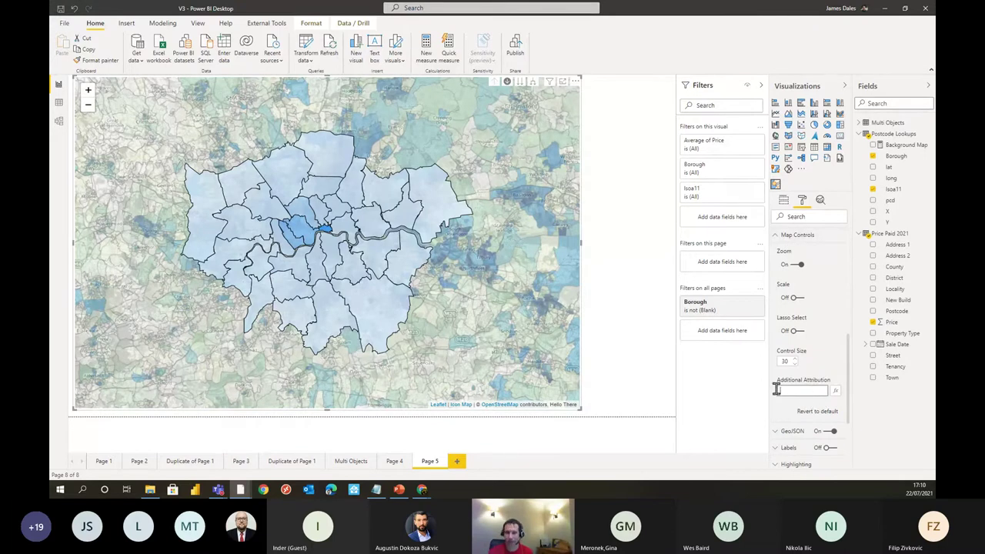
Step: Try out the map's zoom, scale and lasso select controls, leaving zoom on and the other two off
click(802, 265)
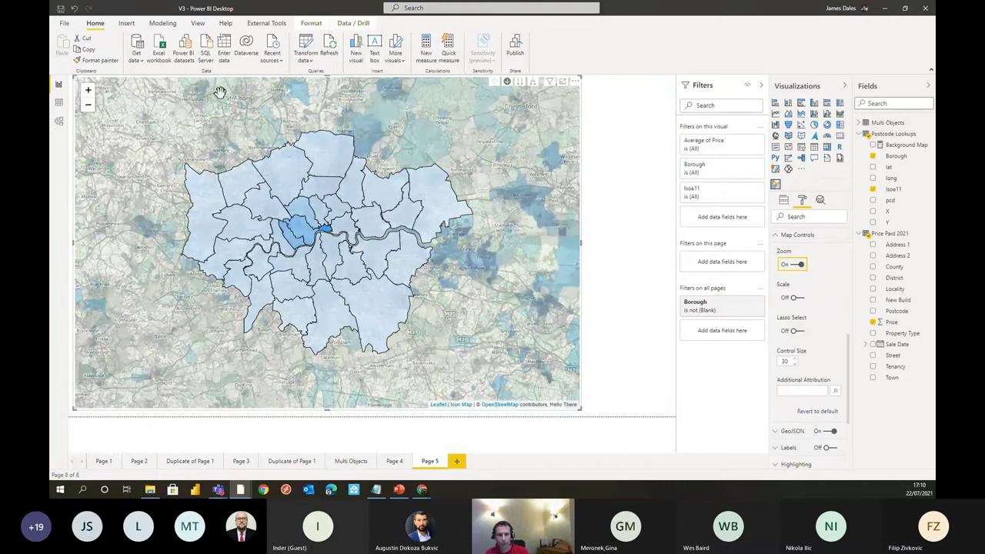
click(799, 298)
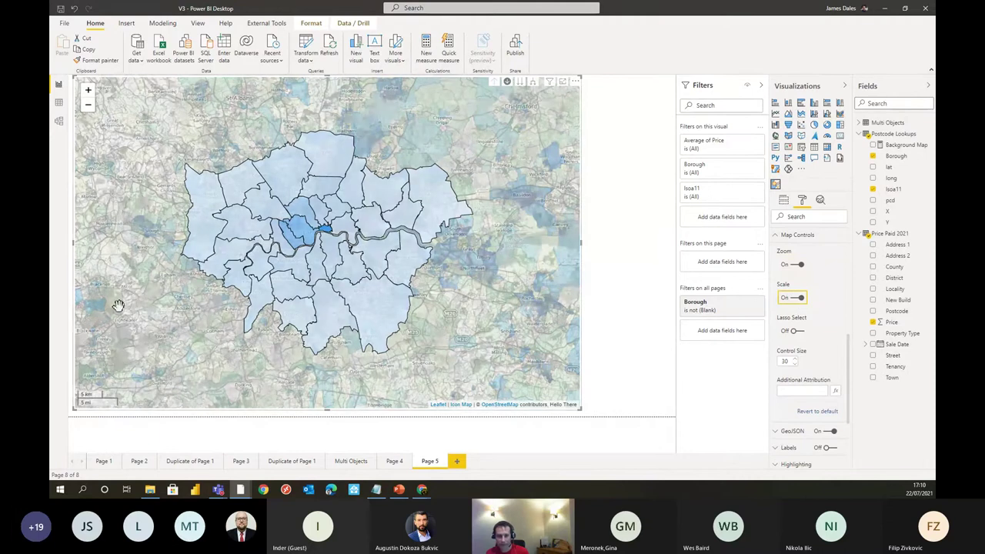
click(798, 299)
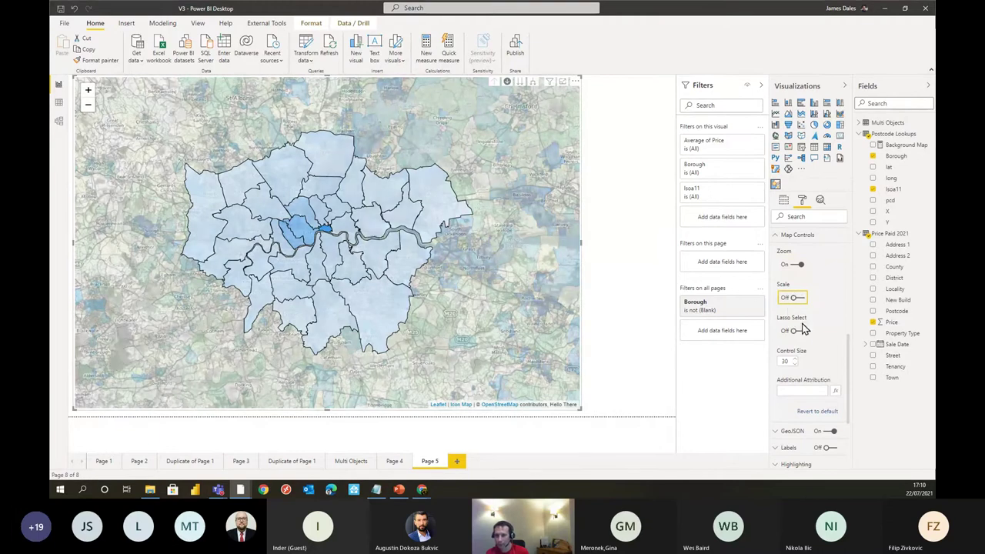
click(800, 331)
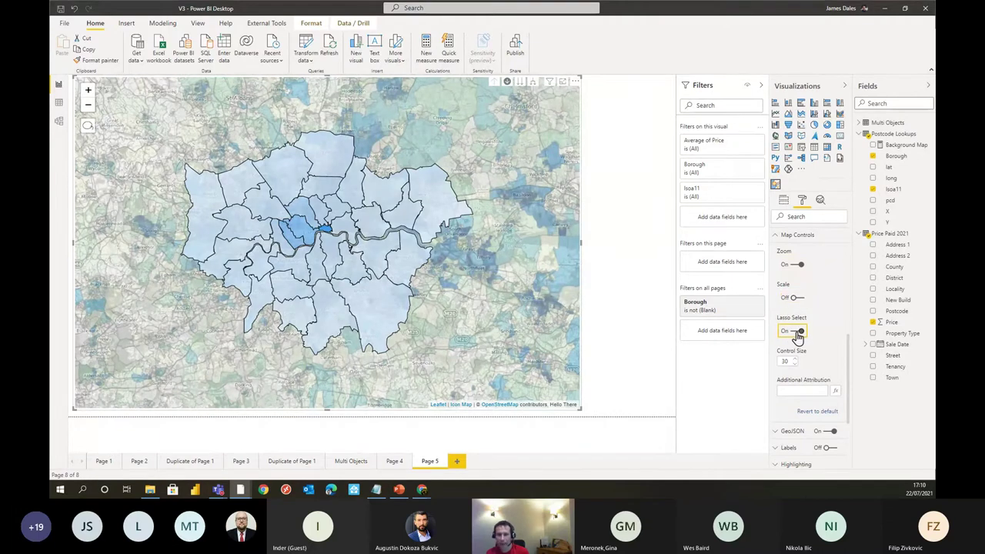
click(801, 331)
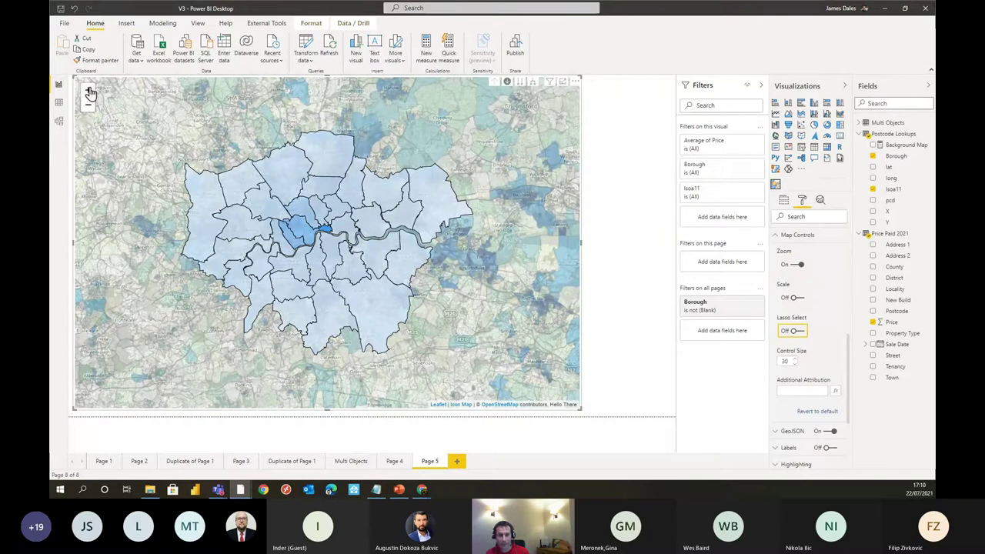
Step: Set the map's control size to 20
click(789, 363)
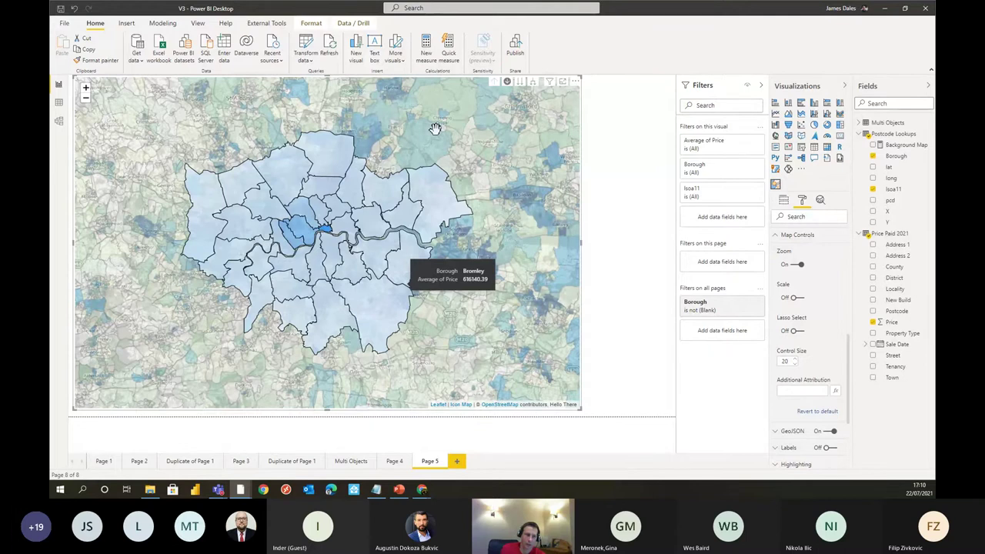
Step: Examine the background map detail around the London boroughs and across the rest of England at several zoom levels
drag(436, 128, 510, 202)
scroll(415, 148, down, 1)
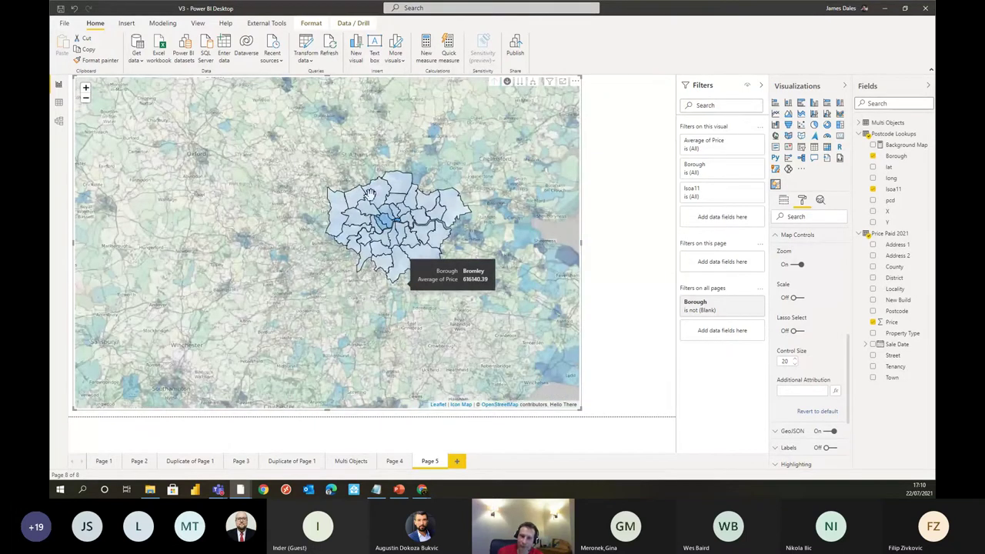
scroll(306, 248, down, 1)
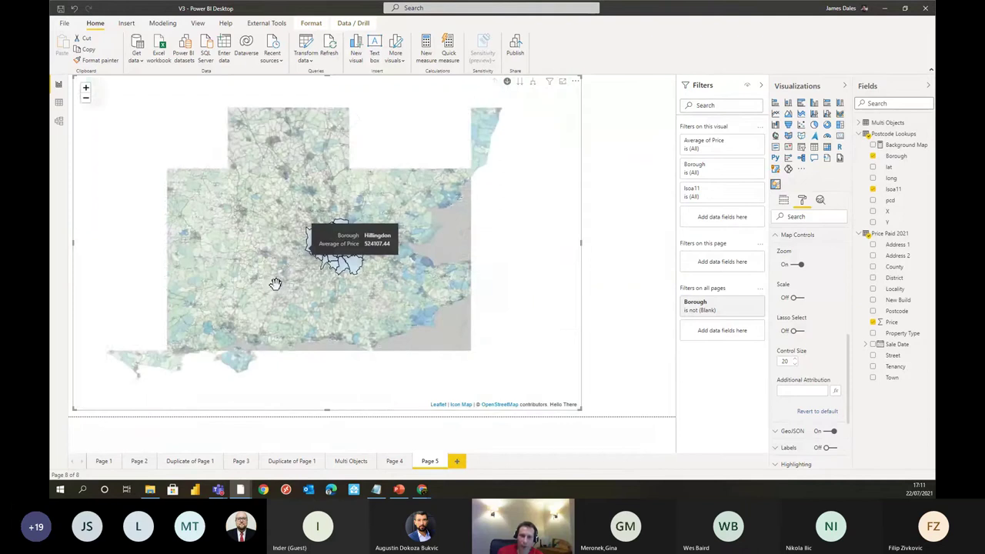
scroll(304, 240, down, 1)
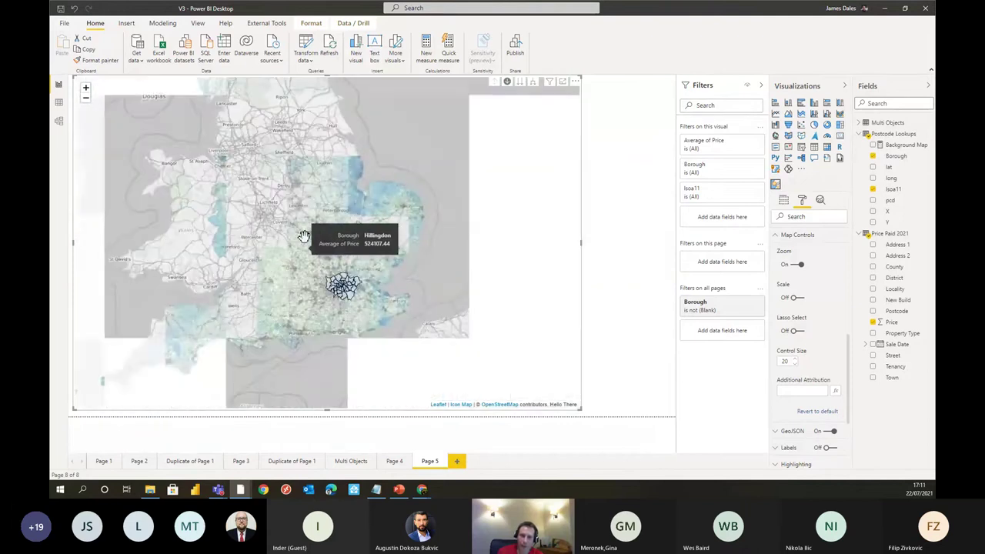
drag(284, 167, 327, 239)
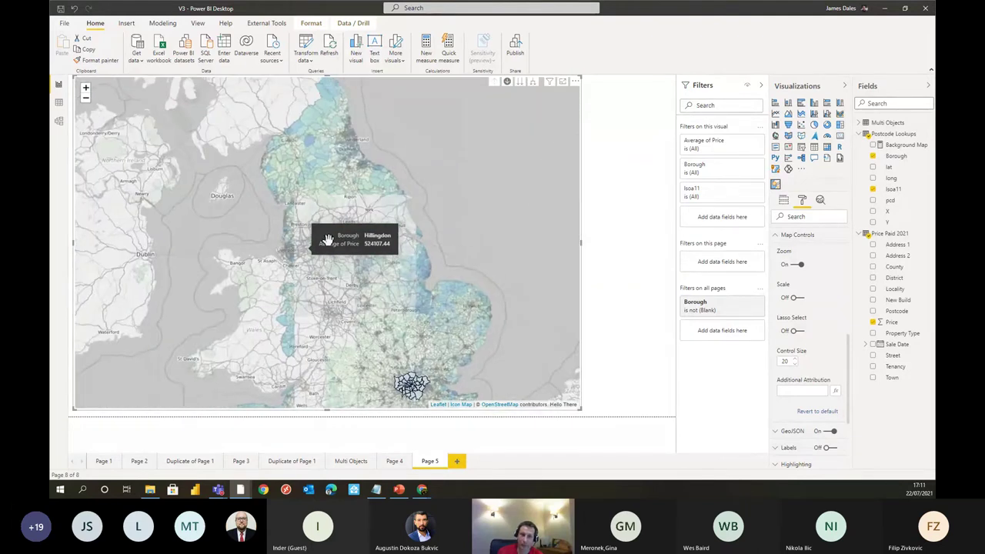
scroll(327, 240, up, 2)
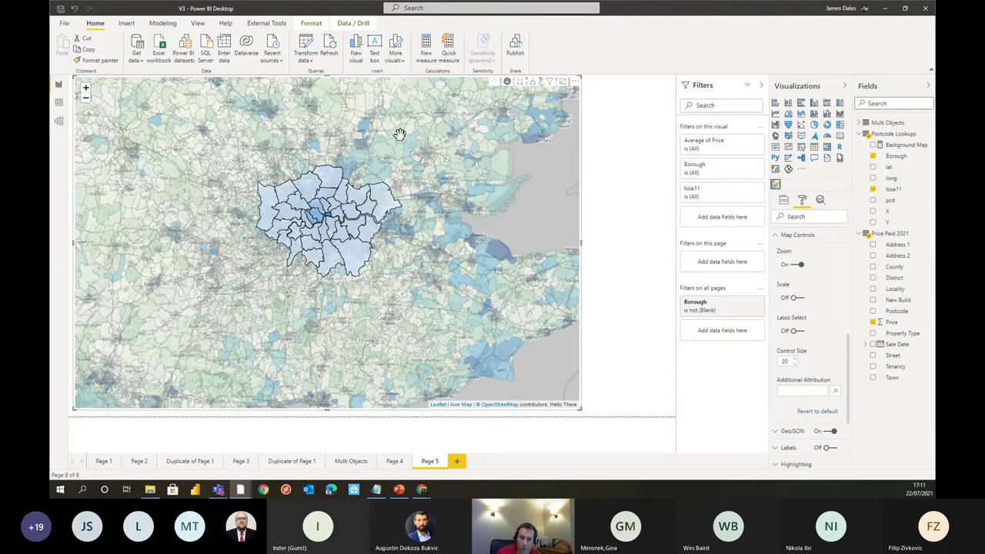
scroll(277, 200, up, 5)
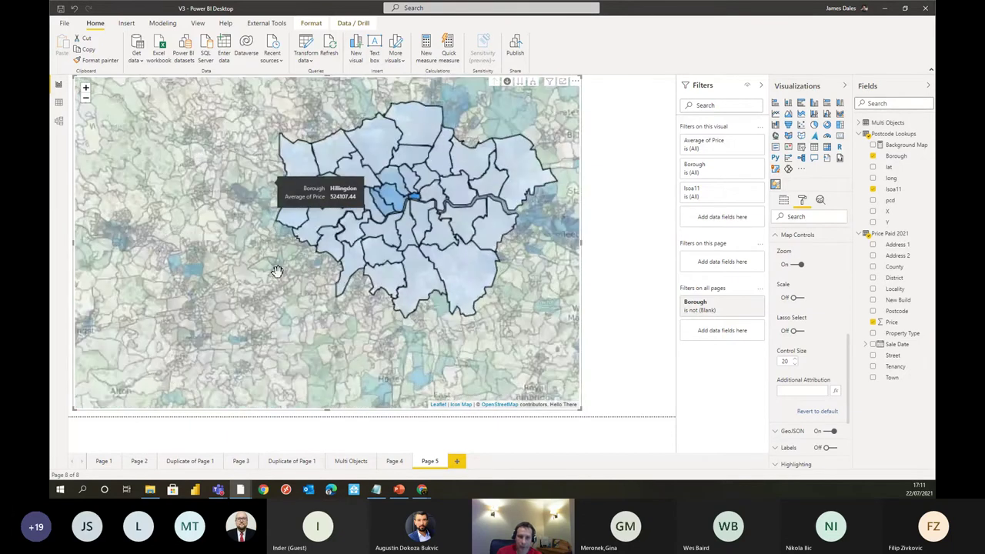
scroll(451, 222, down, 3)
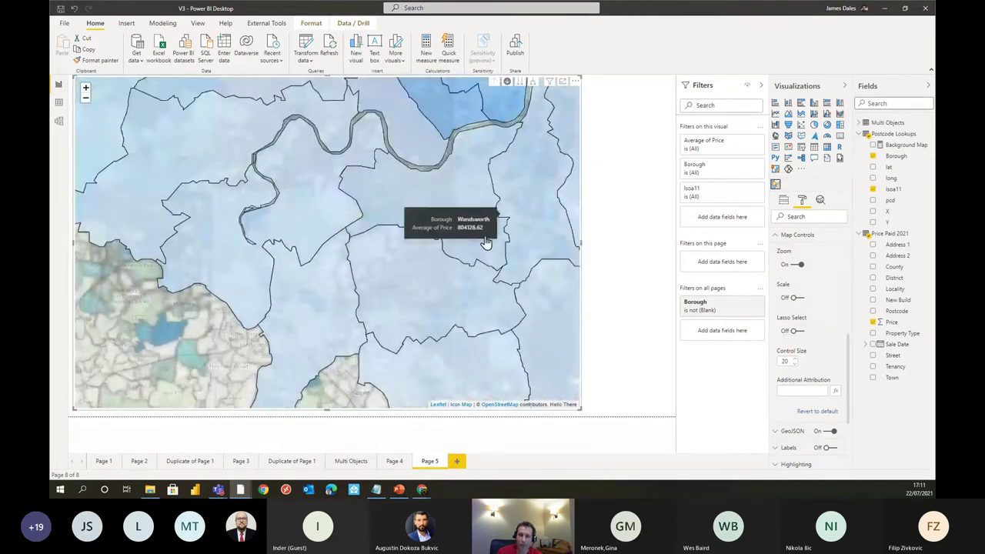
scroll(487, 180, down, 3)
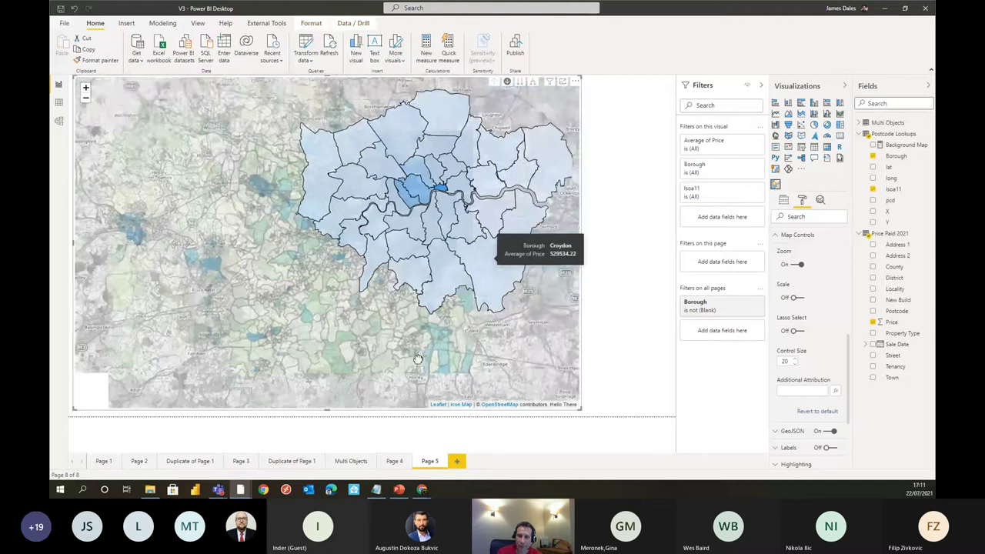
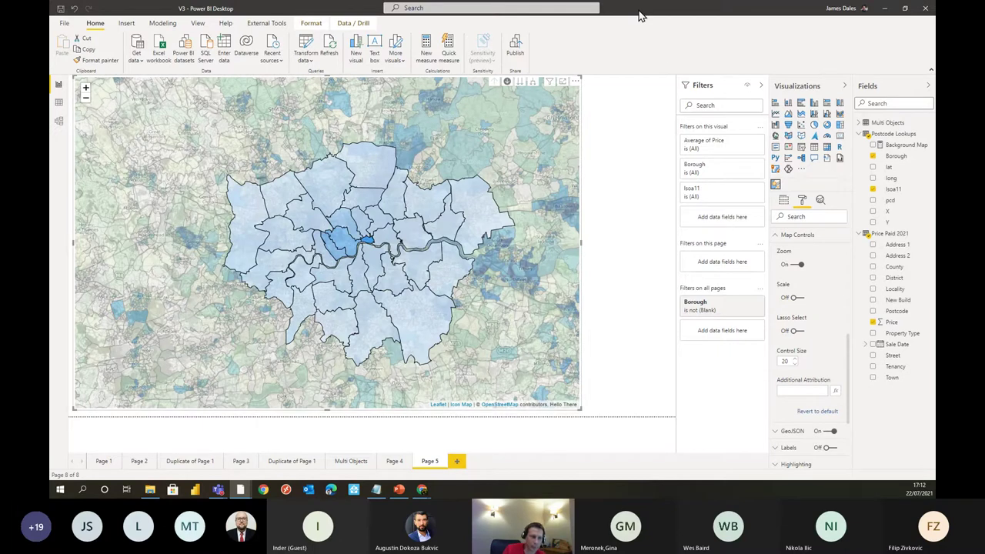
Step: Switch to the flights report and examine the aircraft, their flight lines and the overlays on the world map
key(super+d)
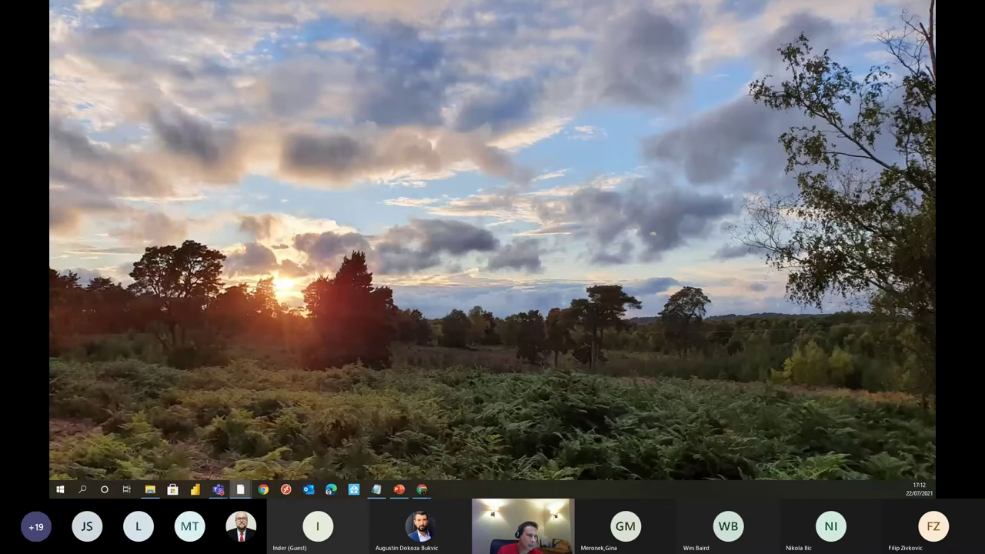
key(super+d)
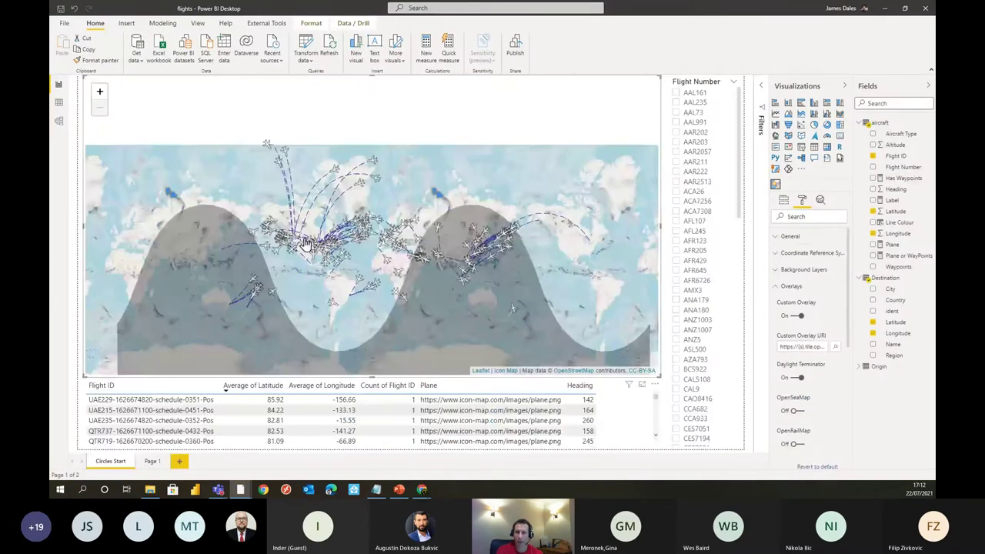
mouse_move(400, 255)
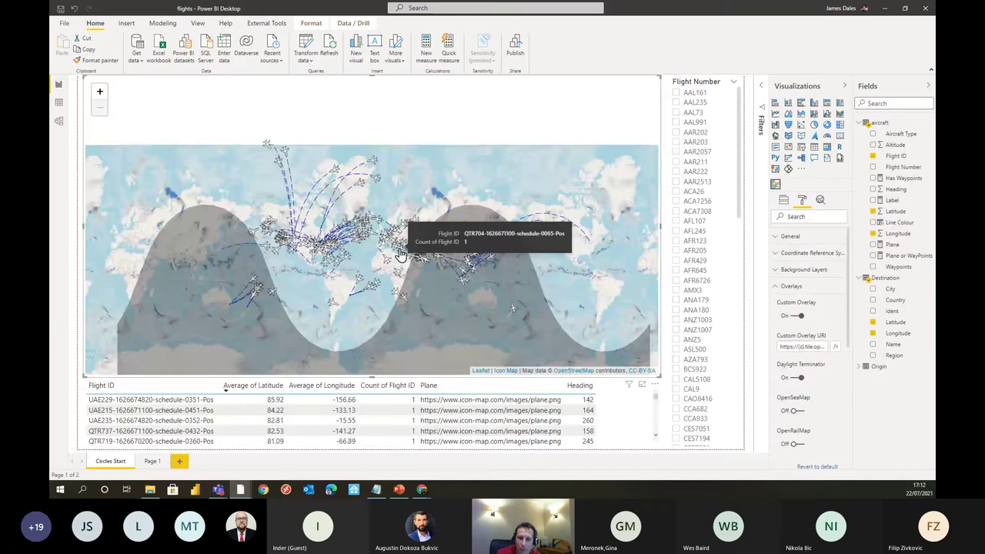
scroll(400, 255, up, 4)
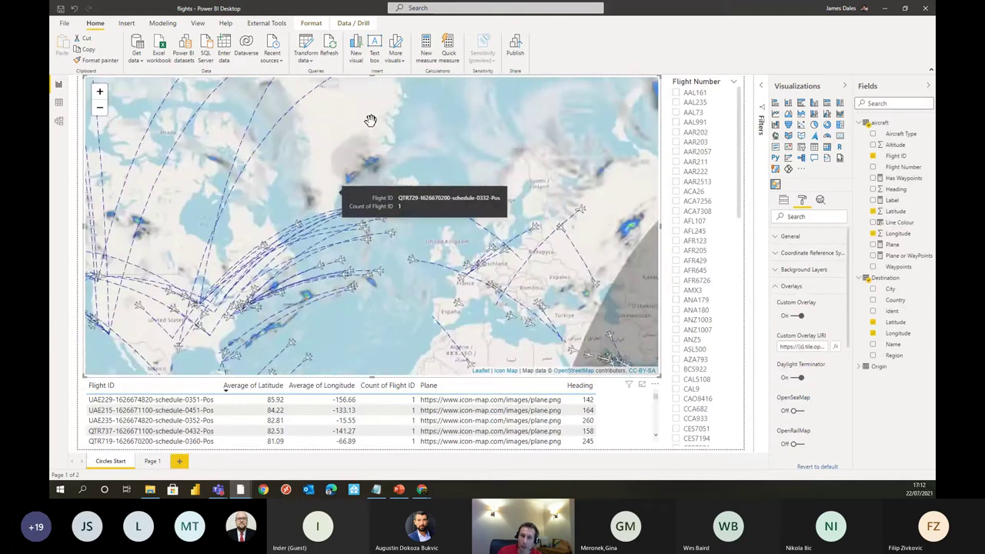
scroll(371, 120, down, 4)
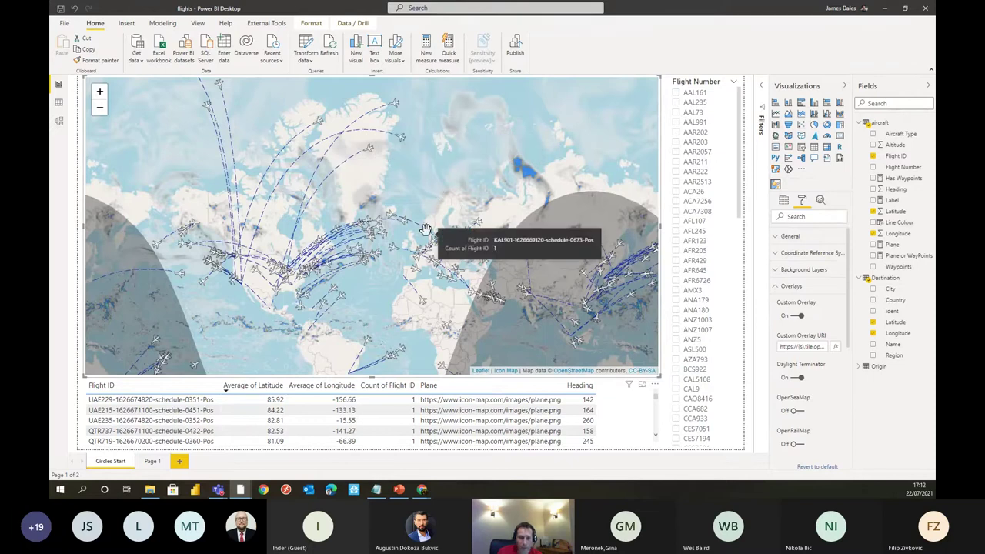
Step: Remove the Destination Longitude and Destination Latitude fields from the flight map so only the planes are plotted
click(784, 200)
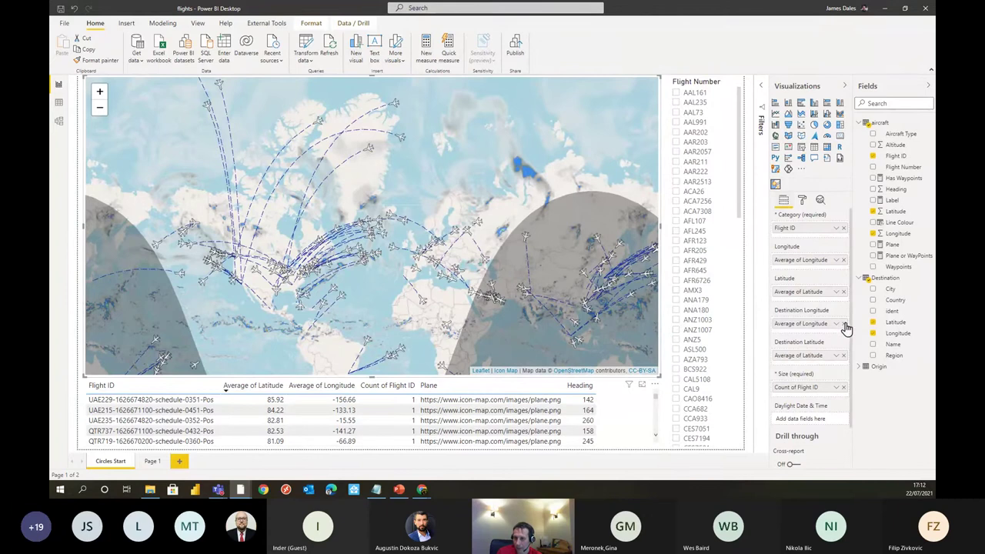
click(843, 324)
click(843, 351)
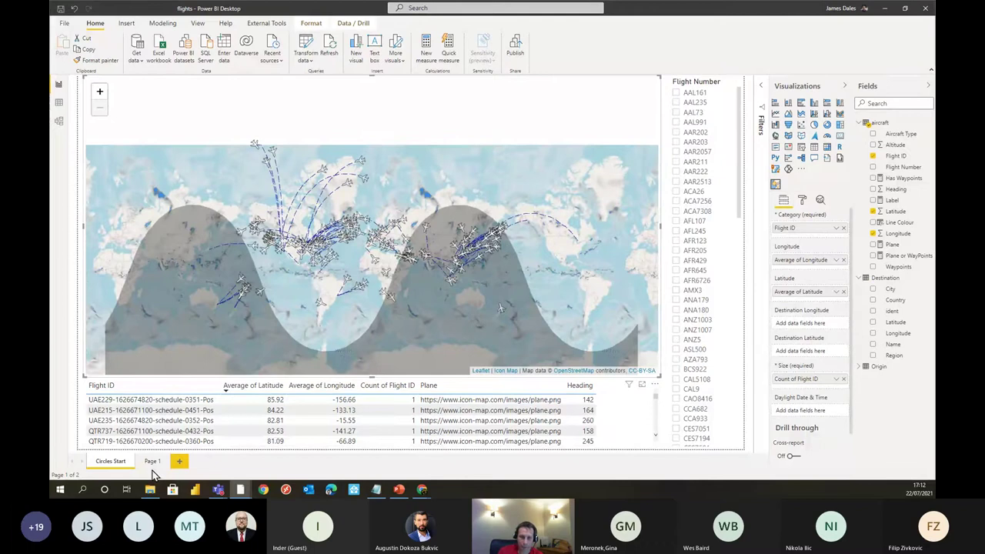
scroll(352, 224, up, 3)
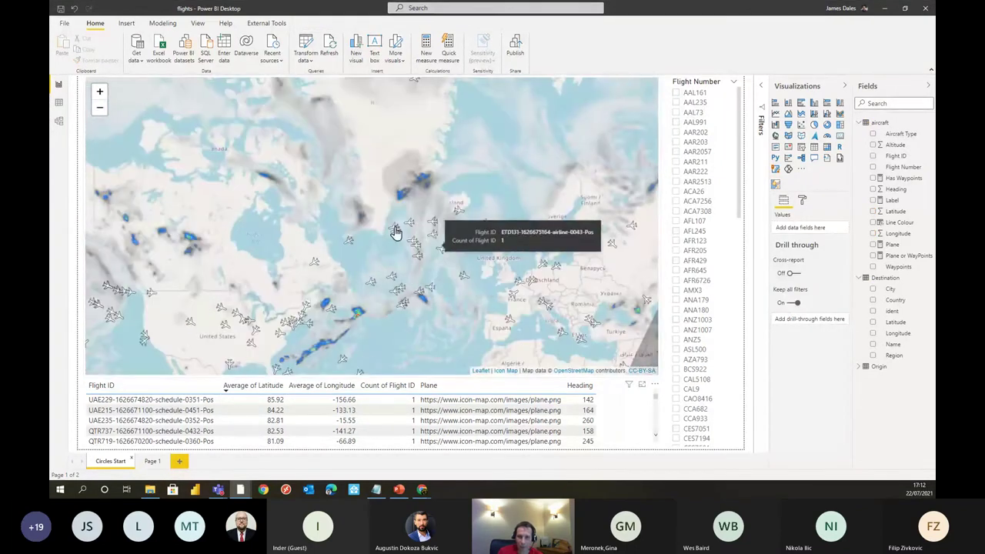
Step: Show the aircraft table's data and widen its Waypoints column
click(58, 102)
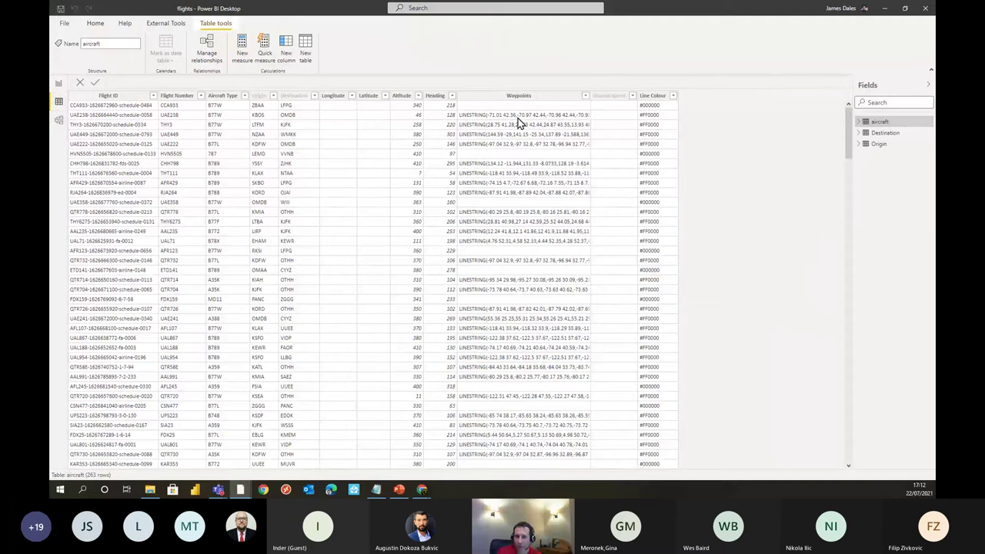
click(521, 123)
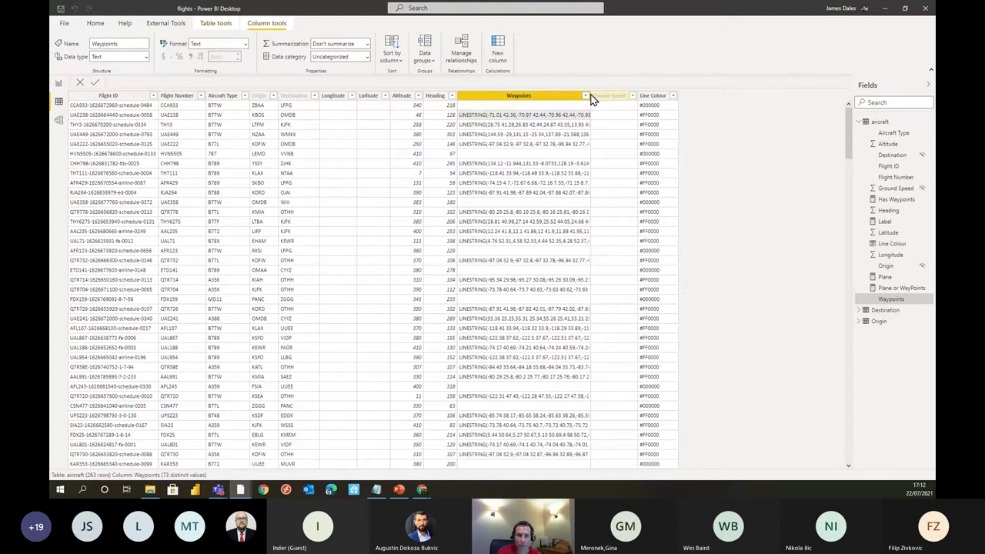
drag(590, 97, 609, 97)
Step: Return to the report and show the Objects formatting options of the flight map
click(57, 85)
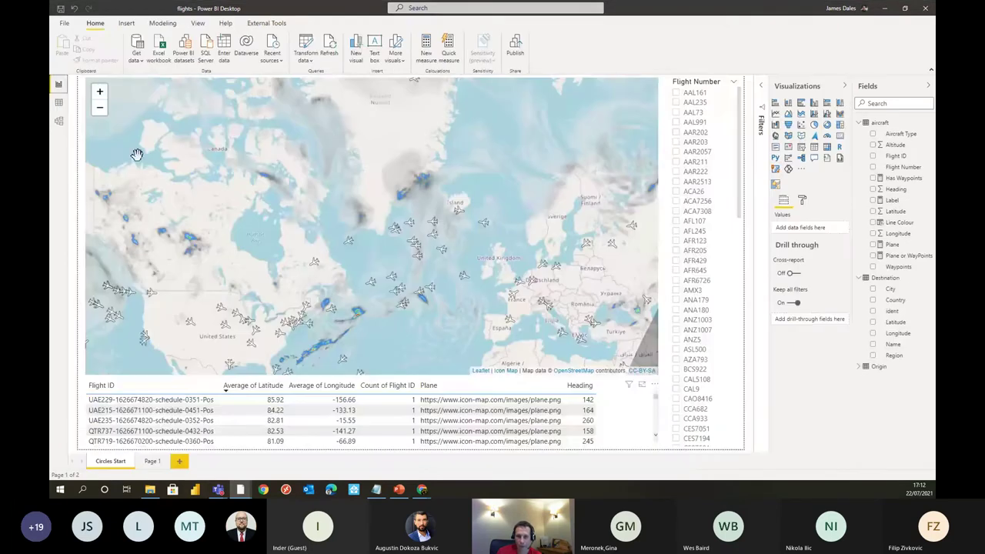
click(660, 185)
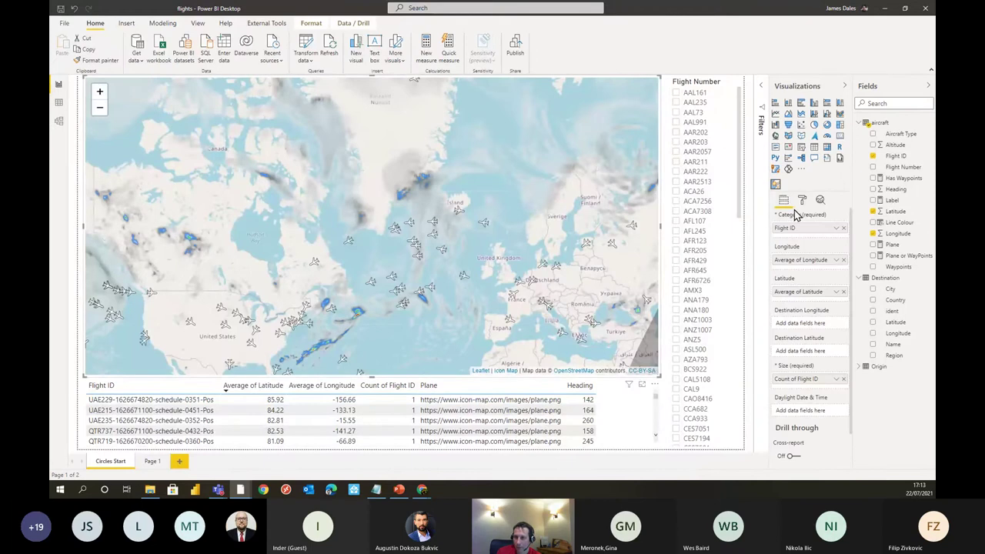
click(802, 200)
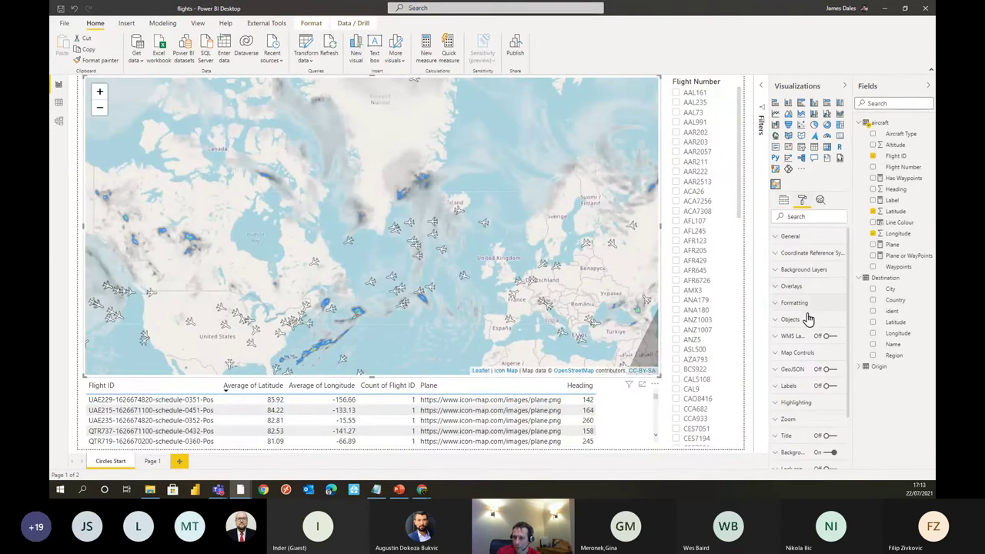
click(808, 318)
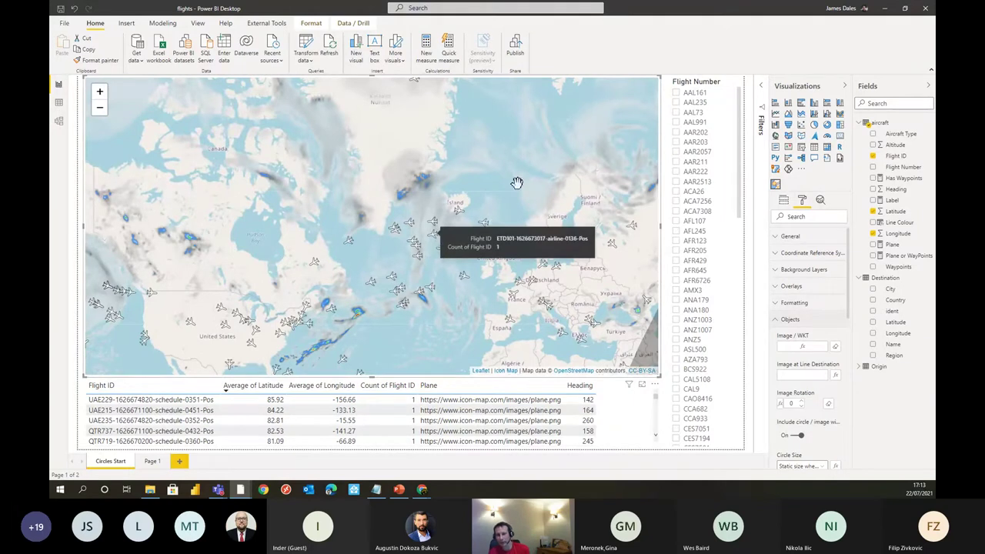
Step: Go back to the aircraft table's data and sort it by Flight ID in ascending order
click(61, 104)
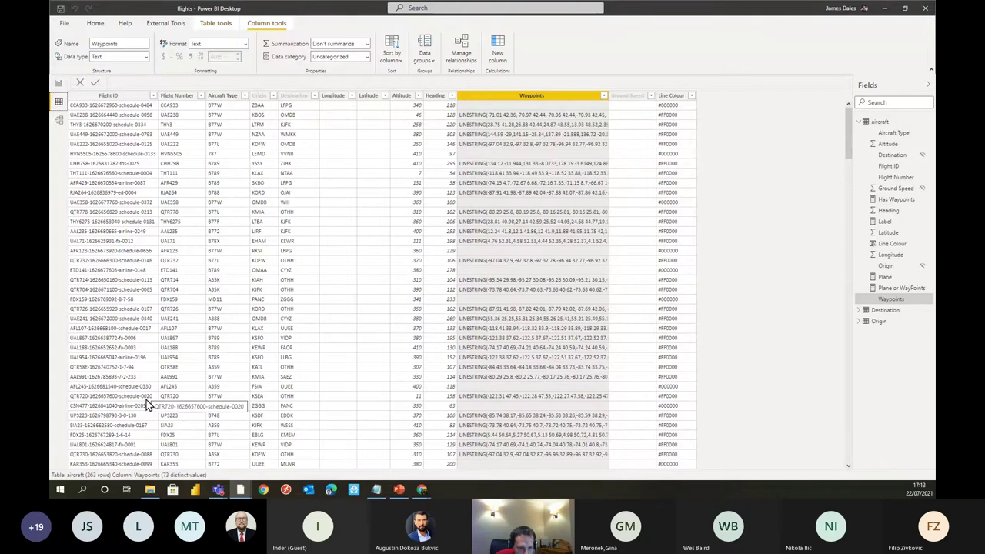
scroll(147, 397, down, 3)
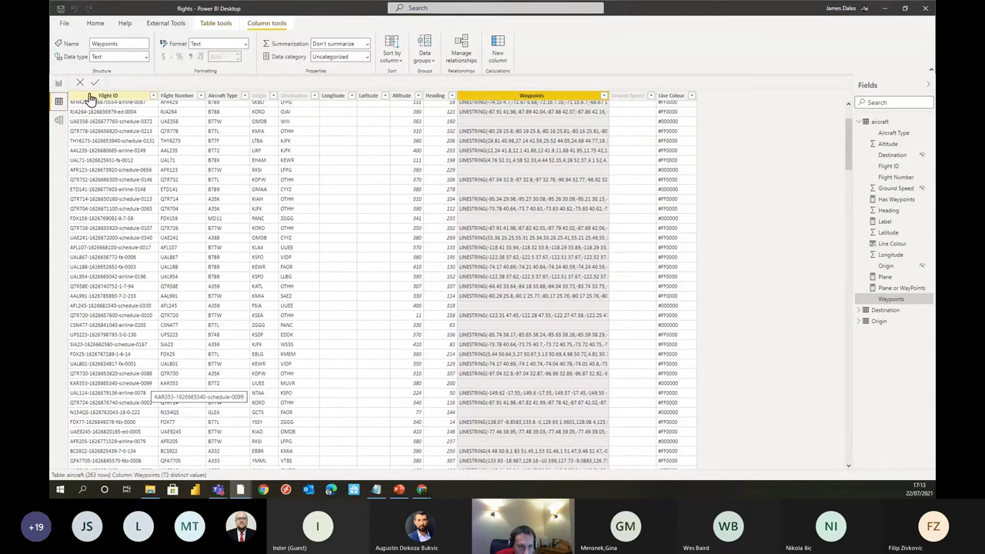
click(97, 100)
double_click(113, 96)
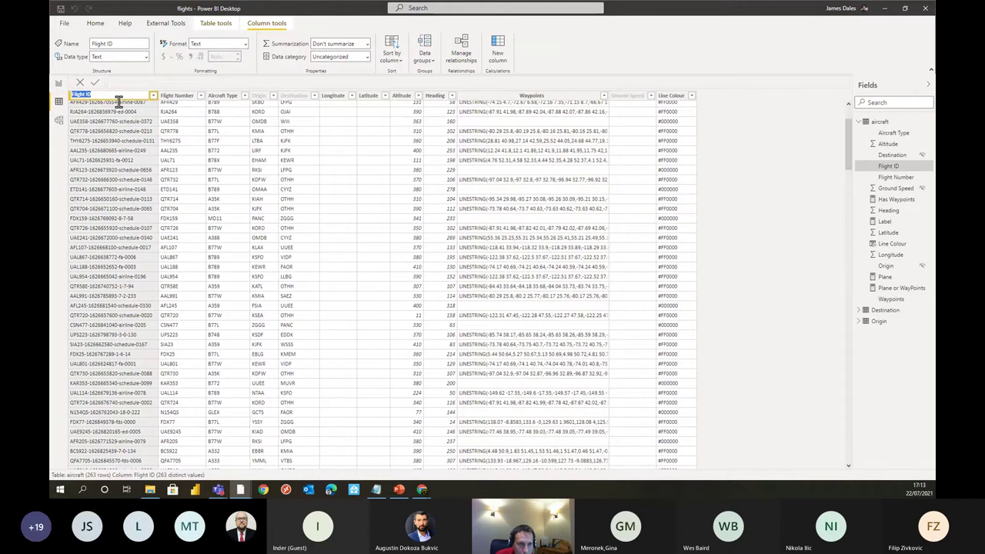
right_click(124, 95)
key(Escape)
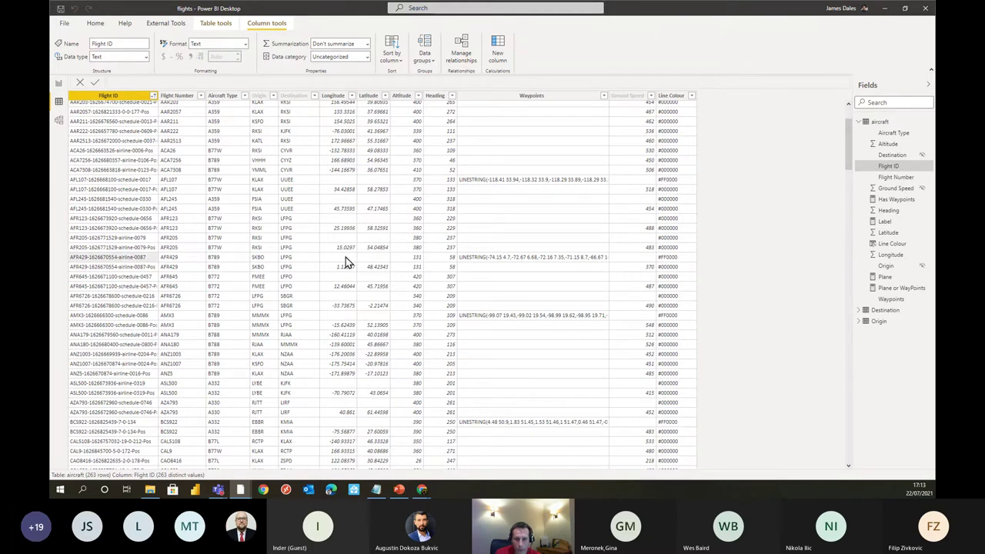
Step: Examine the Waypoints and position coordinates in the paired rows of flight AFR429
click(488, 260)
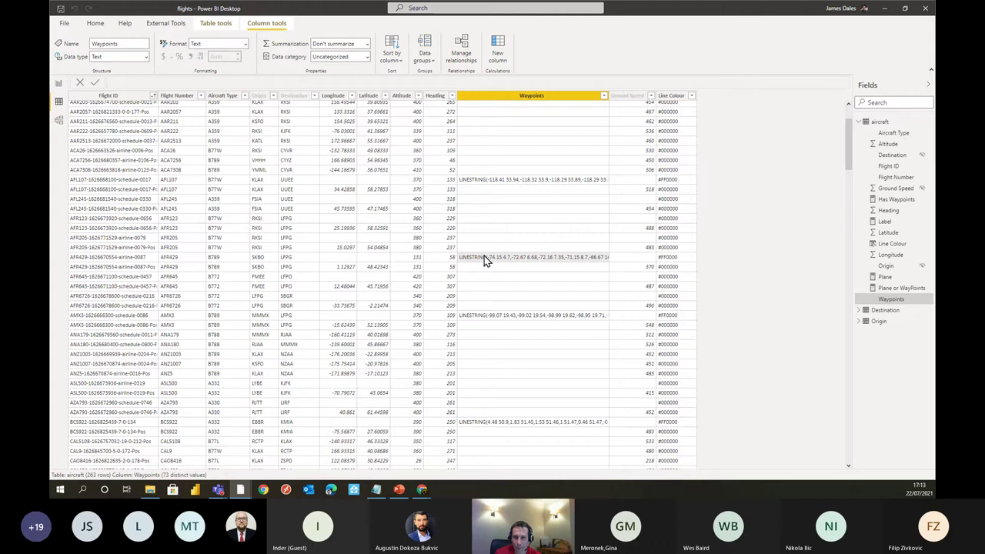
click(346, 270)
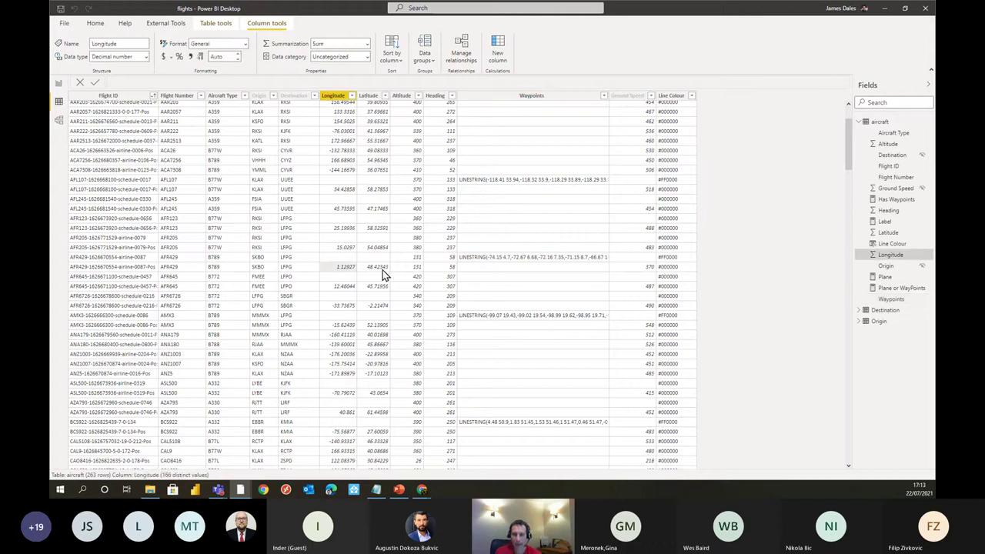
Step: Return to the report and base the flight map's Image / WKT on the Plane or WayPoints field value
click(61, 86)
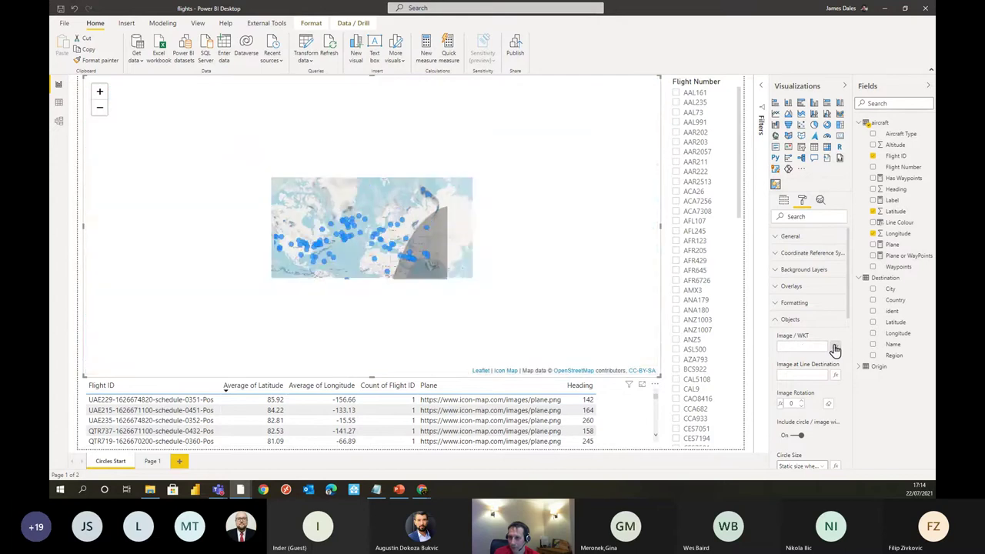
click(836, 347)
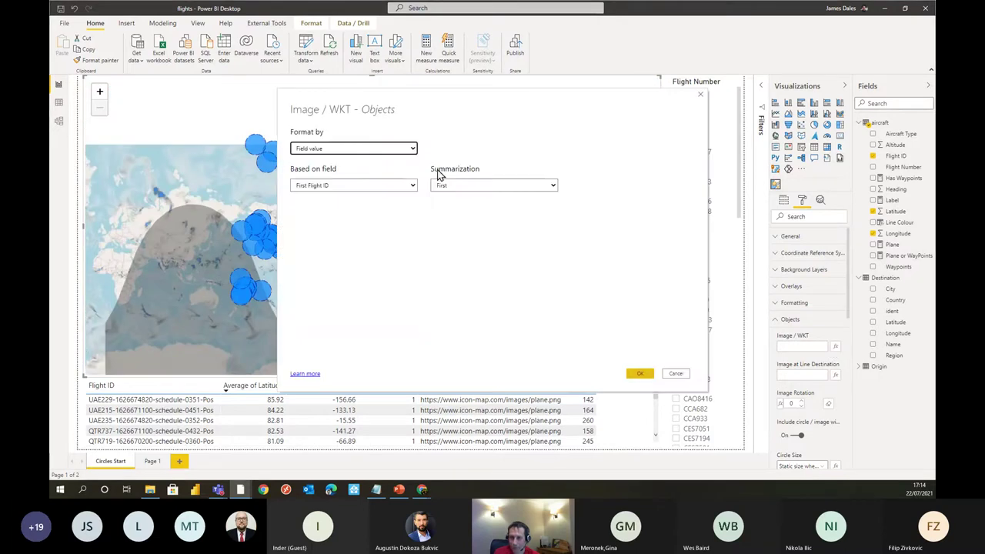
click(351, 185)
click(300, 217)
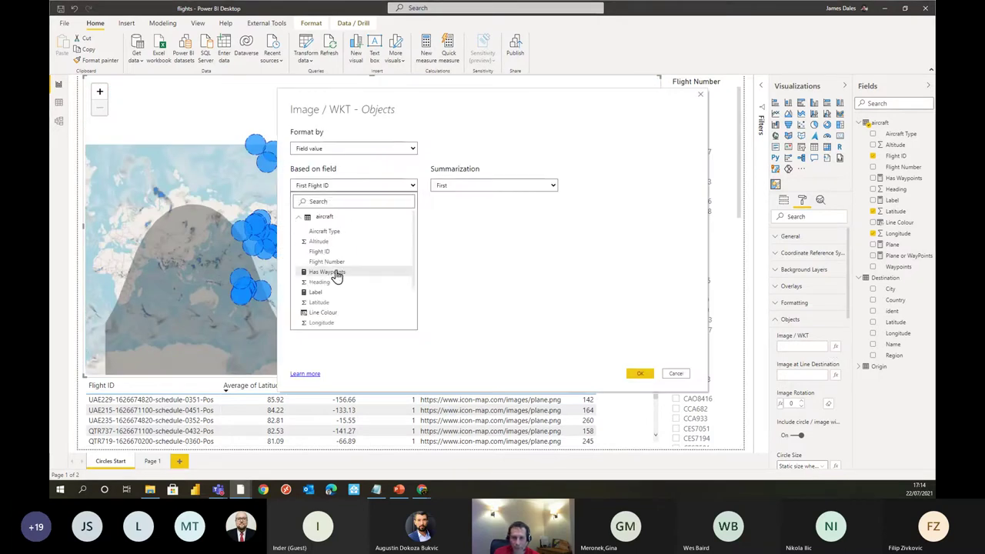
scroll(376, 284, down, 2)
click(343, 285)
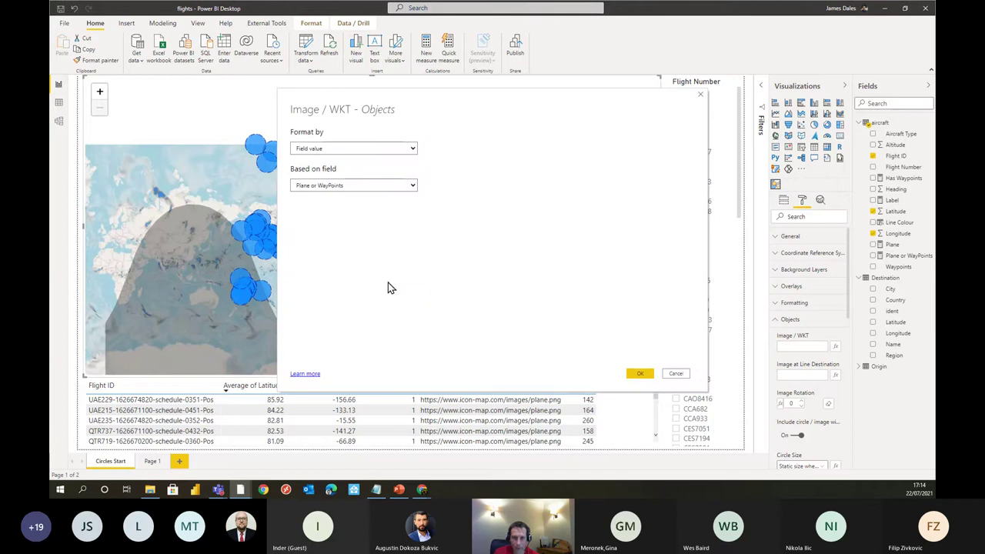
click(649, 374)
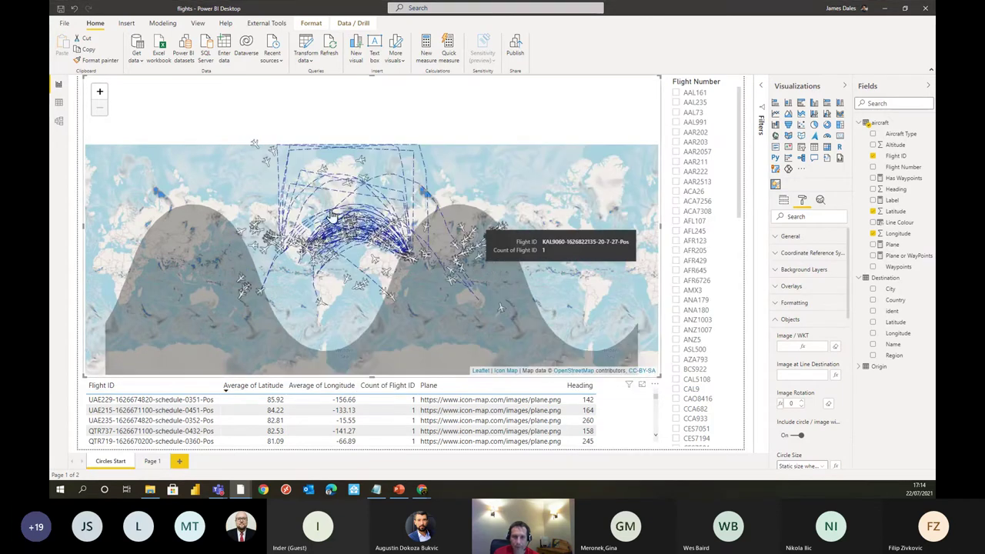
Step: Try filtering the flight map to flight number KAL17 and to KAL19, and clear the flight selection
scroll(454, 308, up, 5)
scroll(702, 260, down, 5)
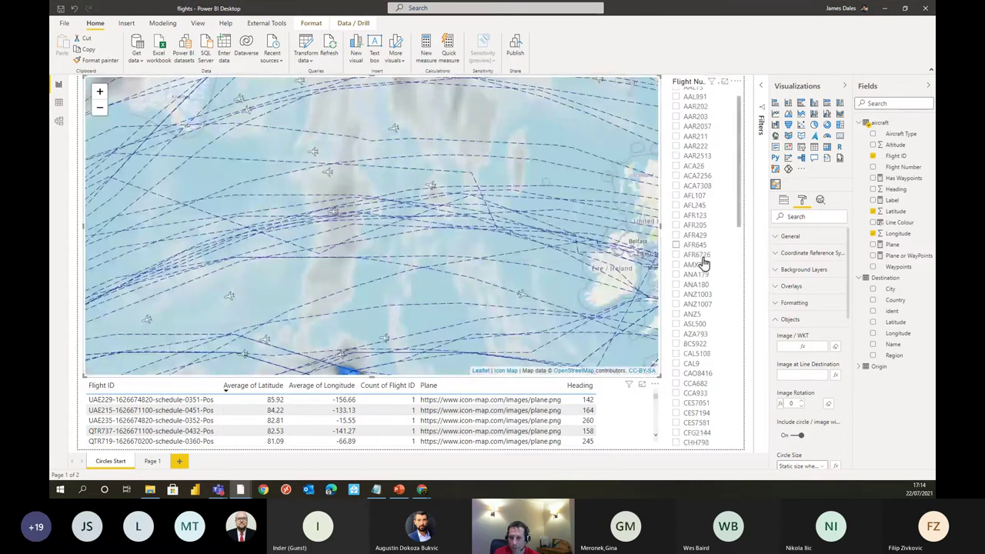
scroll(701, 264, down, 10)
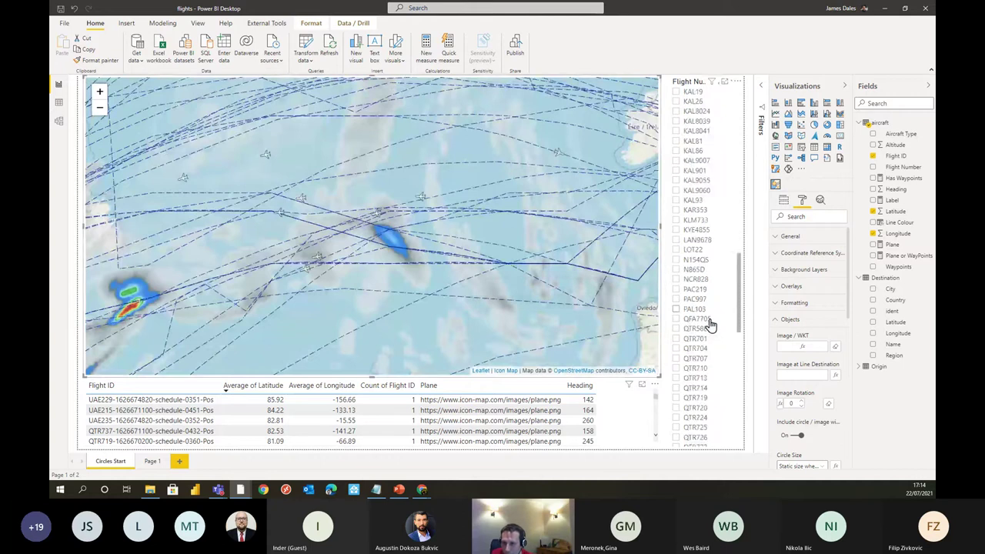
scroll(713, 324, up, 5)
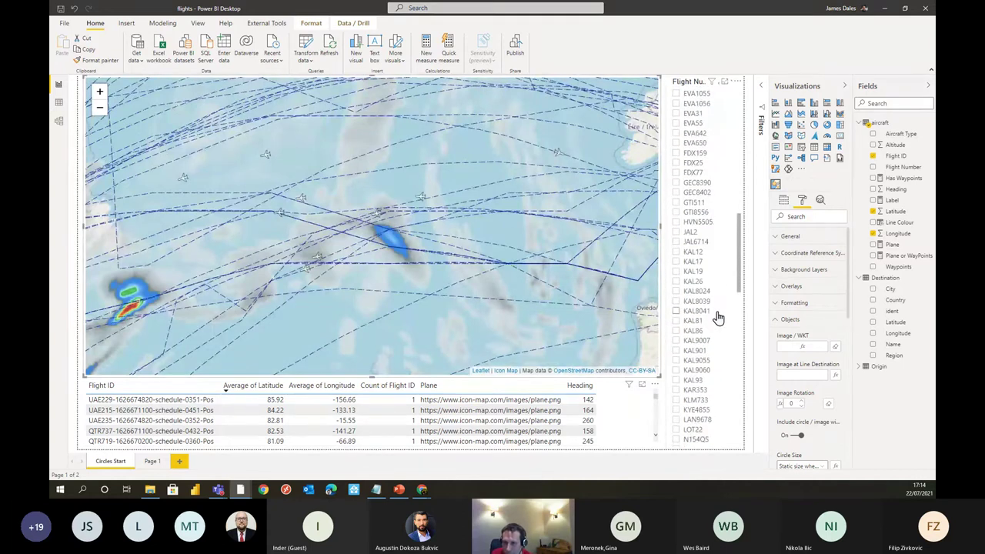
click(699, 261)
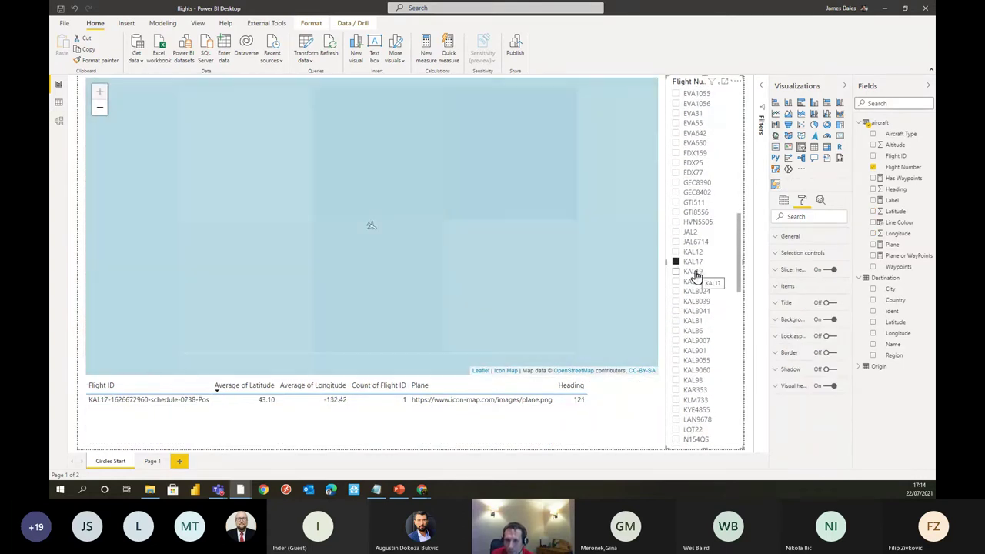
click(695, 273)
click(695, 275)
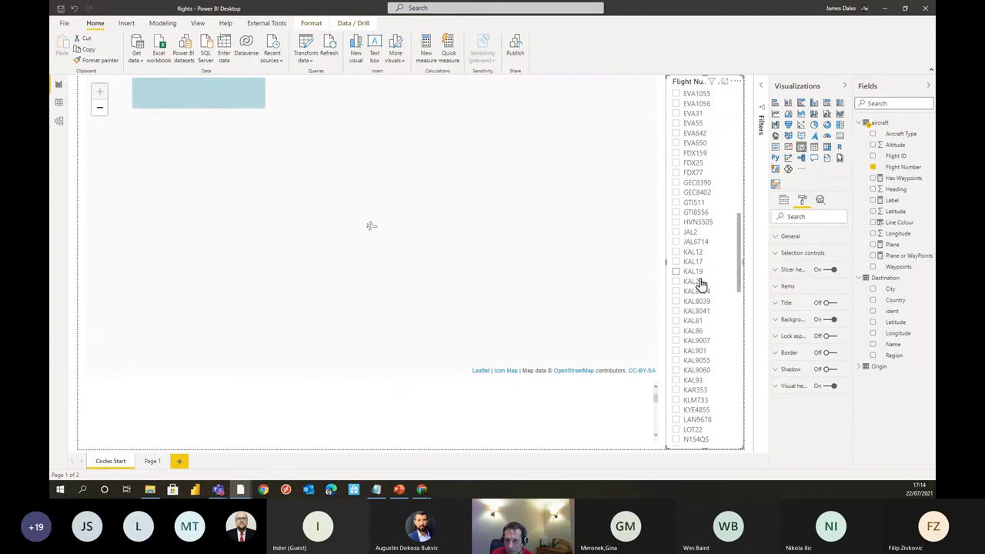
Step: Filter the report to flight number UAE201 and examine its waypoint line and plane icon on the map
scroll(699, 286, down, 5)
scroll(701, 304, down, 5)
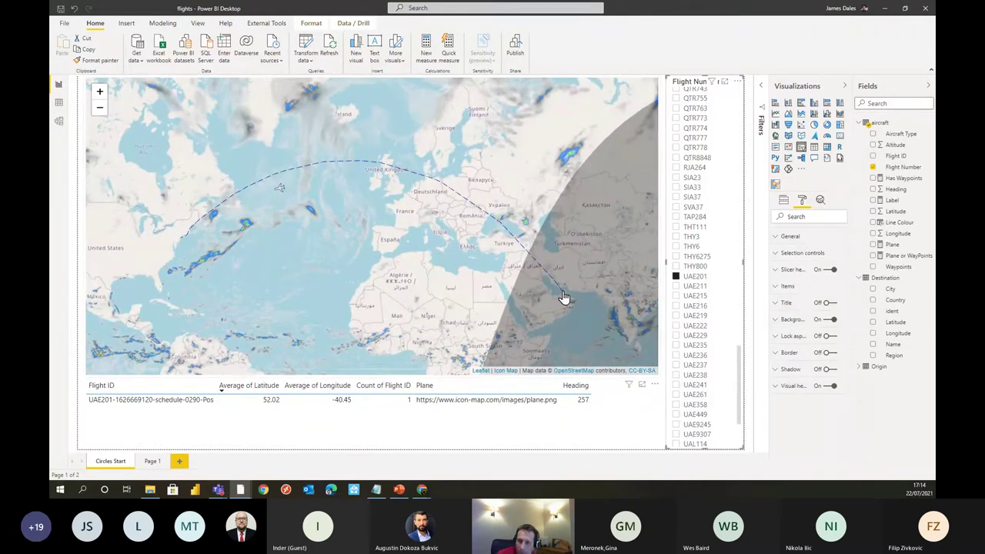
scroll(562, 300, up, 5)
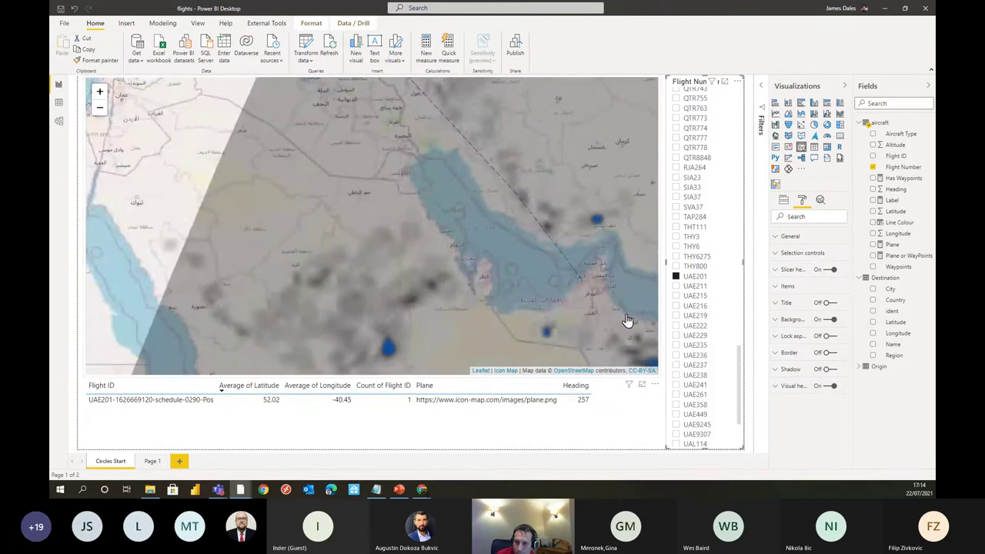
scroll(579, 297, down, 4)
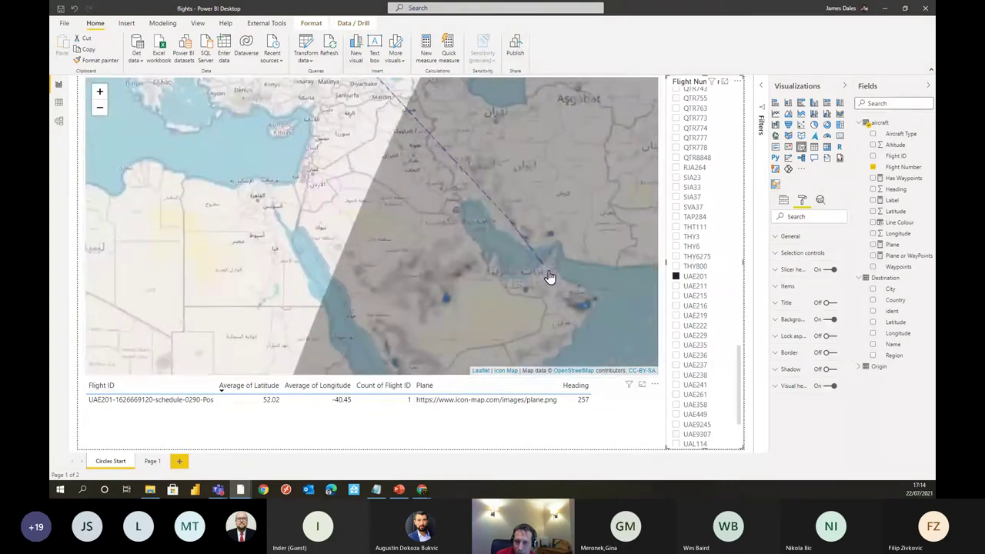
scroll(554, 275, down, 2)
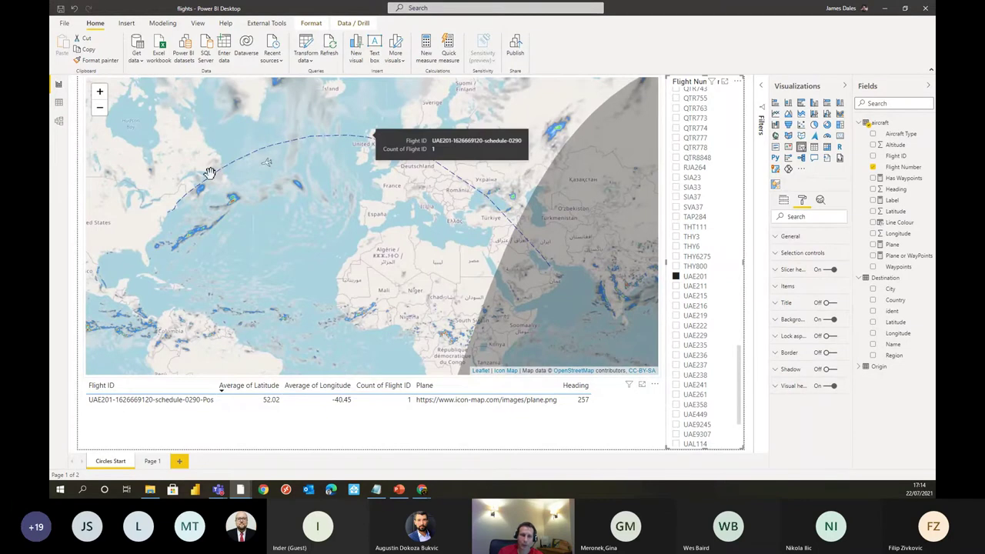
scroll(261, 168, up, 2)
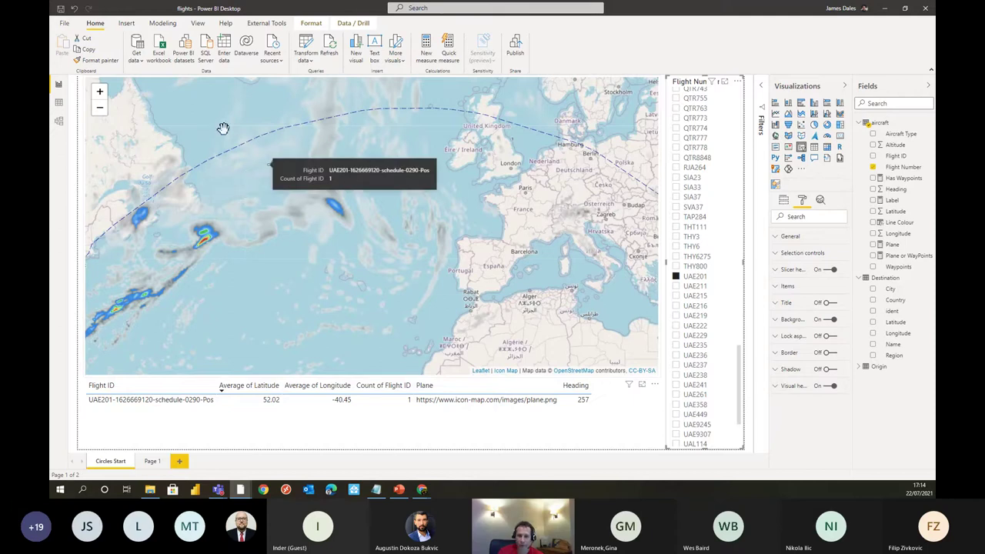
click(253, 101)
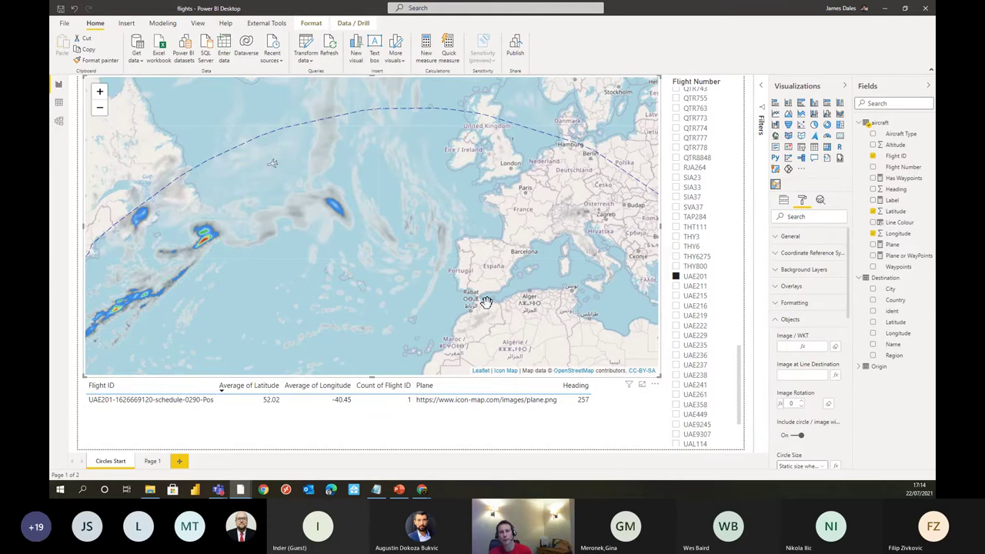
Step: Remove the UAE201 filter and look over all flight routes across the North Atlantic
click(692, 282)
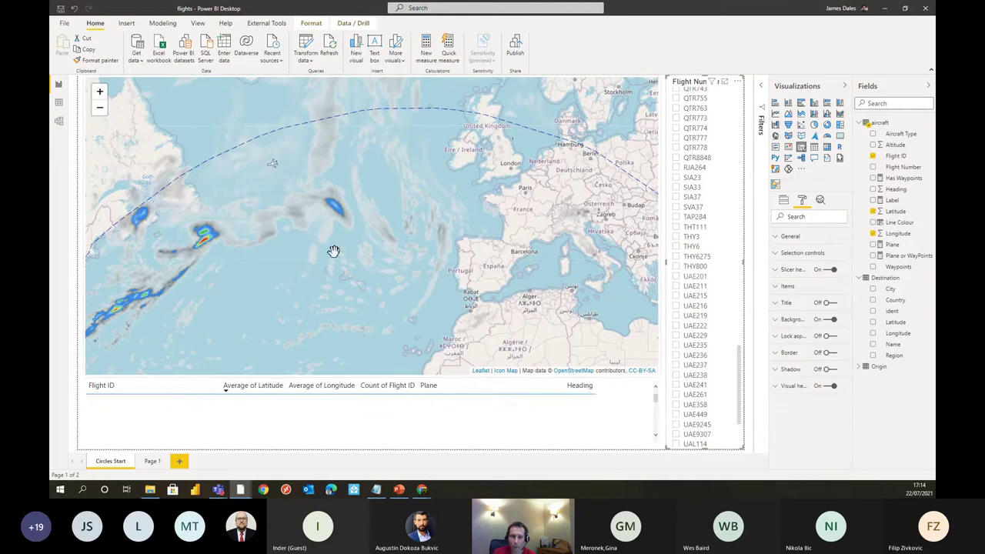
scroll(336, 275, up, 5)
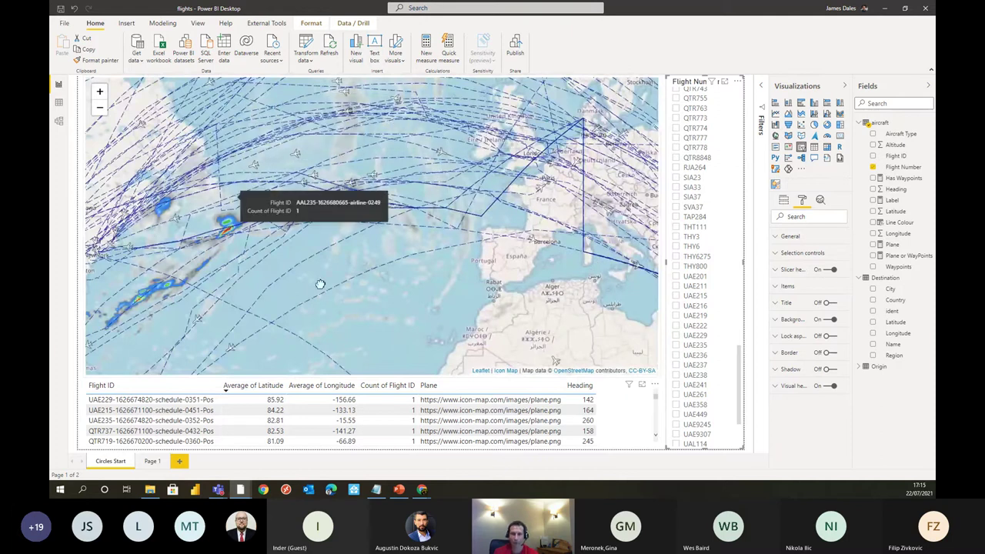
drag(321, 281, 334, 242)
Step: Highlight individual flights on the map from the table, including UAE215 and QTR737, and clear the selection
click(211, 410)
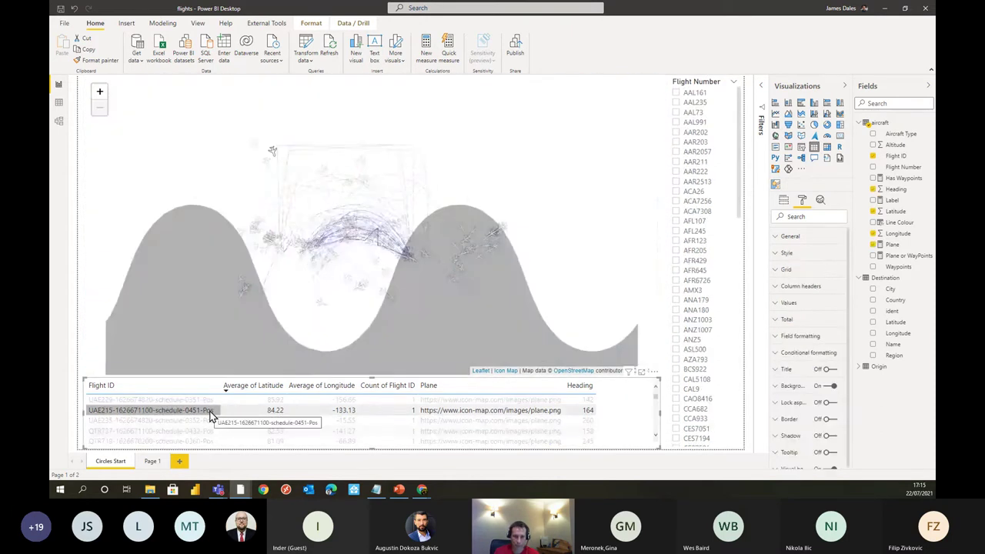
click(204, 433)
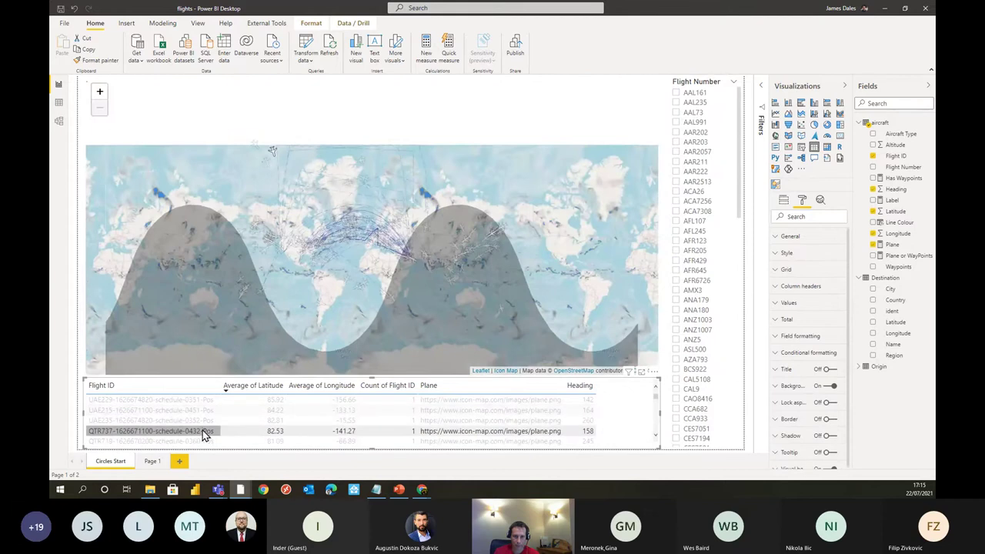
click(204, 432)
scroll(428, 431, down, 5)
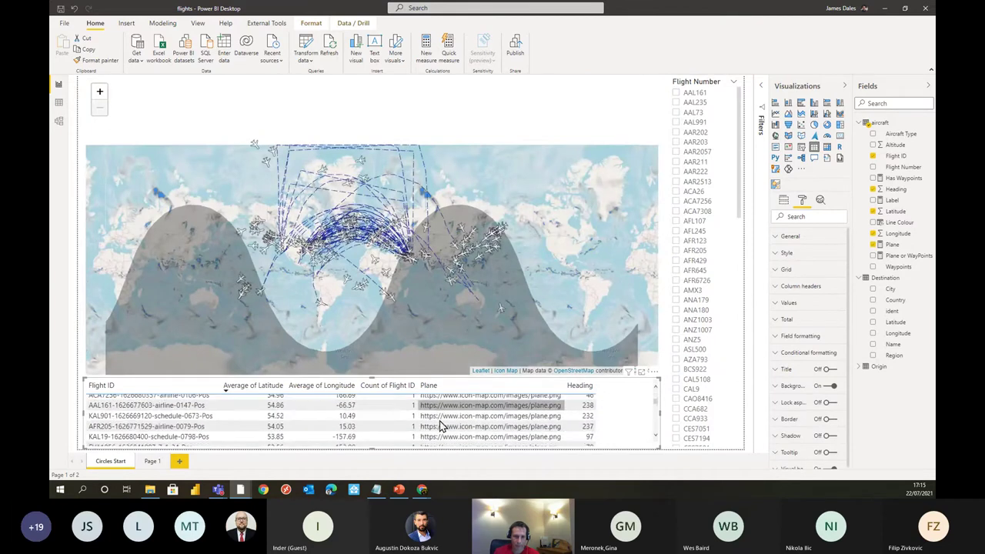
click(440, 417)
click(441, 420)
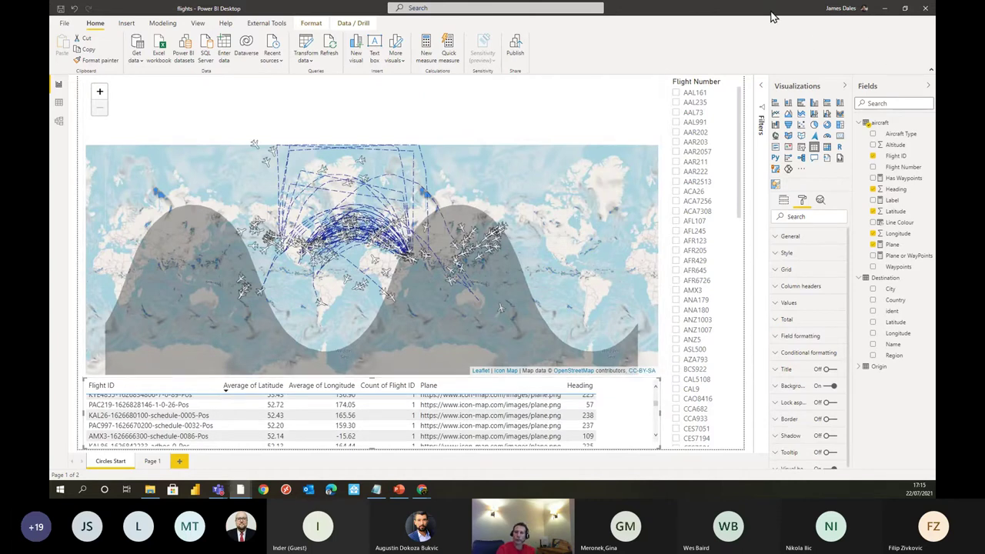
Step: Minimize the flights report, switch to the house prices report in the browser, and collapse its page list and navigation pane
click(884, 7)
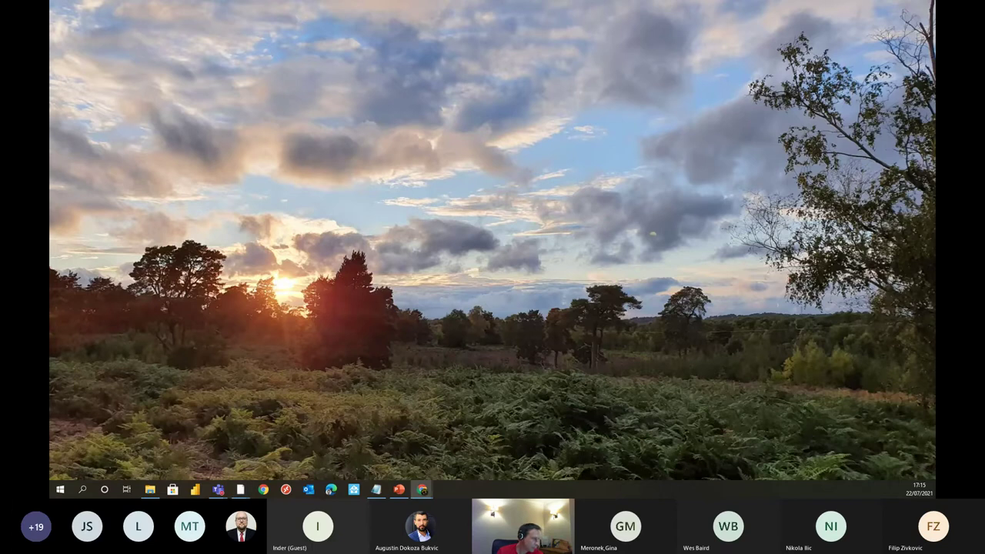
click(421, 489)
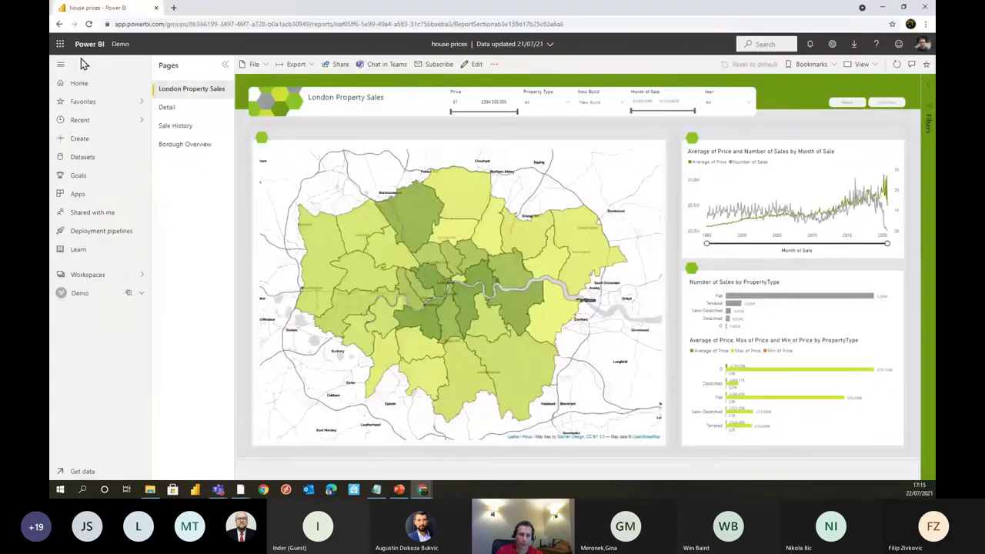
click(225, 65)
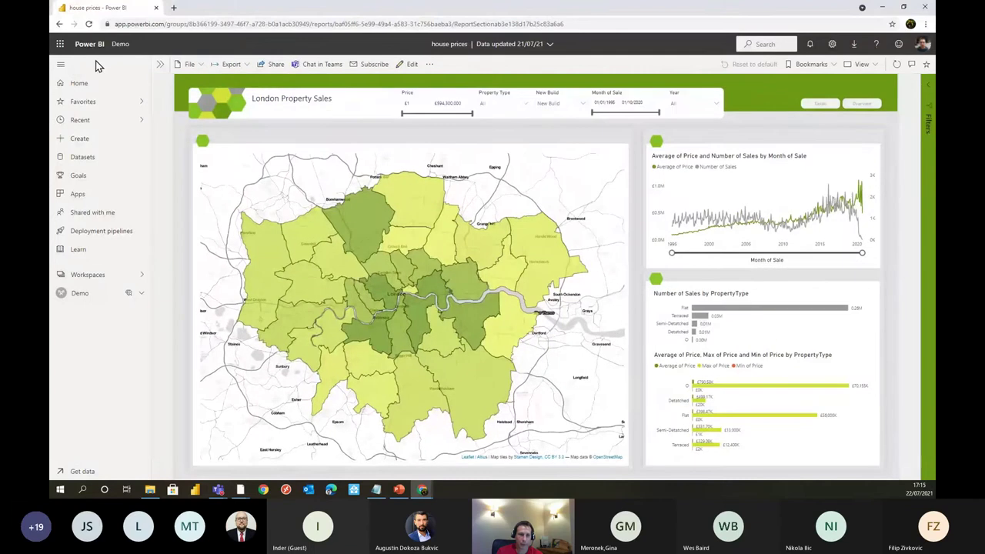
click(67, 68)
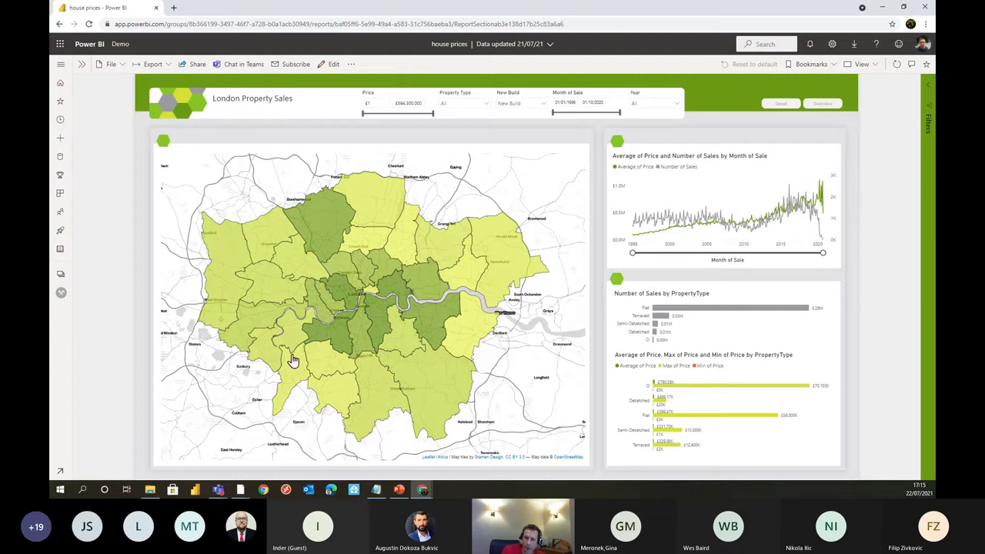
Step: Try highlighting boroughs on the London Property Sales map, select Islington, and drill through to its detail page
click(343, 302)
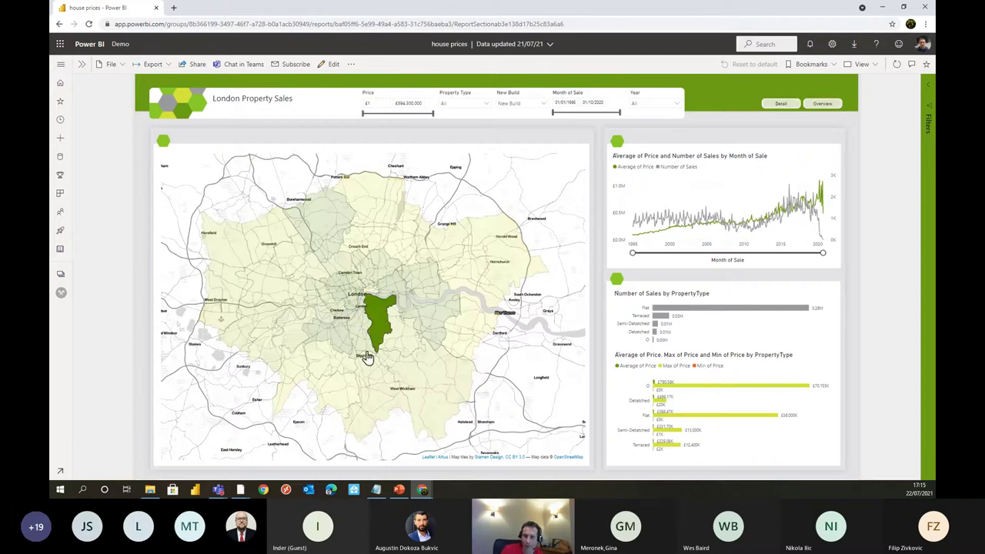
click(329, 332)
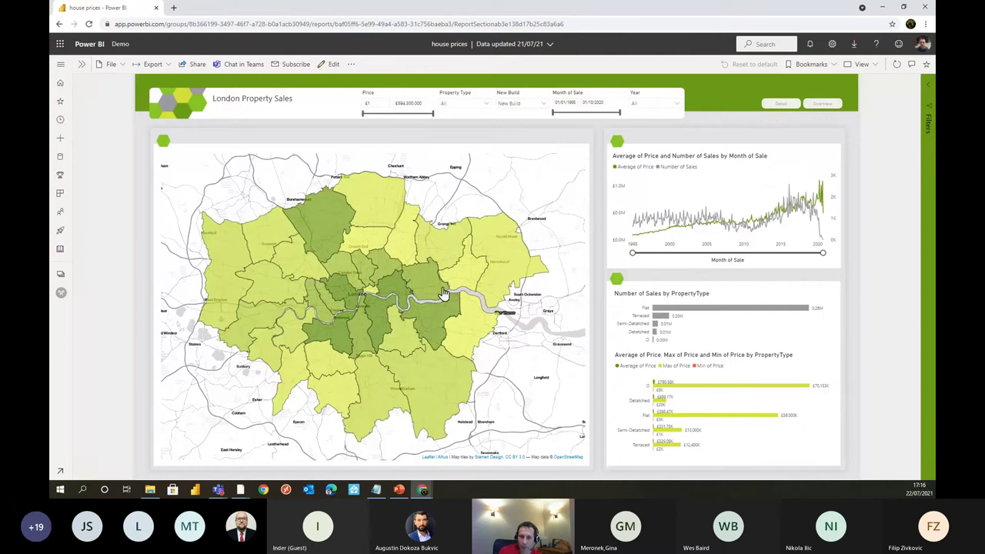
click(364, 269)
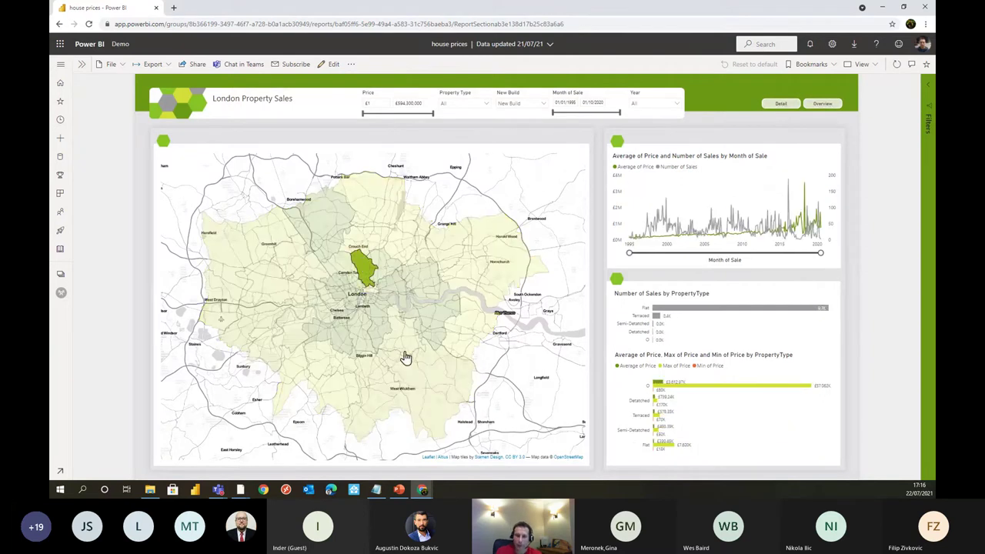
click(781, 105)
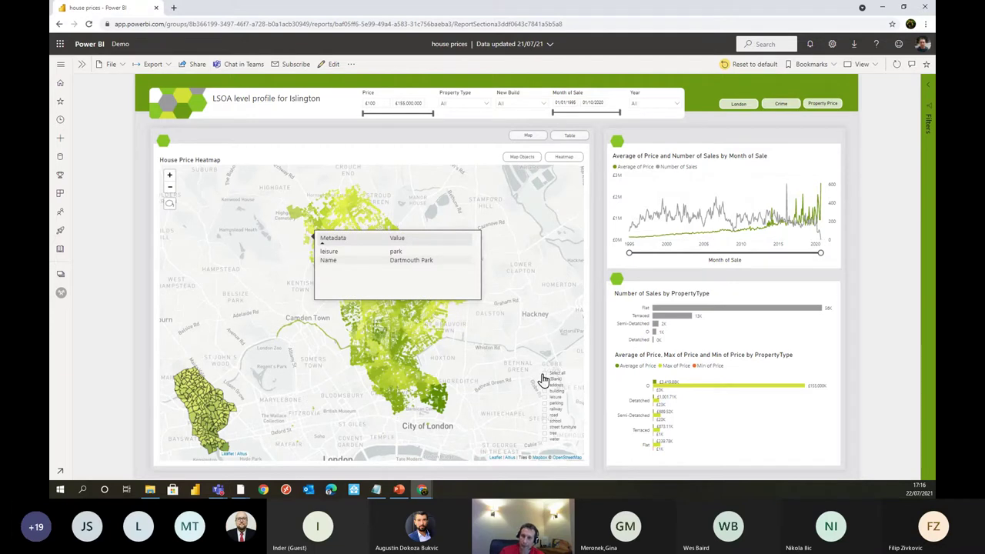
Step: Show the map objects instead of the Islington house price heatmap and narrow them to the area around Highbury Fields
scroll(472, 420, up, 1)
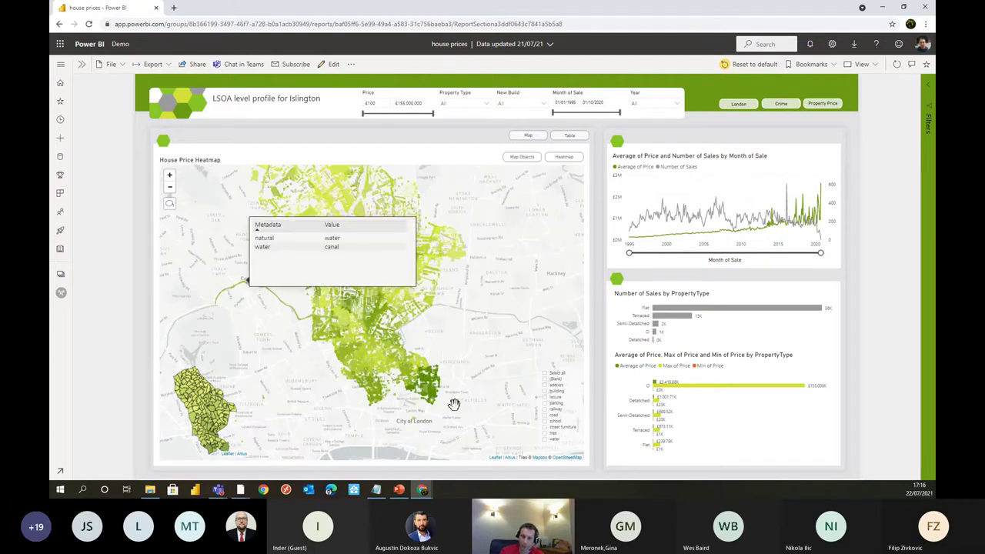
scroll(451, 324, up, 1)
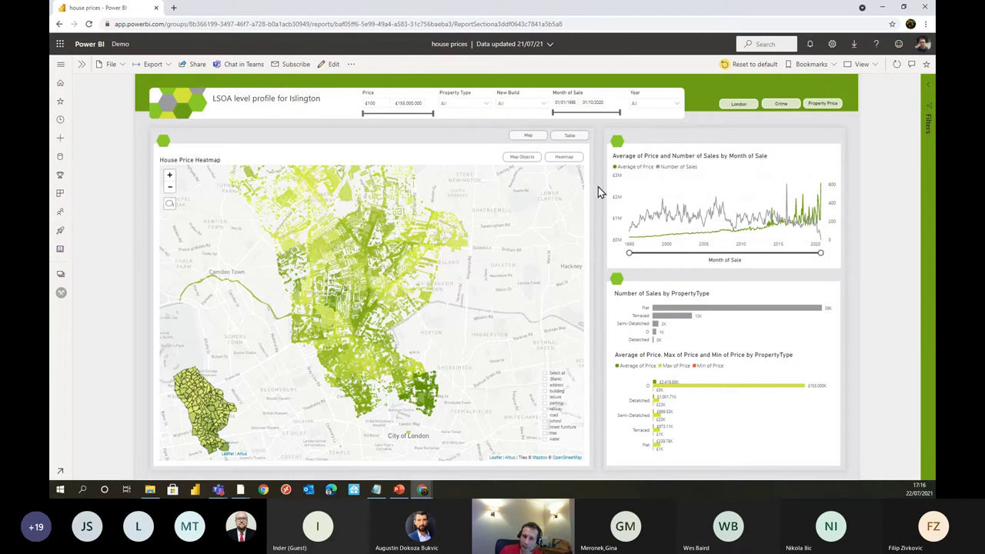
click(528, 157)
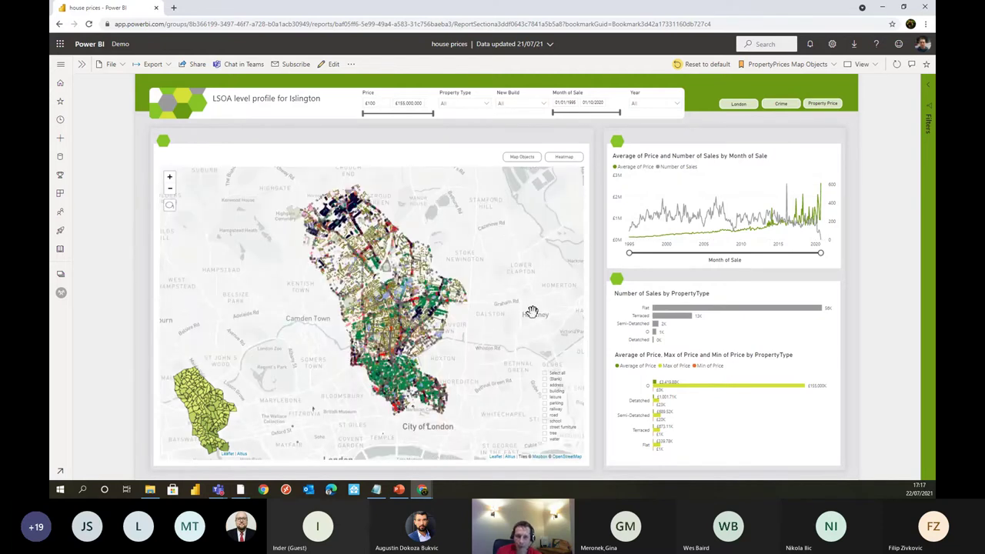
scroll(459, 406, up, 1)
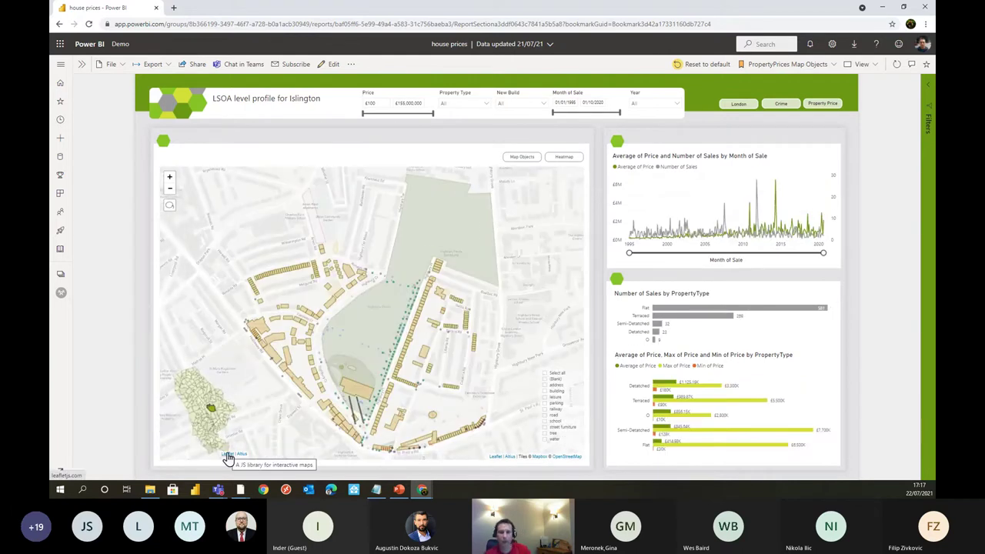
scroll(290, 331, up, 1)
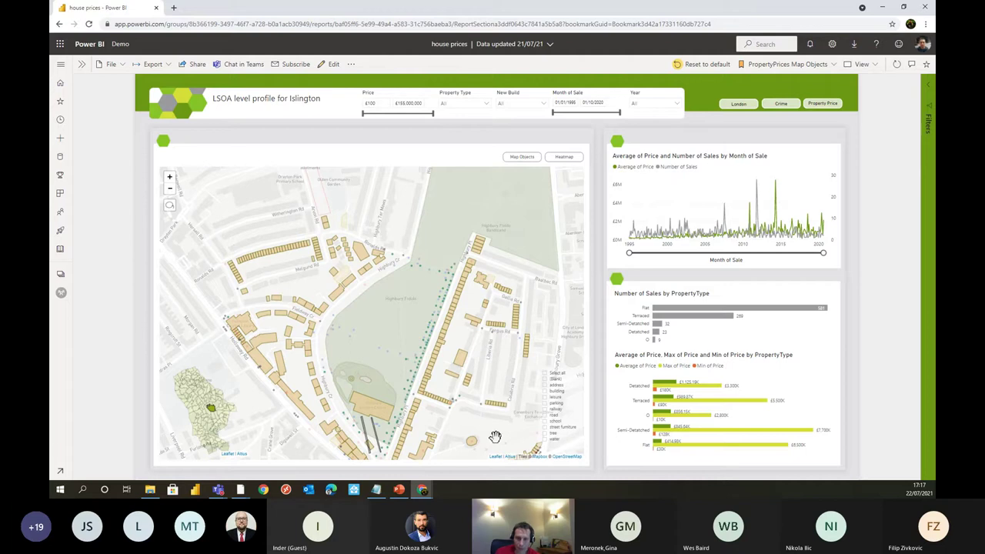
Step: Clear the Highbury Fields area filter, try selecting another spot, and inspect Islington's map objects down to street and building level
click(210, 408)
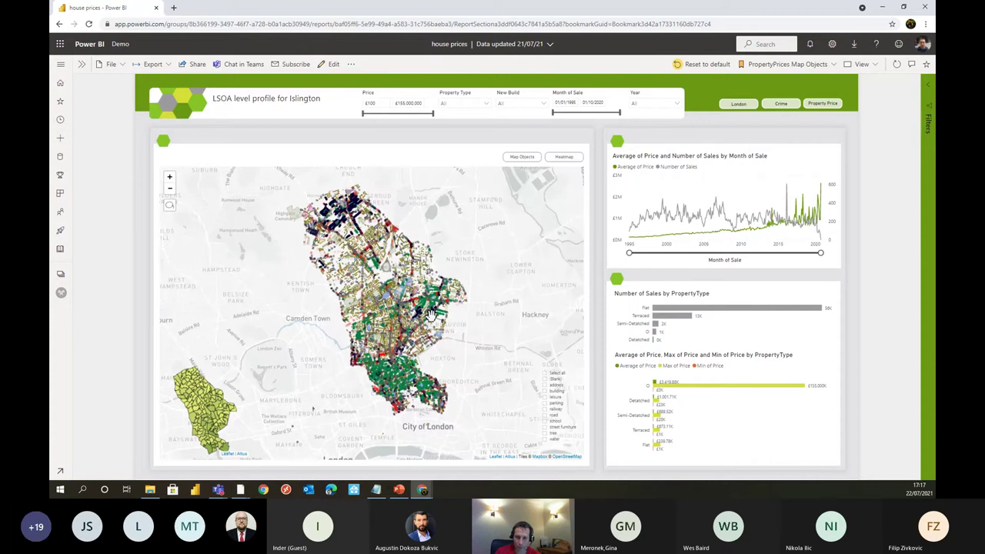
scroll(431, 314, up, 3)
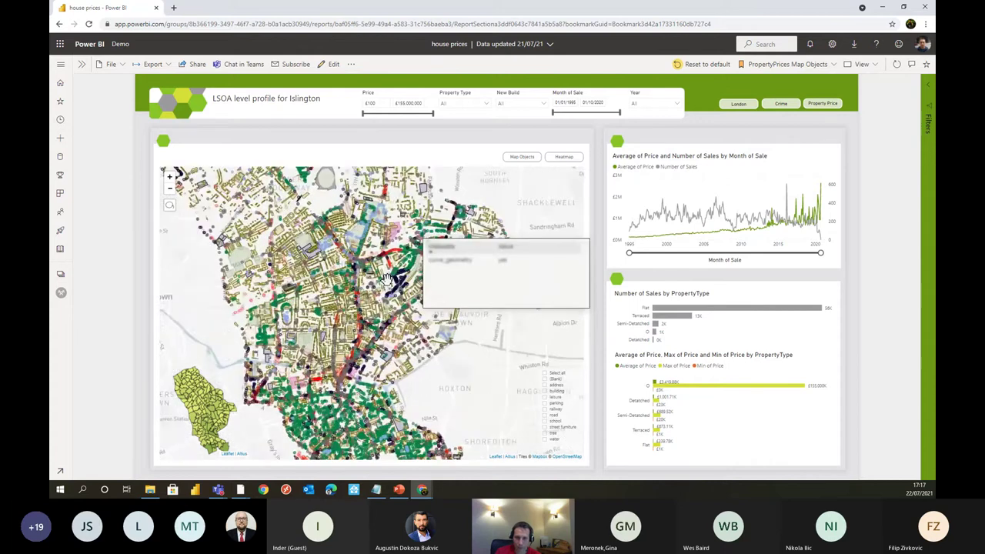
scroll(388, 278, up, 3)
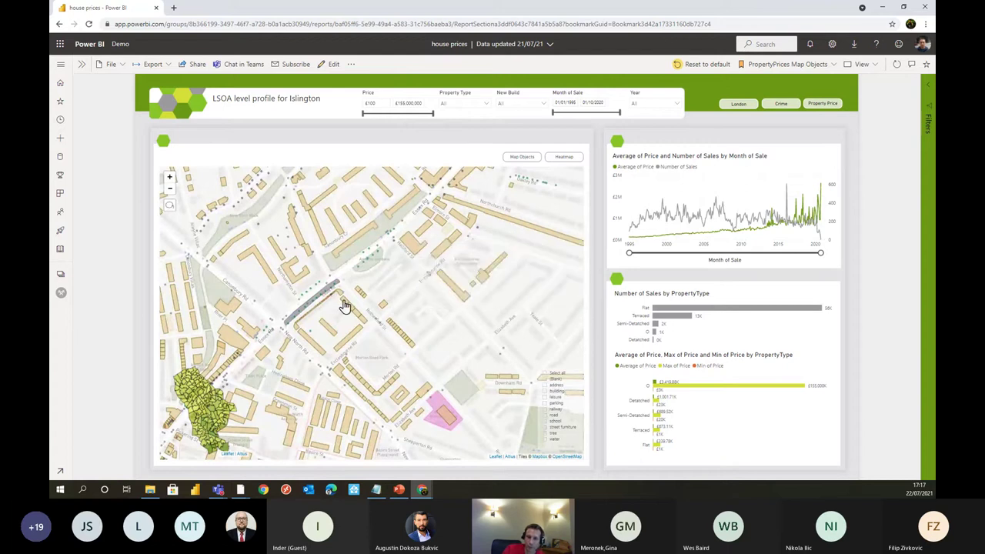
mouse_move(348, 305)
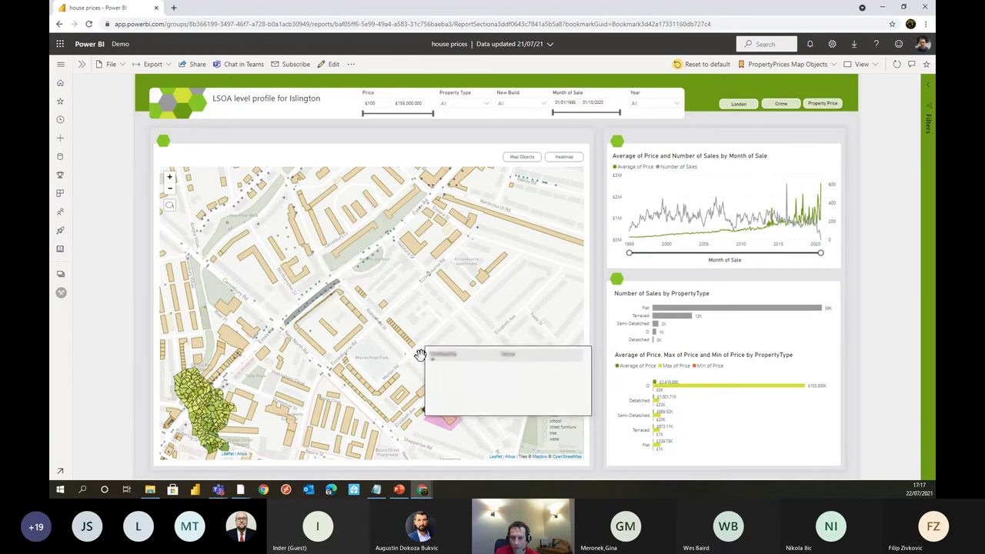
click(414, 250)
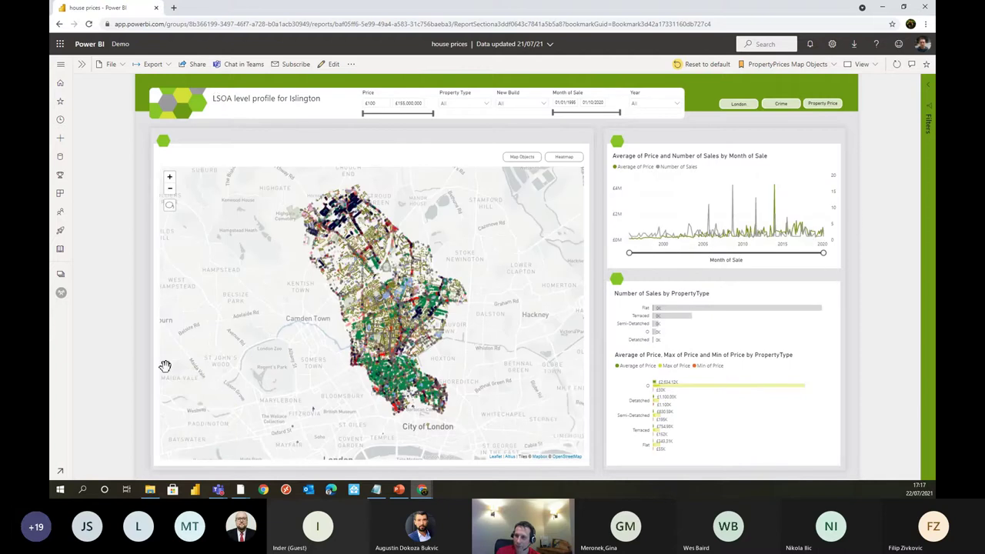
scroll(433, 312, up, 3)
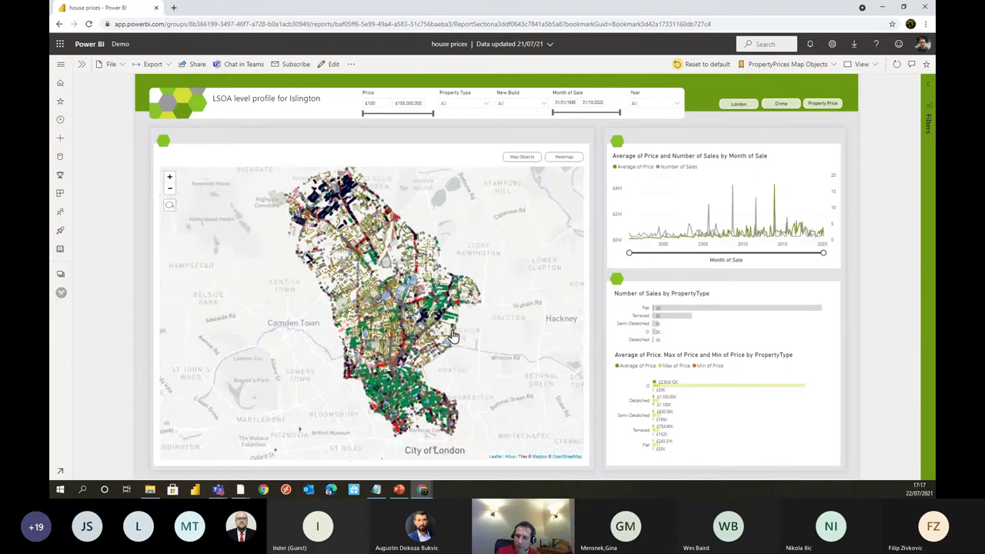
scroll(434, 350, up, 3)
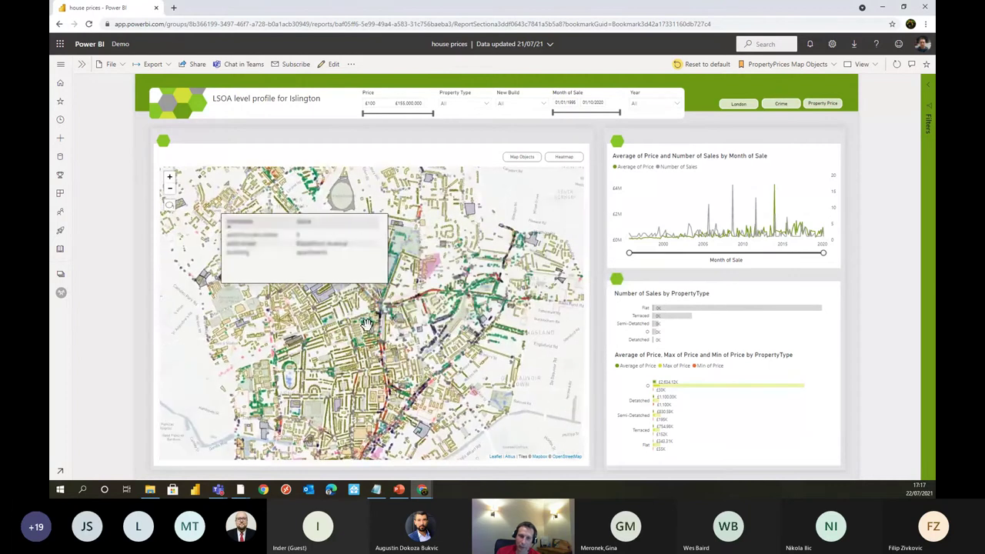
scroll(367, 363, up, 3)
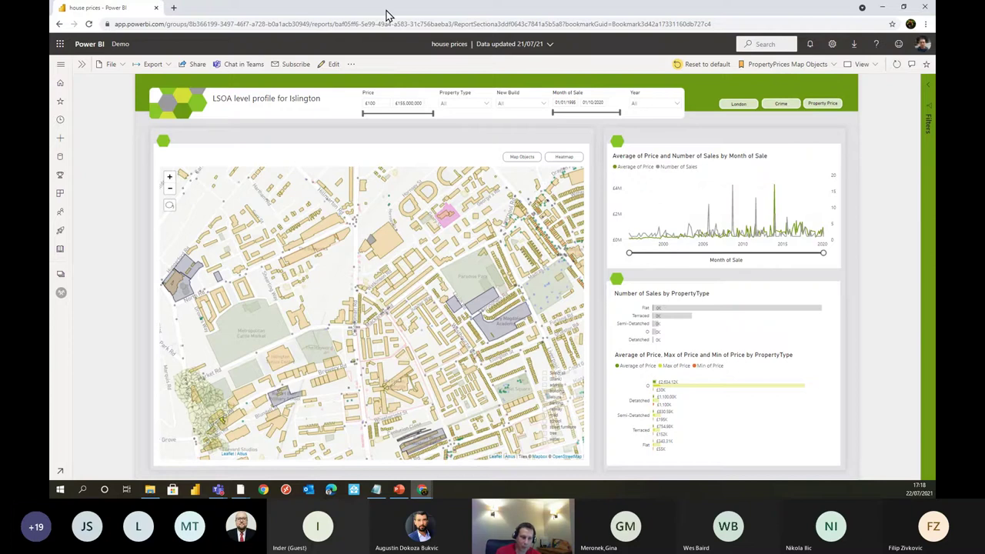
Step: Switch to the V3 report in Power BI Desktop, open the Multi Objects page, and highlight the Circle object on the map
drag(387, 15, 49, 154)
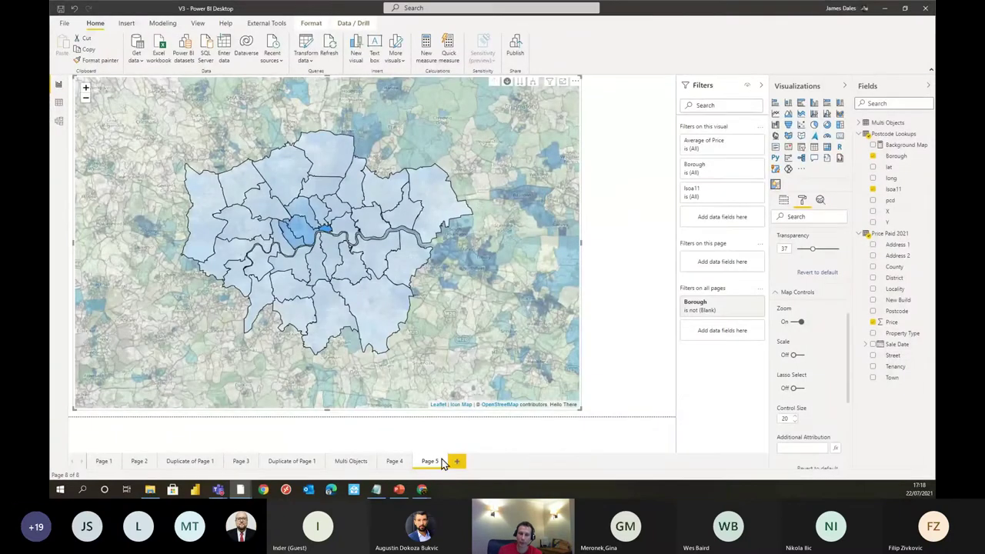
click(355, 462)
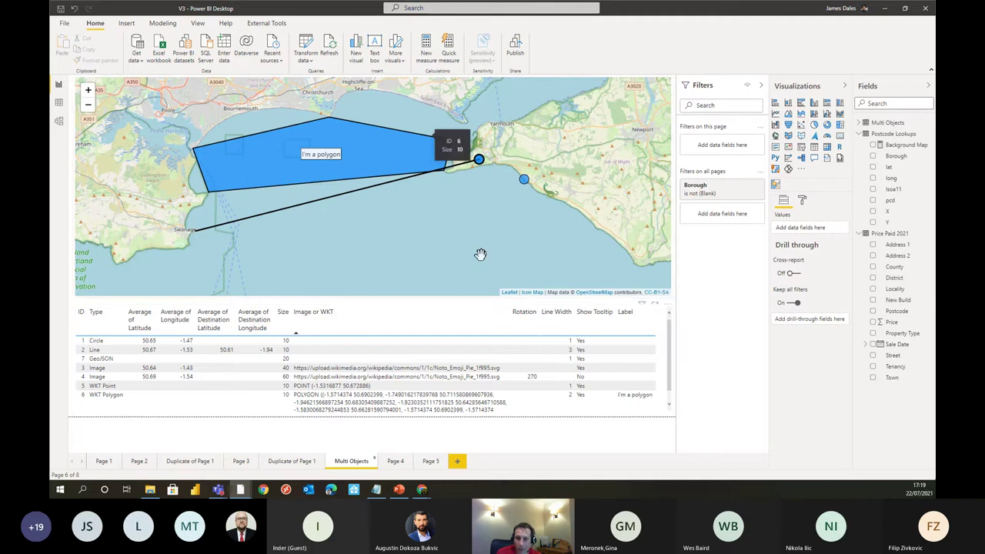
click(108, 346)
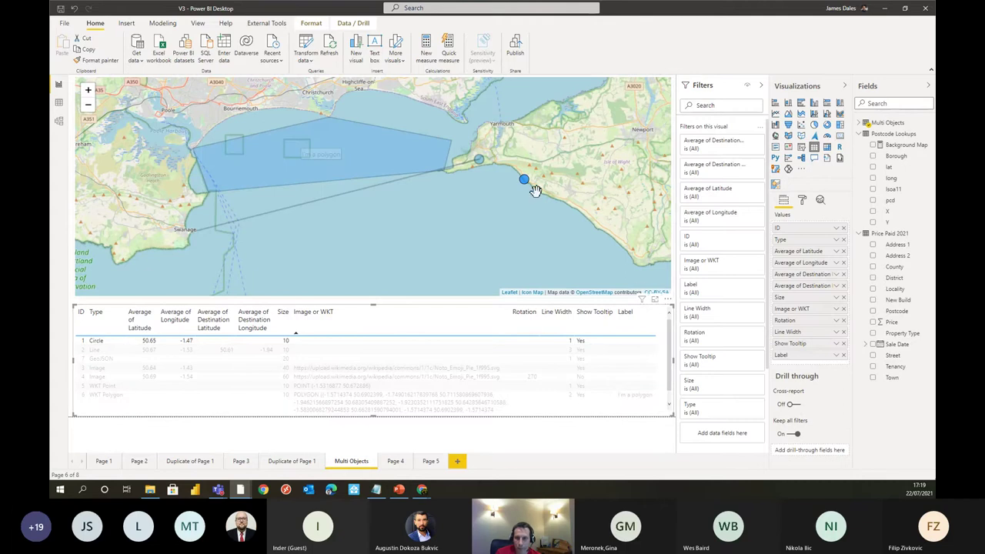
mouse_move(524, 187)
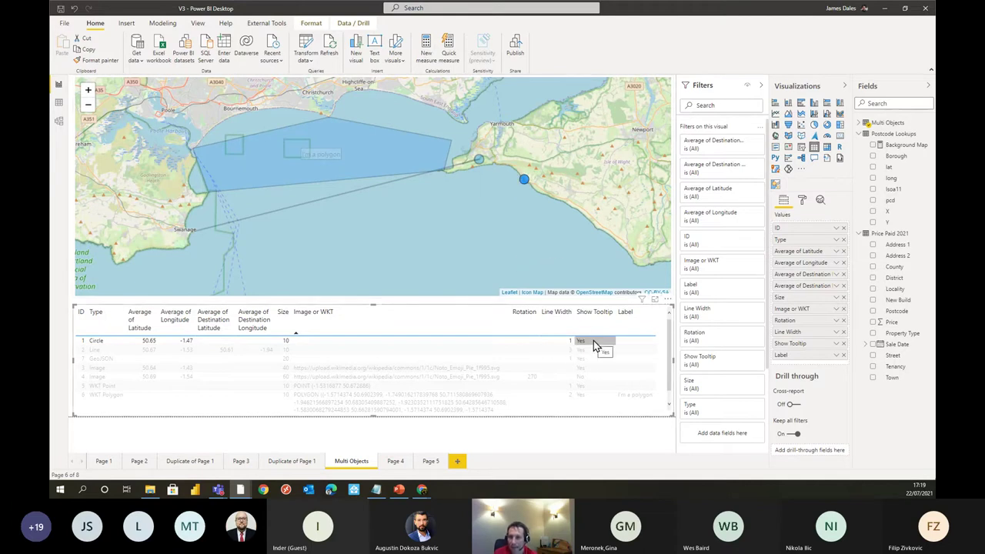
Step: Review the map's Objects formatting, including Show Tooltip and Allow Selection, and clear the Circle highlight
click(801, 202)
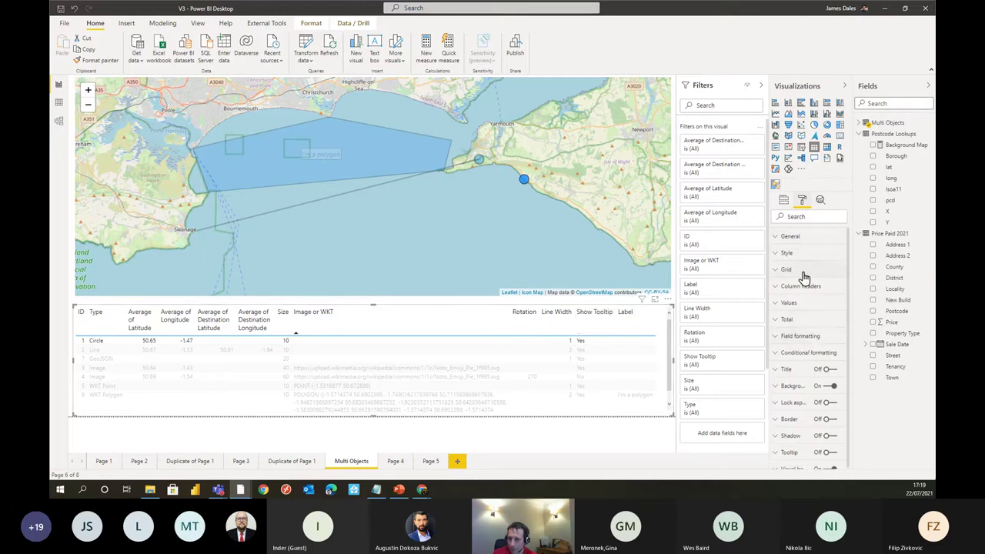
click(618, 180)
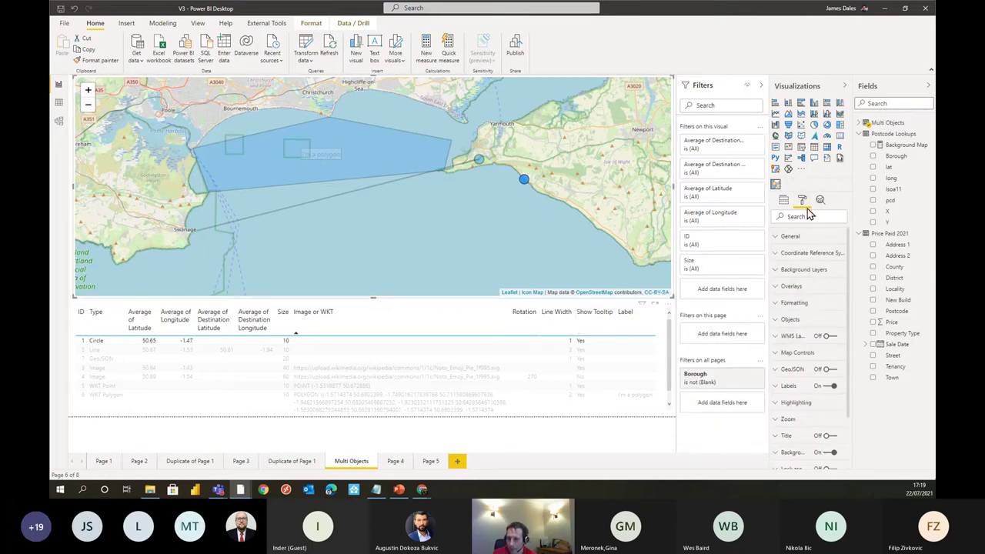
click(791, 319)
scroll(816, 331, down, 3)
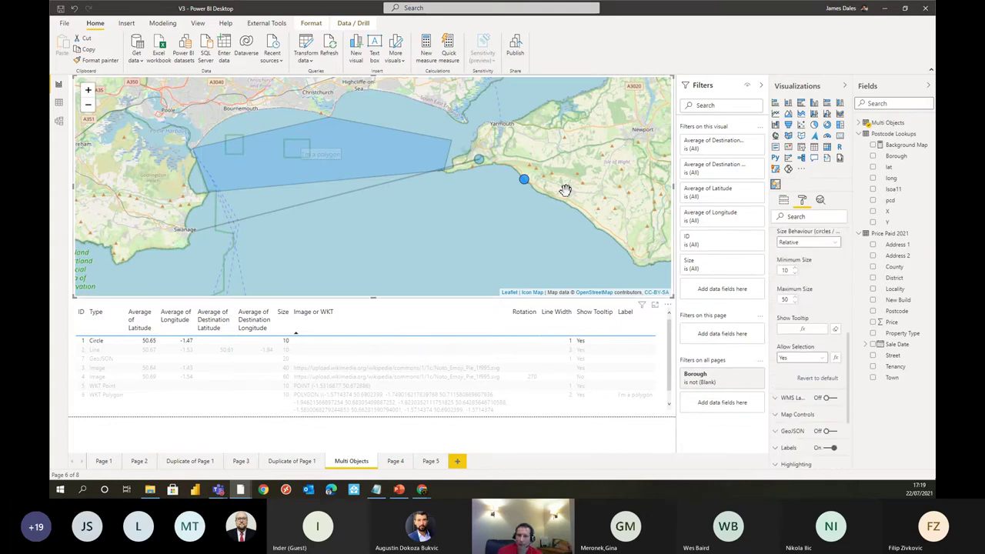
click(499, 338)
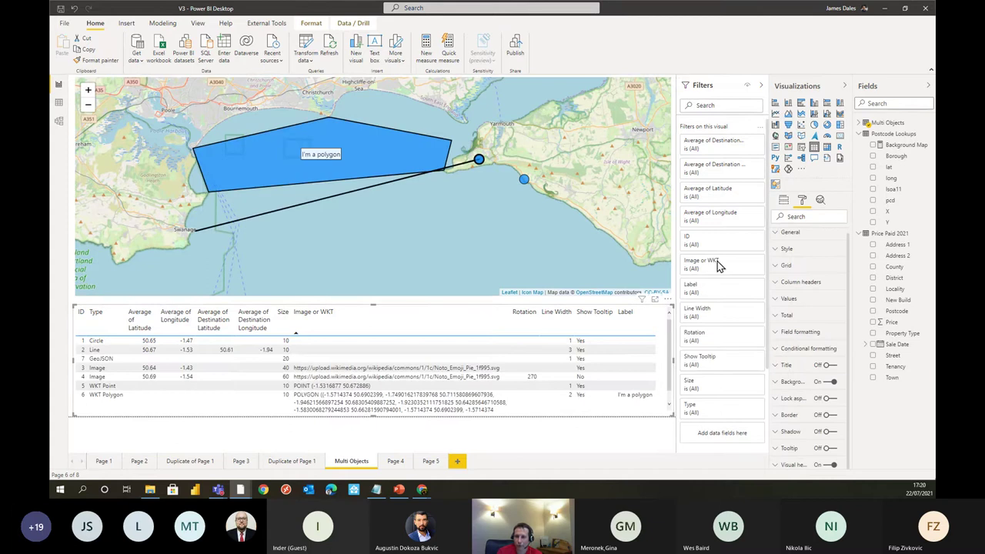
Step: Revisit the map's Show Tooltip setting, then highlight the Image object with ID 4 from the table and clear the highlight
click(821, 332)
click(815, 339)
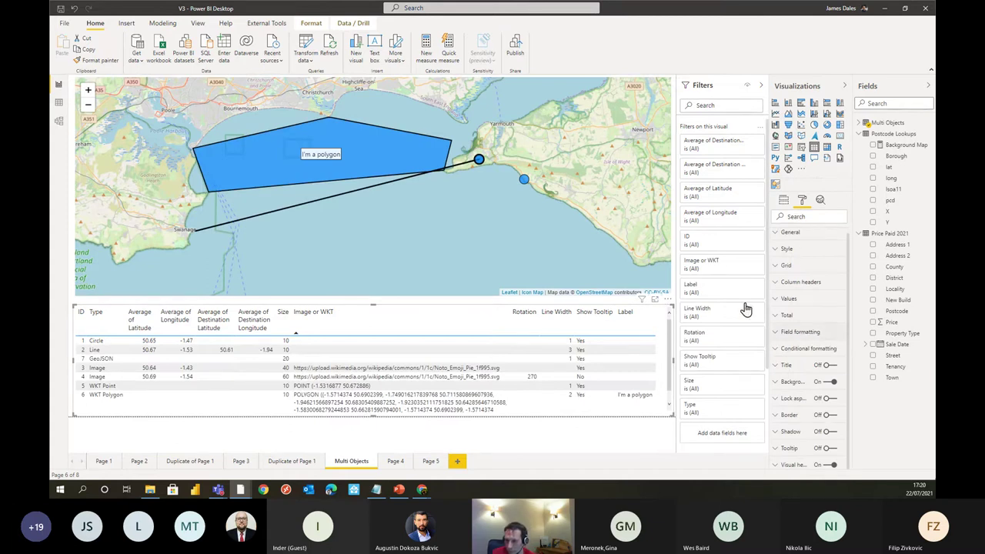
click(633, 228)
scroll(823, 327, down, 5)
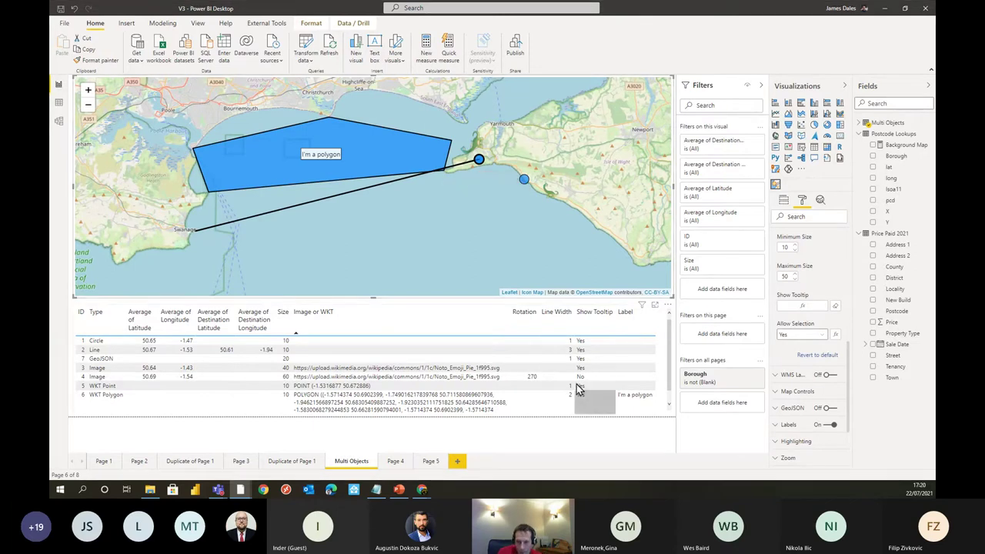
click(162, 381)
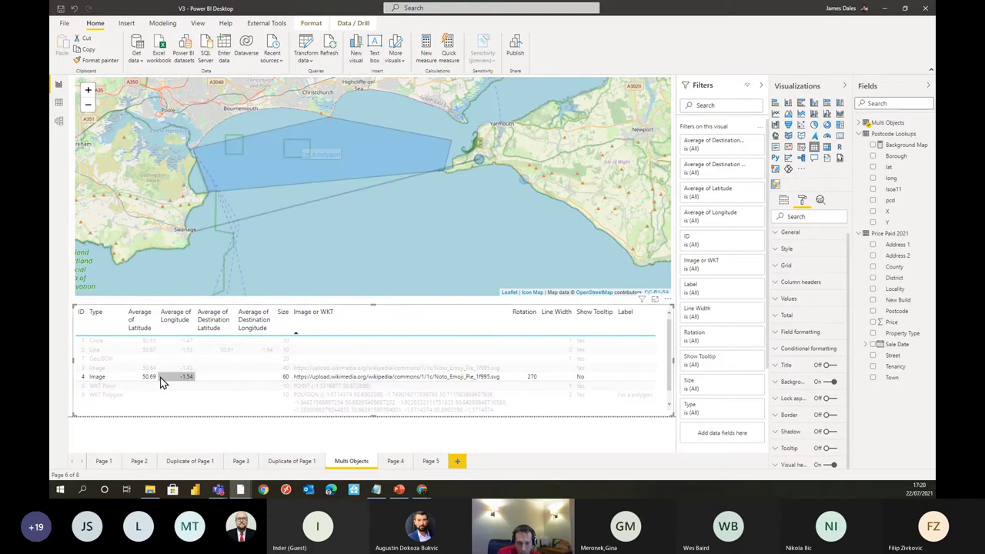
click(246, 383)
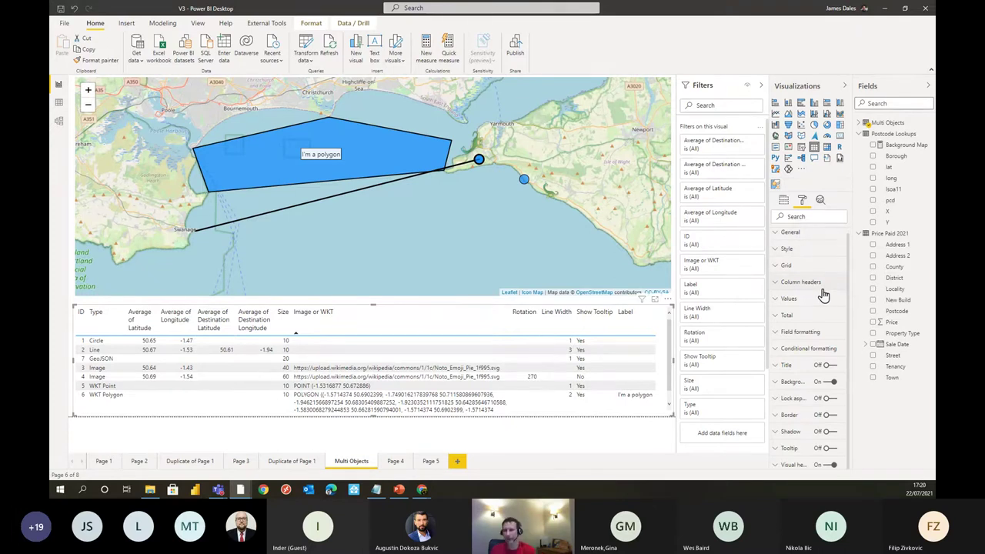
Step: Check the map's Allow Selection setting and test it by selecting and deselecting the labelled polygon on the map
scroll(814, 311, up, 1)
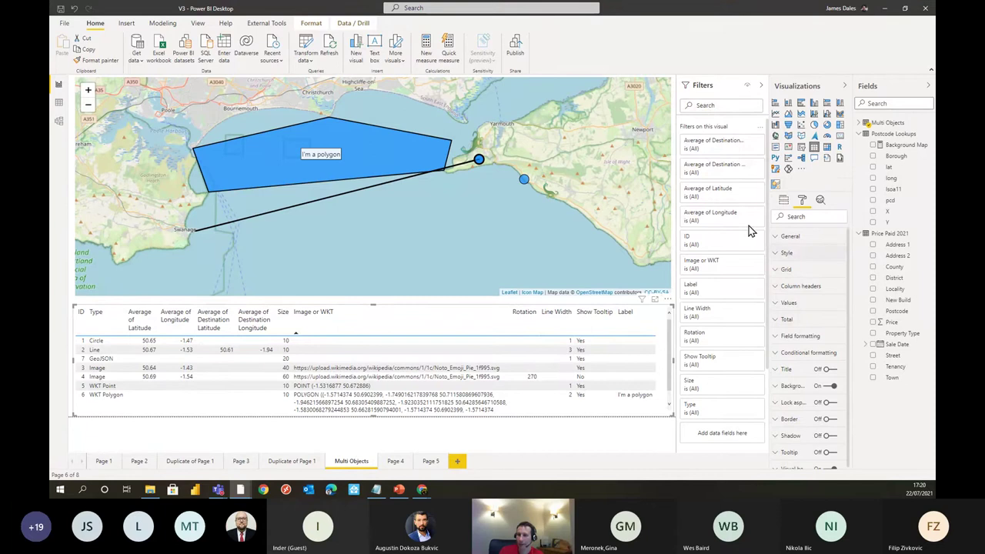
click(585, 149)
scroll(816, 300, down, 5)
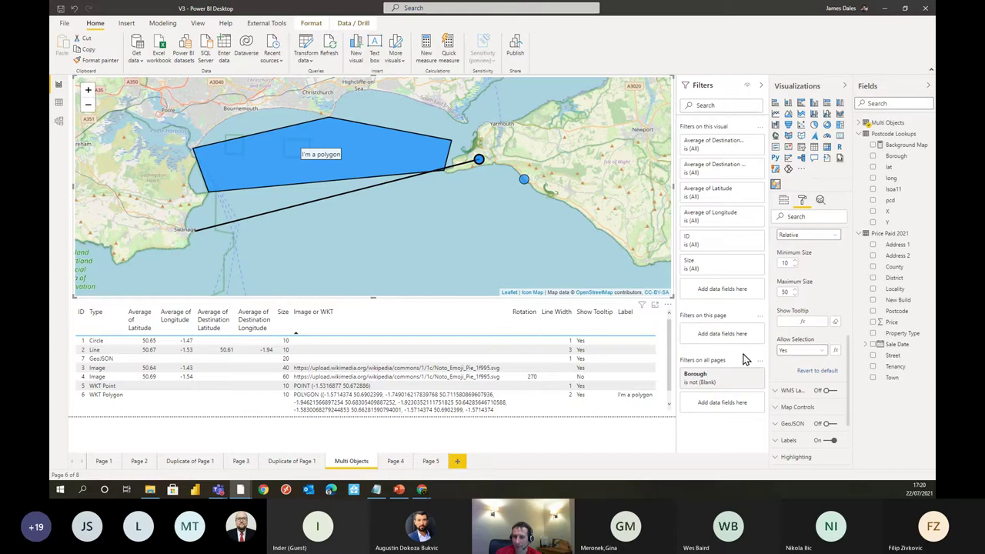
click(419, 154)
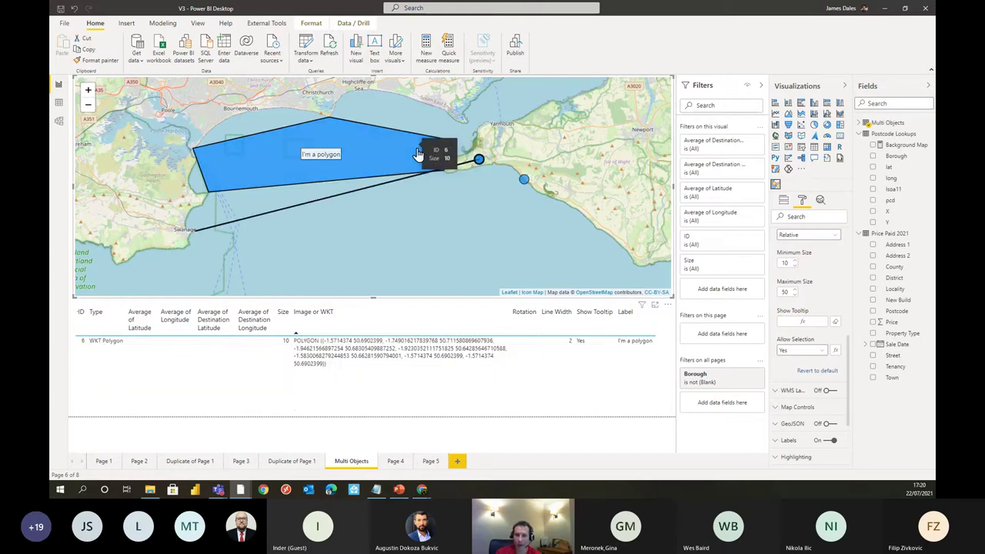
click(418, 154)
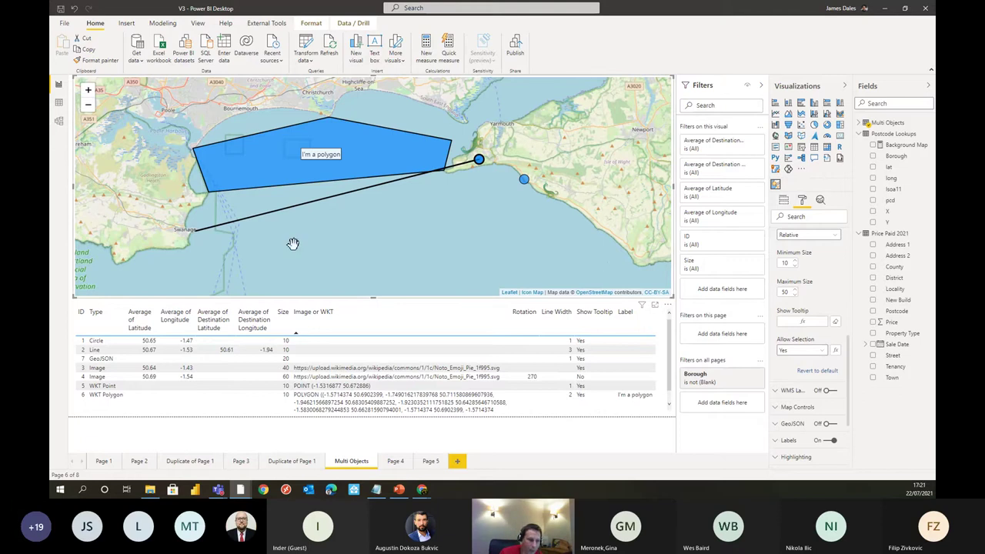
Step: Highlight the Line object on the map from its row in the table
click(135, 343)
click(105, 350)
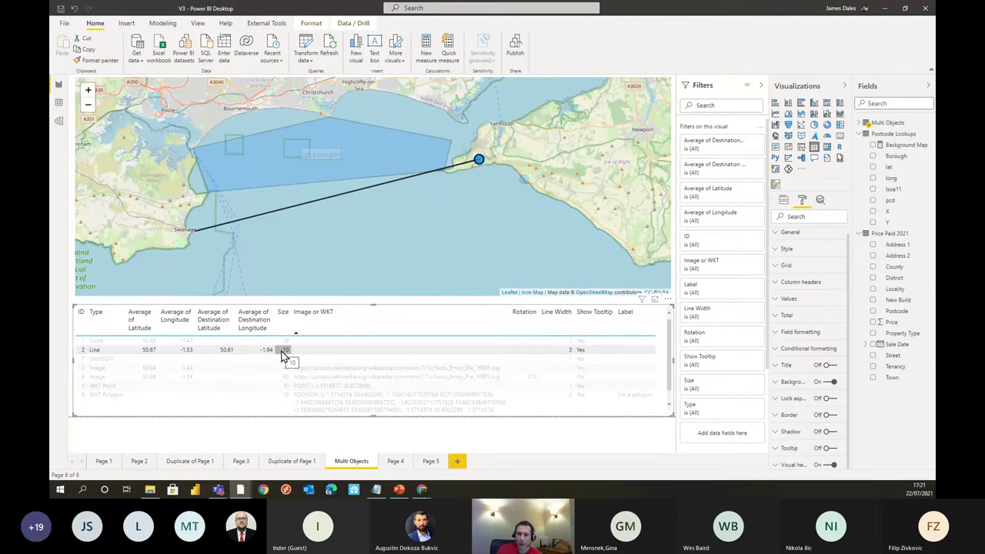
mouse_move(480, 165)
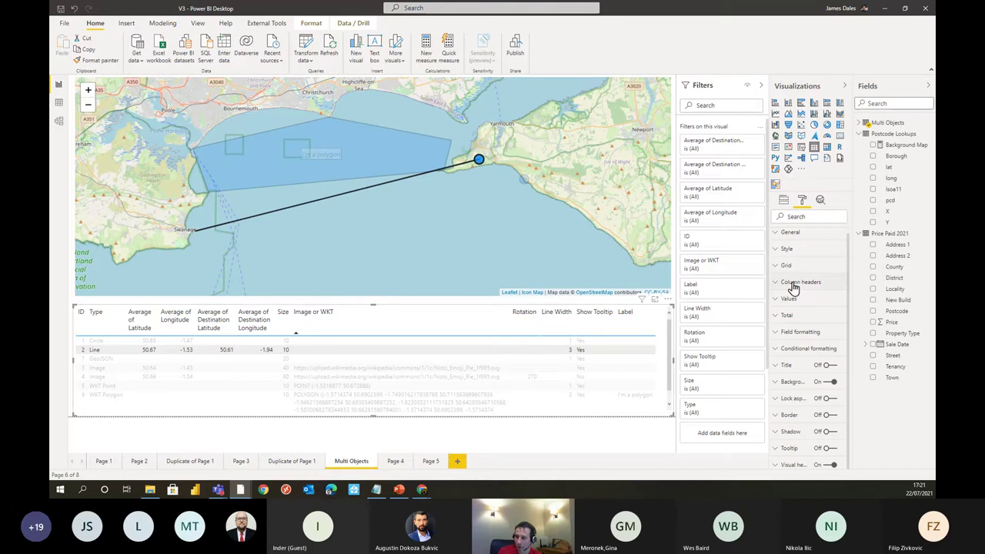
Step: Turn off the option in the map's Objects formatting that includes a circle or image with lines
click(471, 154)
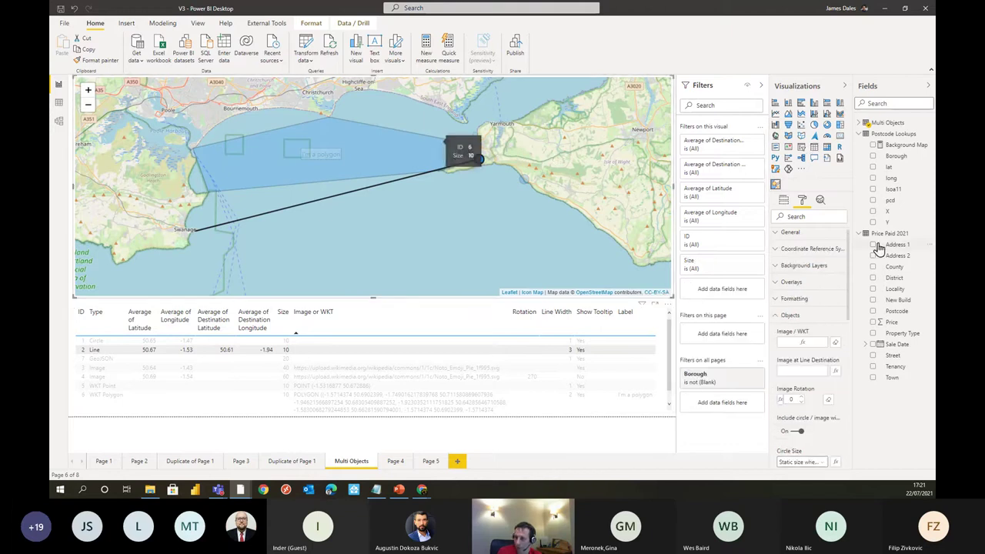
scroll(801, 259, up, 1)
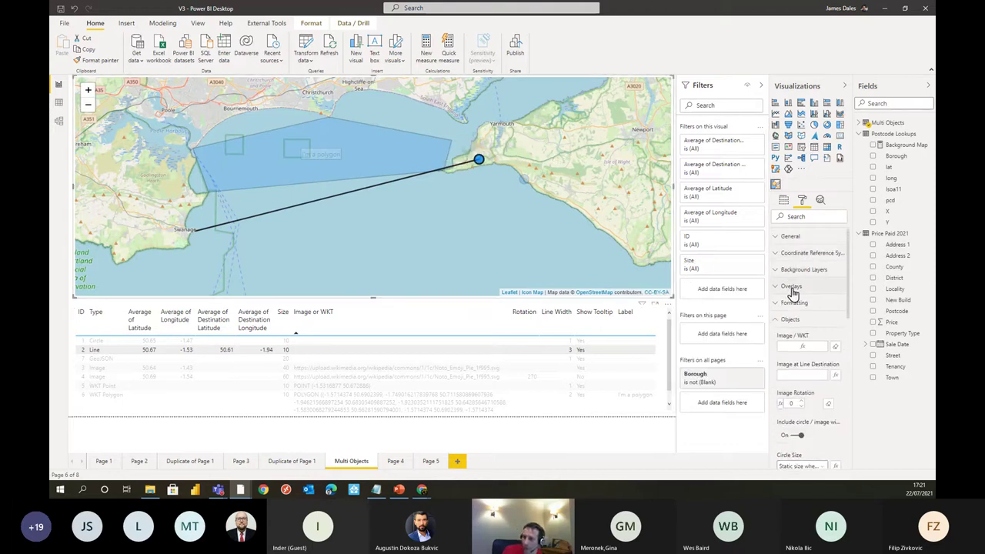
click(818, 254)
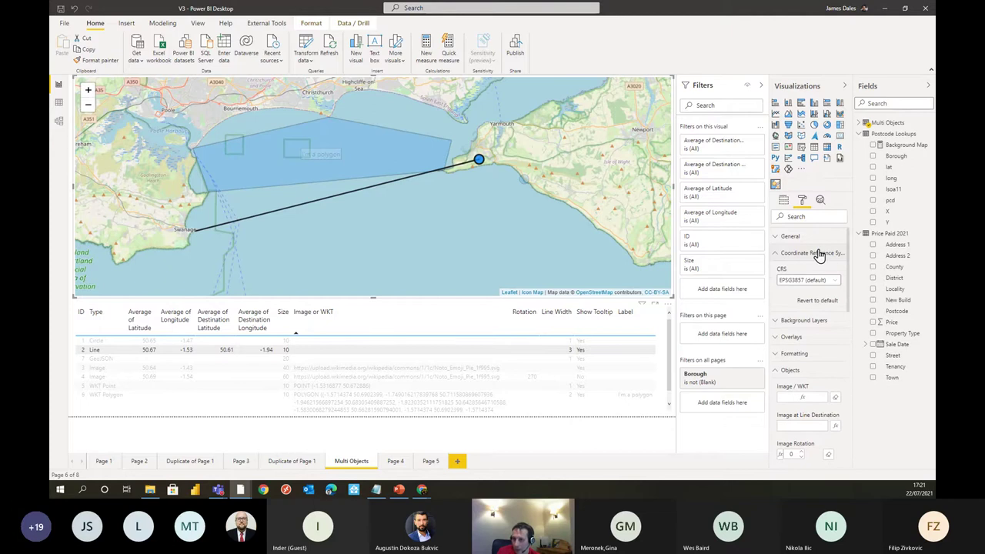
click(810, 257)
scroll(797, 323, down, 3)
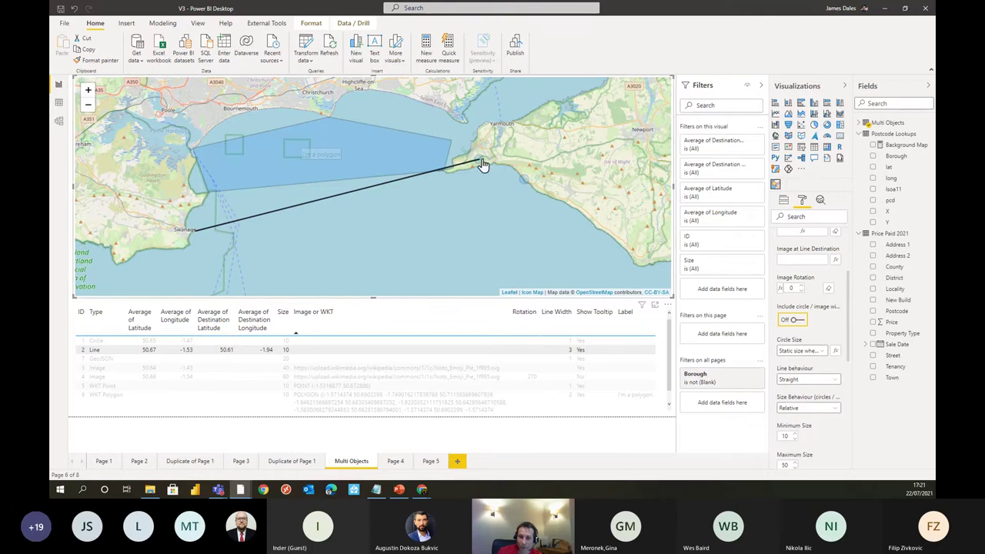
mouse_move(483, 165)
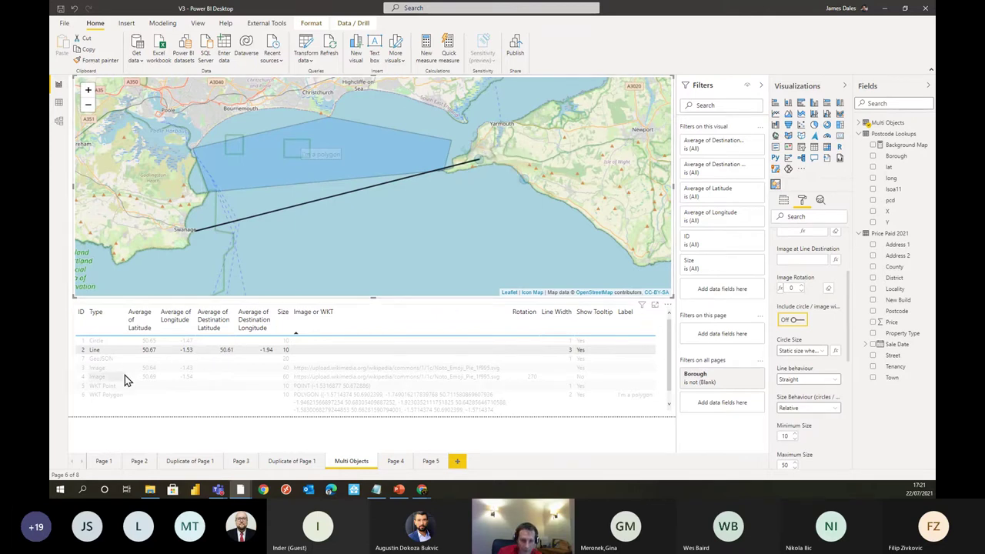
Step: Highlight the WKT Point and WKT Polygon objects on the map one after the other from the table
click(303, 387)
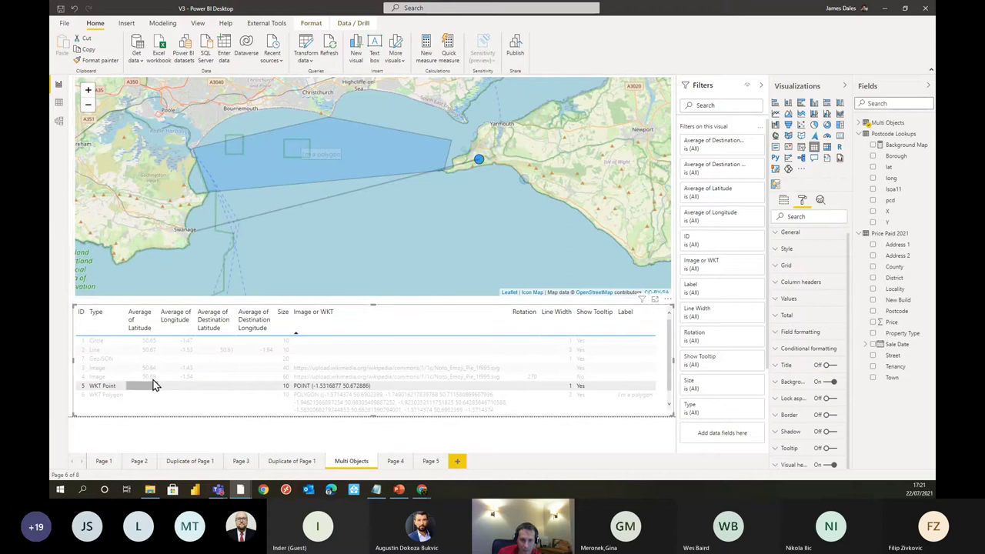
mouse_move(480, 166)
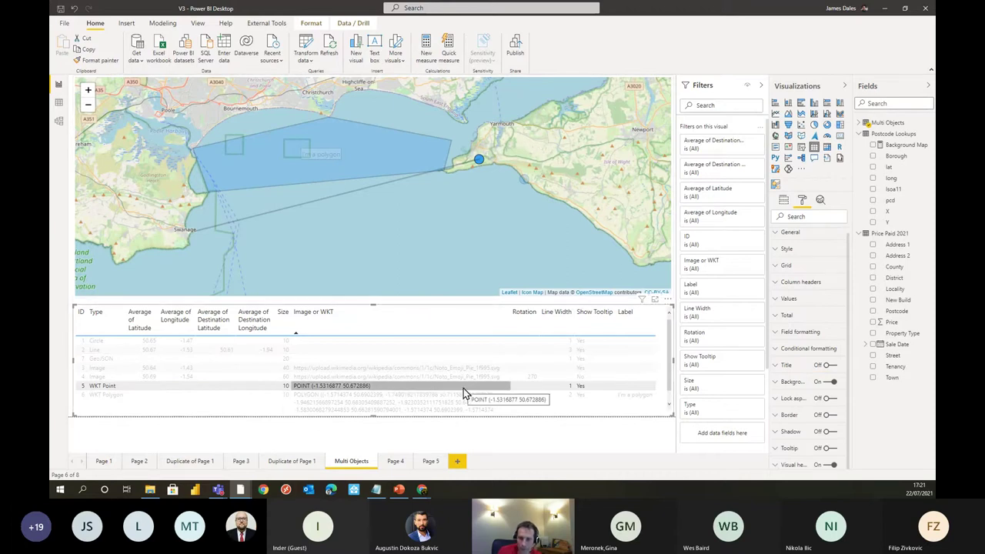
click(120, 405)
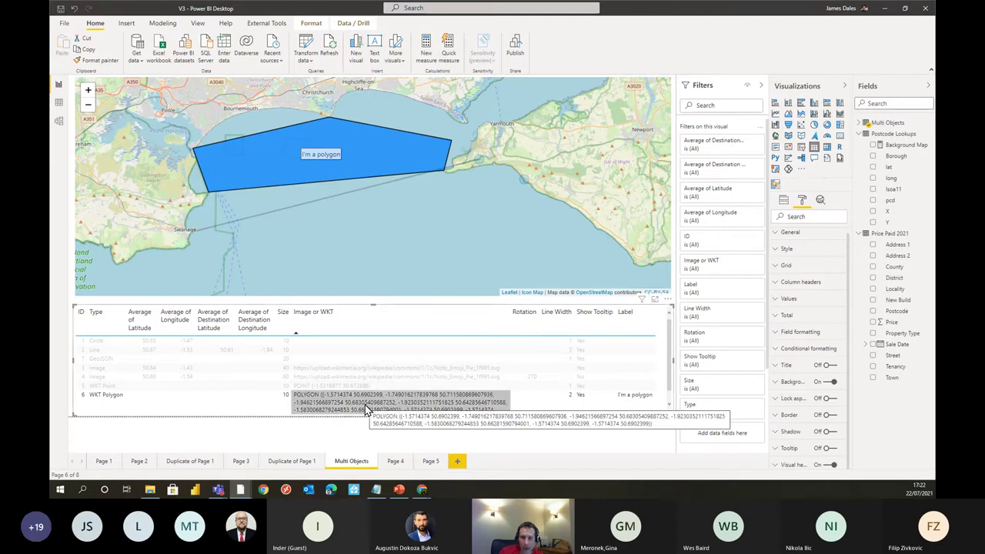
mouse_move(330, 166)
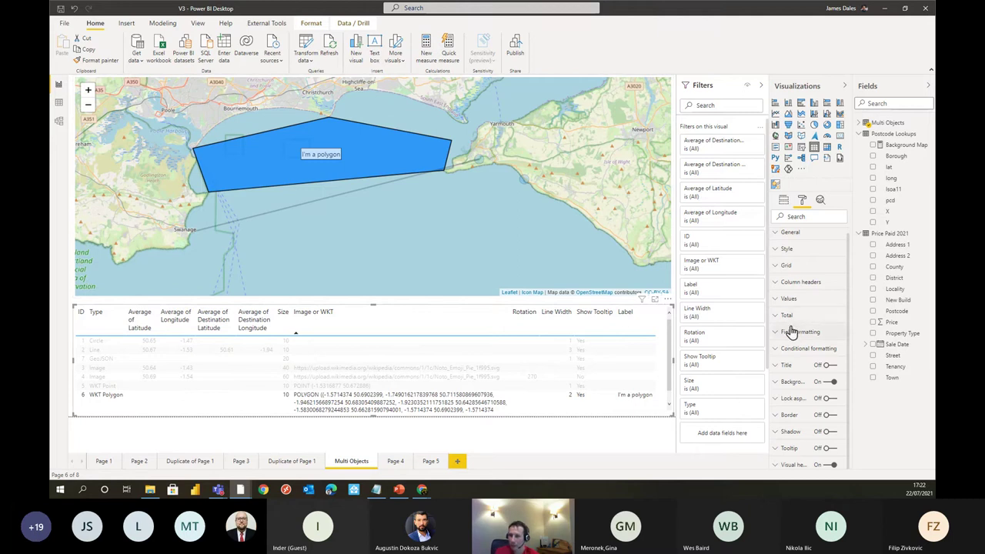
Step: Examine the map's Labels formatting options, from the text and font settings to the fill and border settings
scroll(793, 237, up, 1)
click(784, 200)
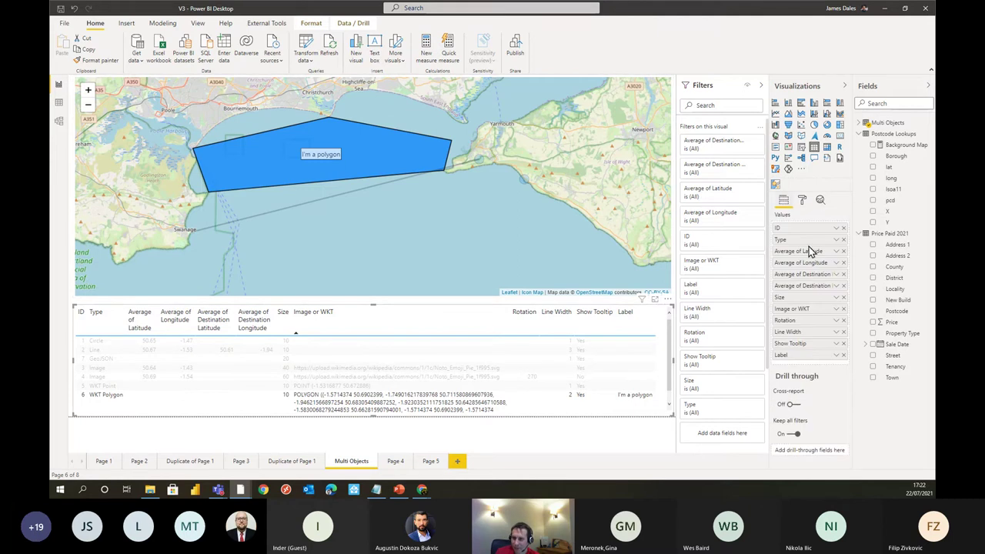
click(802, 201)
click(563, 238)
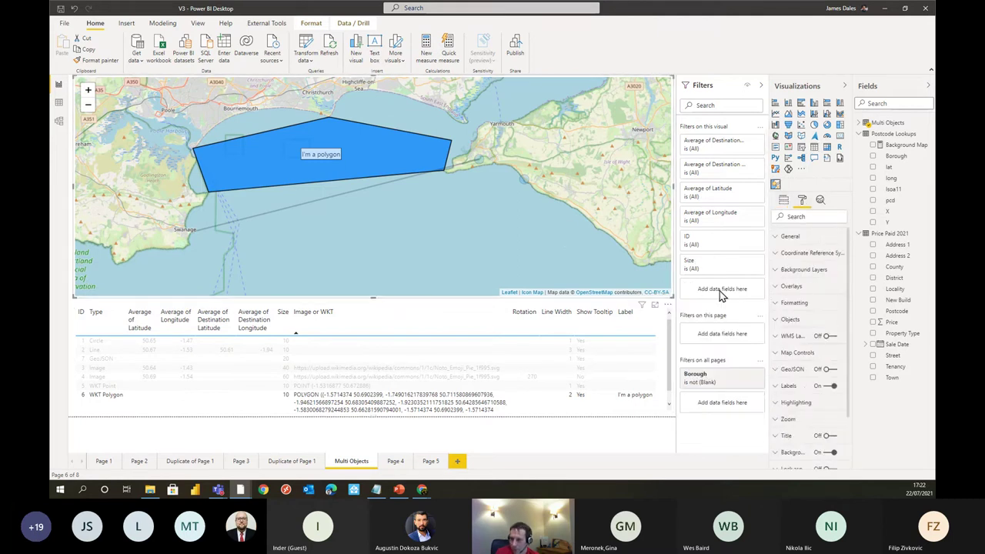
scroll(801, 319, down, 3)
click(782, 330)
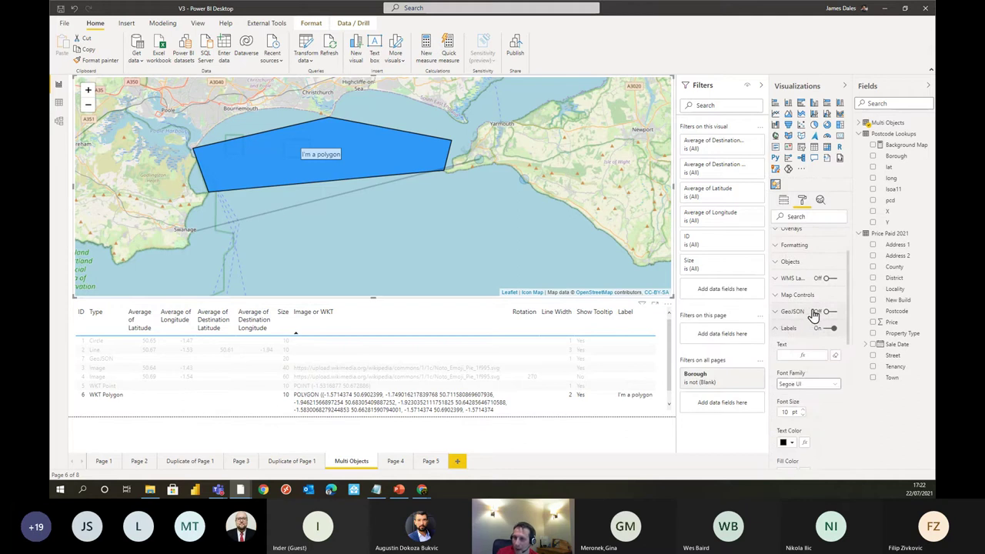
scroll(816, 331, down, 4)
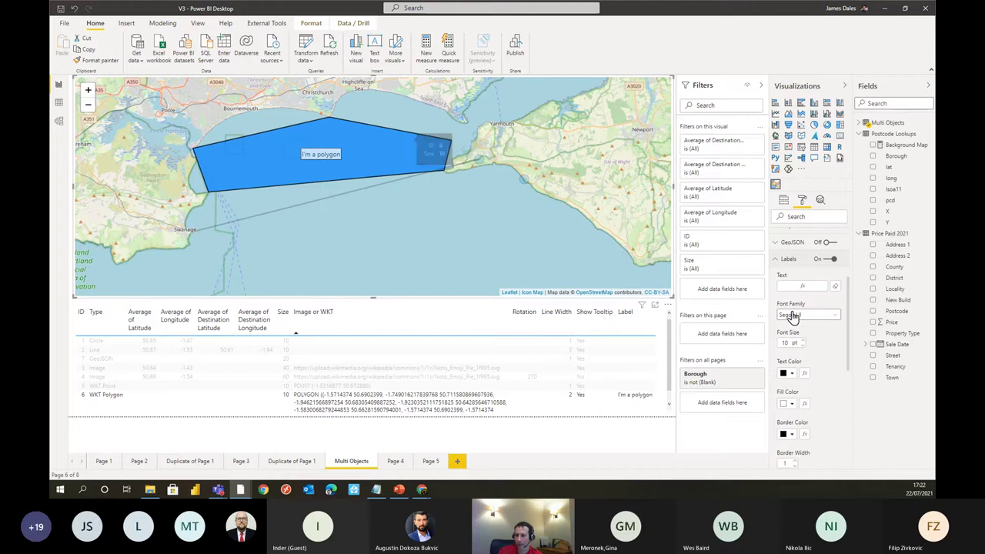
scroll(840, 342, down, 5)
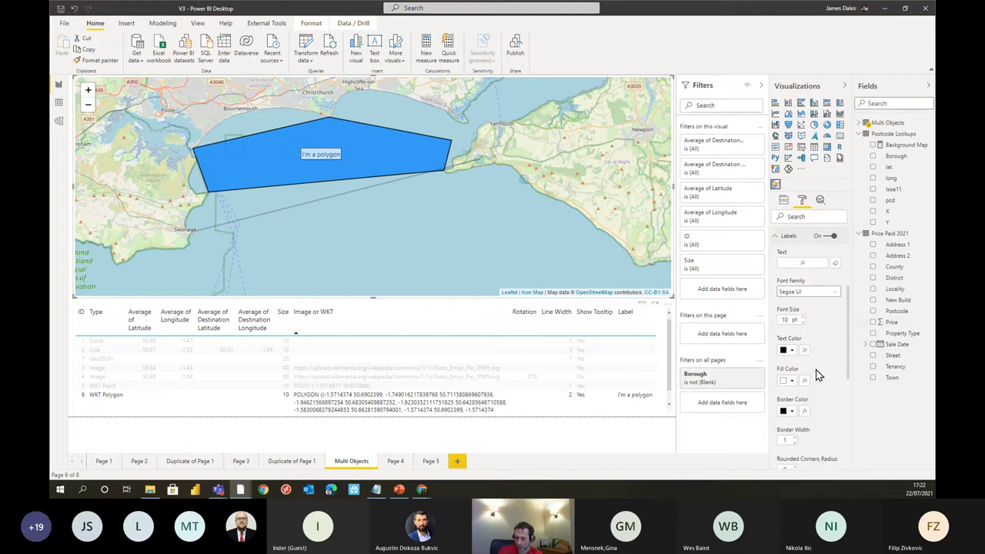
scroll(822, 400, up, 5)
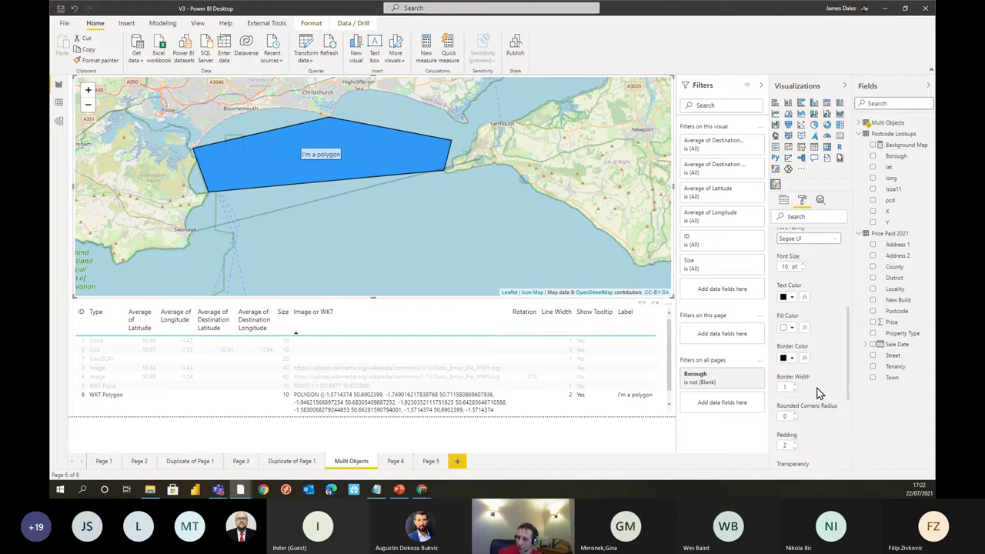
scroll(362, 147, up, 2)
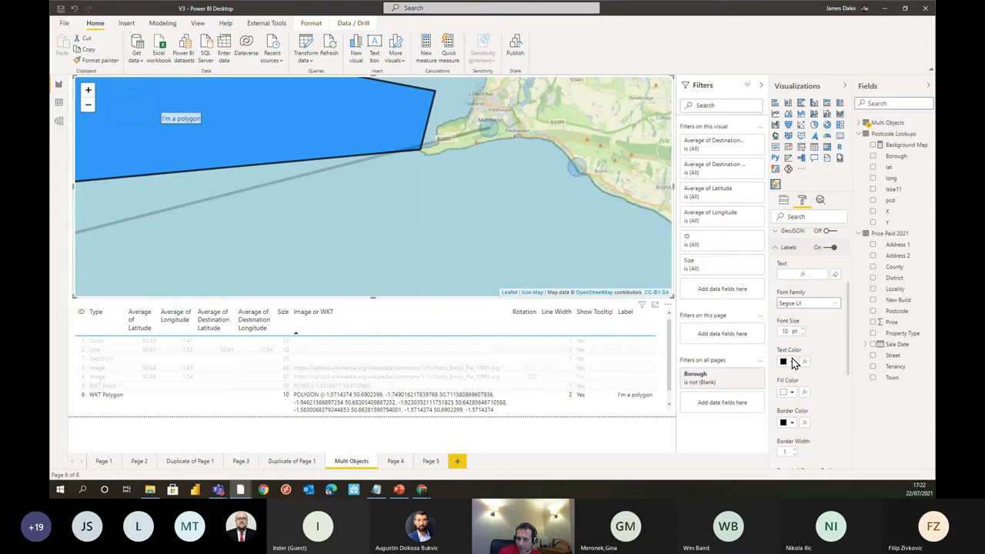
Step: Set the rounded corners radius of the map's labels to 5
scroll(818, 385, down, 3)
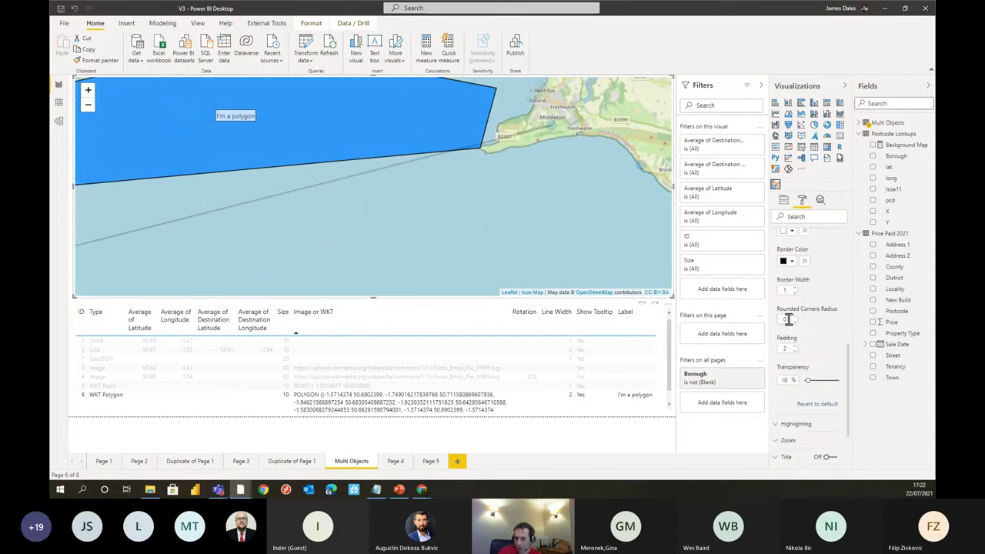
click(796, 318)
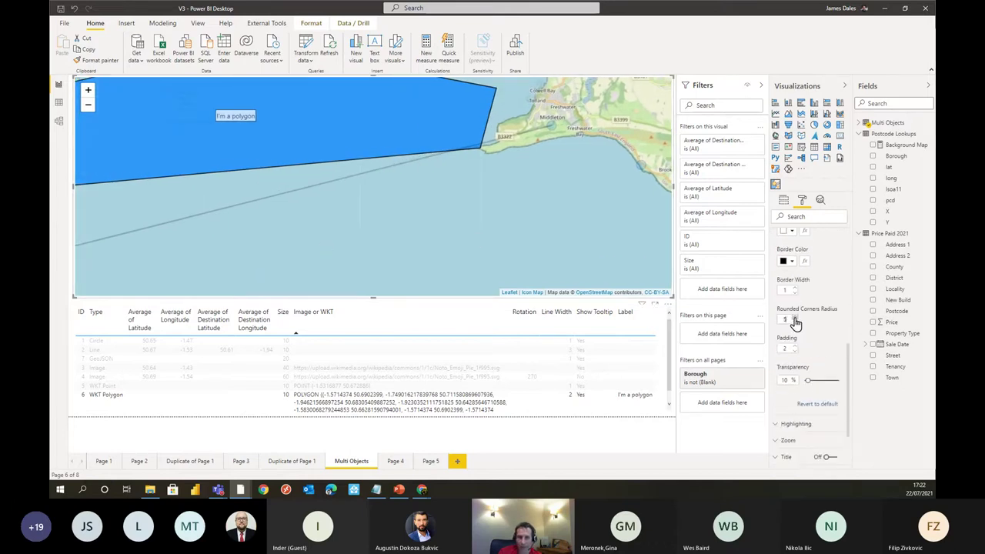
click(796, 318)
click(796, 318)
click(795, 318)
click(795, 318)
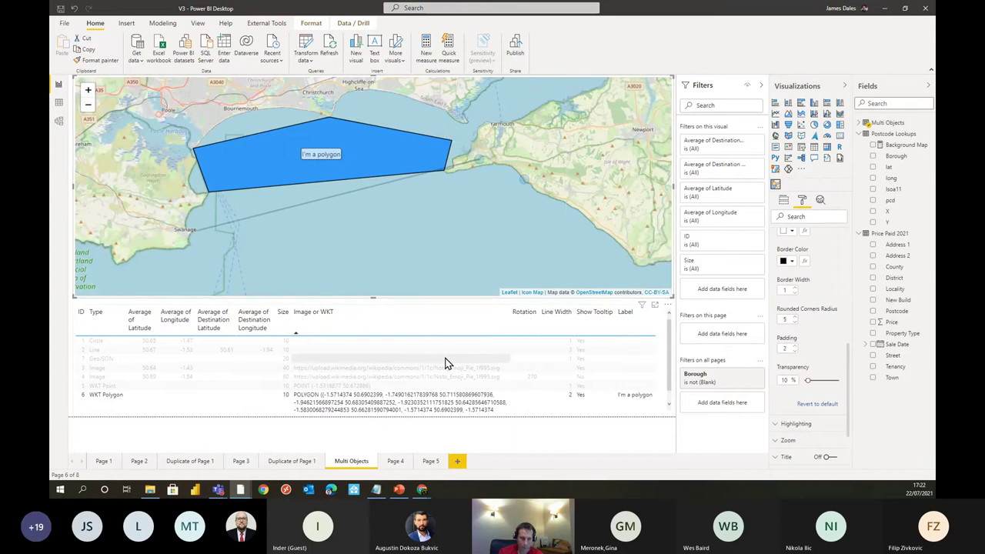
Step: Clear the WKT Polygon highlight, highlight the two Image objects one after the other from the table, and clear the selection
click(94, 395)
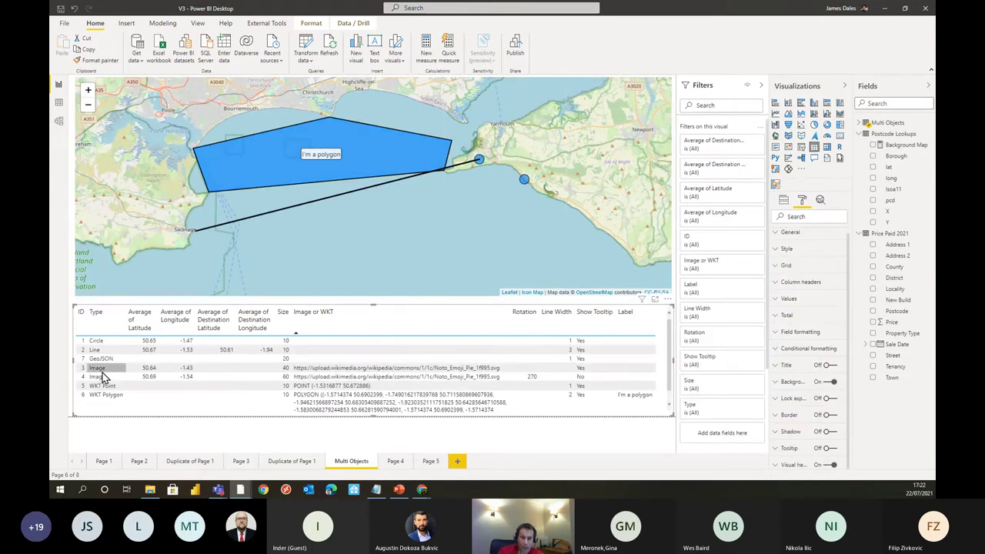
click(102, 372)
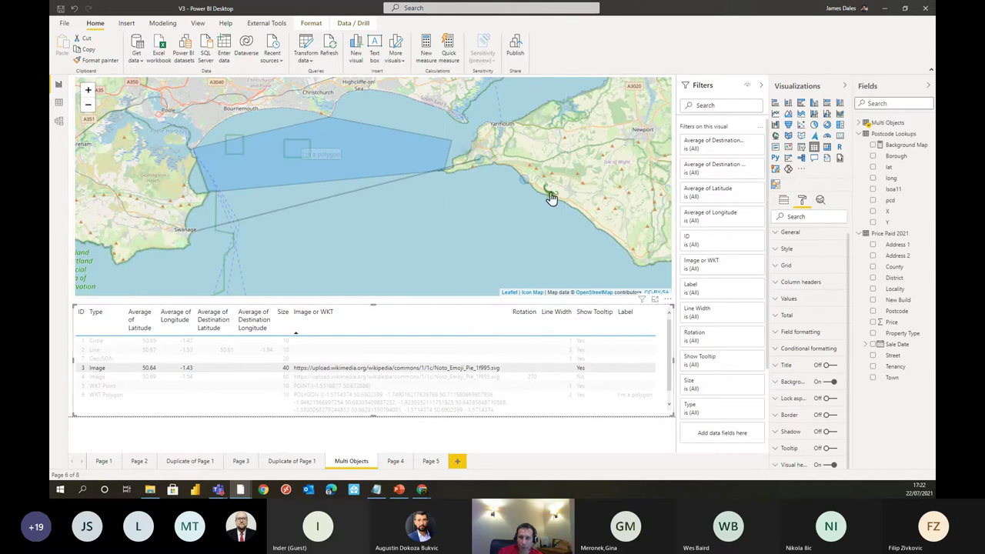
mouse_move(551, 198)
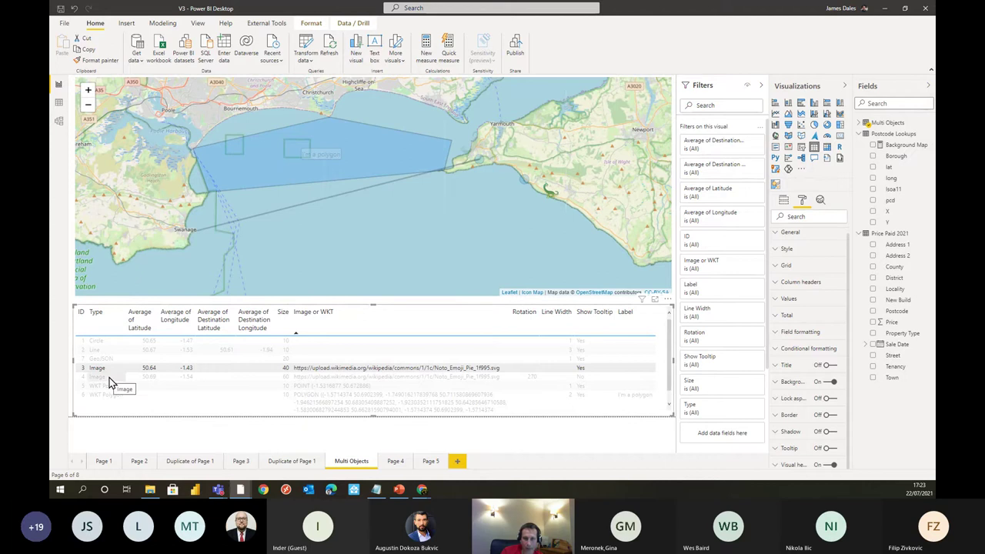
click(109, 377)
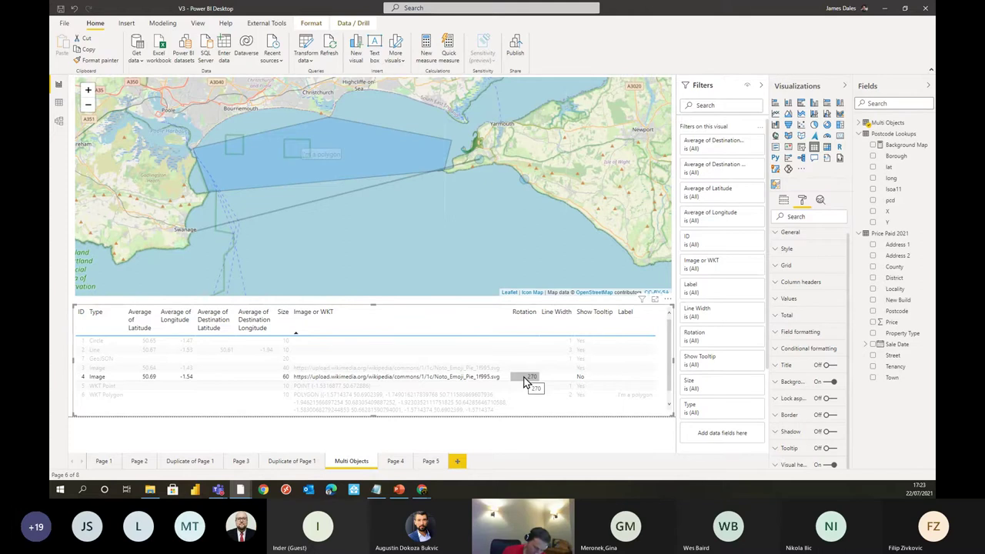
click(452, 375)
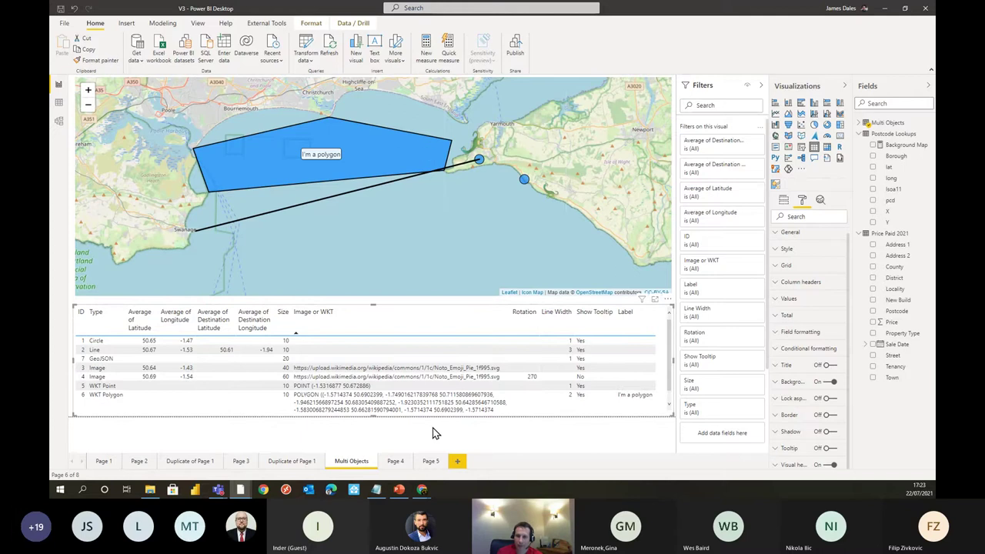
Step: Add a new report page, inspect the data in the Postcode Lookups table, and return to the report
click(459, 462)
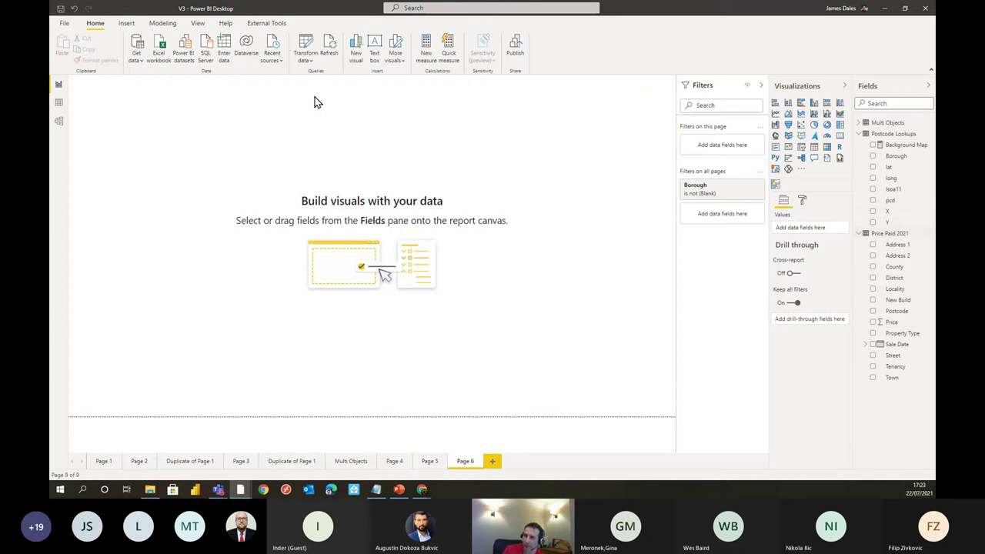
click(58, 102)
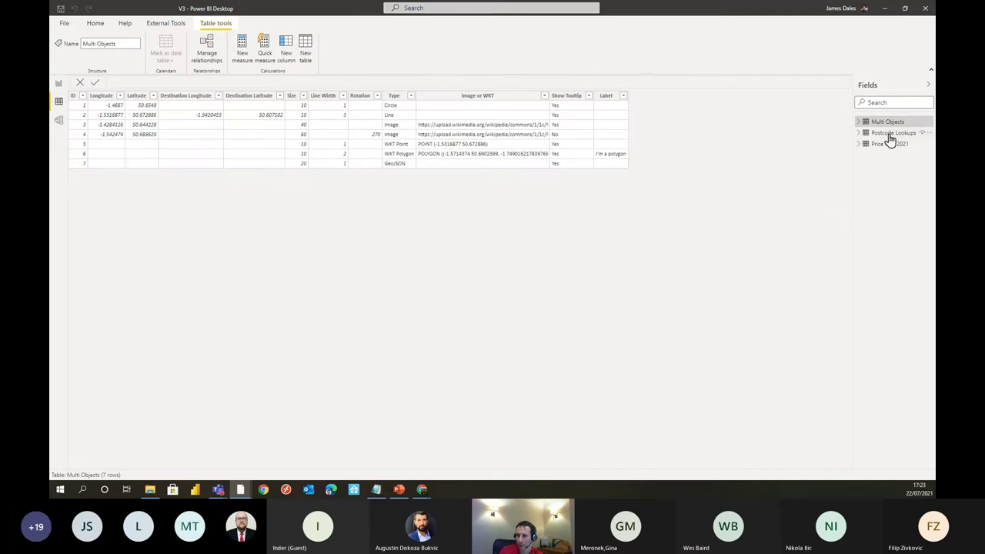
click(893, 133)
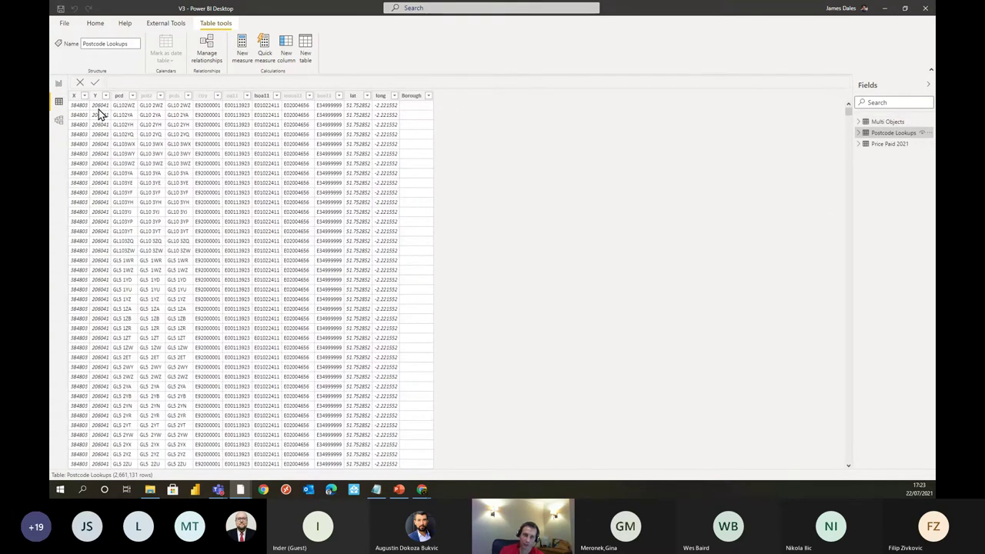
click(58, 85)
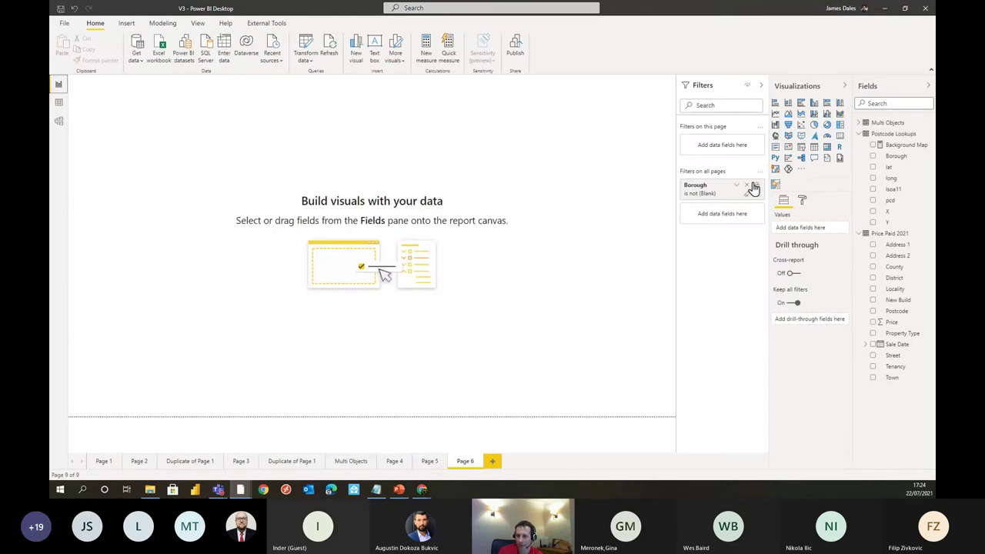
Step: Add a large Icon Map visual to the blank page with Borough as category, long and lat as coordinates, and Price as size
click(775, 184)
drag(202, 207, 648, 405)
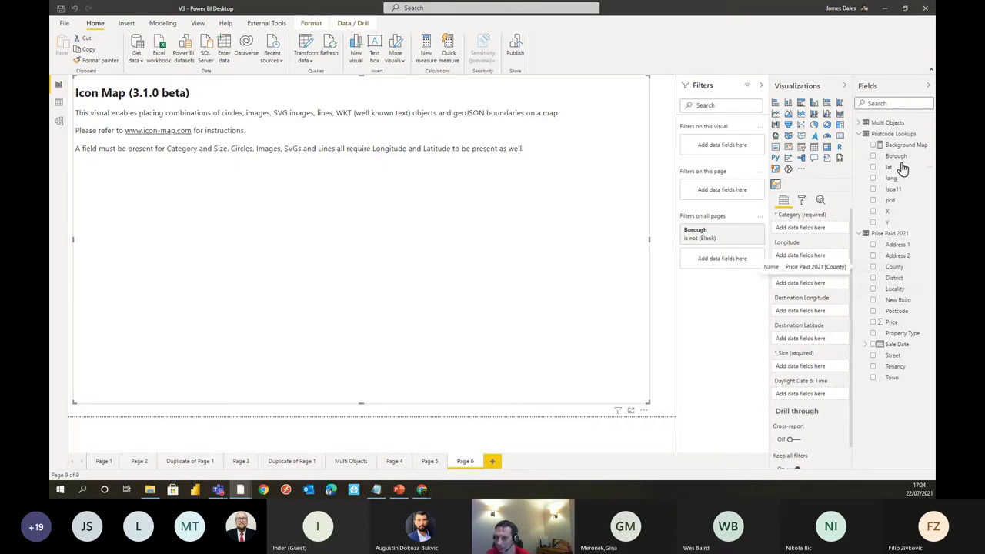
drag(897, 157, 801, 222)
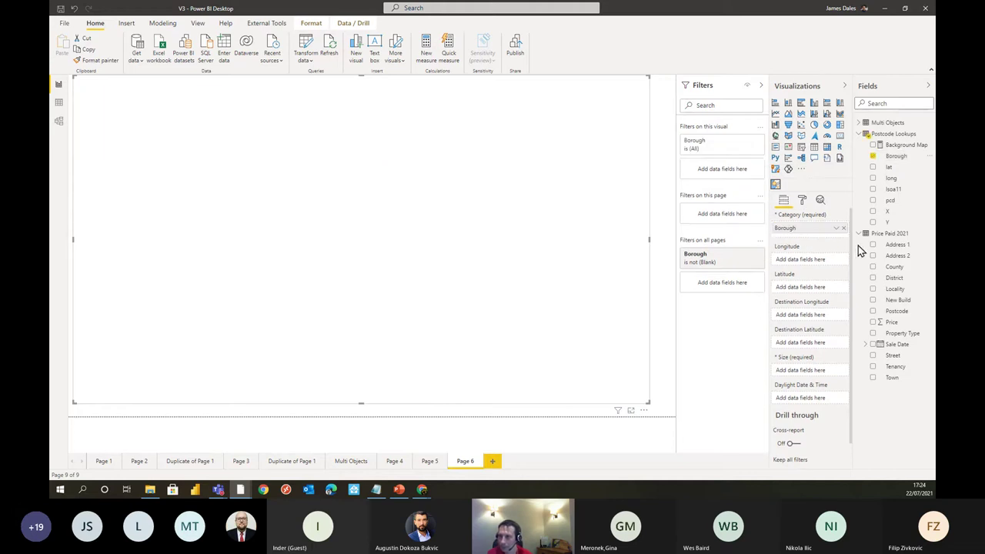
drag(891, 166, 809, 264)
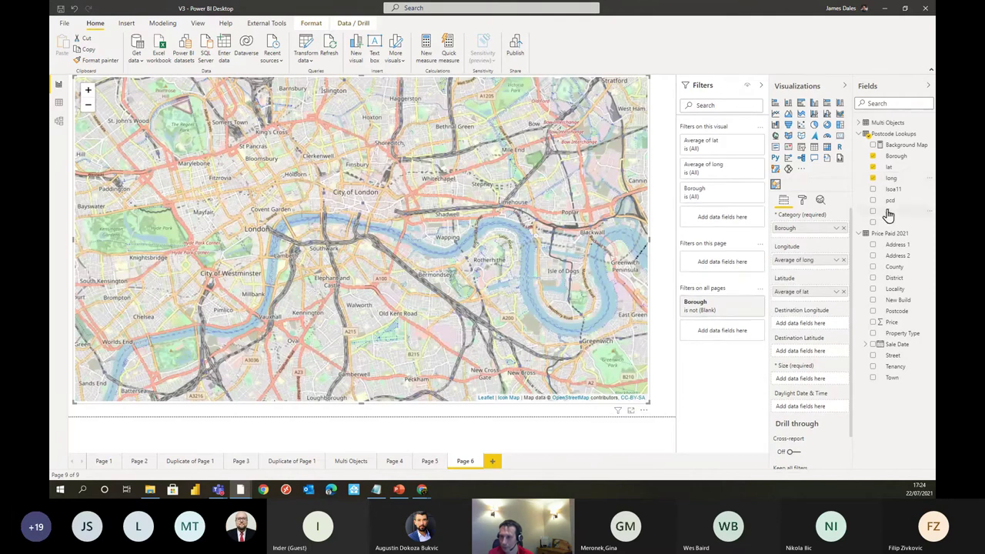
drag(901, 323, 797, 380)
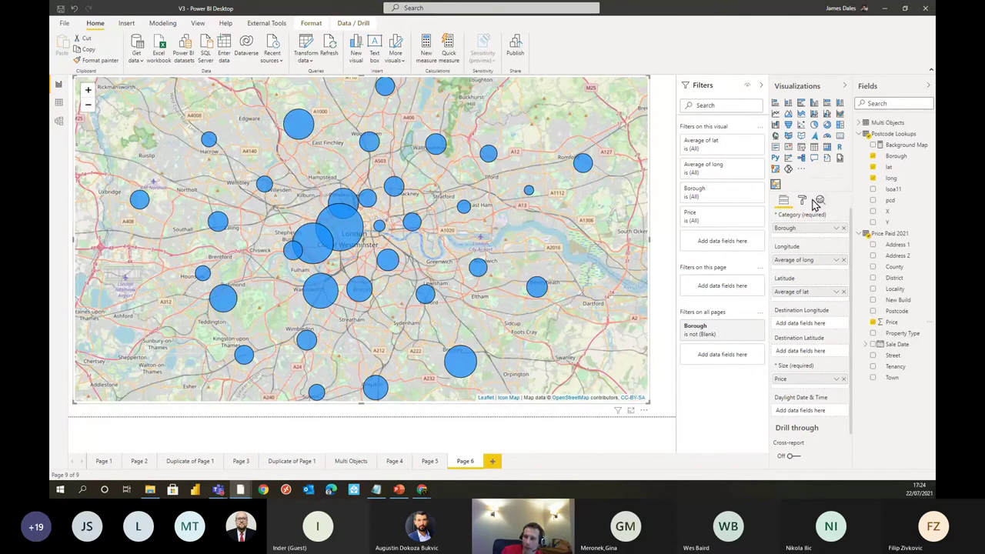
Step: Change the map's background layer to Custom URI and paste the api.os.uk tile address as the custom background URI
click(802, 200)
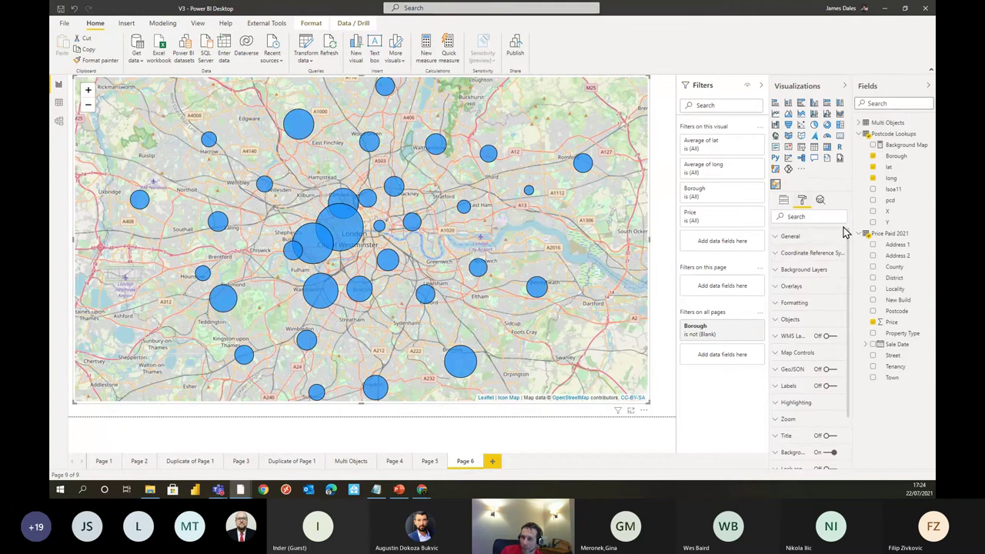
click(816, 271)
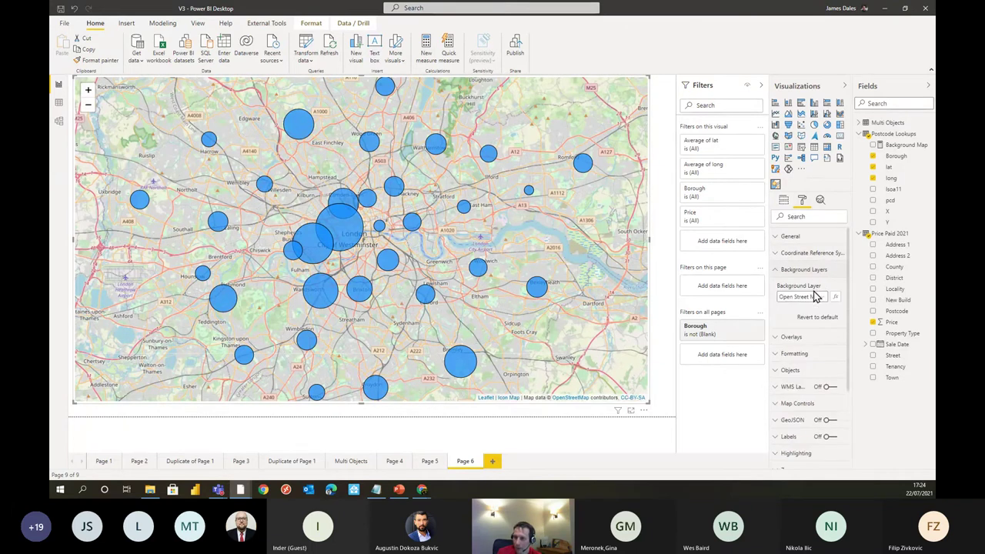
click(816, 297)
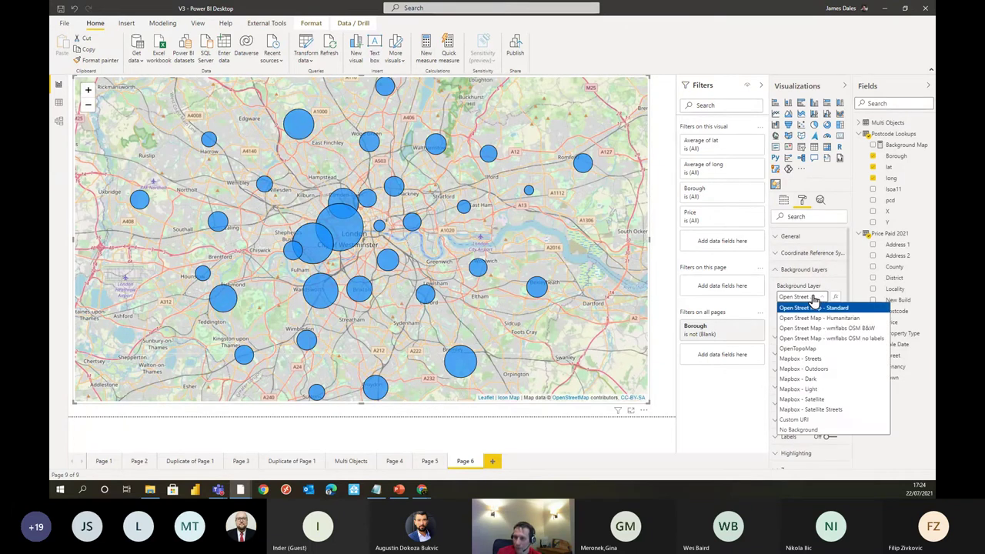
click(833, 419)
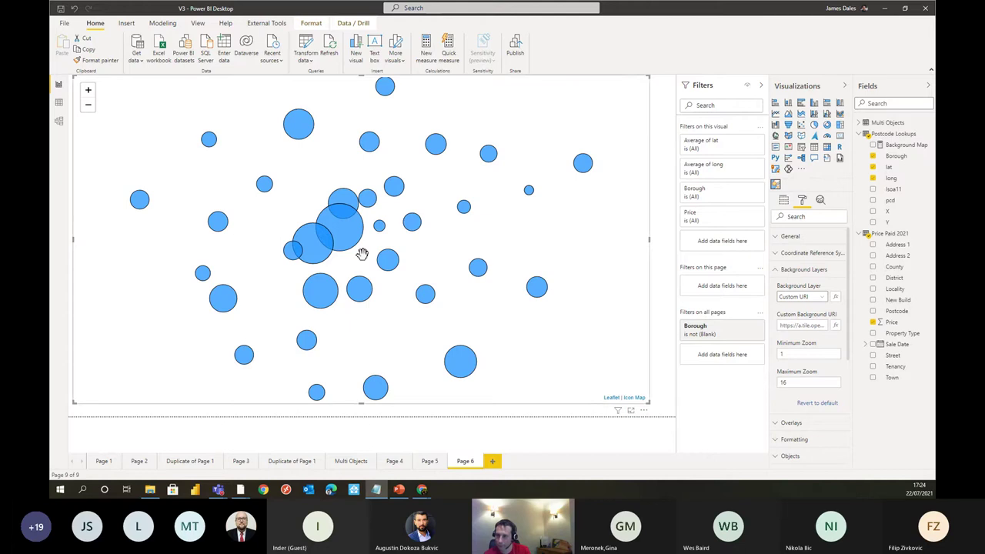
click(790, 325)
key(ctrl+v)
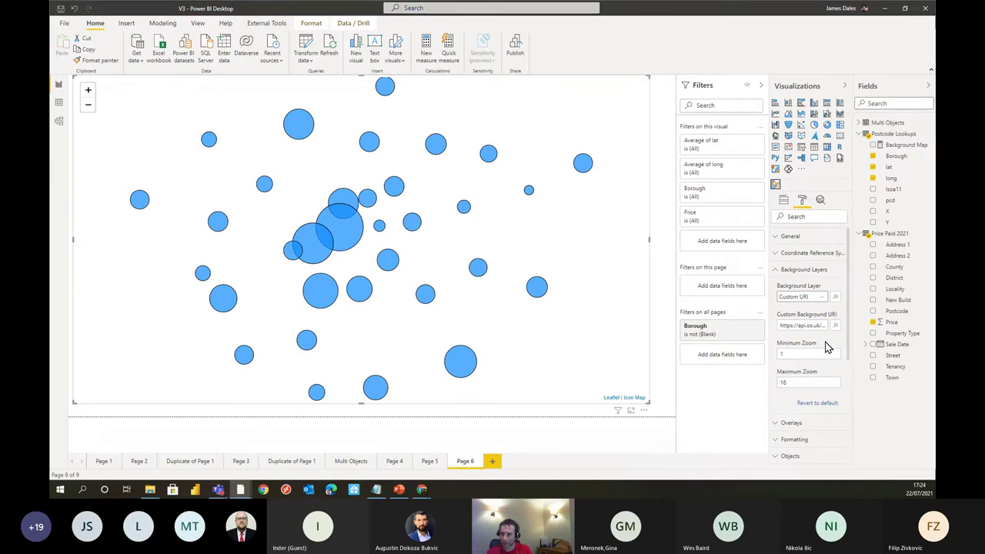
Step: Set the custom background layer's minimum zoom to 0 and maximum zoom to 9
click(817, 353)
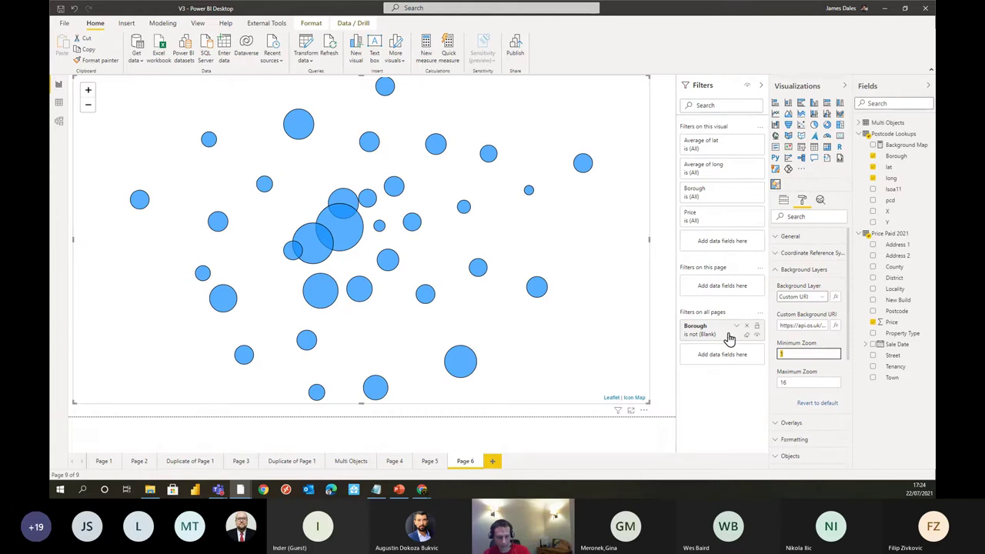
text(0)
key(Tab)
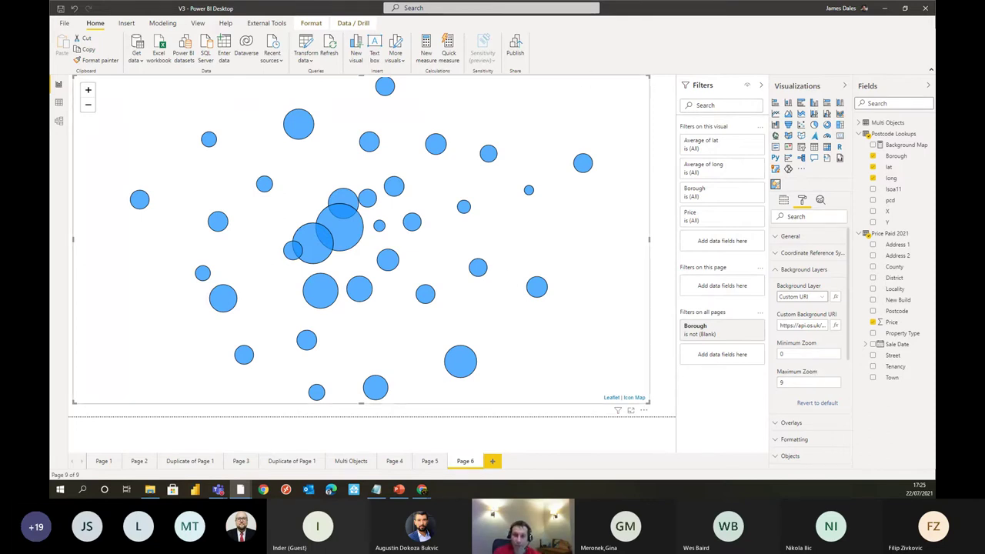
mouse_move(220, 233)
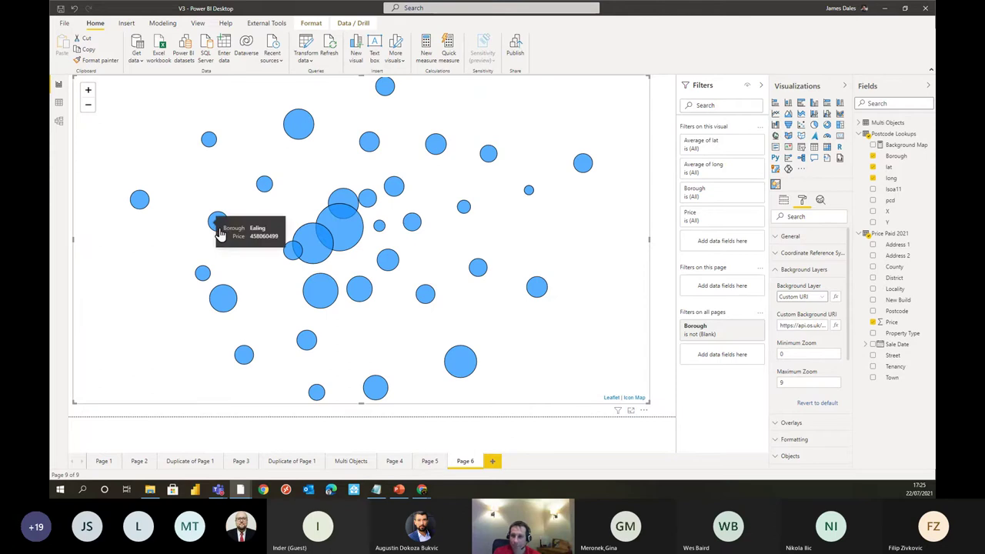
Step: Set the map's coordinate reference system to EPSG27700 (British National Grid)
click(812, 270)
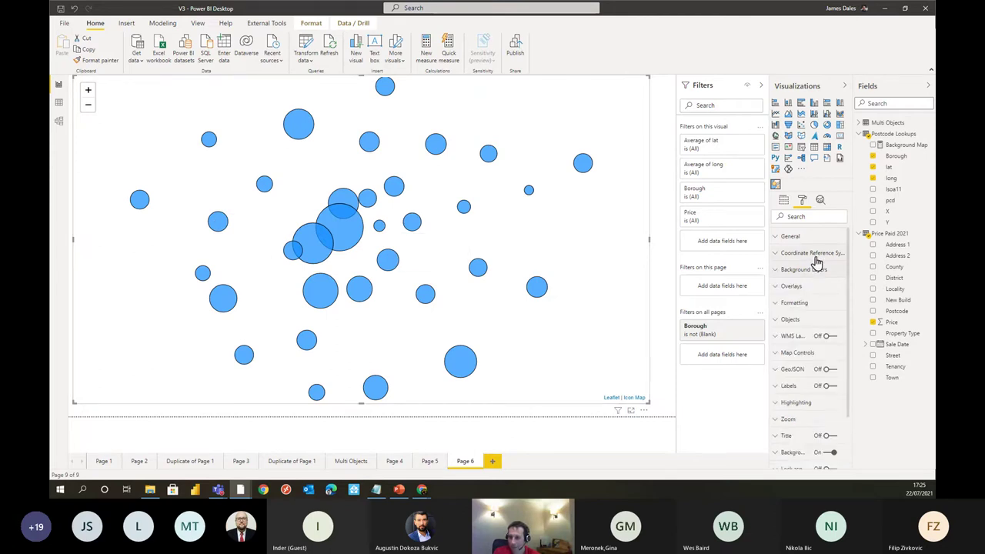
click(816, 255)
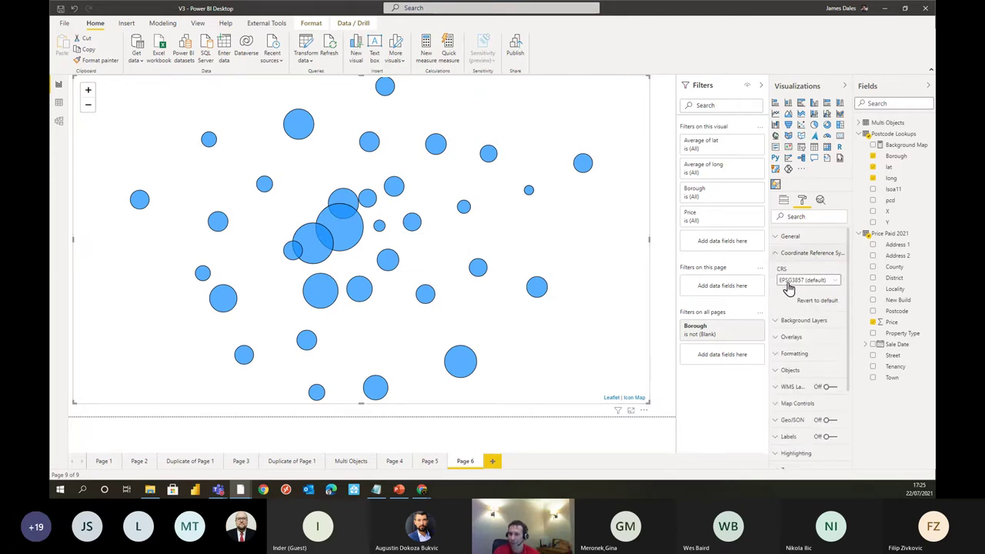
click(796, 283)
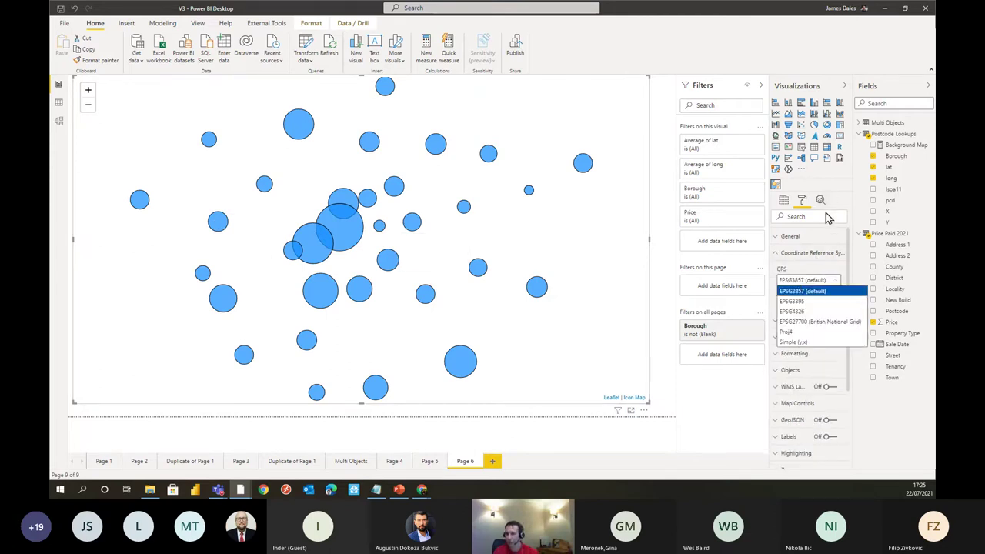
click(828, 325)
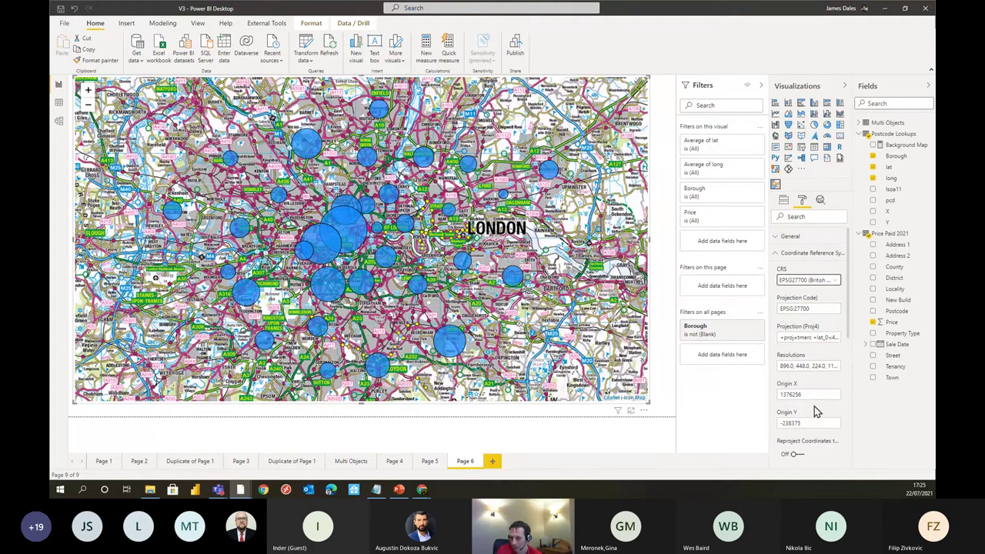
Step: Set the map's coordinate reference system to Proj4 and open its Projection (Proj4) definition
click(793, 337)
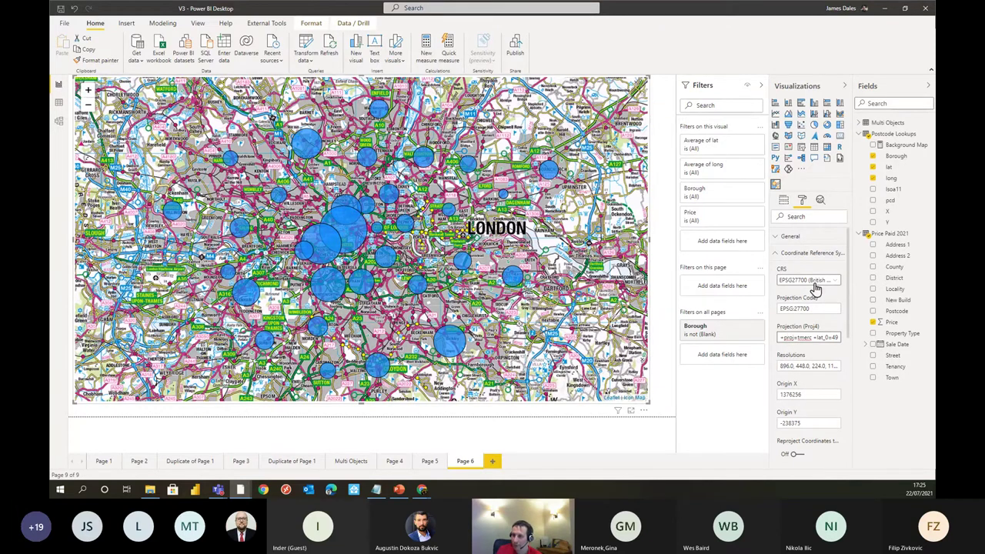
click(816, 288)
click(806, 331)
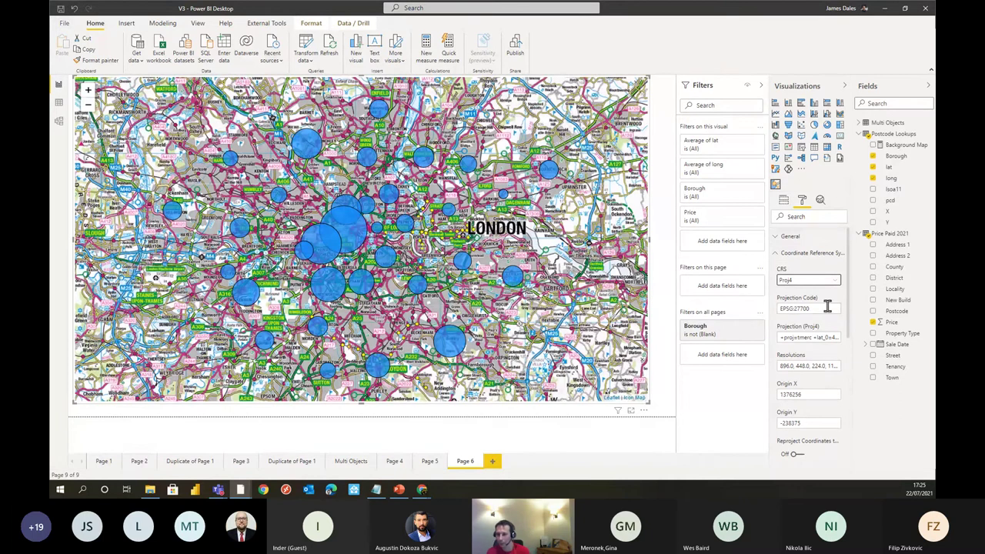
click(828, 307)
click(789, 339)
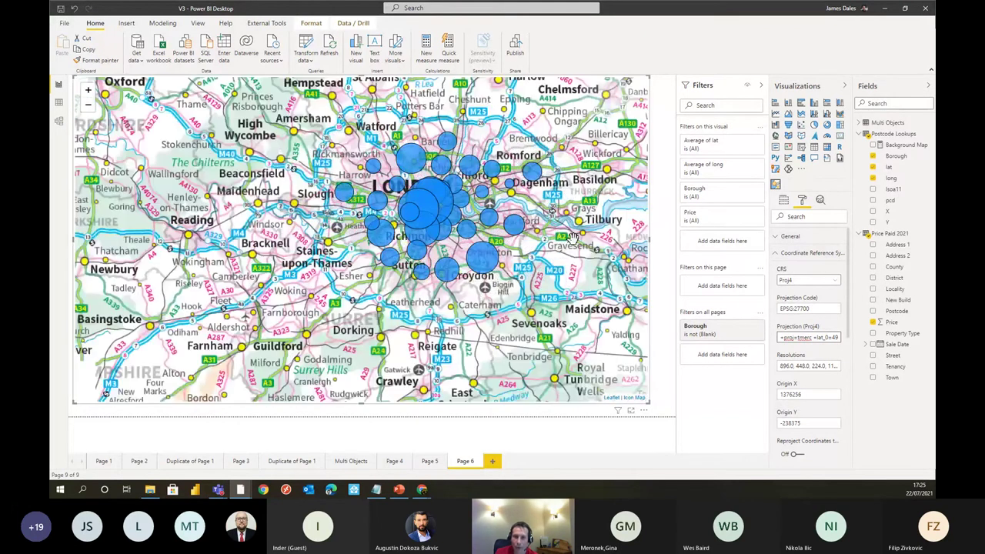
Step: Examine how the borough bubbles line up with the Ordnance Survey background at different zoom levels around London
scroll(473, 211, up, 2)
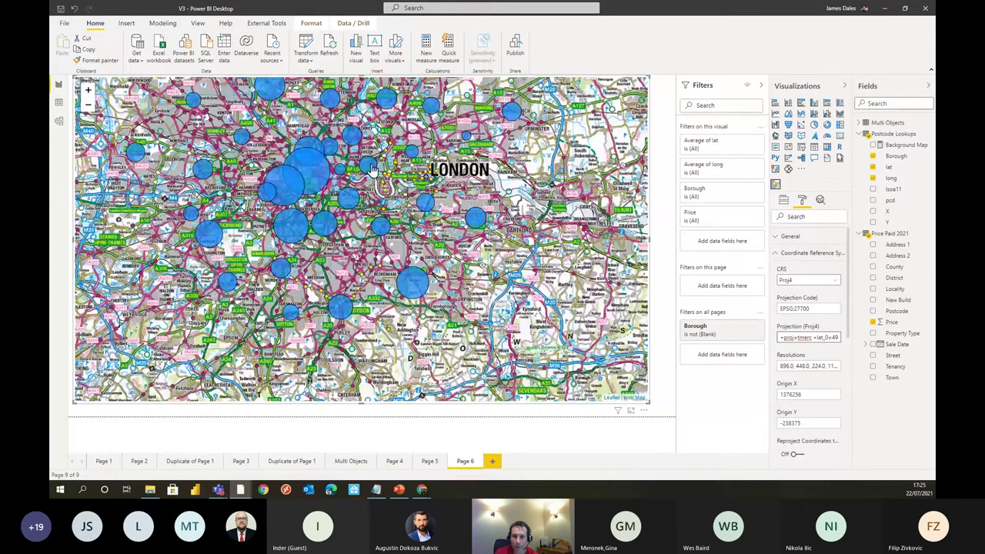
scroll(516, 161, up, 5)
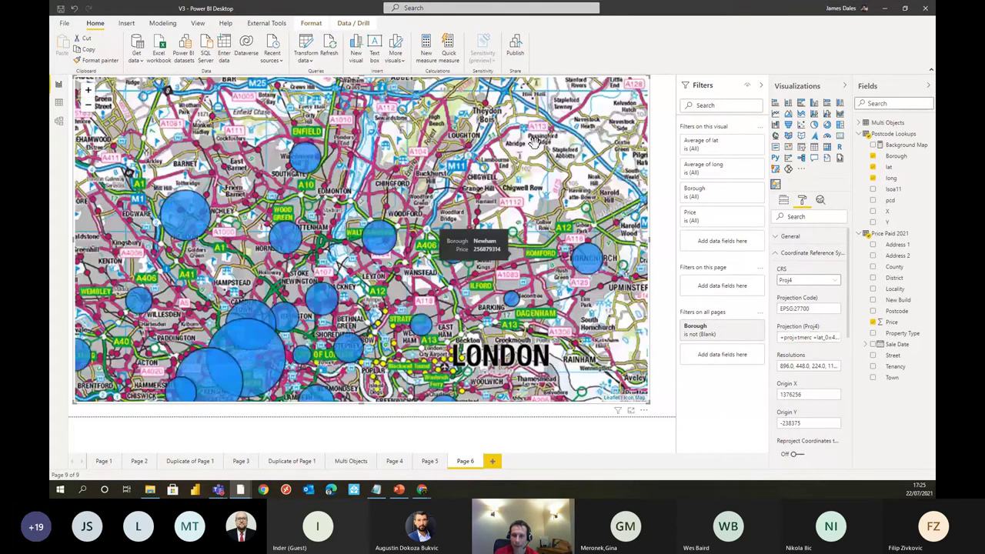
scroll(533, 147, down, 3)
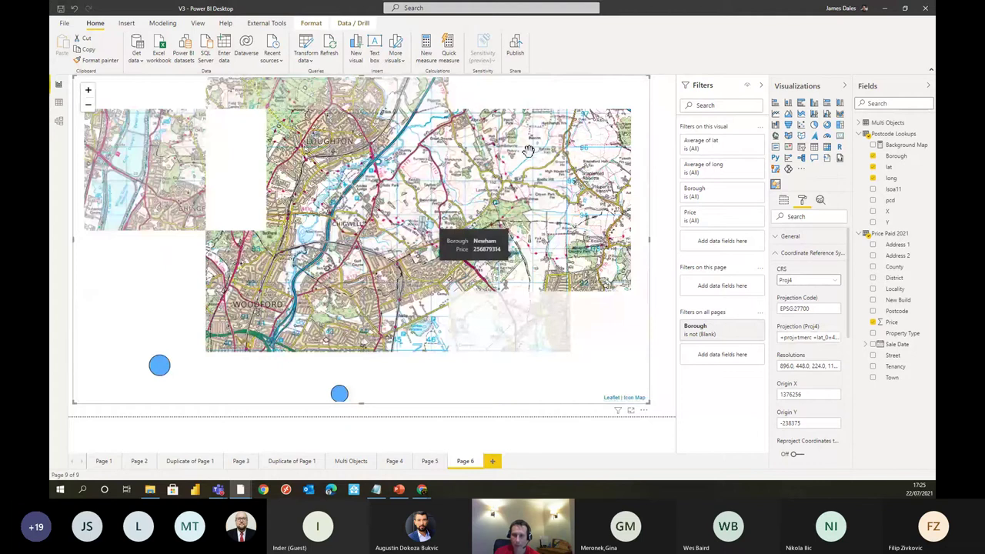
scroll(528, 150, down, 1)
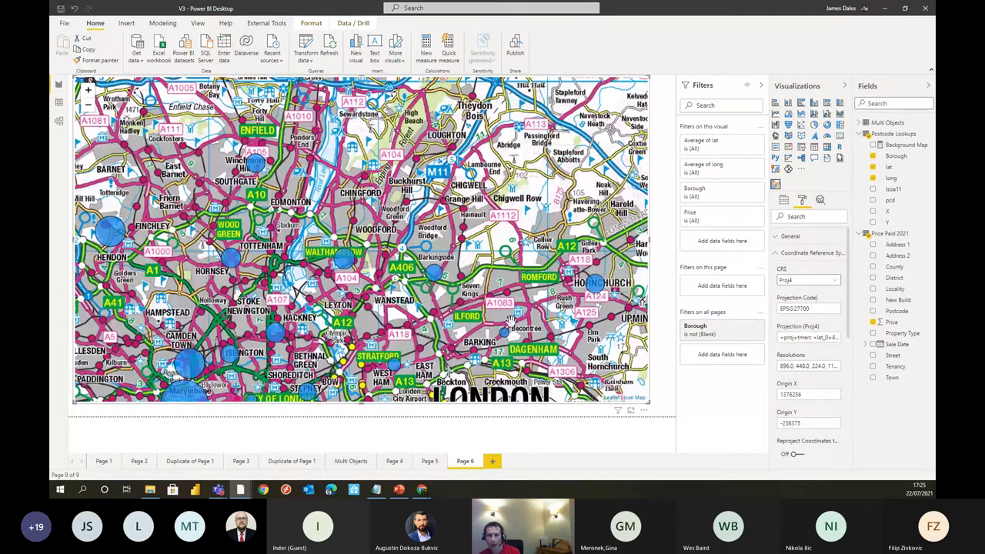
drag(400, 318, 497, 141)
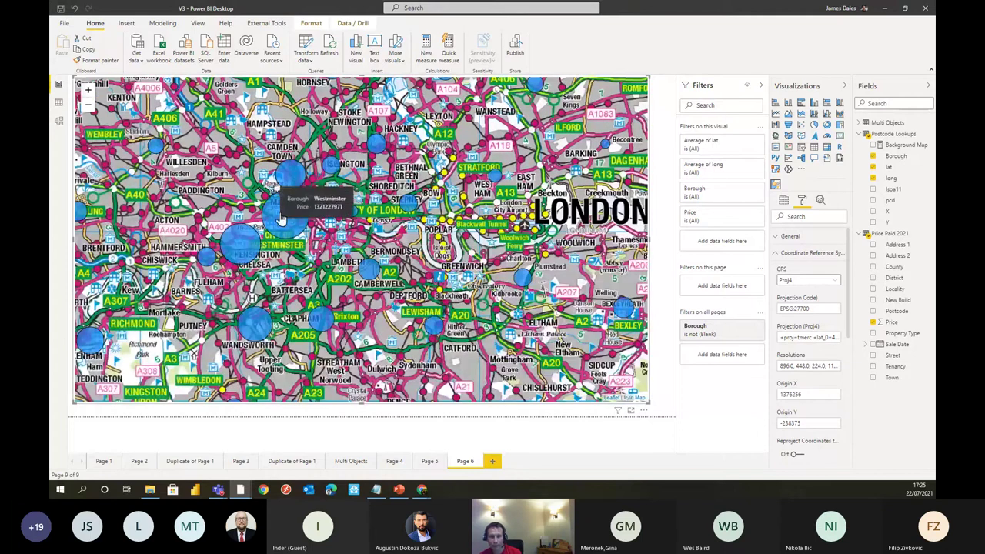
scroll(281, 219, down, 2)
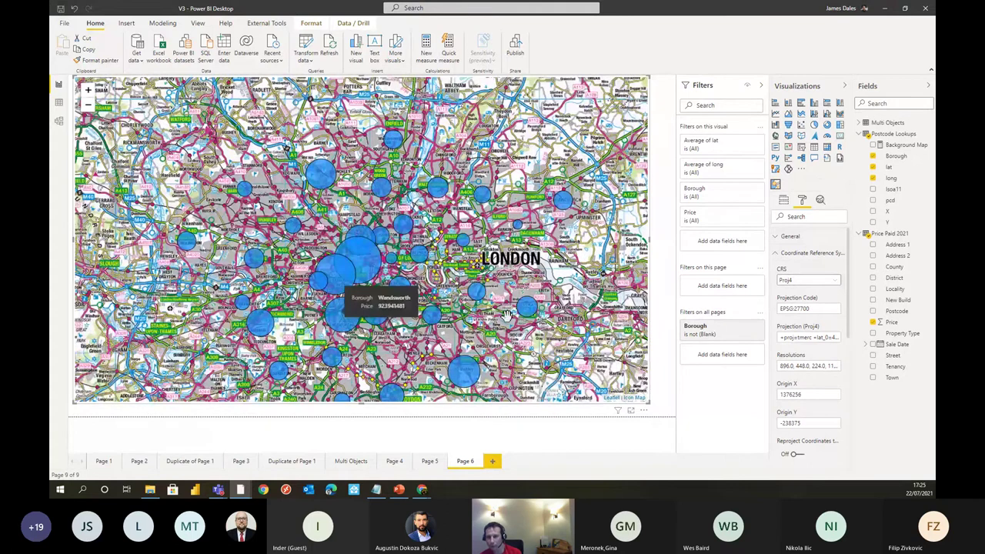
drag(507, 315, 464, 193)
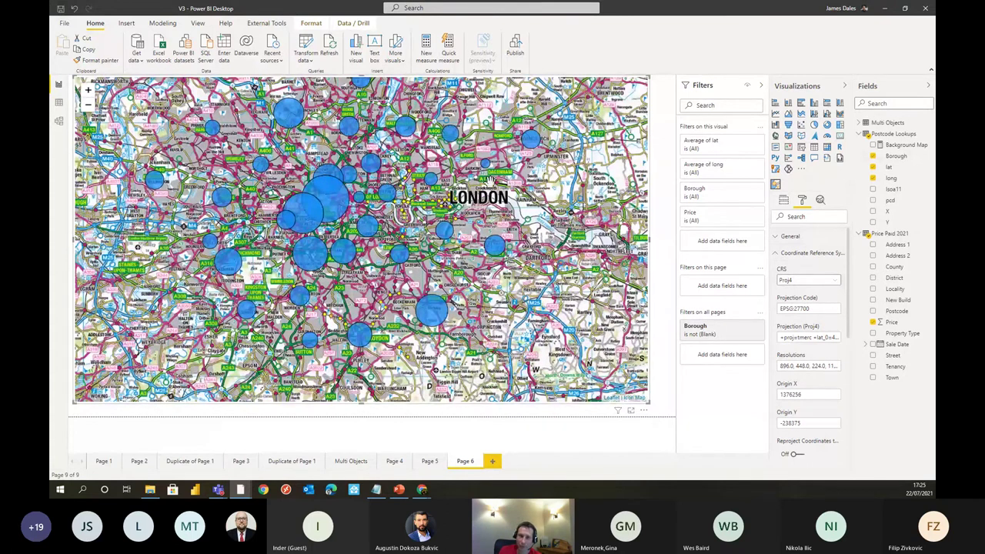
drag(487, 176, 476, 197)
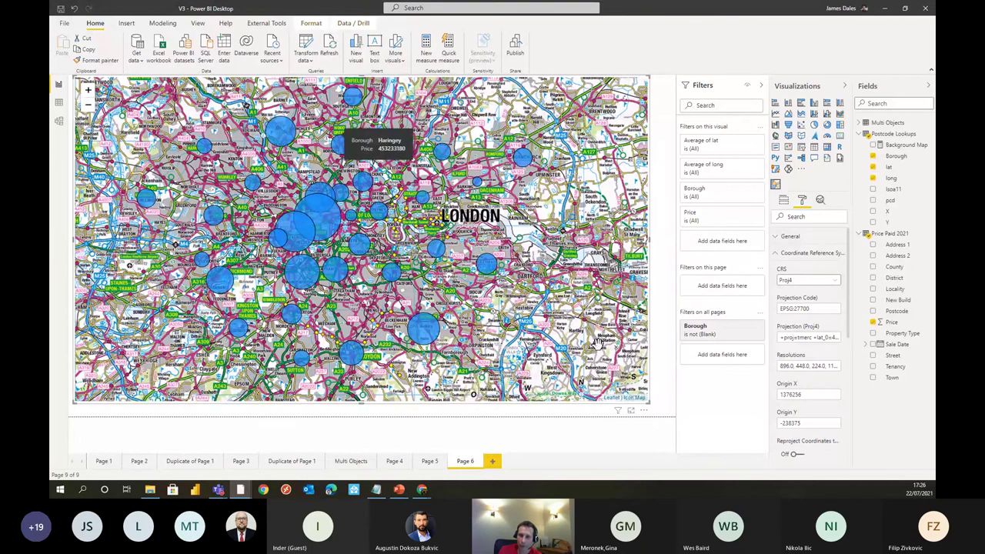
mouse_move(312, 219)
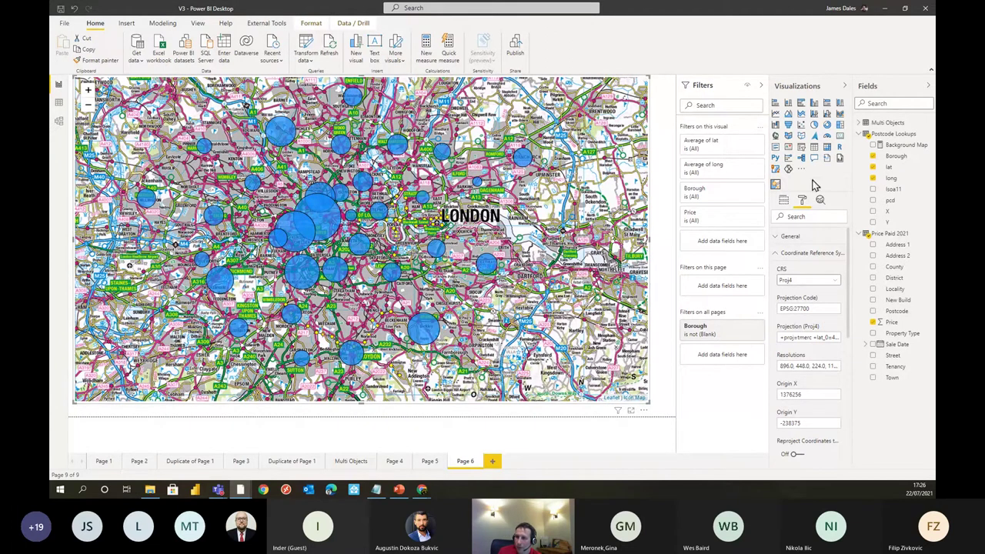
Step: Replace the map's longitude and latitude fields with X and Y from Postcode Lookups
click(784, 200)
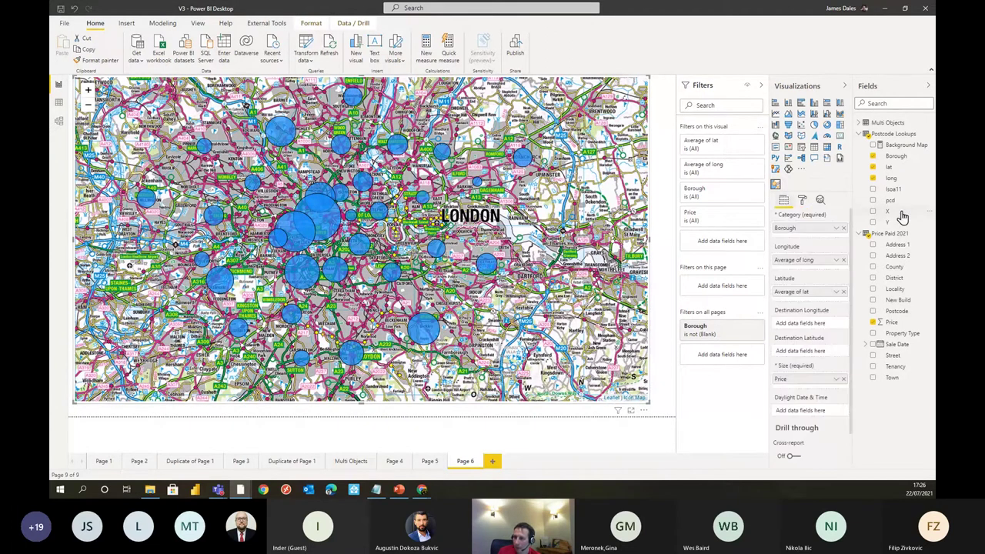
click(843, 259)
click(844, 287)
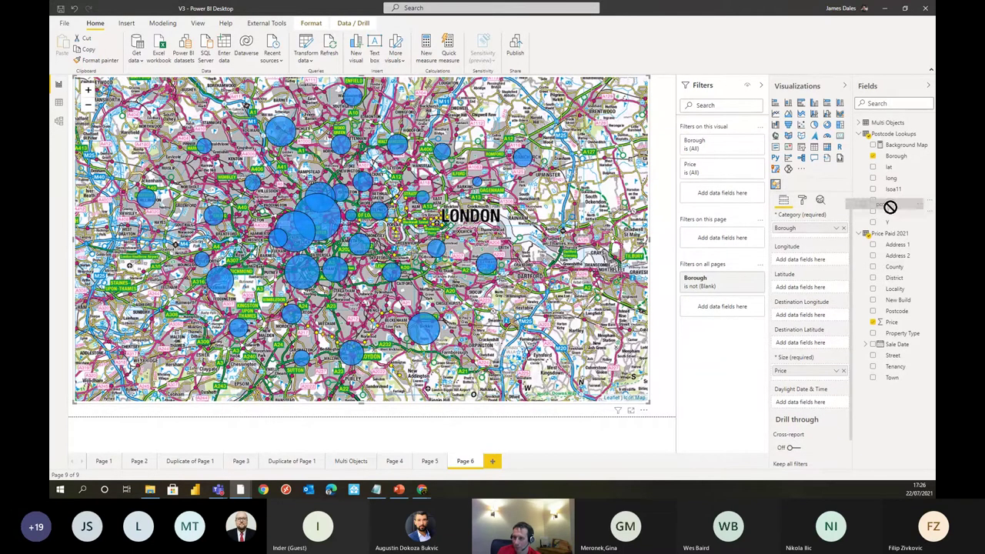
drag(895, 211, 827, 262)
drag(887, 221, 821, 293)
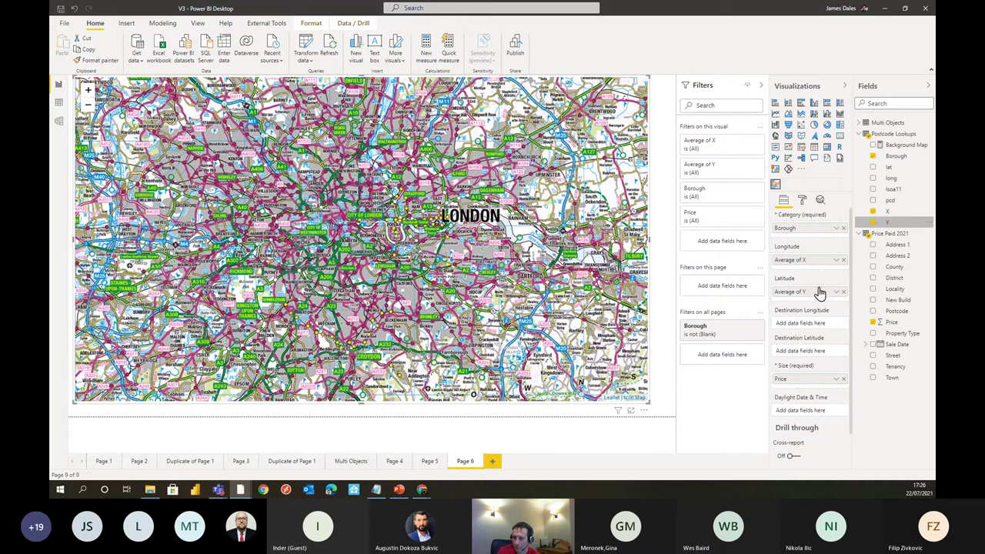
Step: Turn on coordinate reprojection in the map's coordinate reference system settings
click(802, 199)
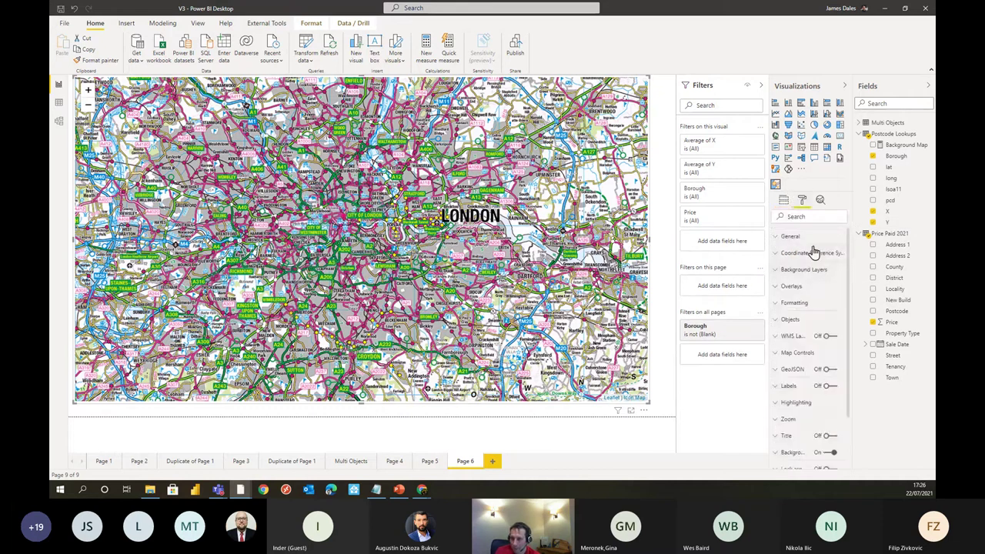
click(814, 254)
scroll(810, 275, down, 2)
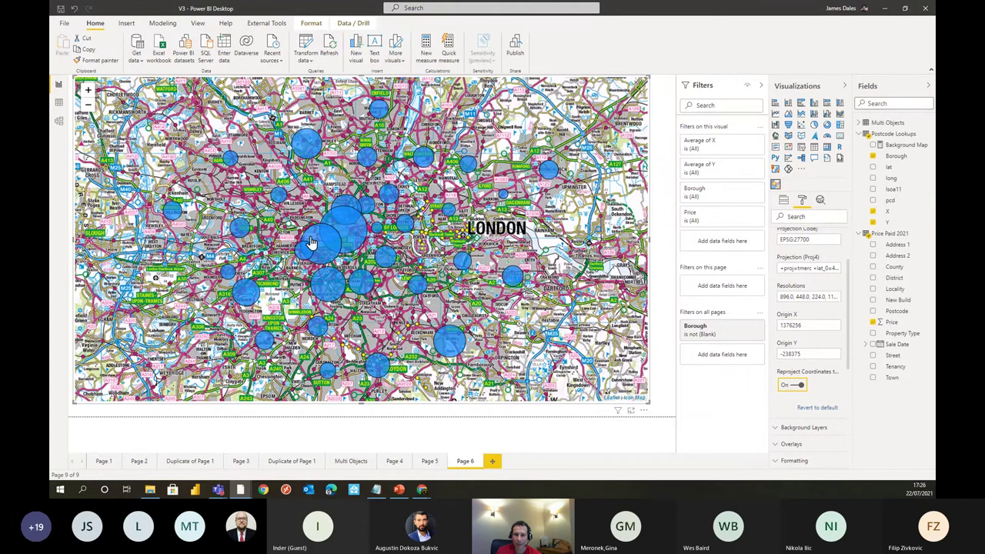
Step: Inspect the positions and tooltips of the reprojected borough bubbles across London, including Westminster and Greenwich
scroll(312, 244, up, 2)
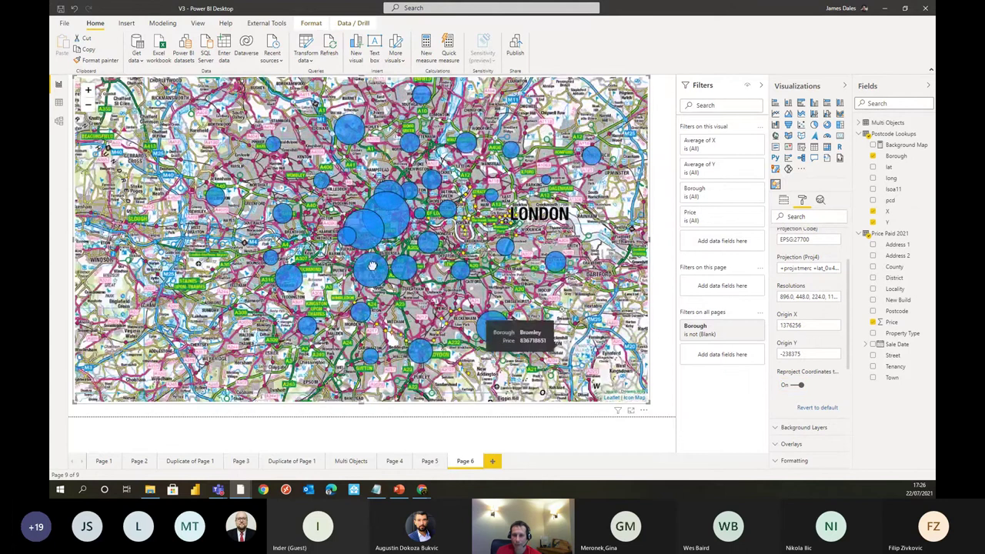
scroll(445, 202, up, 2)
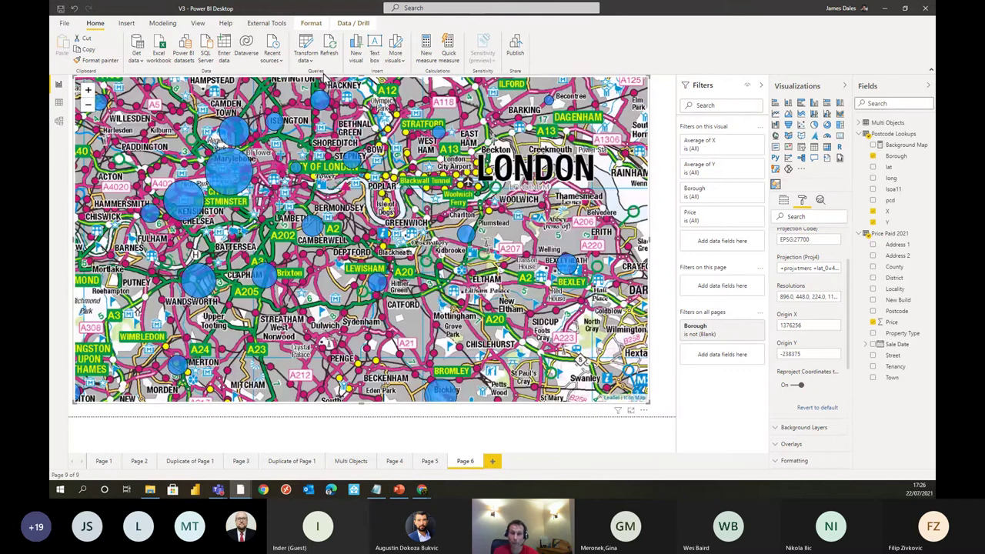
mouse_move(228, 188)
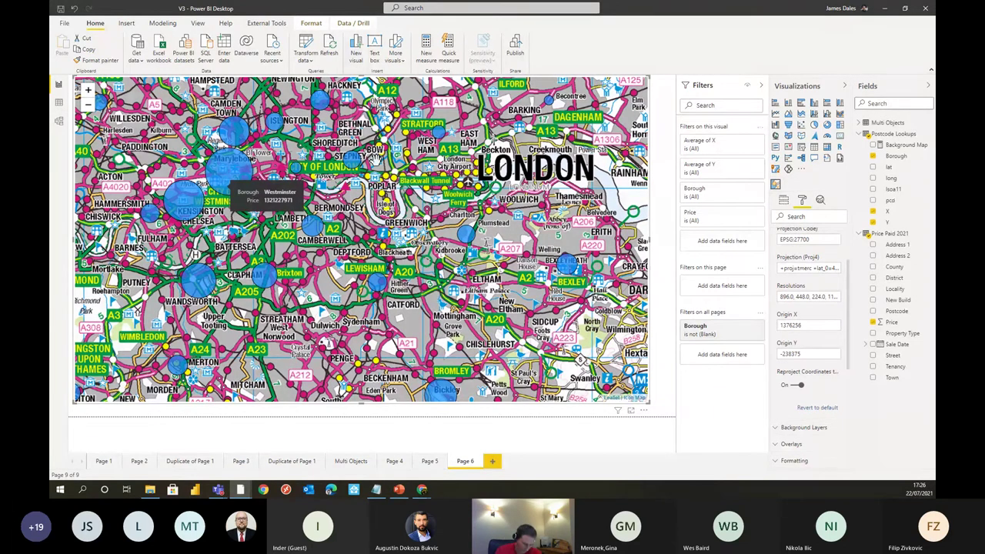
drag(374, 159, 388, 206)
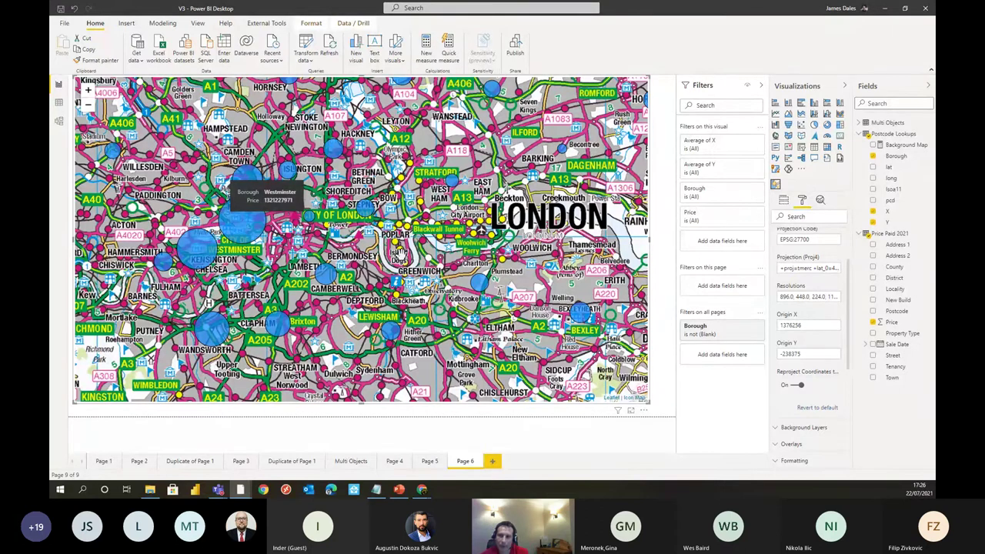
mouse_move(466, 271)
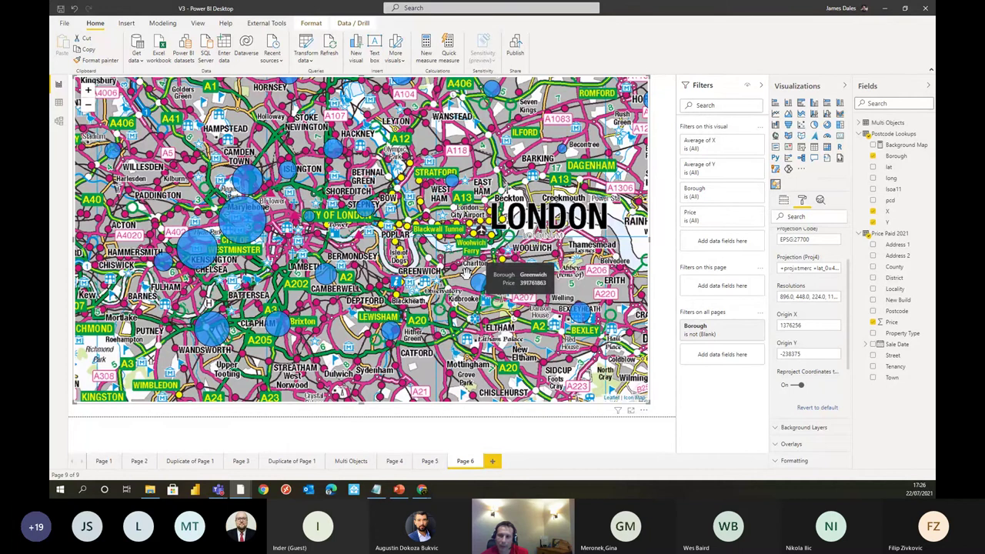
scroll(467, 270, down, 1)
scroll(467, 271, down, 1)
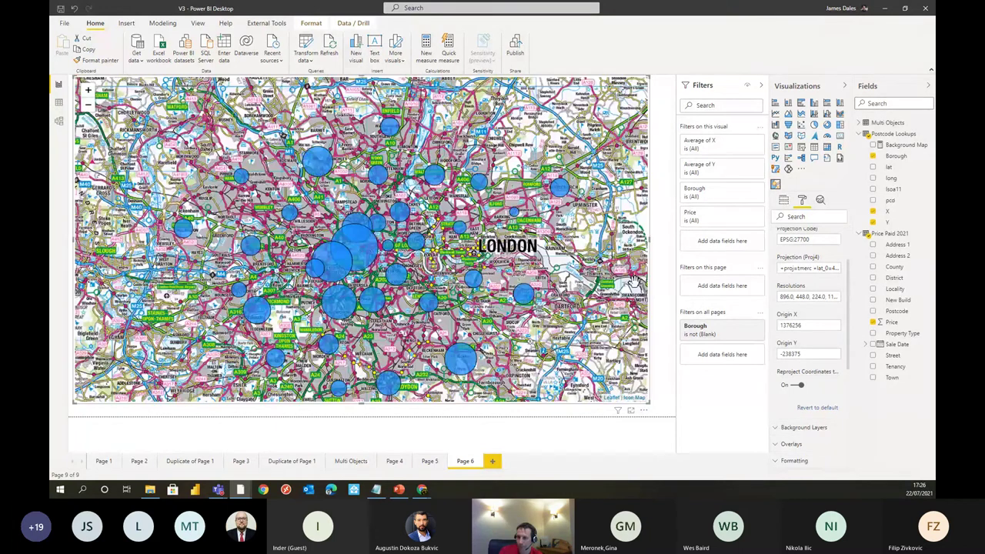
Step: Set the map's coordinate reference system to Simple (y,x) and open the Base Image setting for editing
scroll(809, 293, up, 2)
click(810, 281)
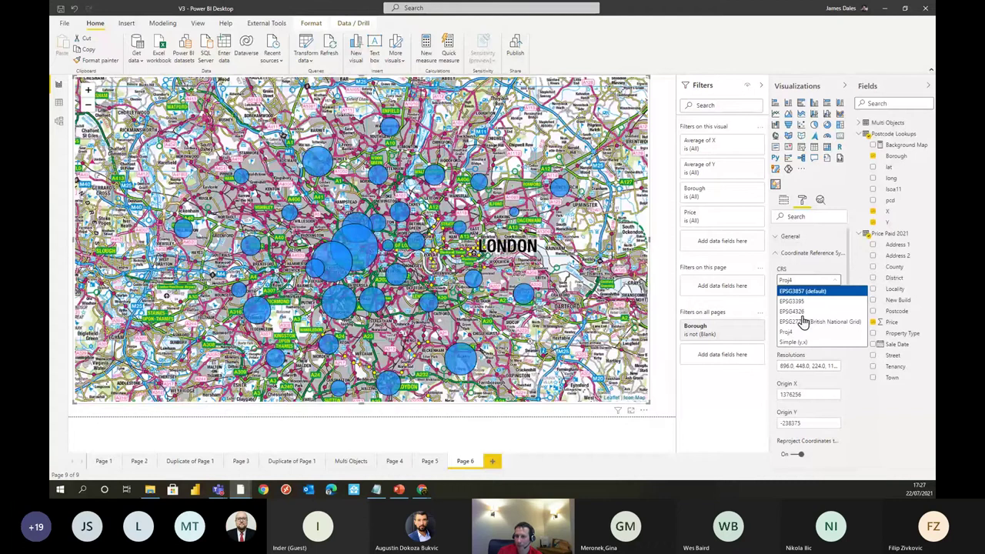
click(793, 341)
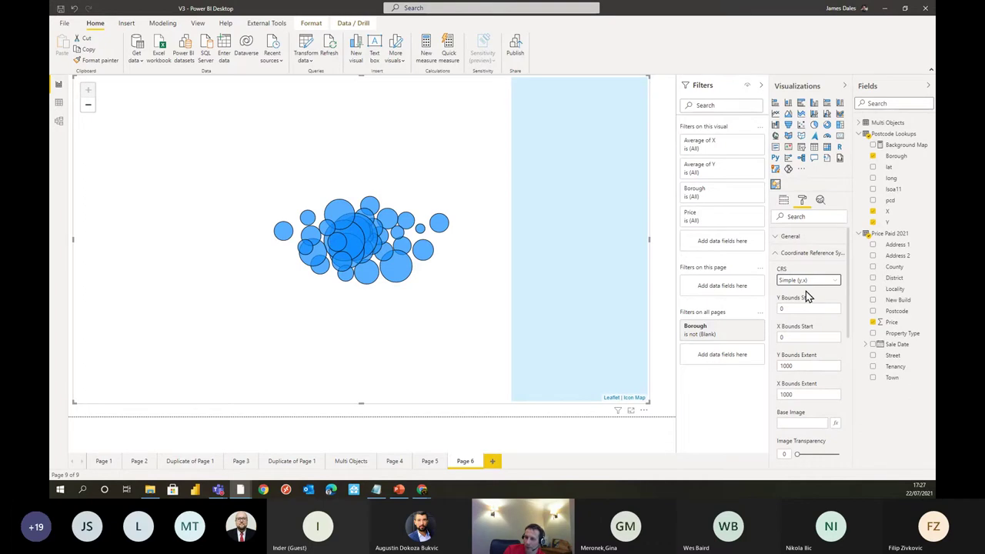
click(786, 423)
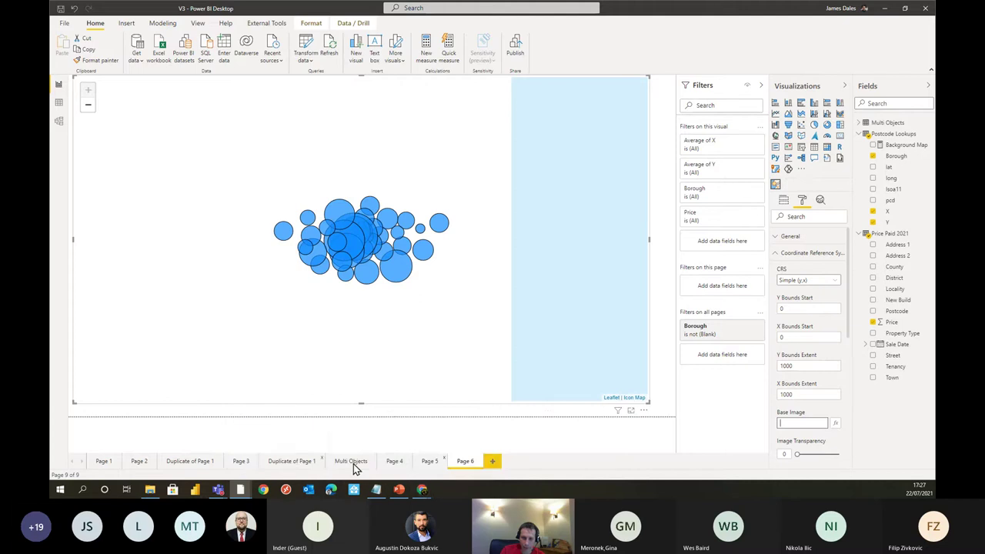
Step: Switch to the trainmap report in the browser and examine the trains moving along the schematic rail network
mouse_move(421, 489)
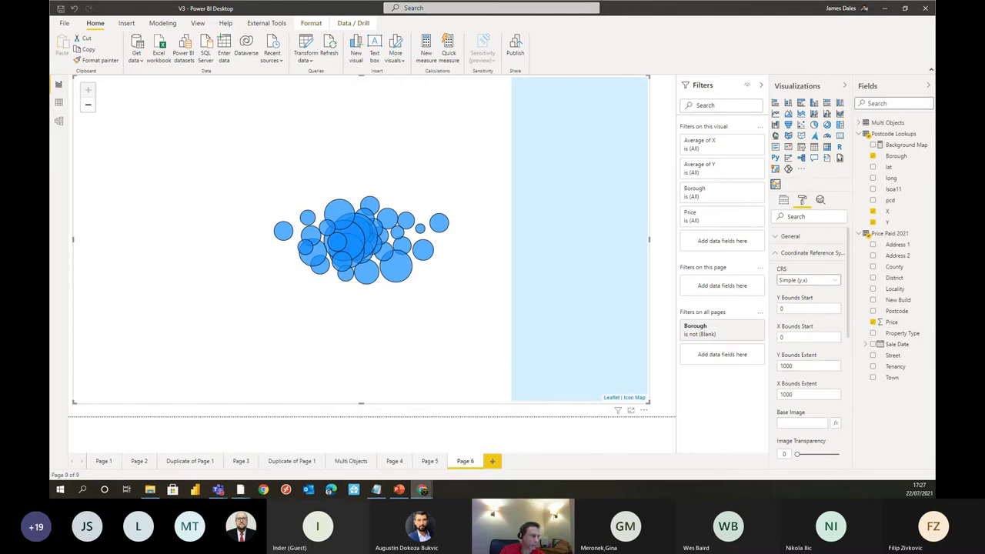
click(422, 490)
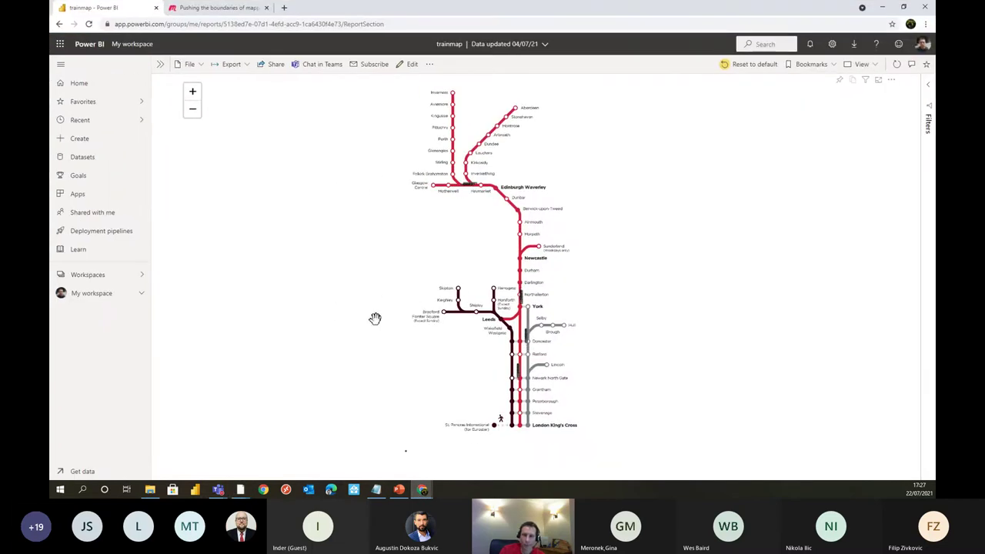
scroll(433, 292, up, 2)
scroll(494, 275, down, 1)
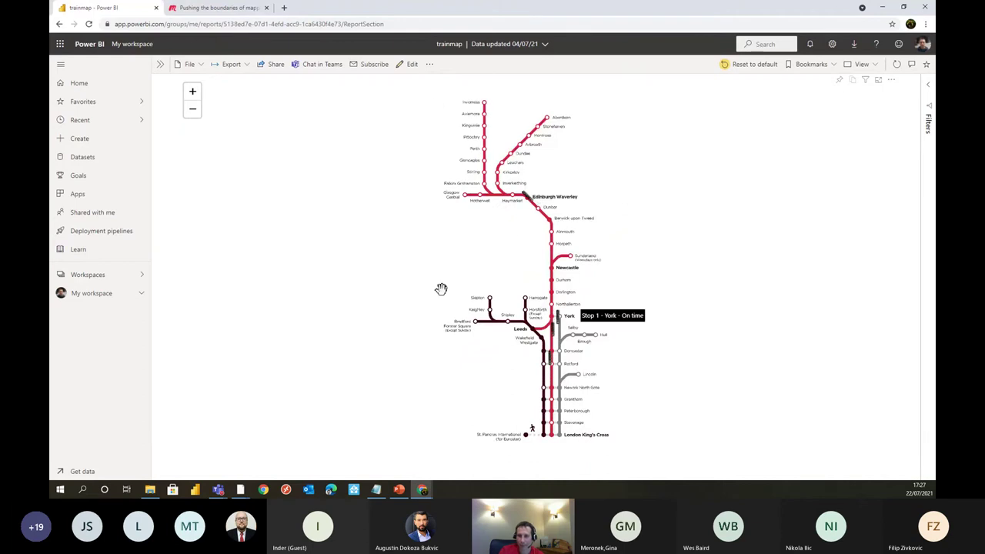
scroll(513, 187, up, 4)
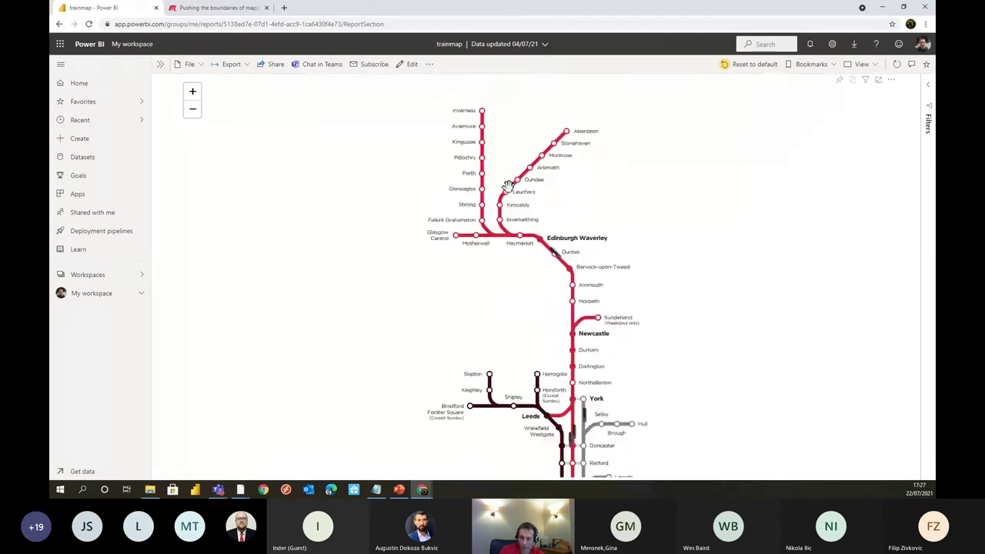
scroll(608, 224, down, 4)
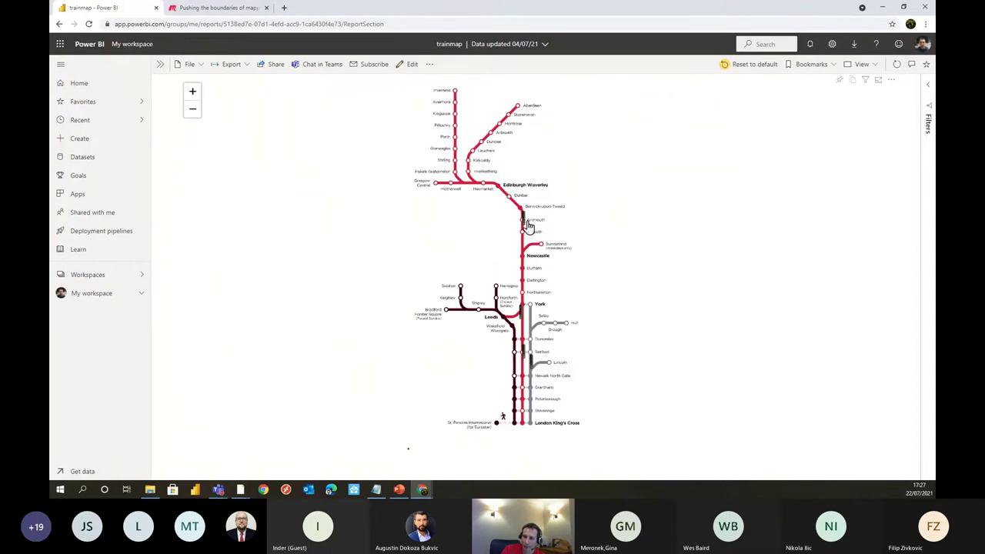
mouse_move(525, 309)
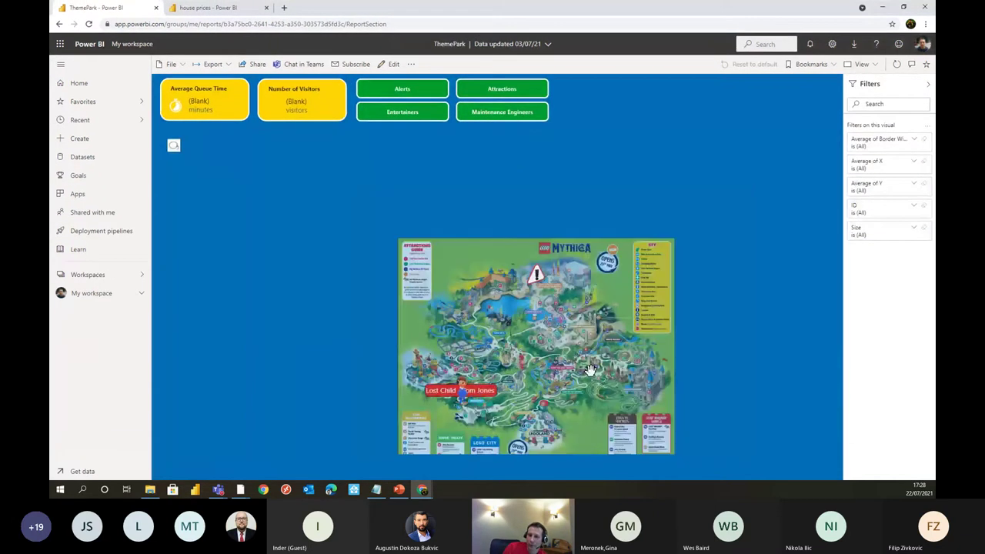
Step: Examine the ThemePark report's illustrated park map, from the attraction lists to the alert markers
scroll(589, 370, up, 10)
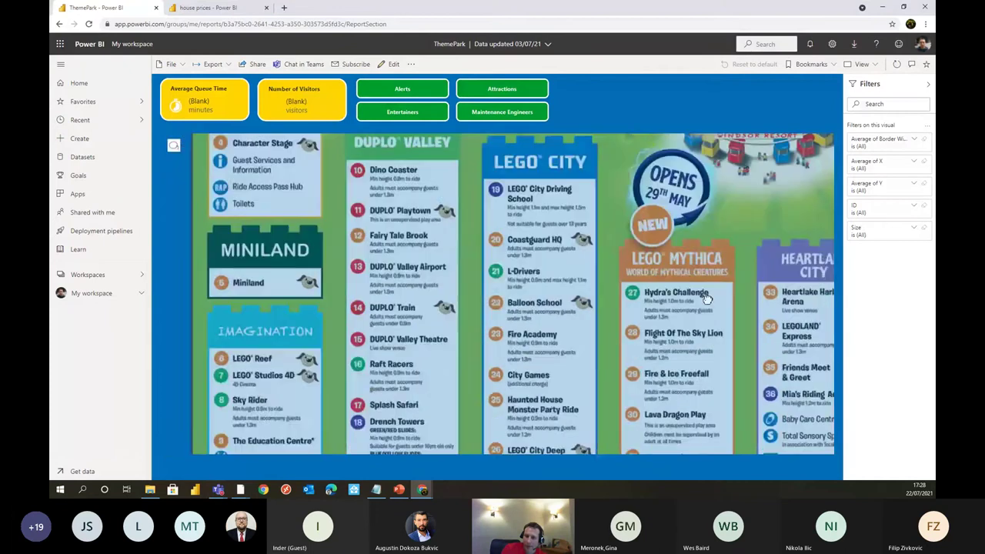
scroll(707, 298, down, 8)
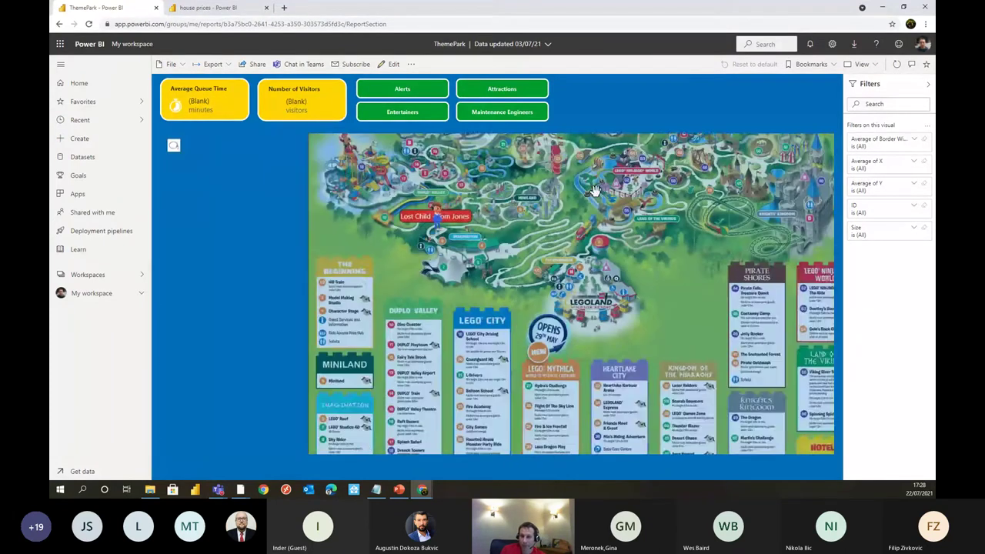
drag(595, 190, 574, 378)
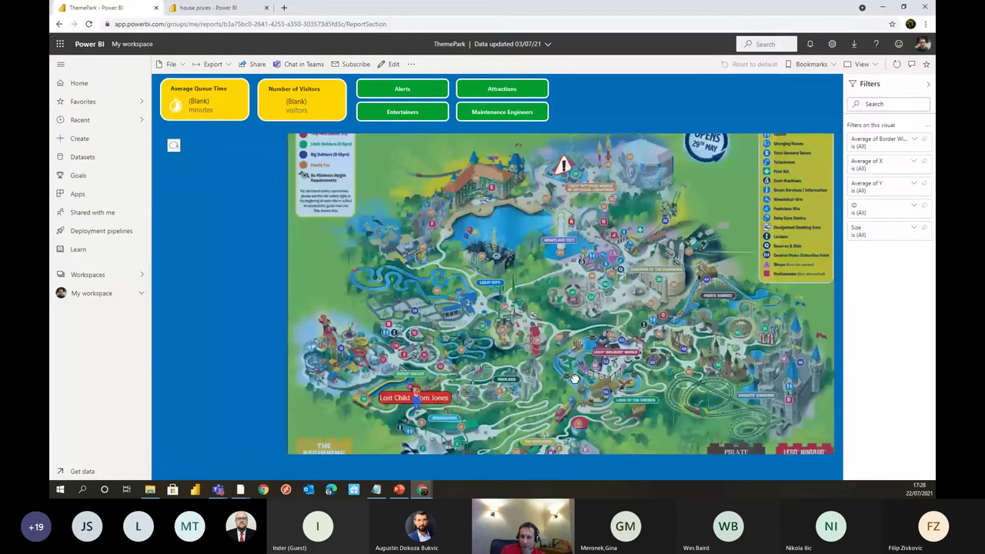
Step: Examine the theme park map's attraction lists and the lost child alert between Duplo Valley and Imagination
drag(574, 378, 575, 99)
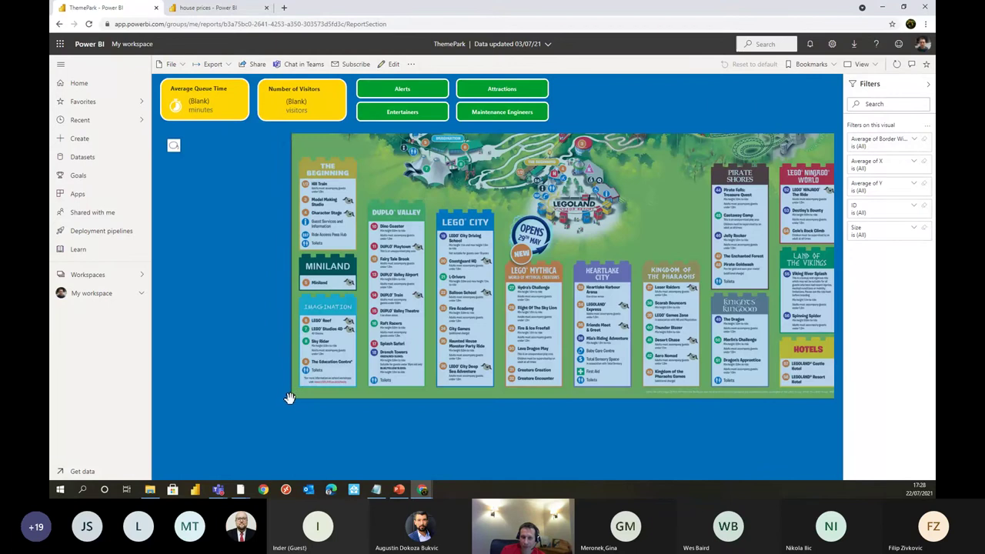
drag(483, 248, 473, 263)
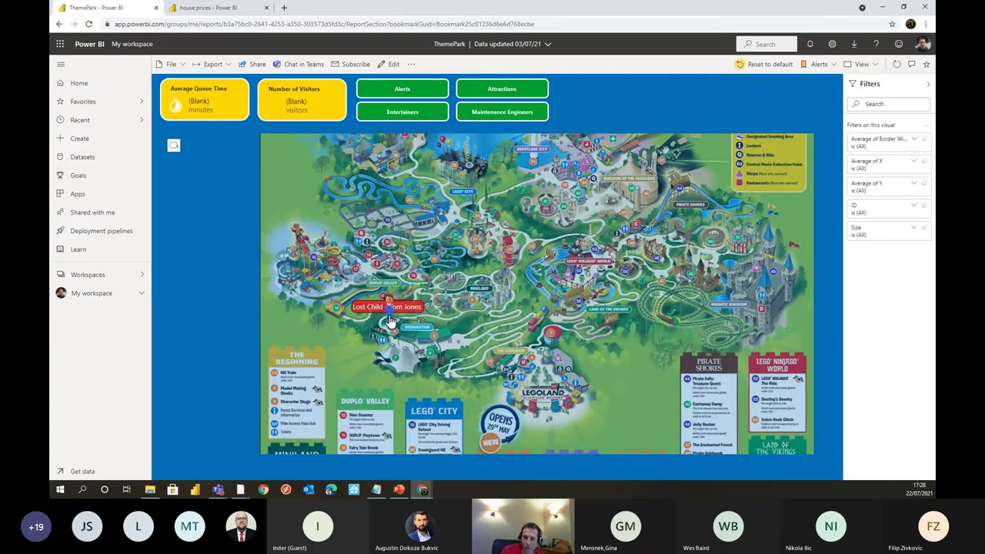
scroll(388, 322, up, 1)
scroll(400, 303, up, 1)
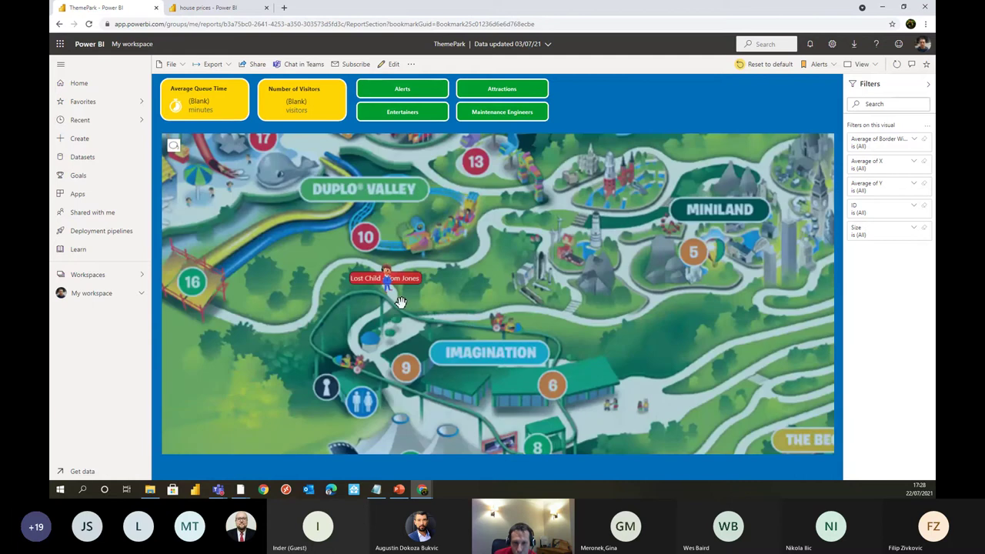
scroll(401, 304, up, 1)
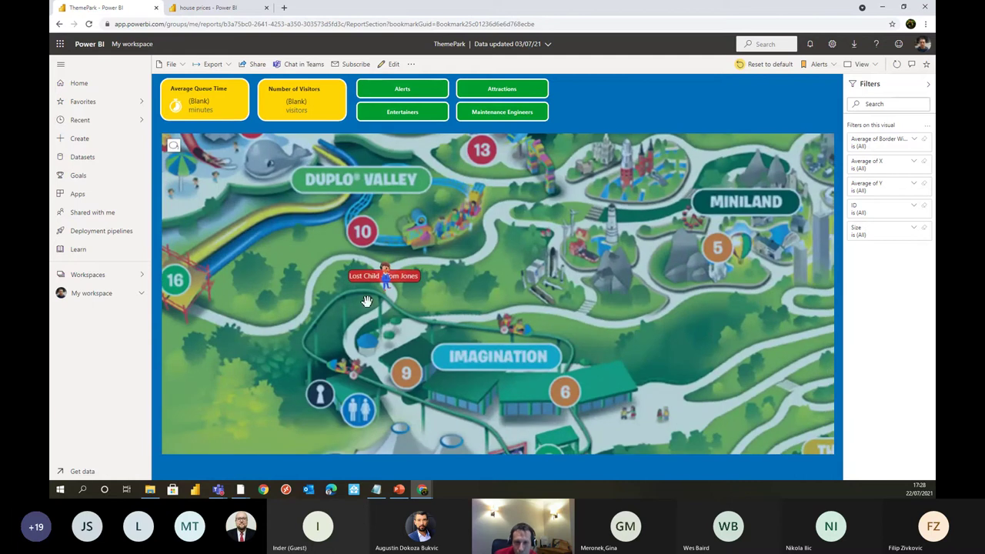
Step: Show the entertainers, lasso the area around the lost child marker and follow the Task Staff Member link
click(404, 112)
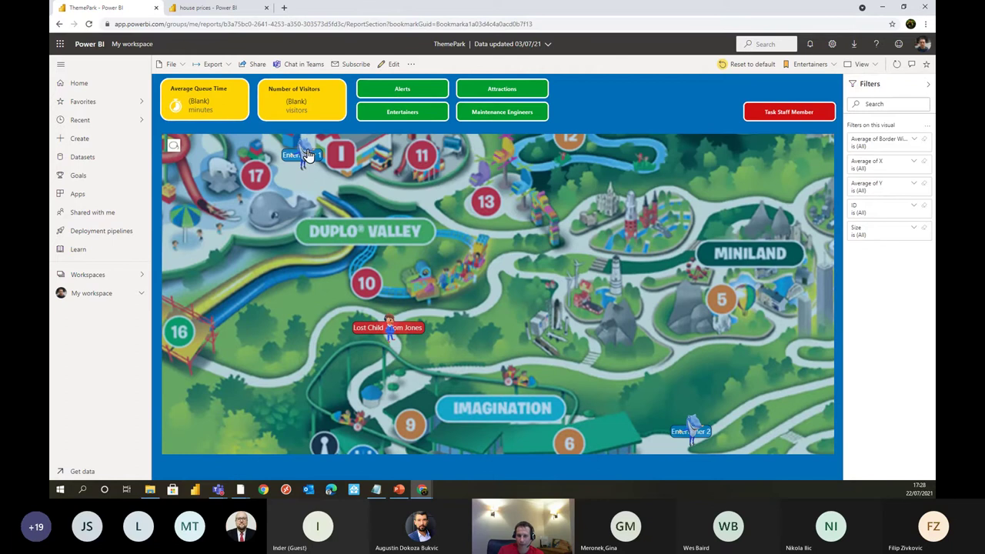
drag(695, 428, 468, 374)
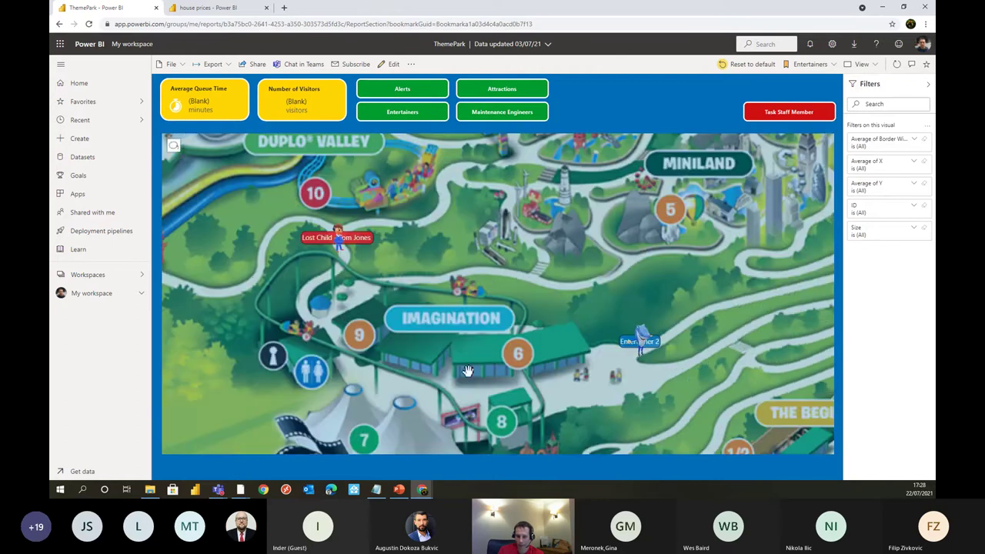
click(173, 145)
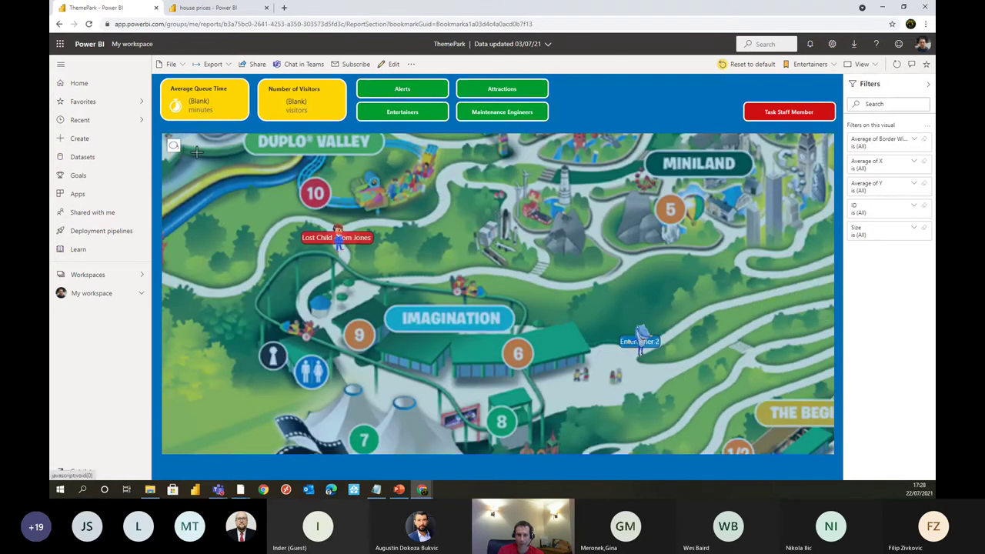
mouse_move(380, 202)
mouse_down()
mouse_move(463, 416)
mouse_move(382, 203)
mouse_up()
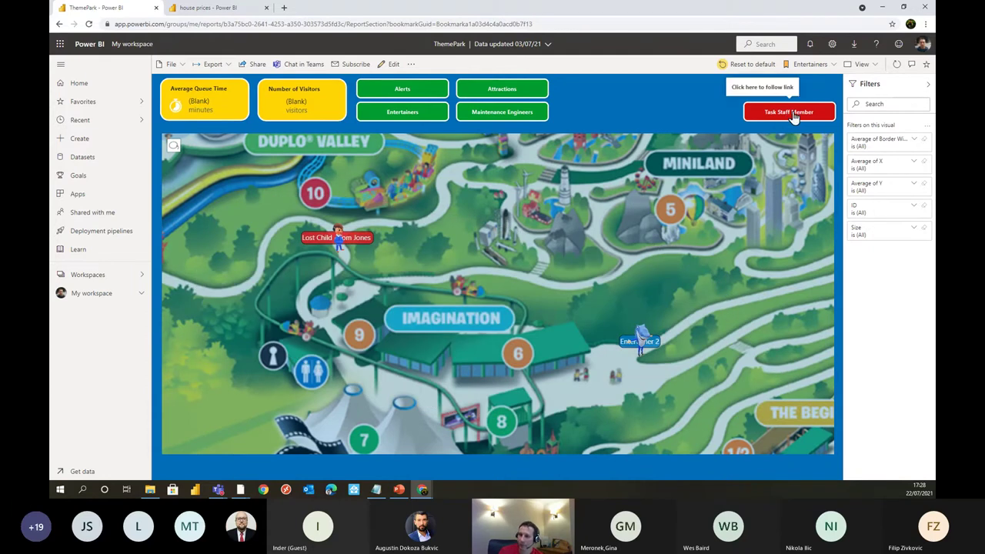
click(793, 111)
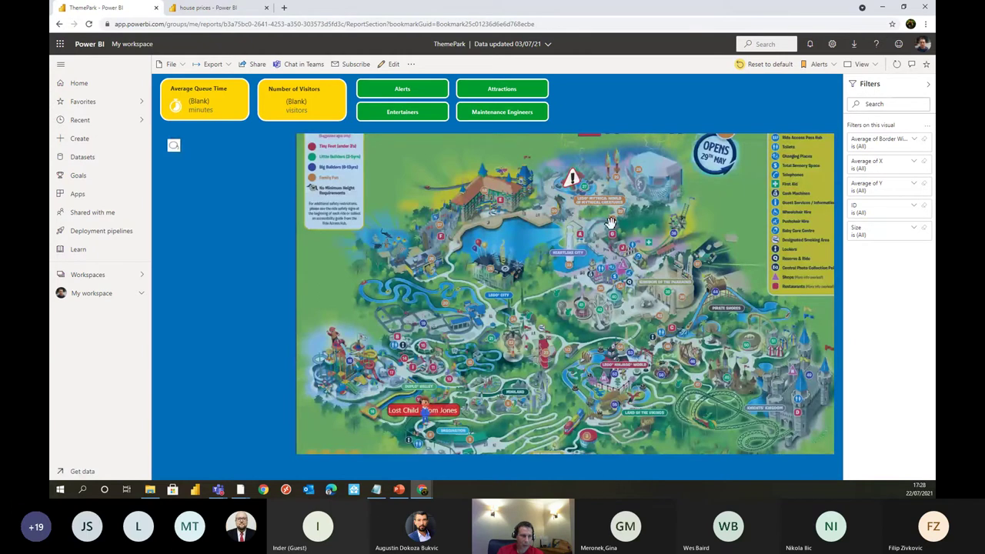
Step: Show the attractions and lasso-select those around Hydra's Challenge in the Lego Mythica area
scroll(500, 308, up, 3)
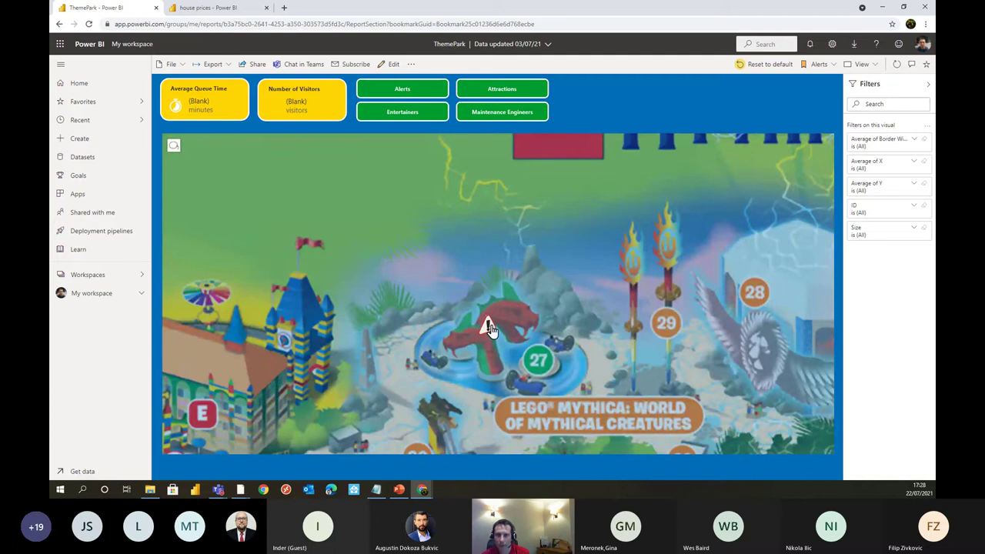
click(497, 90)
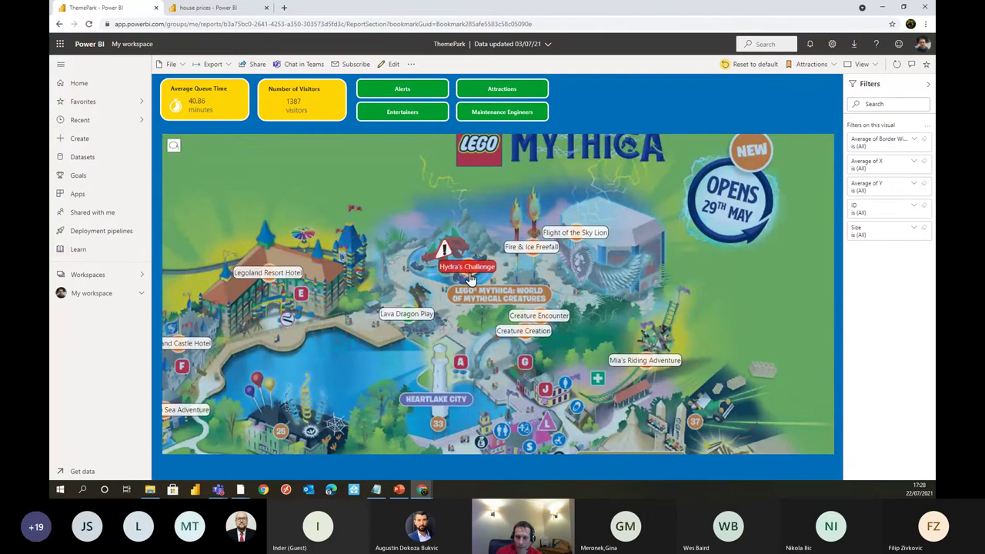
mouse_move(468, 279)
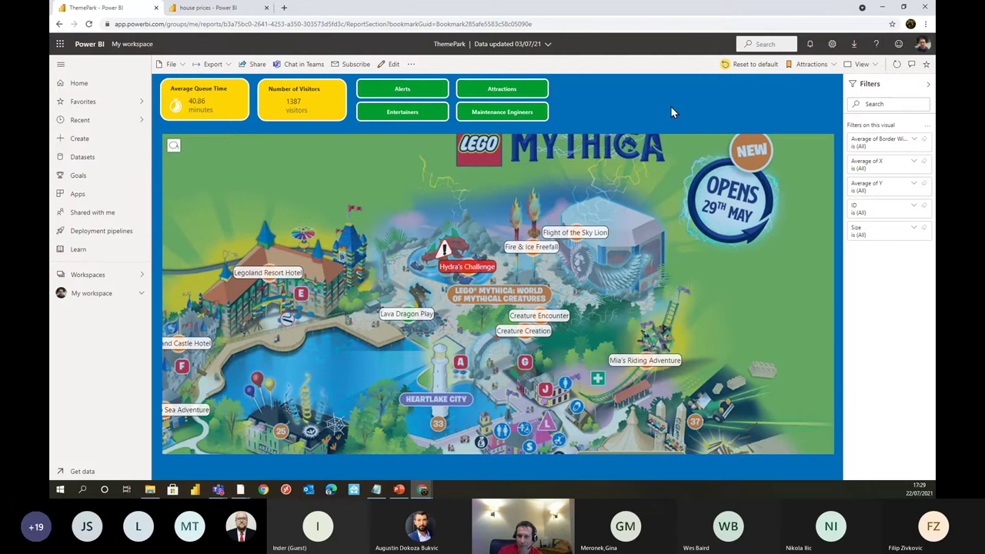
click(173, 148)
mouse_move(442, 209)
mouse_down()
mouse_move(362, 381)
mouse_move(529, 370)
mouse_move(677, 213)
mouse_move(446, 208)
mouse_up()
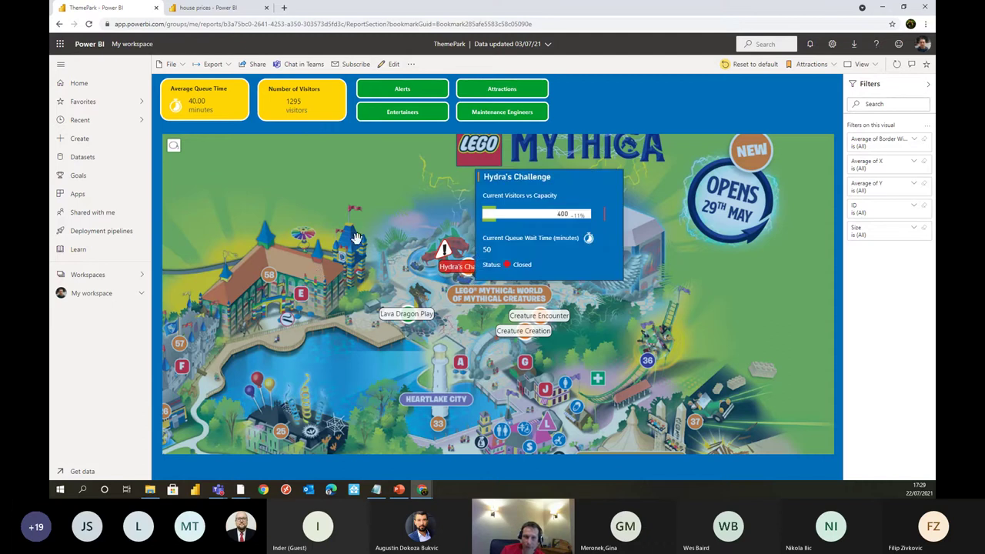
Step: Show the maintenance engineers together with the Maintenance Routine routes on the park map
click(508, 112)
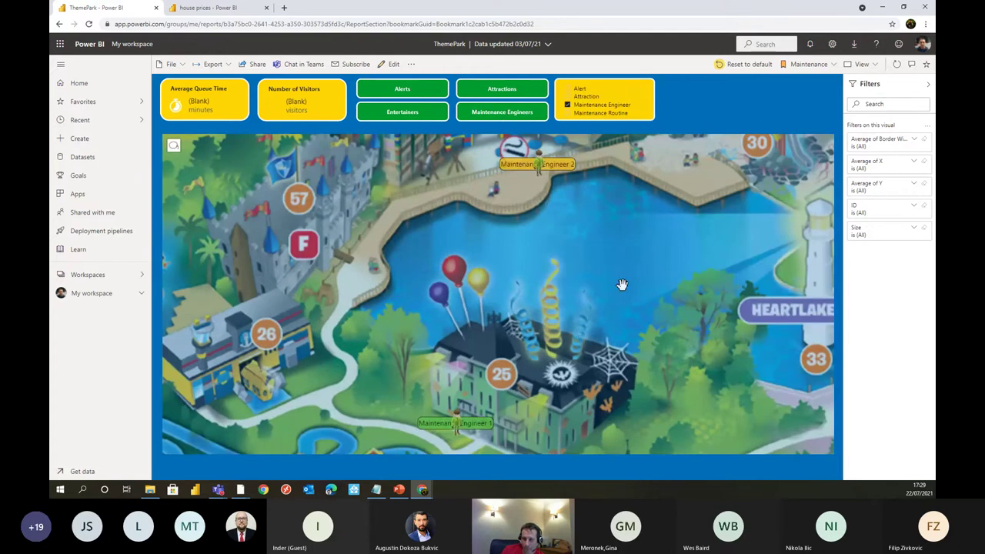
drag(622, 285, 438, 377)
drag(306, 387, 428, 194)
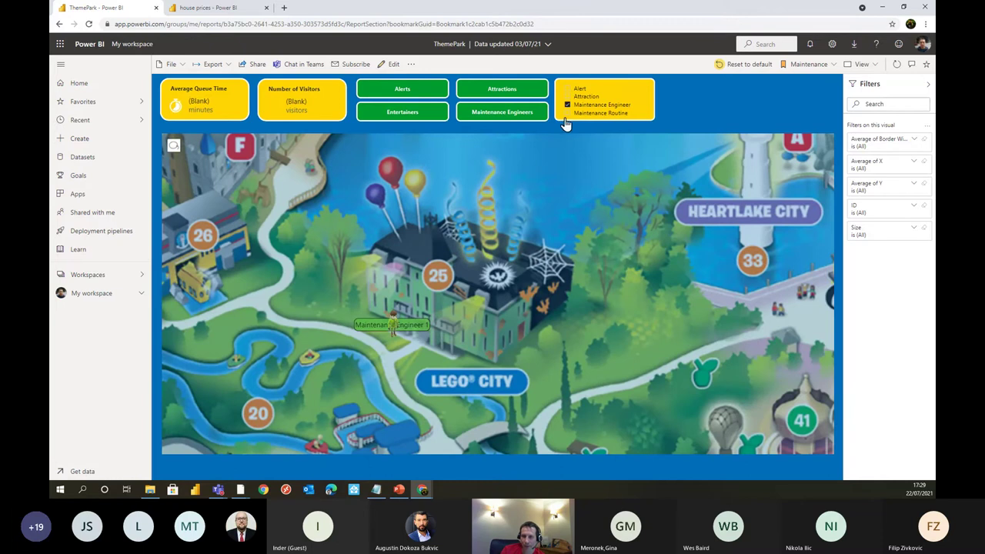
click(568, 114)
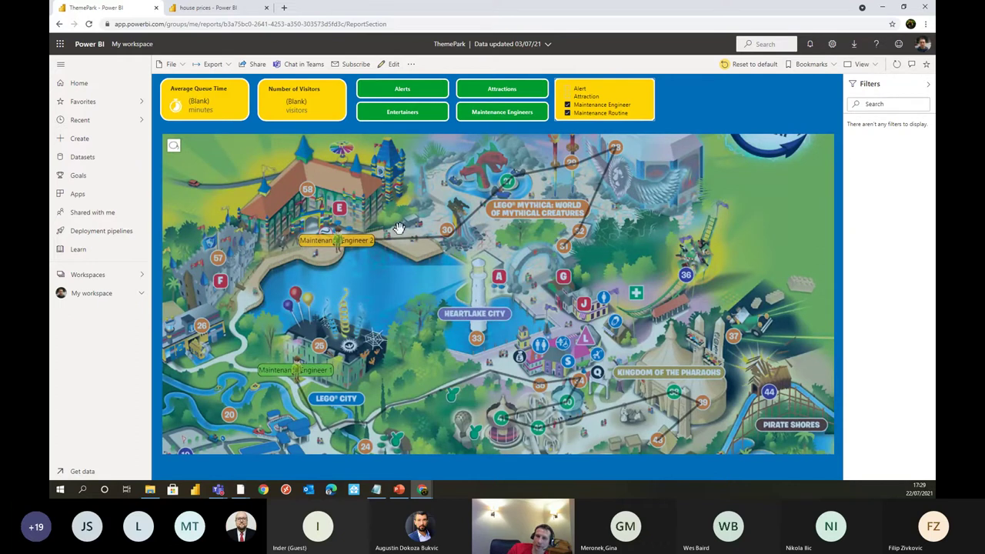
click(339, 248)
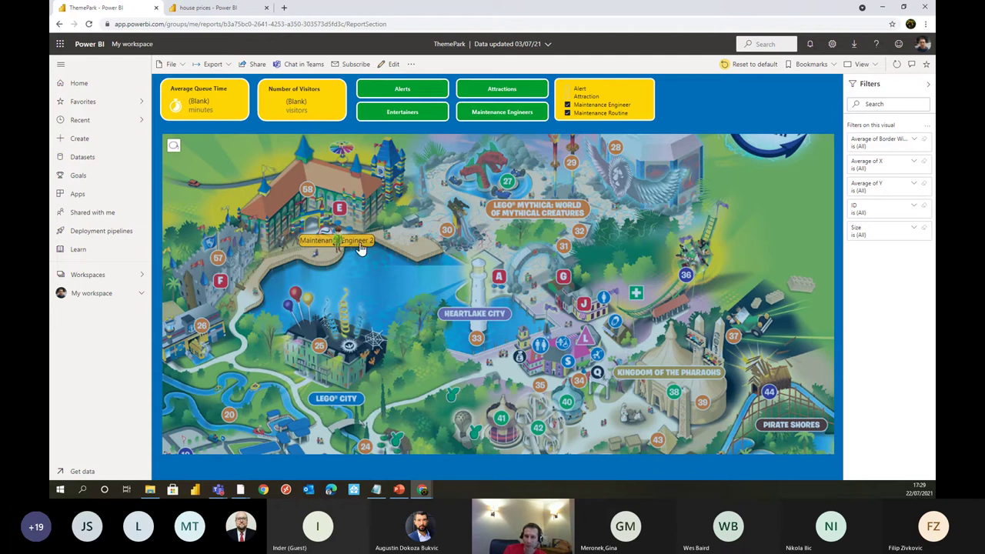
click(568, 113)
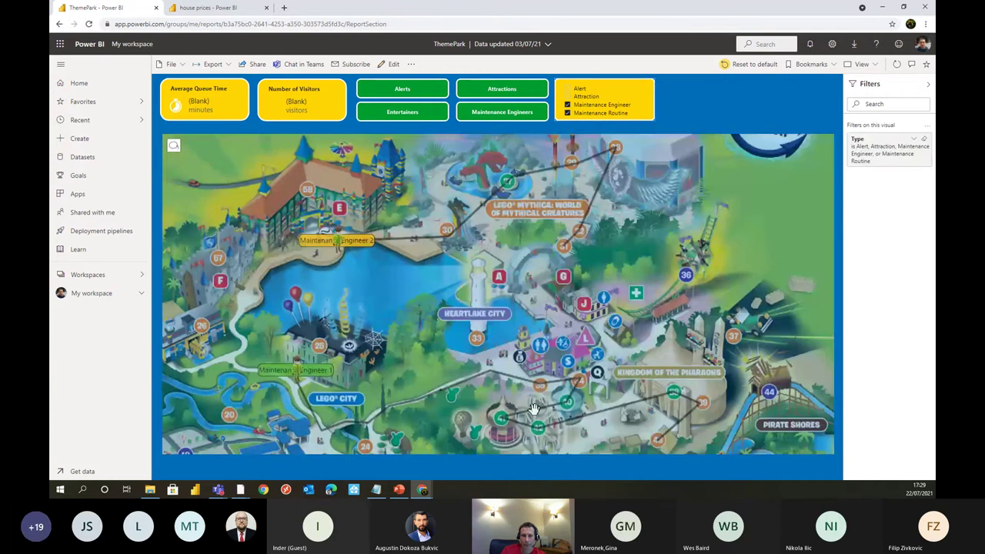
Step: Add the Attraction type to the map and examine the maintenance routes running between the labelled attractions
scroll(462, 301, down, 2)
click(500, 245)
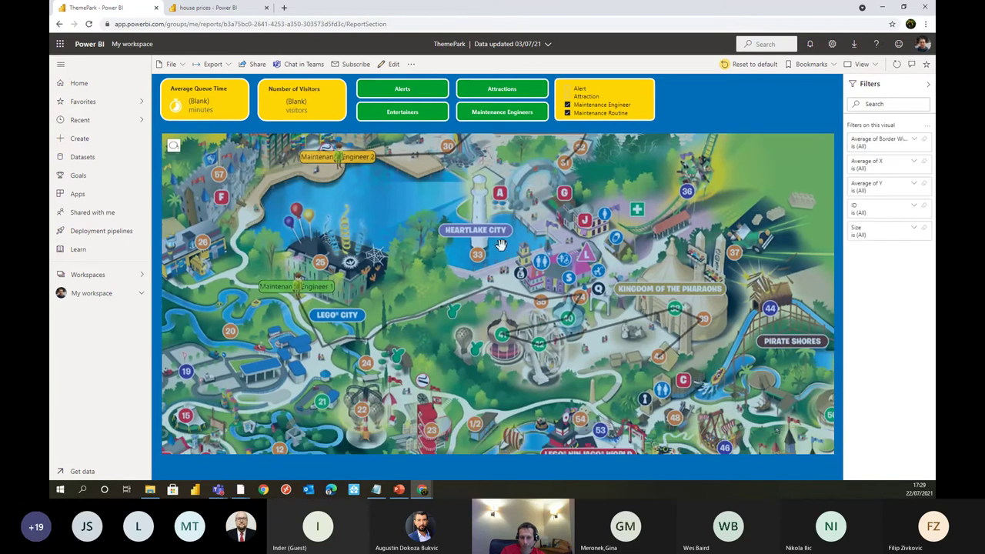
click(568, 96)
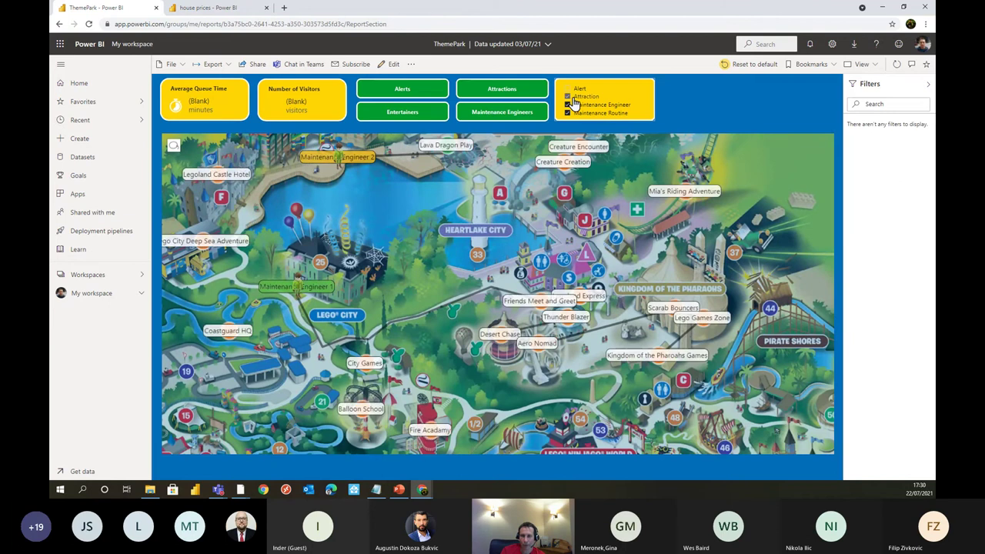
scroll(495, 235, up, 4)
click(495, 238)
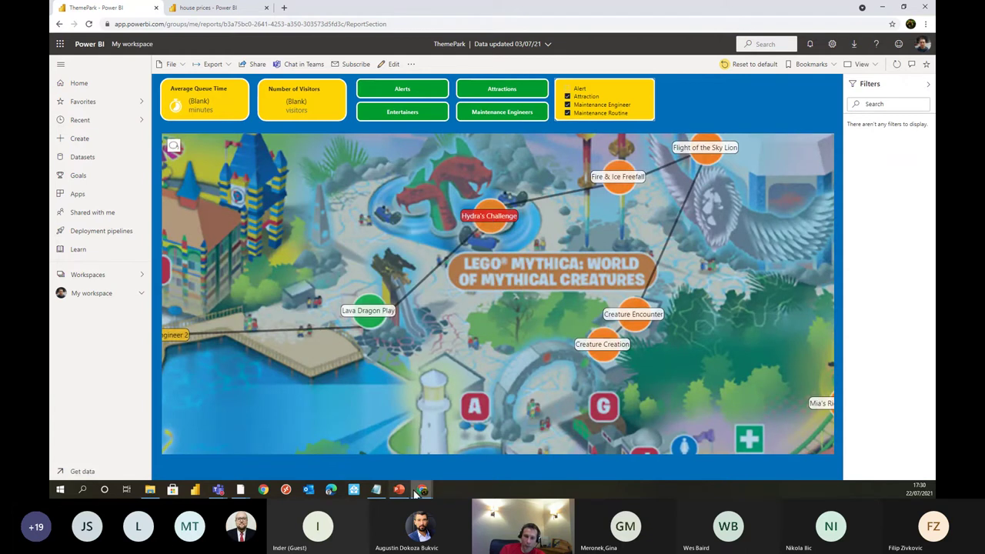
scroll(426, 287, down, 1)
scroll(426, 287, down, 2)
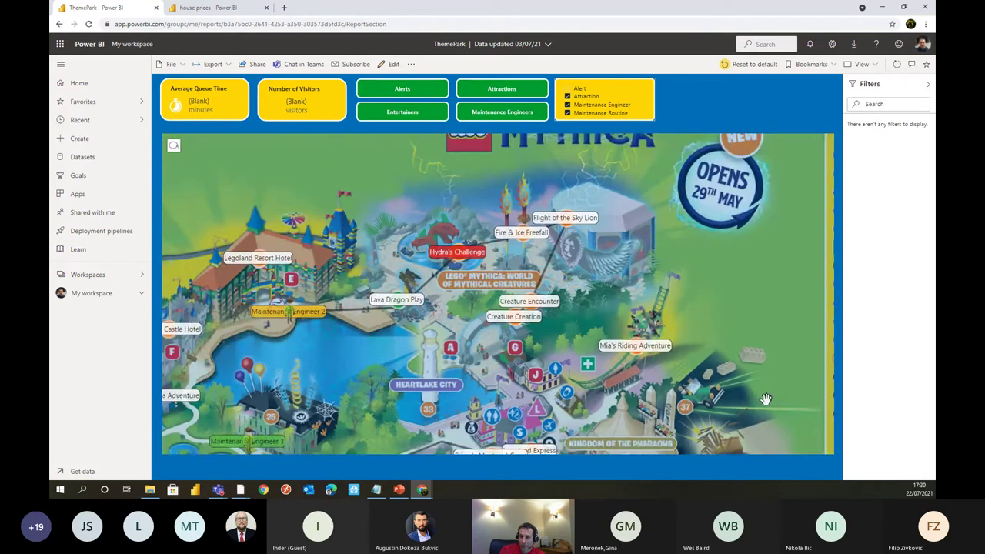
scroll(629, 182, up, 2)
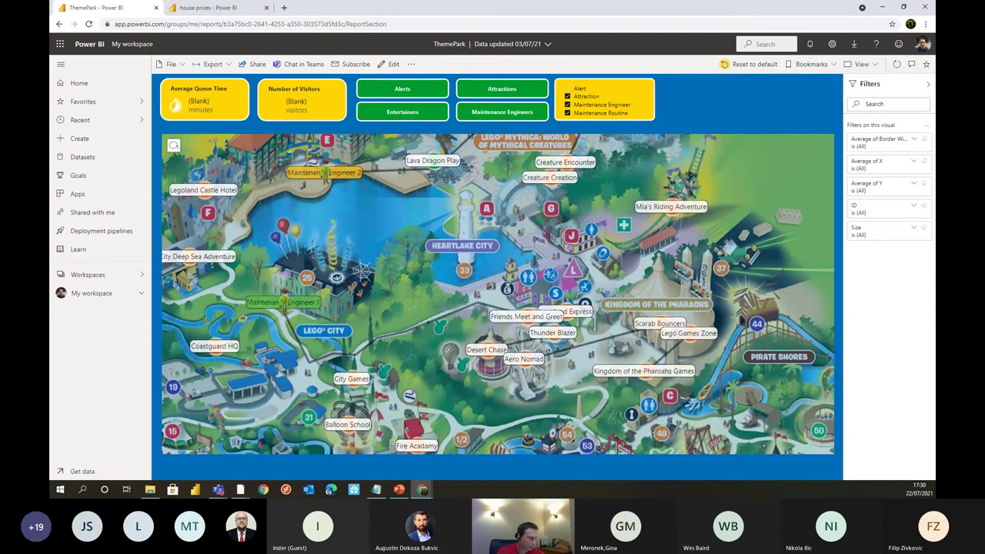
Step: Switch to the PowerPoint presentation and advance the slide show past the Demos slide to the Roadmap slide
key(alt+Tab)
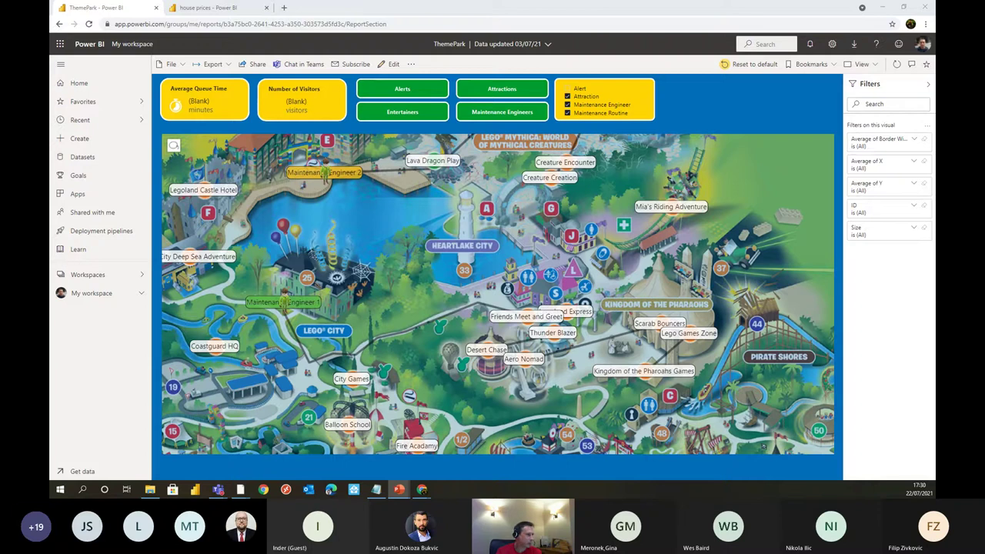
key(shift+F5)
key(Right)
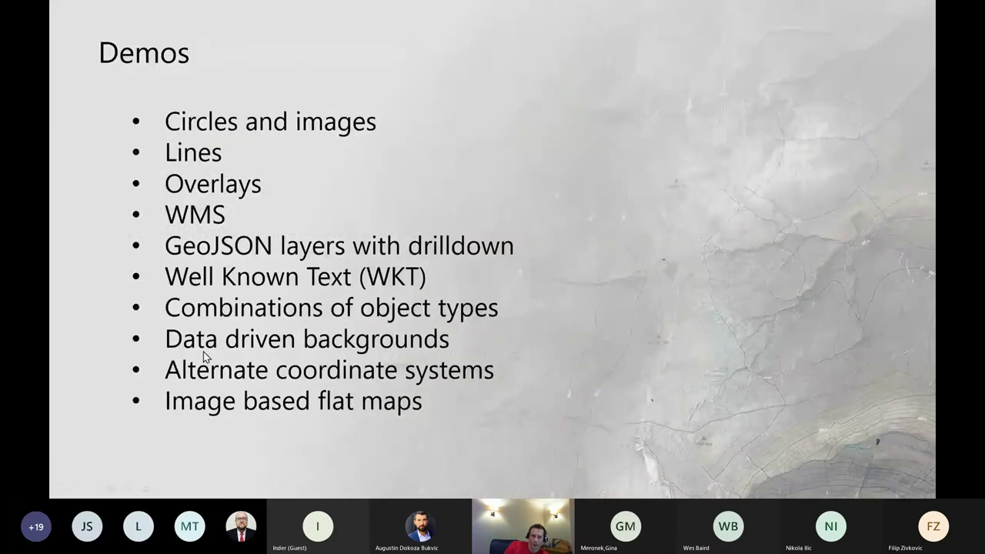
key(Right)
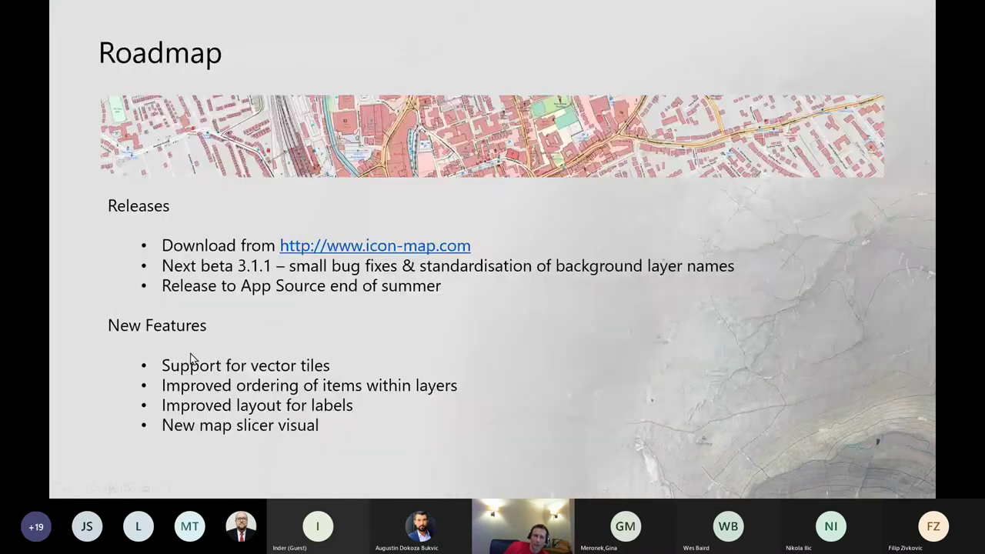